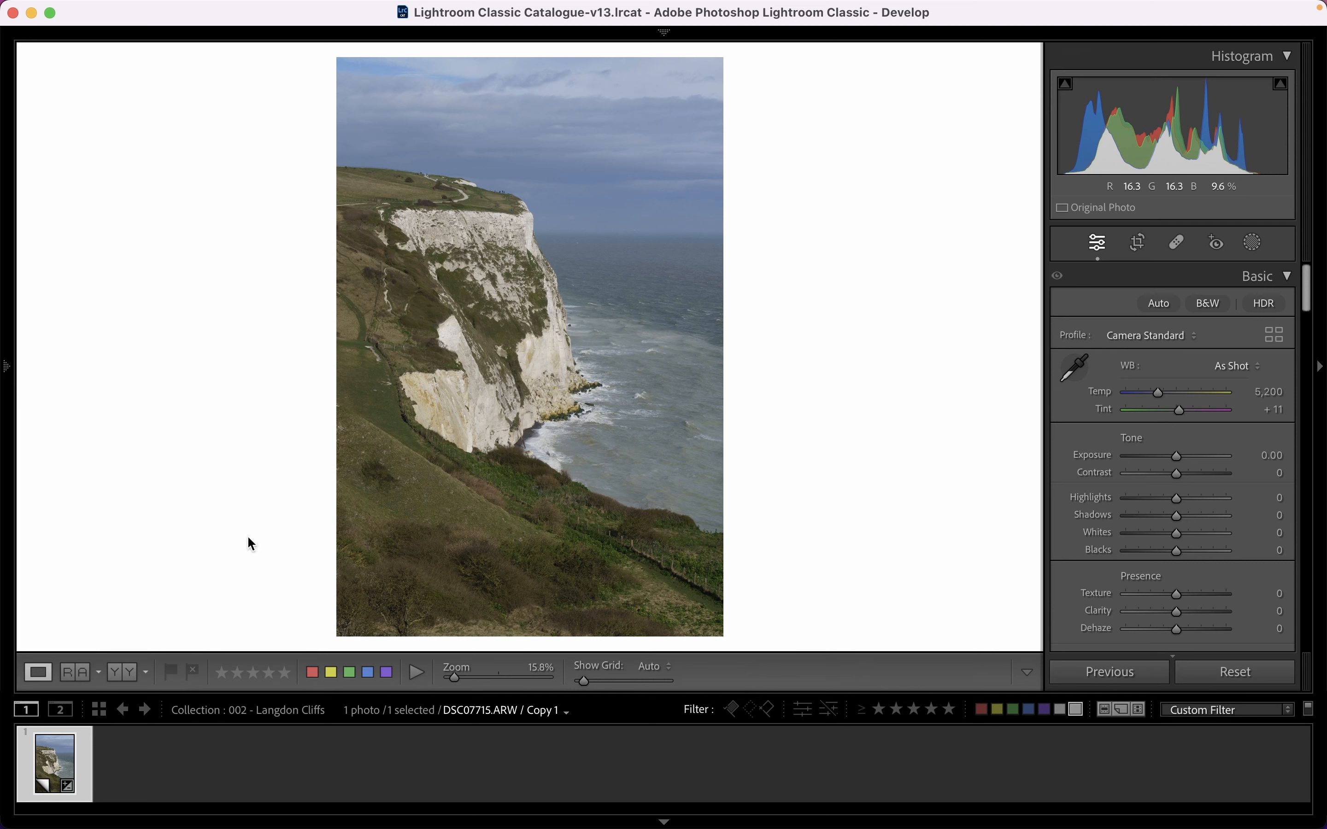
Create a virtual copy of the uncropped cliff photo.
{"action": "right_click", "coordinate": [64, 746]}
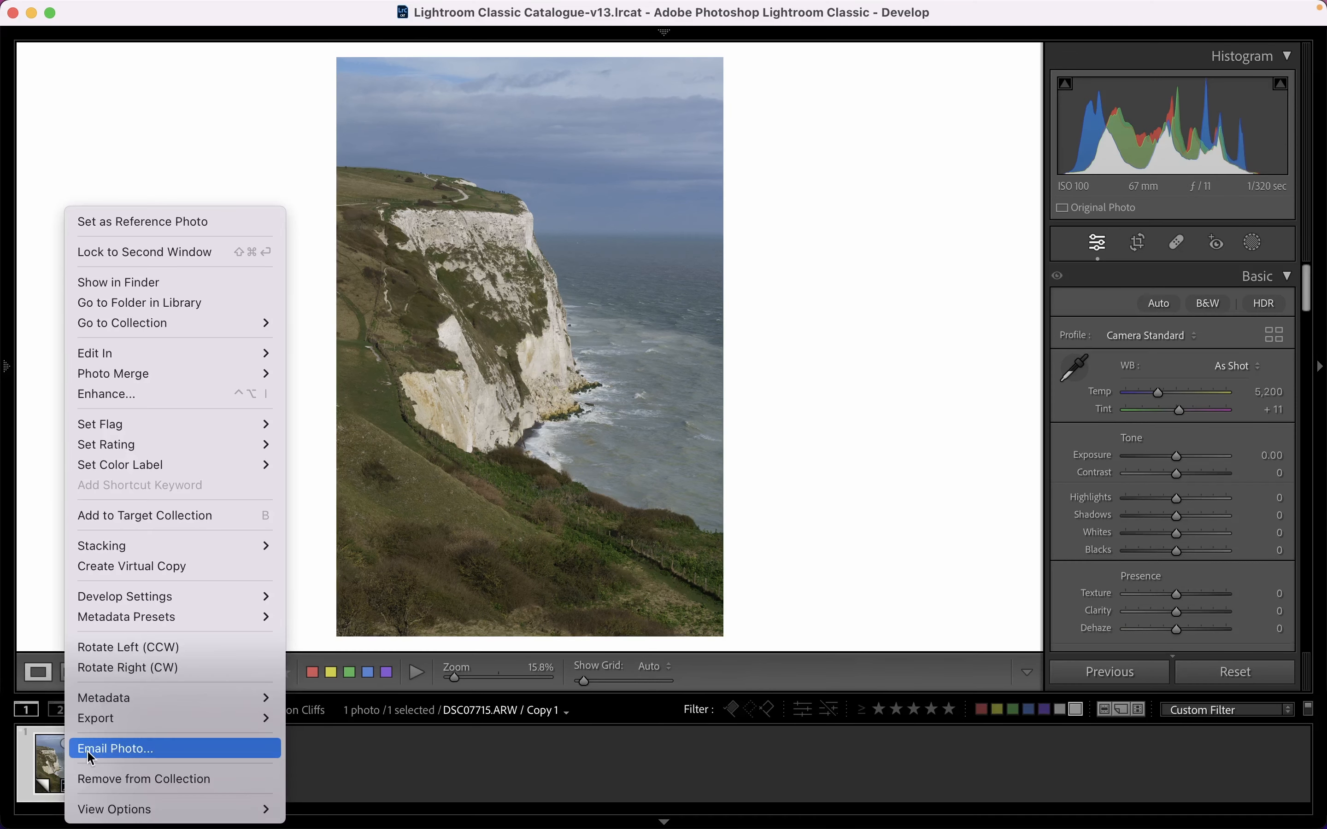
{"action": "left_click", "coordinate": [107, 566]}
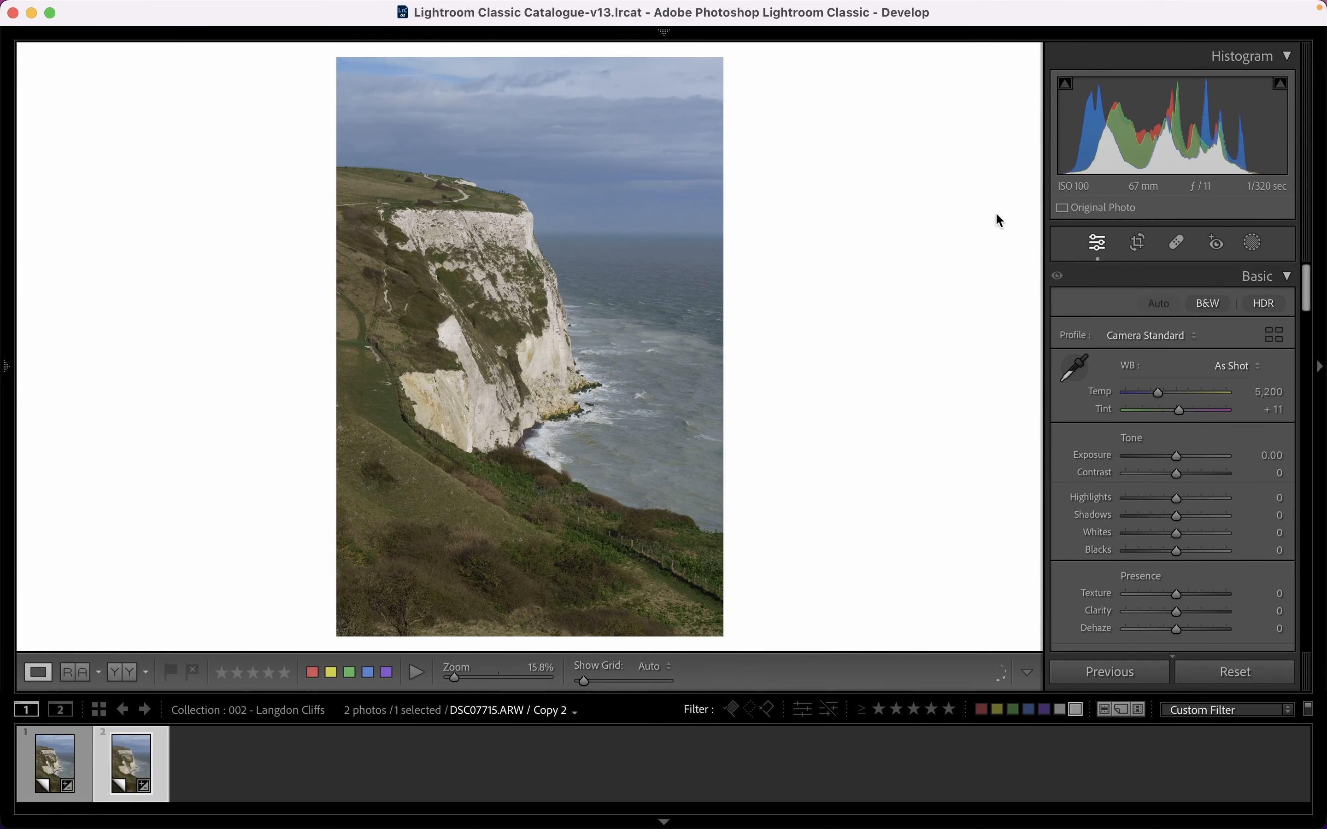
{"action": "left_click", "coordinate": [1137, 242]}
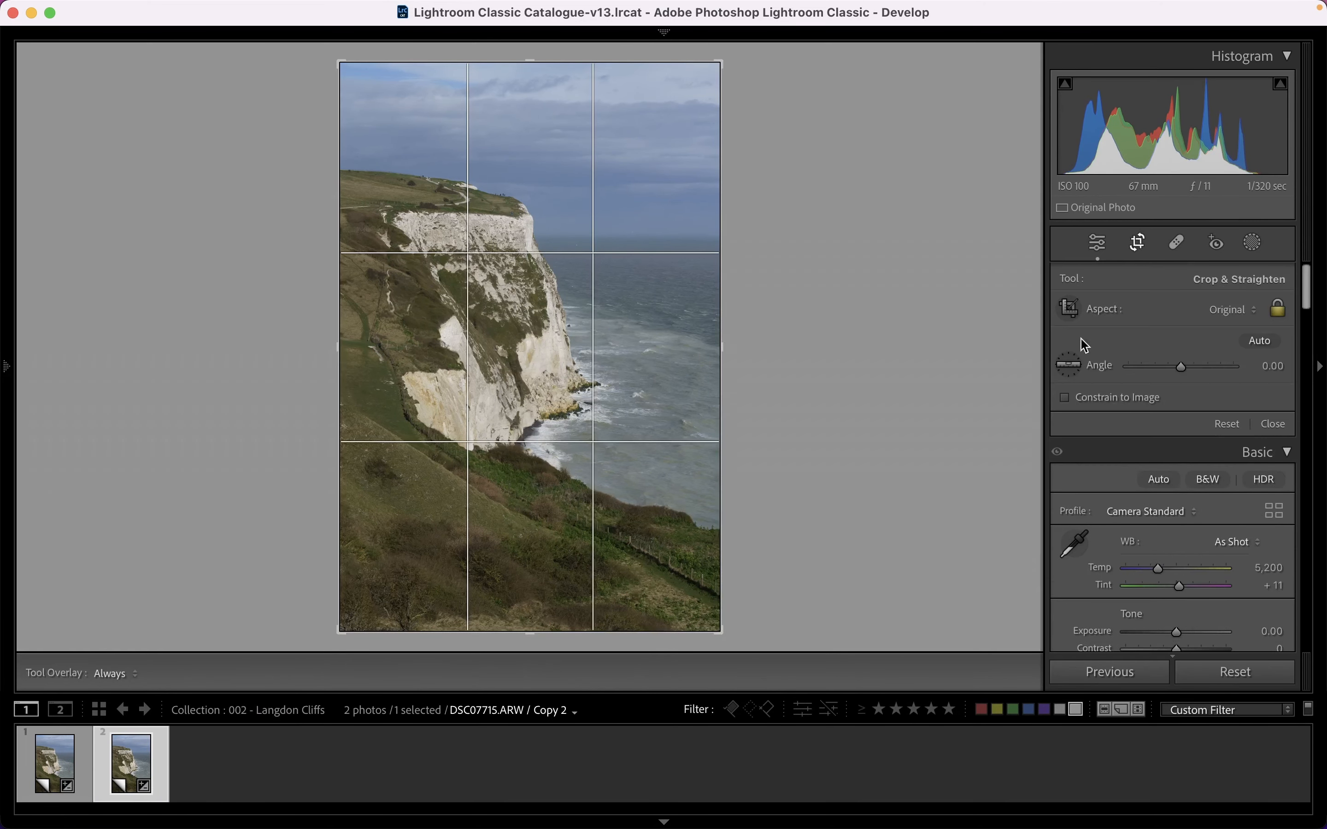
{"action": "left_click_drag", "start_coordinate": [1181, 366], "coordinate": [1185, 368]}
{"action": "double_click", "coordinate": [1184, 367]}
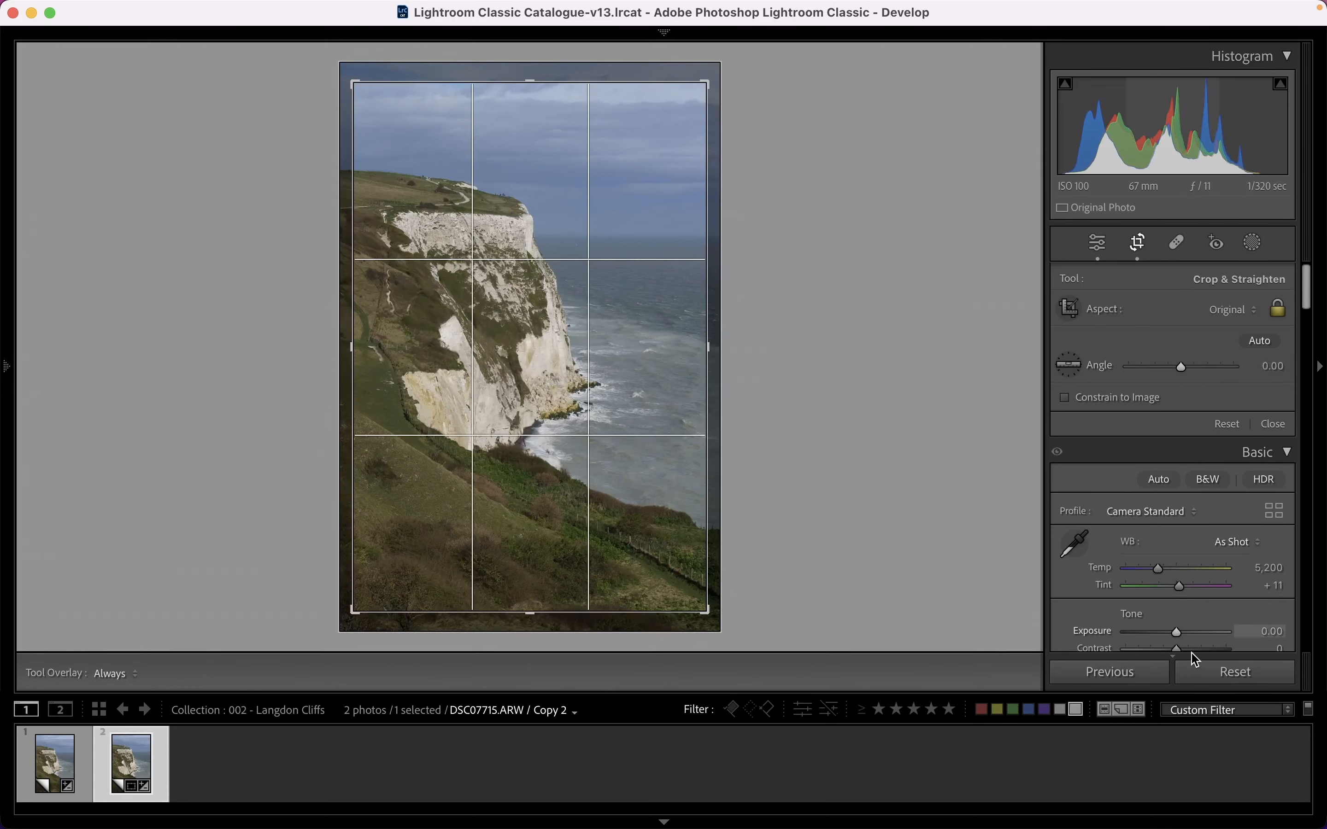
{"action": "left_click_drag", "start_coordinate": [533, 85], "coordinate": [530, 63]}
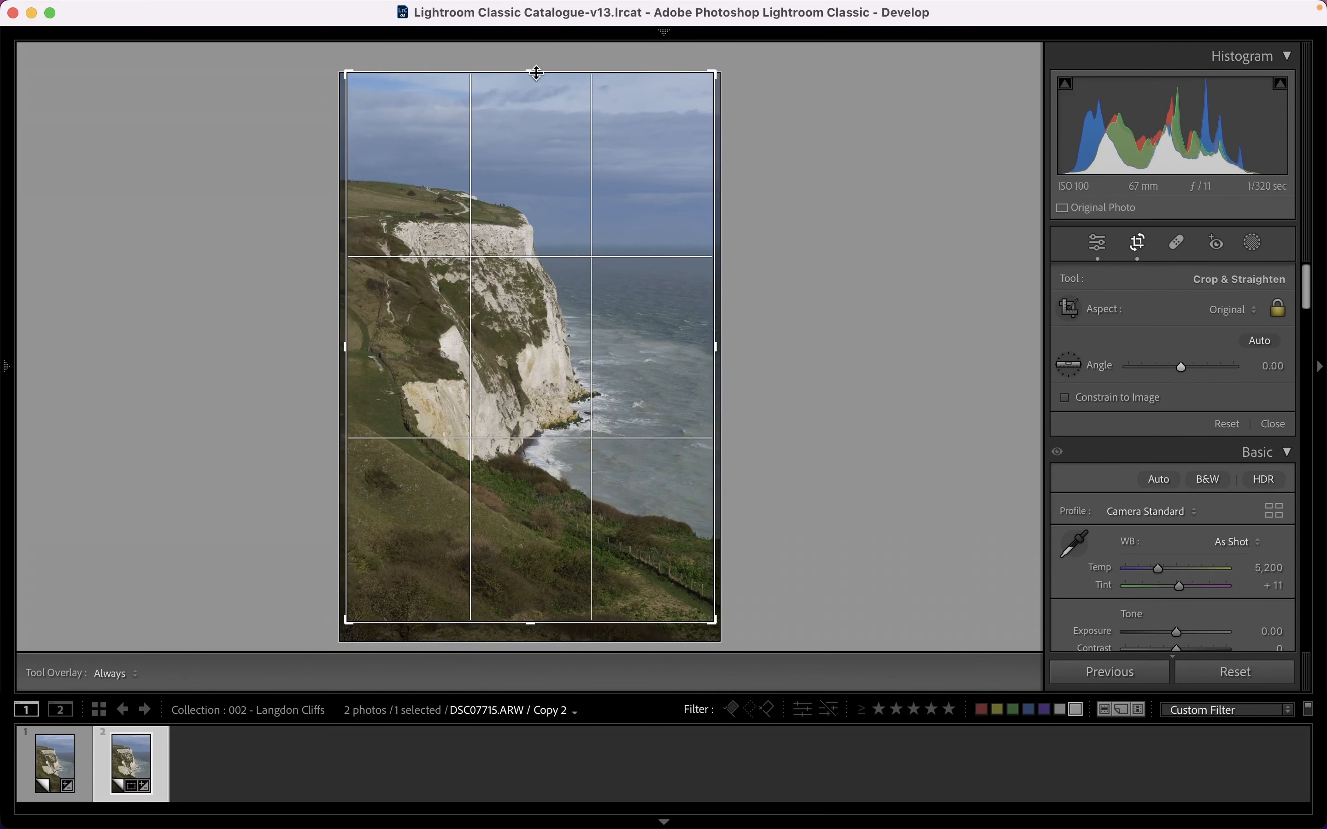
{"action": "left_click_drag", "start_coordinate": [526, 638], "coordinate": [527, 641]}
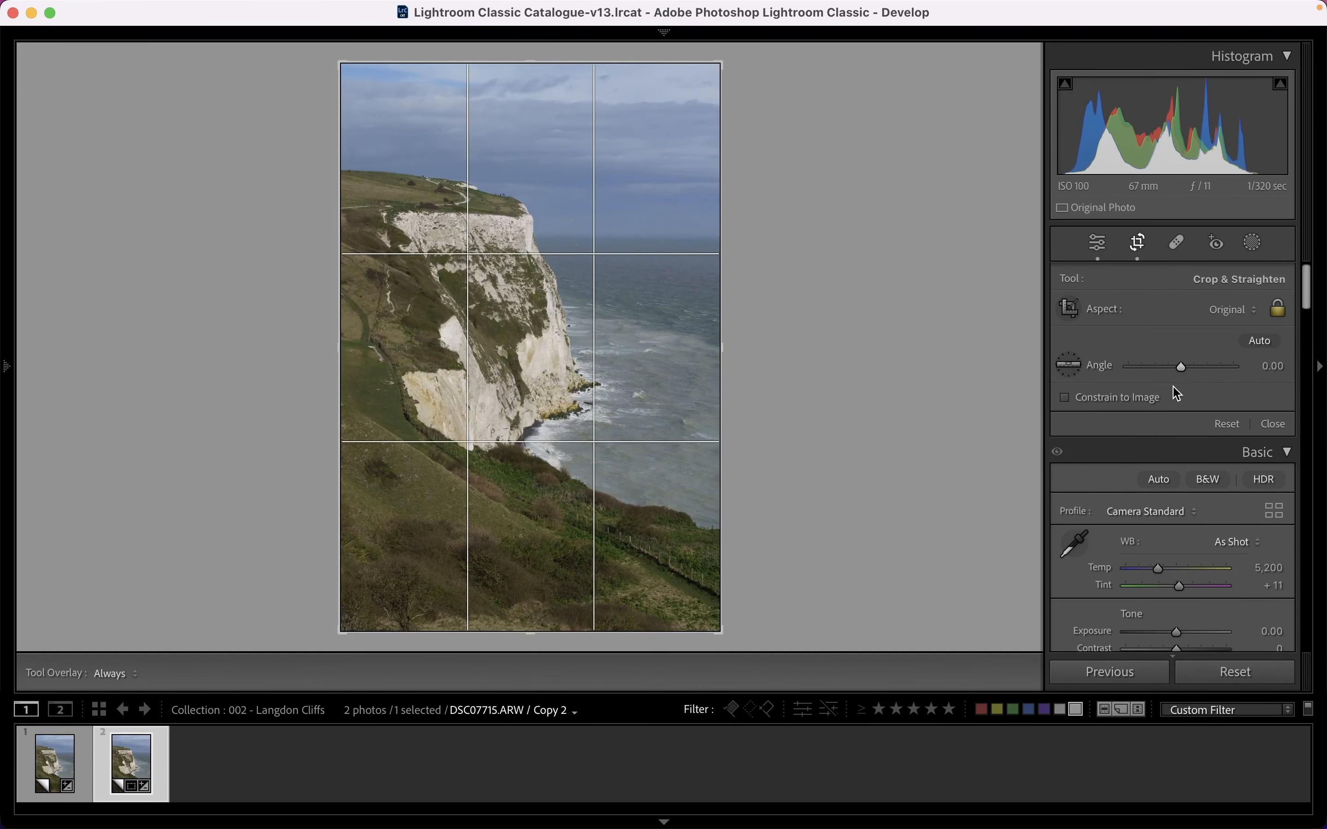
Level the sea horizon with a Transform rotation of -0.8 and constrain the crop to the image.
{"action": "scroll", "coordinate": [1173, 417], "scroll_direction": "down", "scroll_amount": 10}
{"action": "scroll", "coordinate": [1174, 451], "scroll_direction": "down", "scroll_amount": 15}
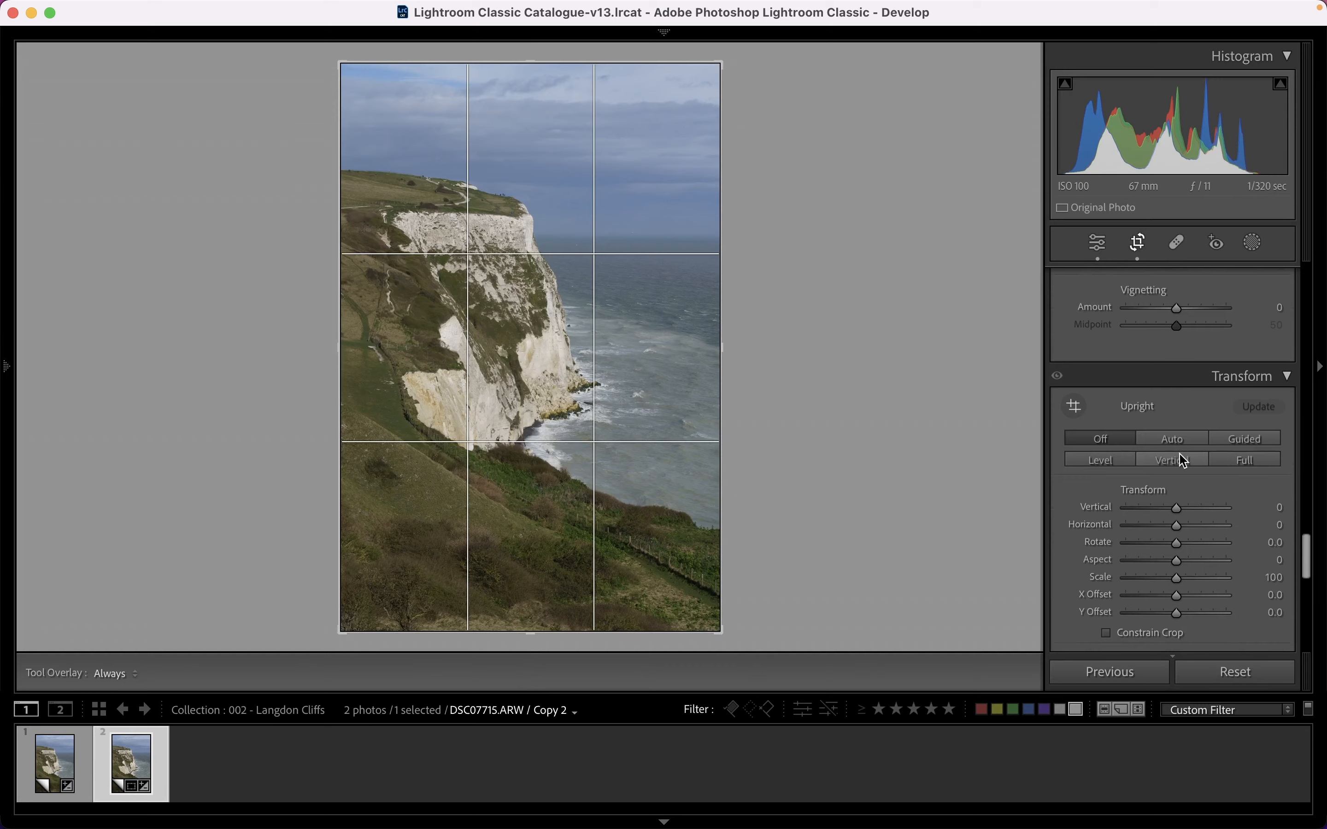
{"action": "left_click", "coordinate": [1138, 244]}
{"action": "scroll", "coordinate": [1165, 466], "scroll_direction": "down", "scroll_amount": 3}
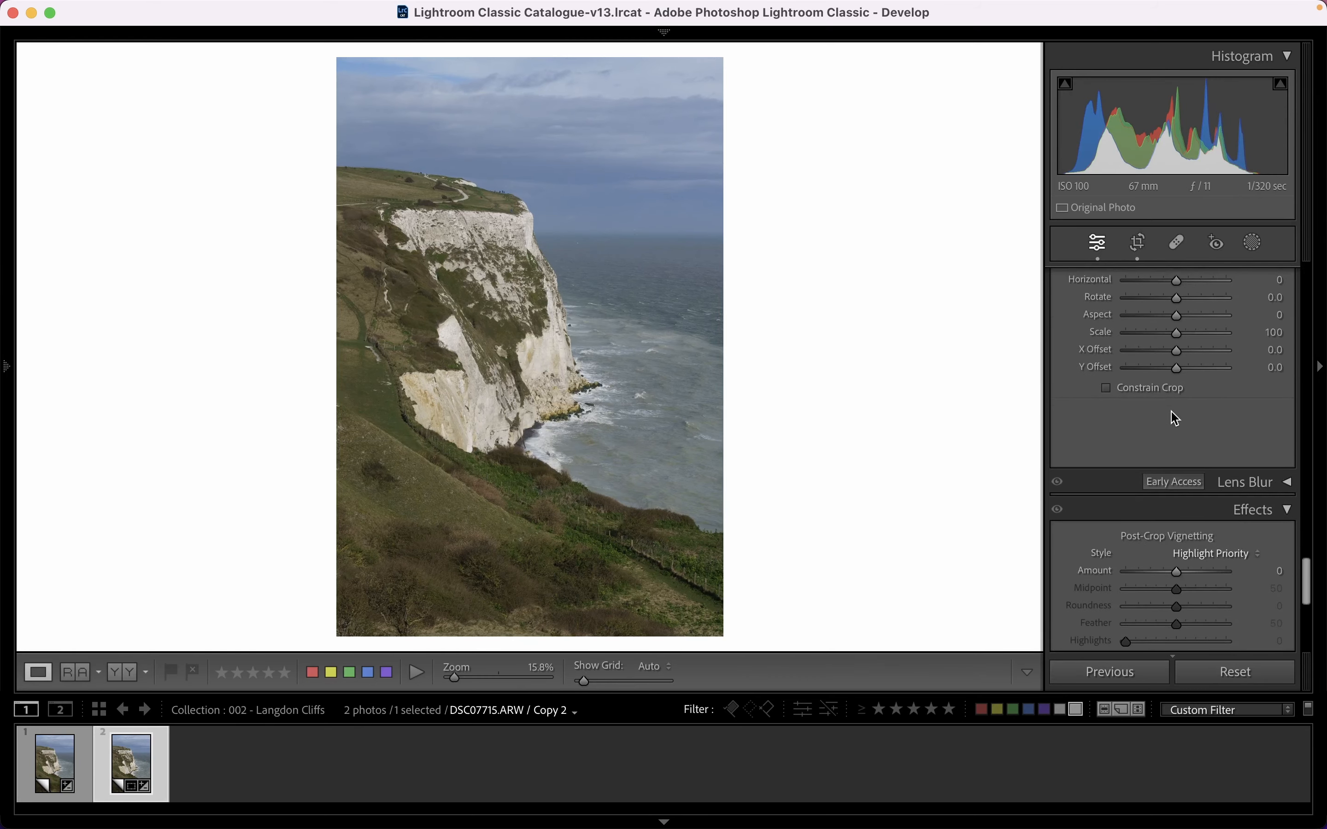
{"action": "left_click_drag", "start_coordinate": [590, 242], "coordinate": [577, 376]}
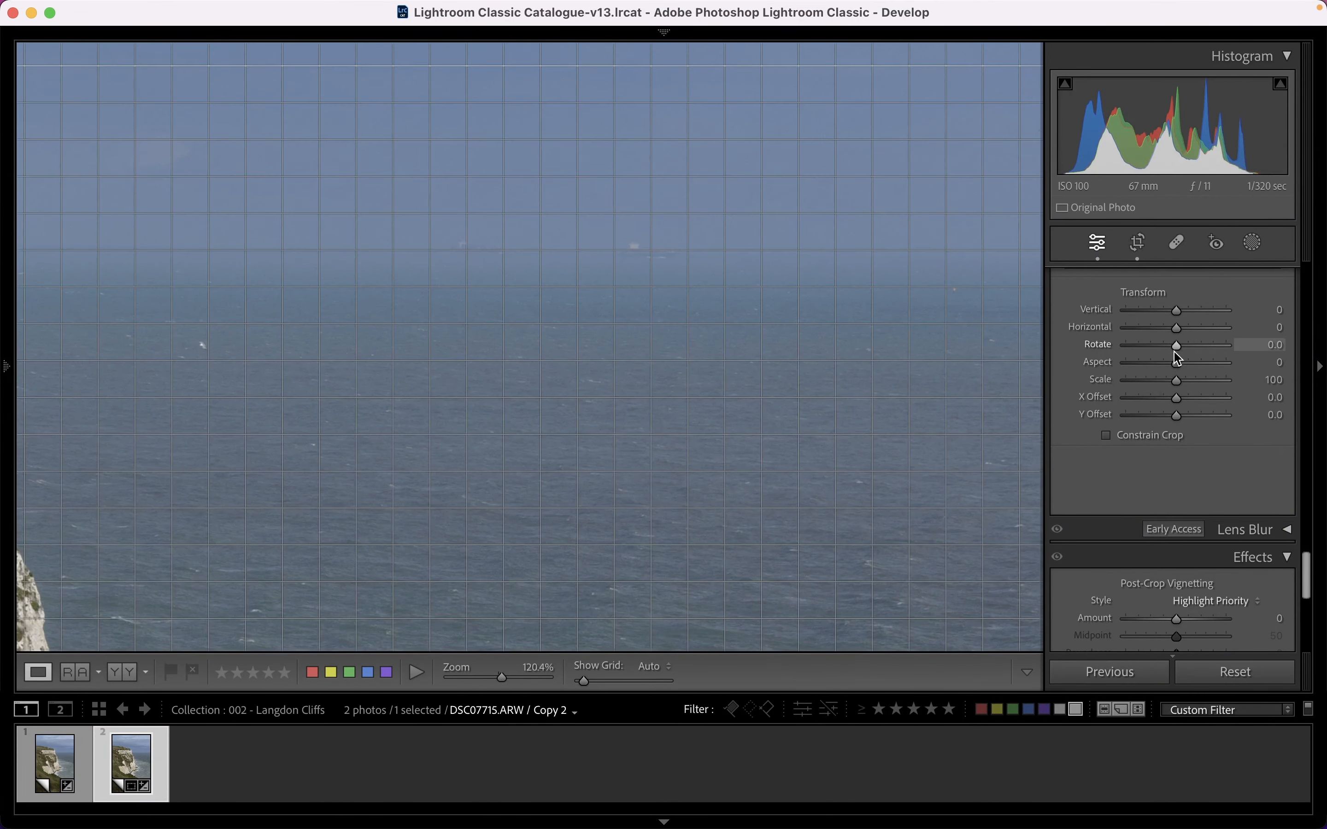
{"action": "left_click_drag", "start_coordinate": [1176, 350], "coordinate": [1172, 351]}
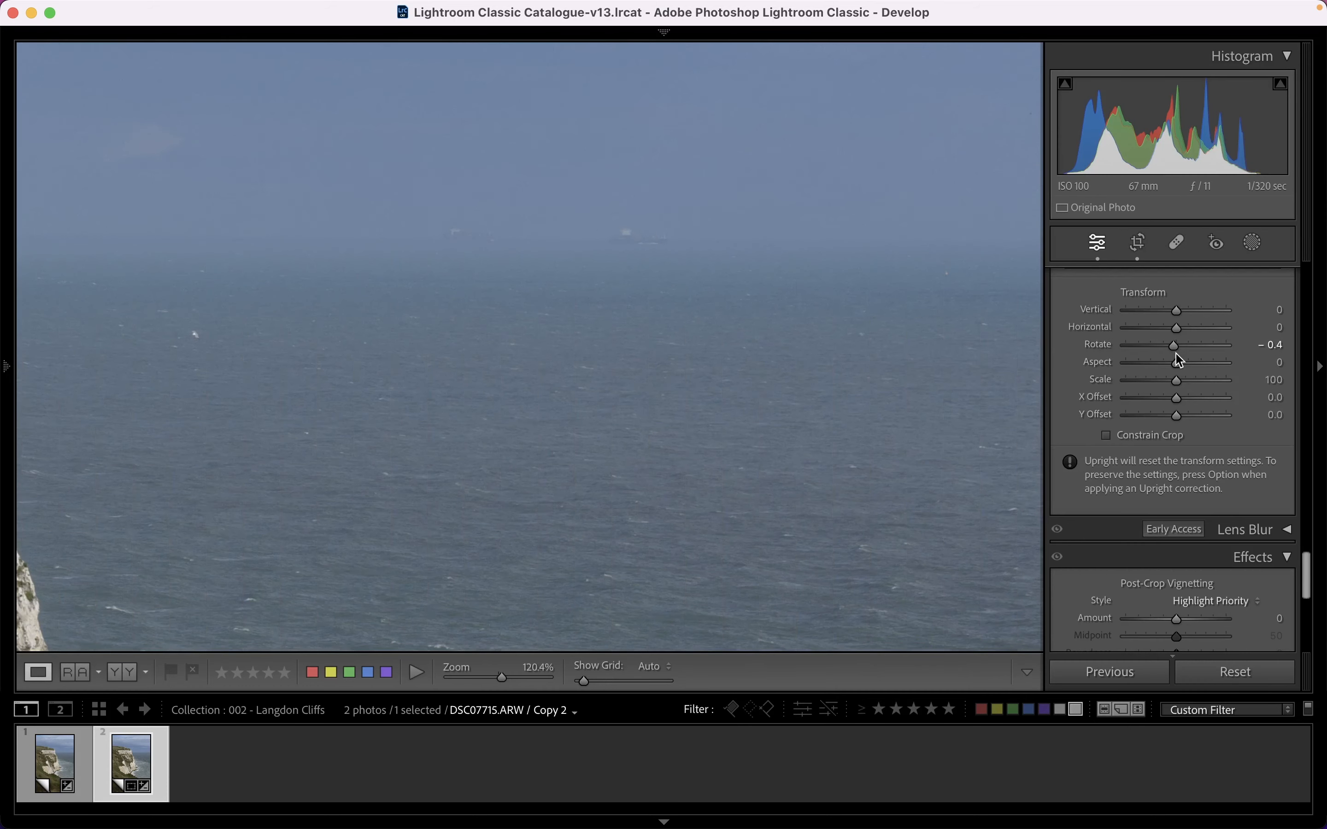
{"action": "left_click_drag", "start_coordinate": [1174, 350], "coordinate": [1174, 351]}
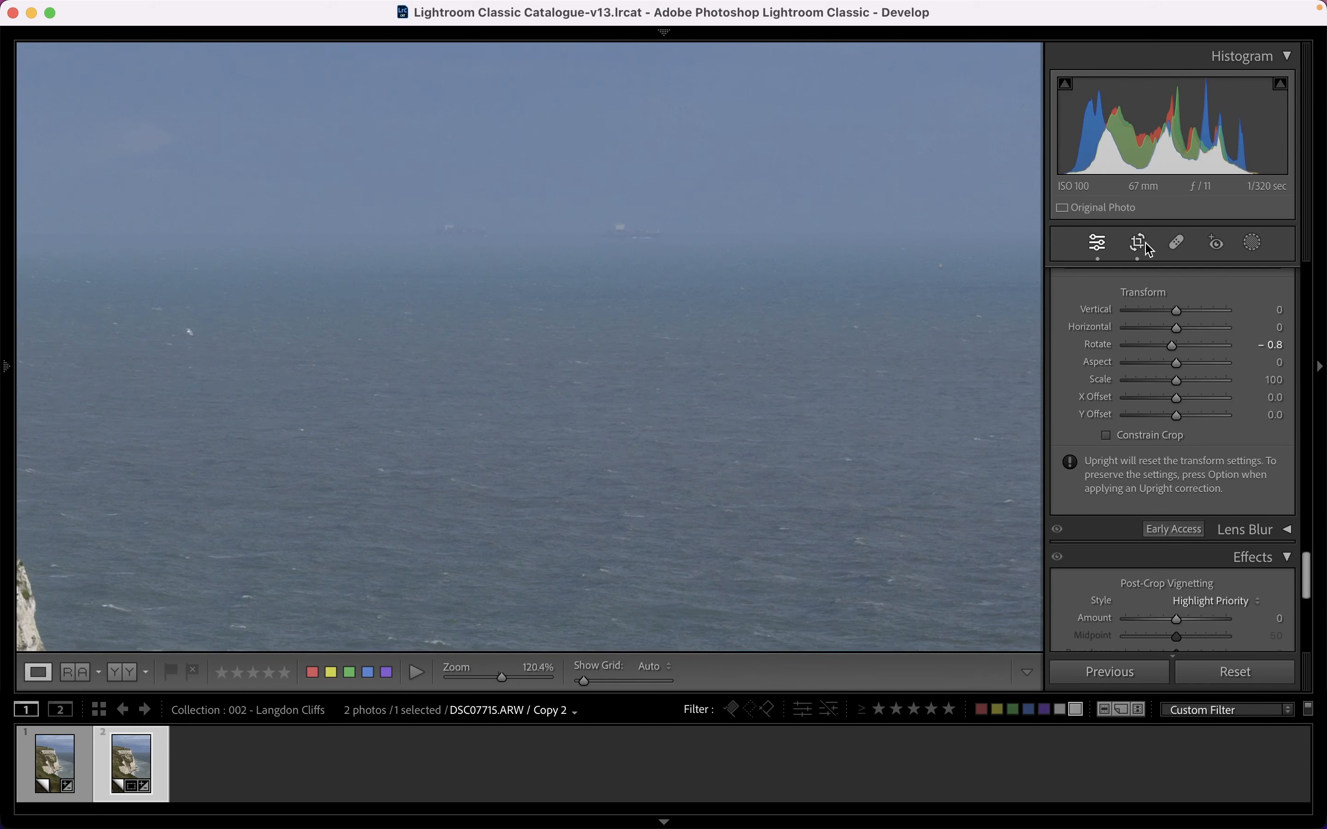
{"action": "left_click", "coordinate": [692, 279]}
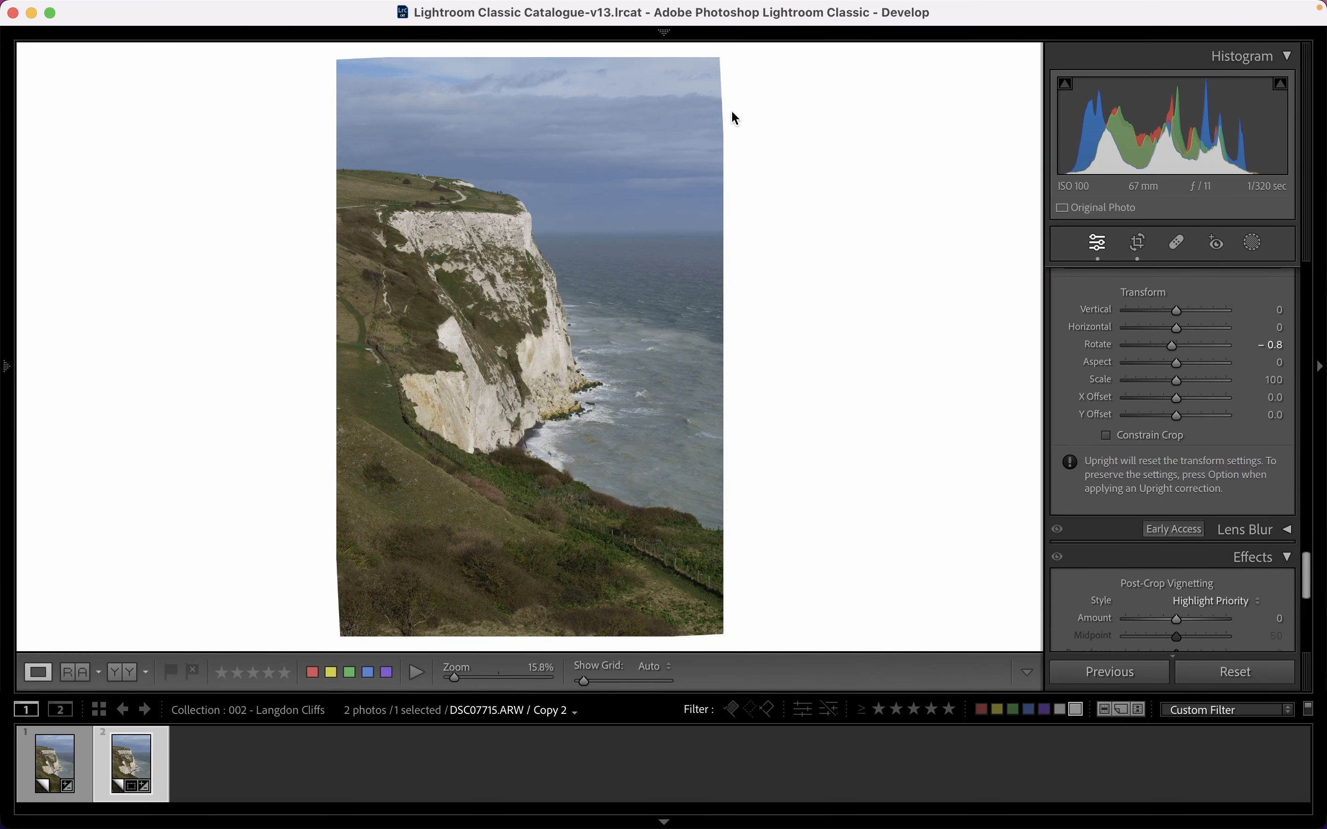
{"action": "left_click", "coordinate": [1106, 435]}
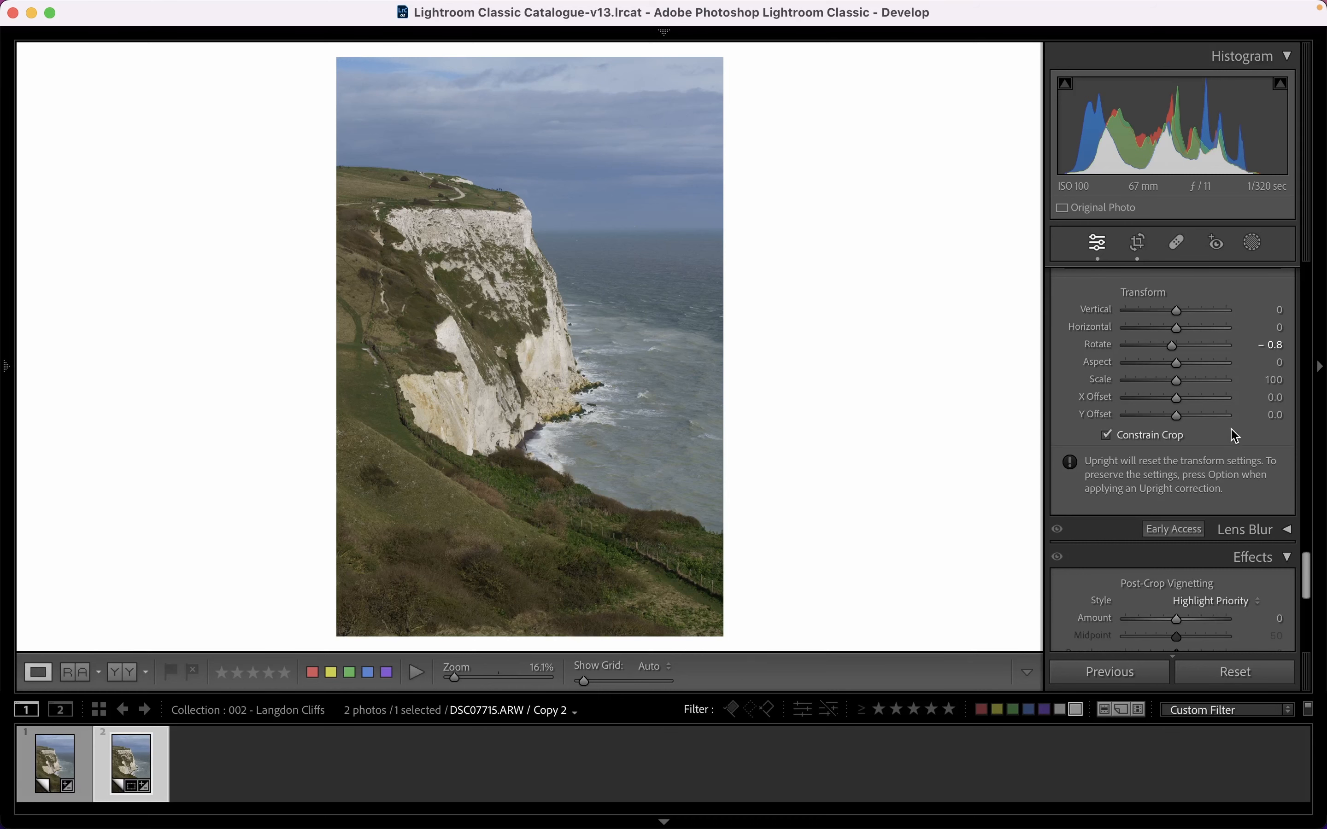
Crop the copy to the 4 x 5 / 8 x 10 aspect ratio, keeping the lower part of the photo and removing most of the sky.
{"action": "left_click", "coordinate": [1139, 245]}
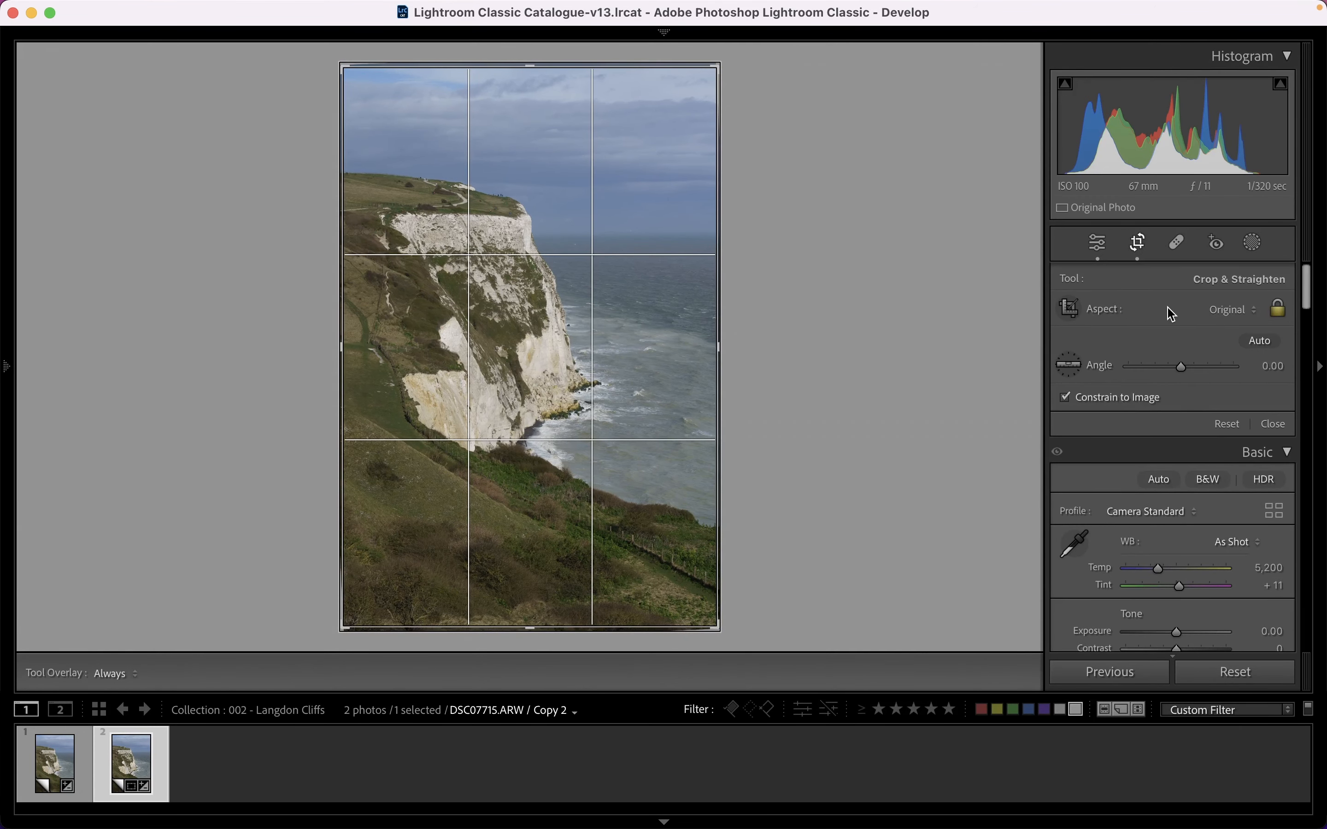
{"action": "left_click", "coordinate": [1235, 310]}
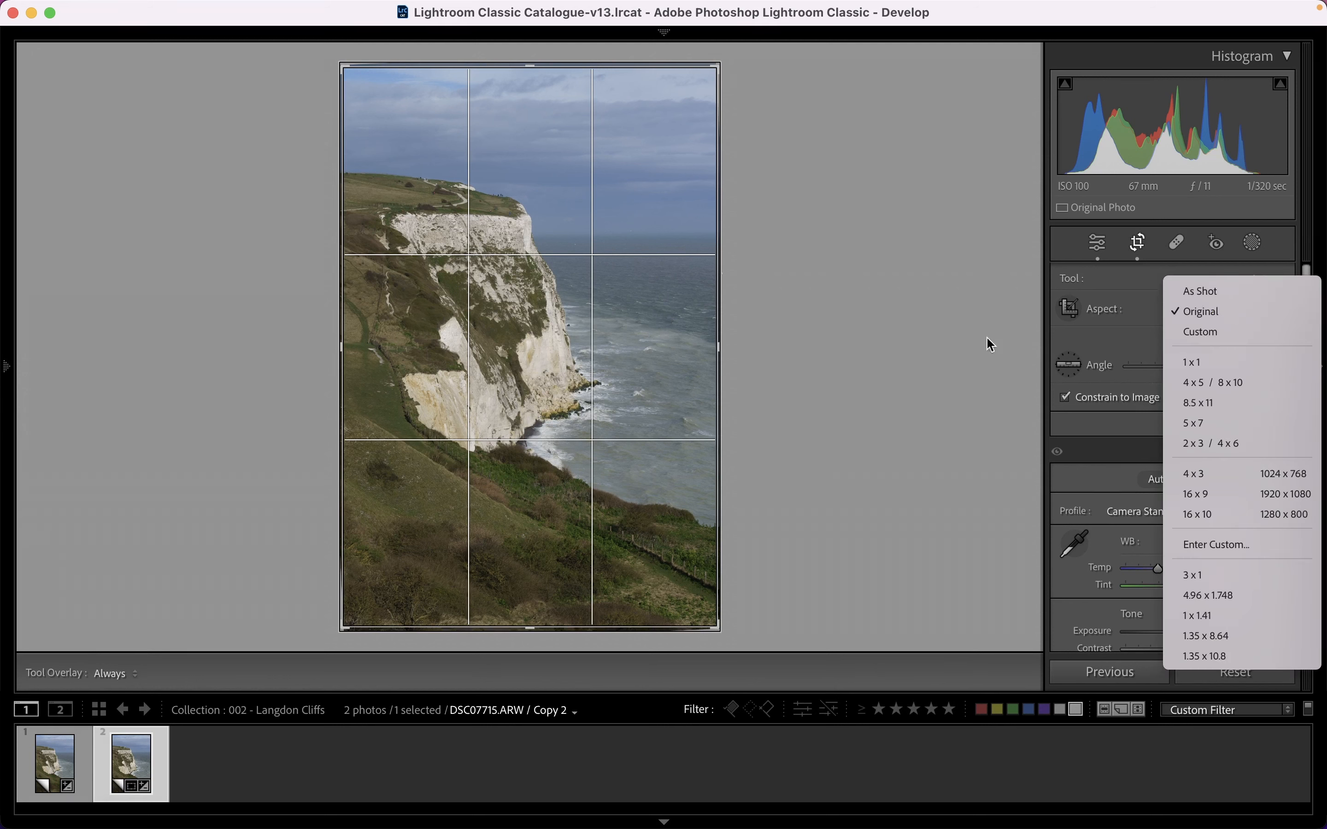
{"action": "left_click", "coordinate": [1203, 390]}
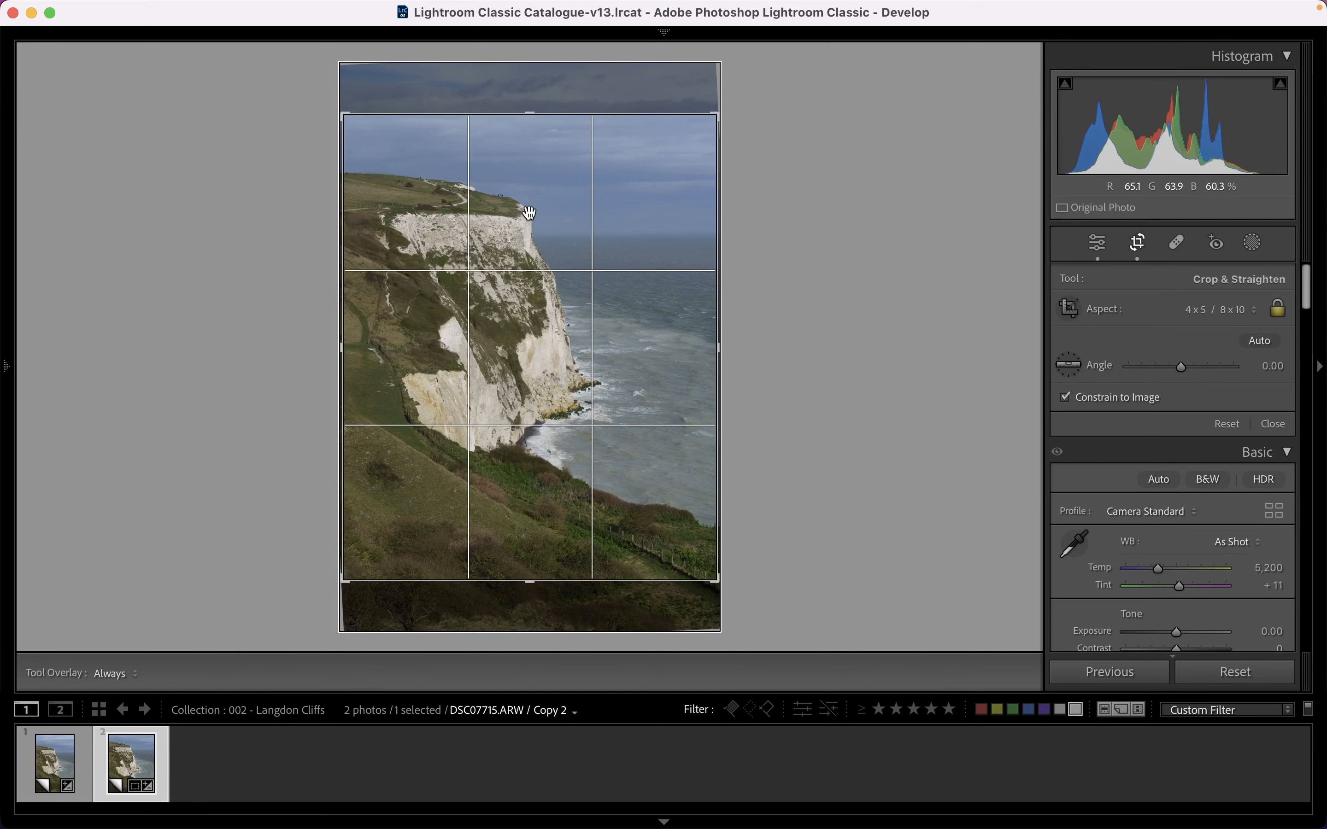
{"action": "left_click_drag", "start_coordinate": [524, 213], "coordinate": [543, 181]}
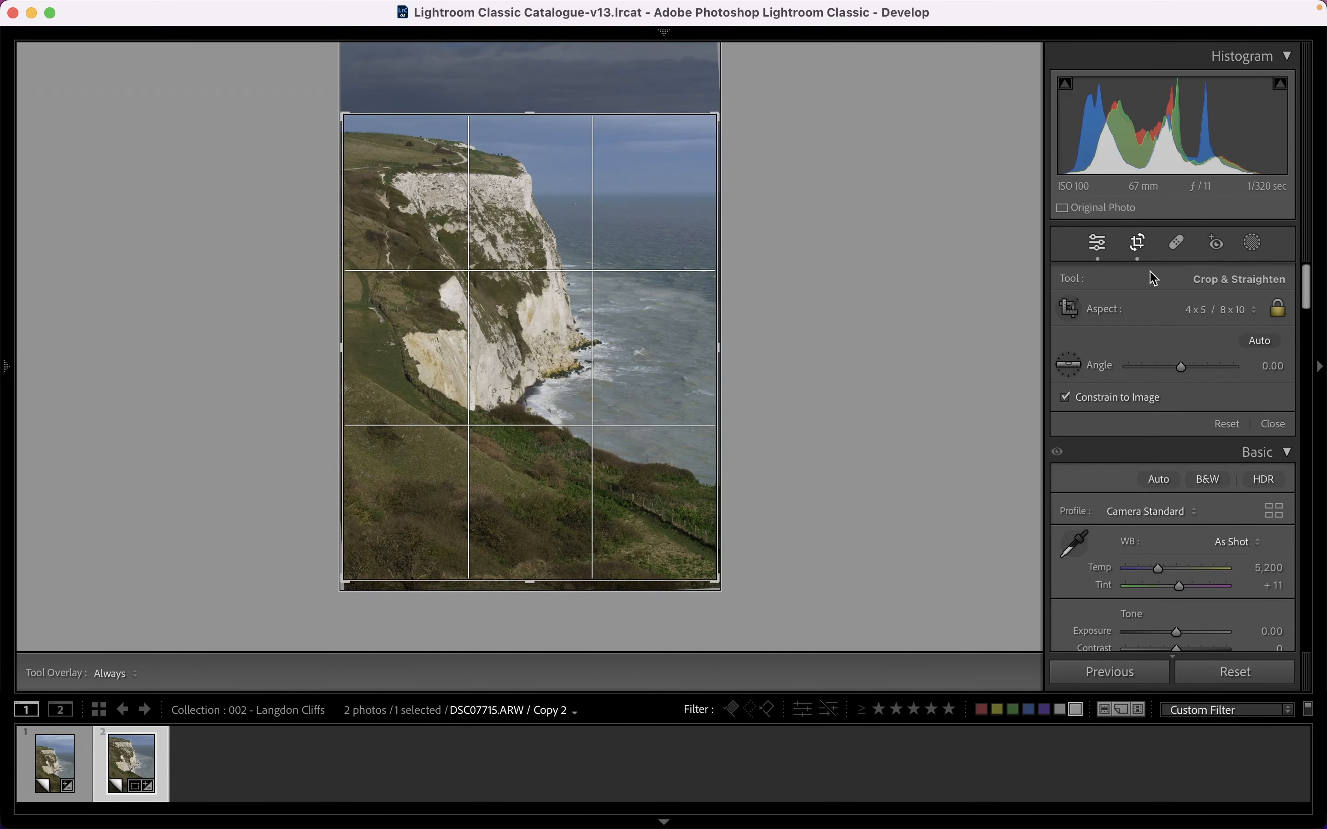
{"action": "left_click", "coordinate": [1137, 242]}
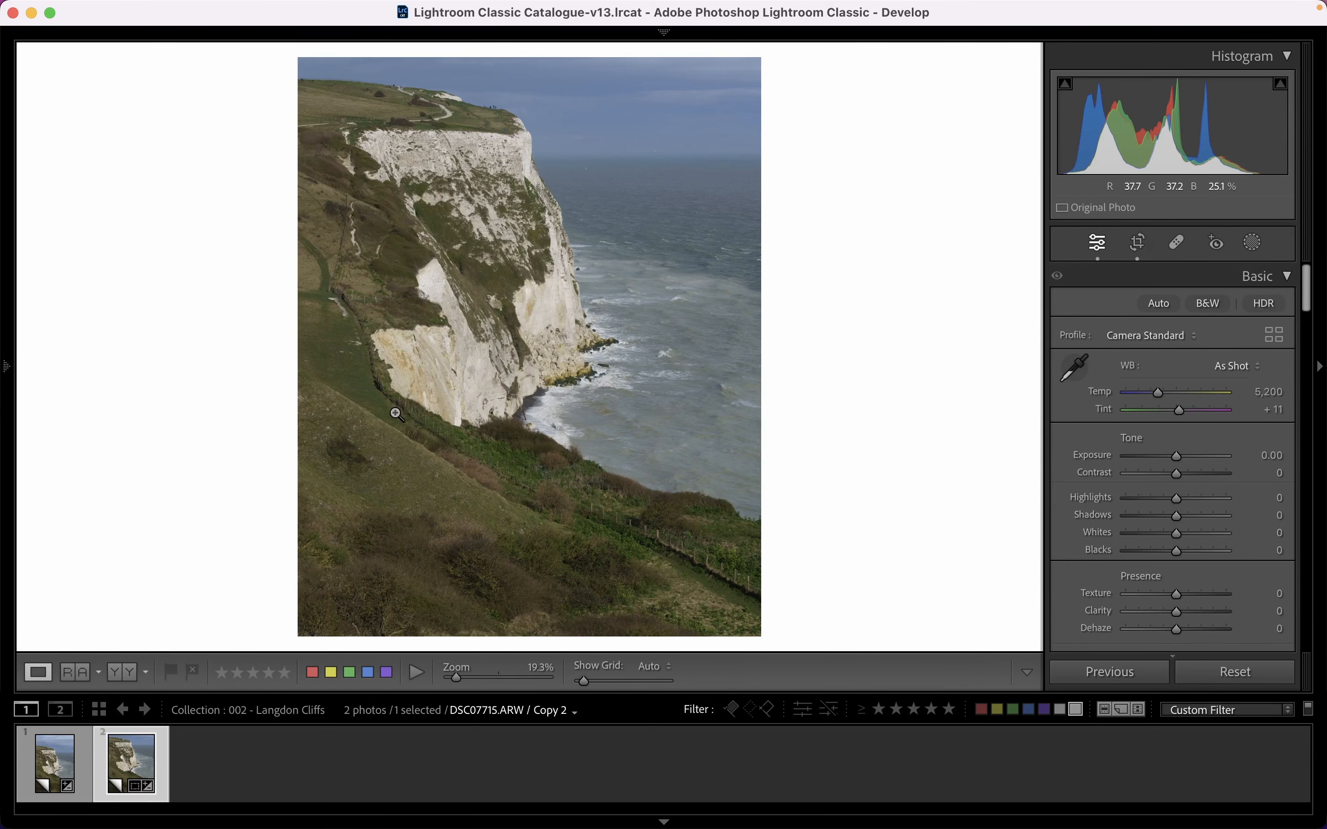
Compare the uncropped photo with the cropped copy and create a virtual copy of the cropped version.
{"action": "left_click", "coordinate": [55, 767]}
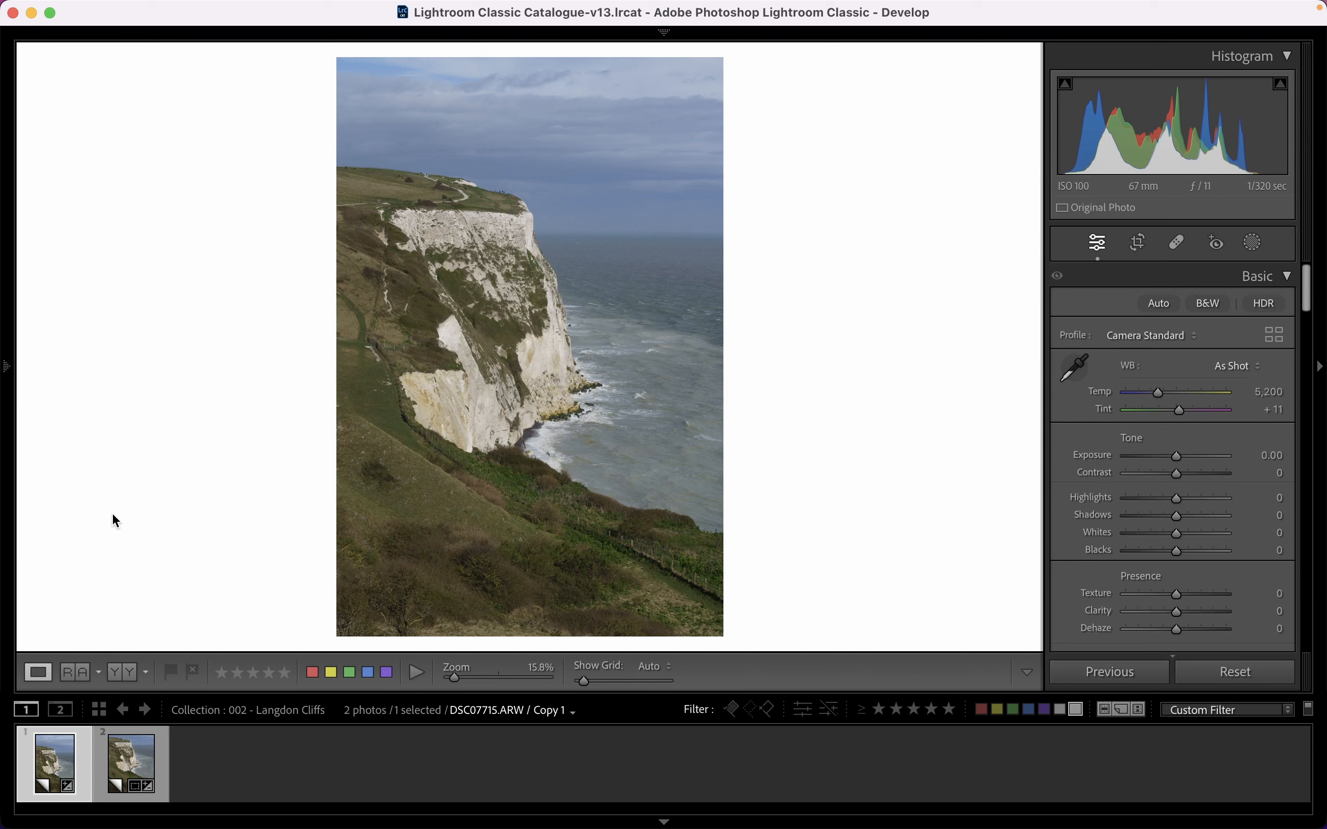
{"action": "left_click", "coordinate": [135, 765]}
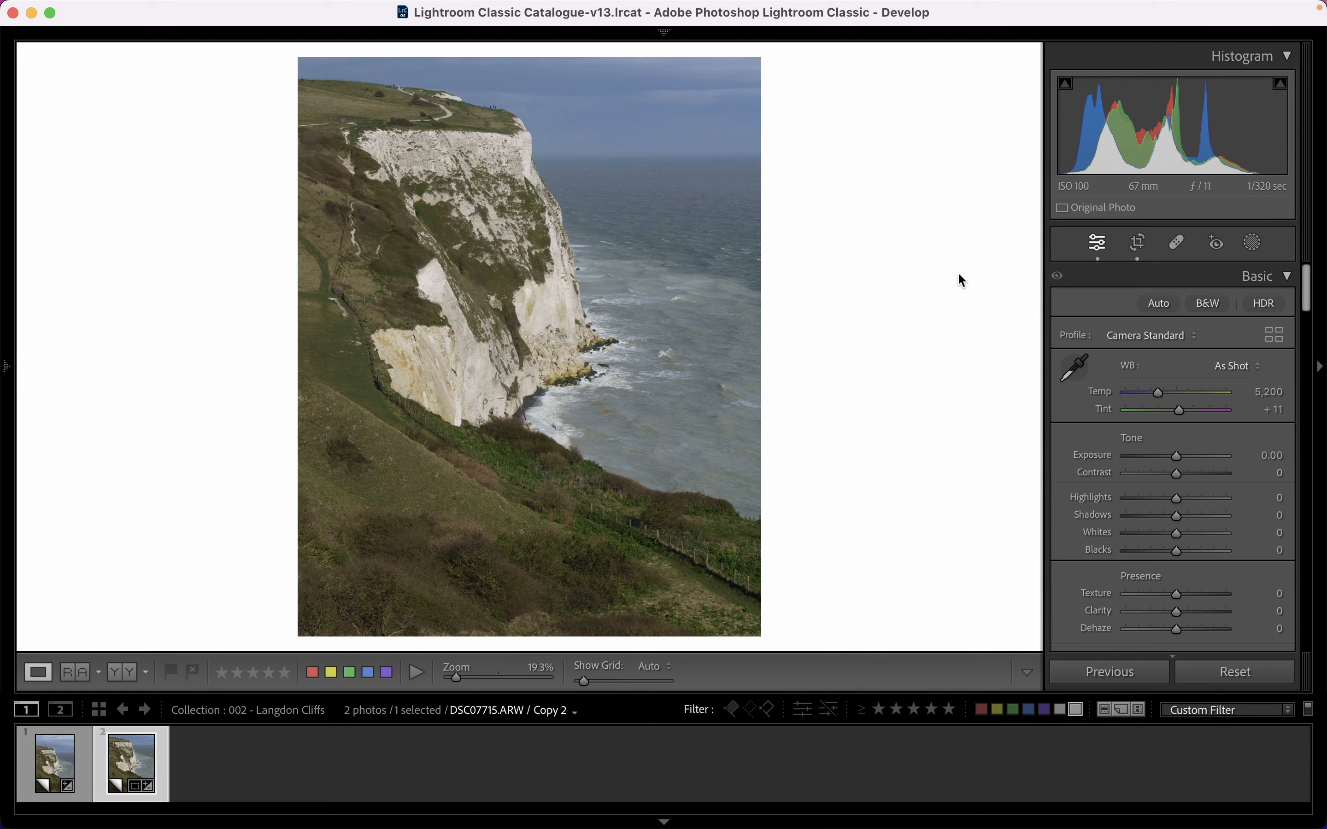
{"action": "right_click", "coordinate": [140, 759]}
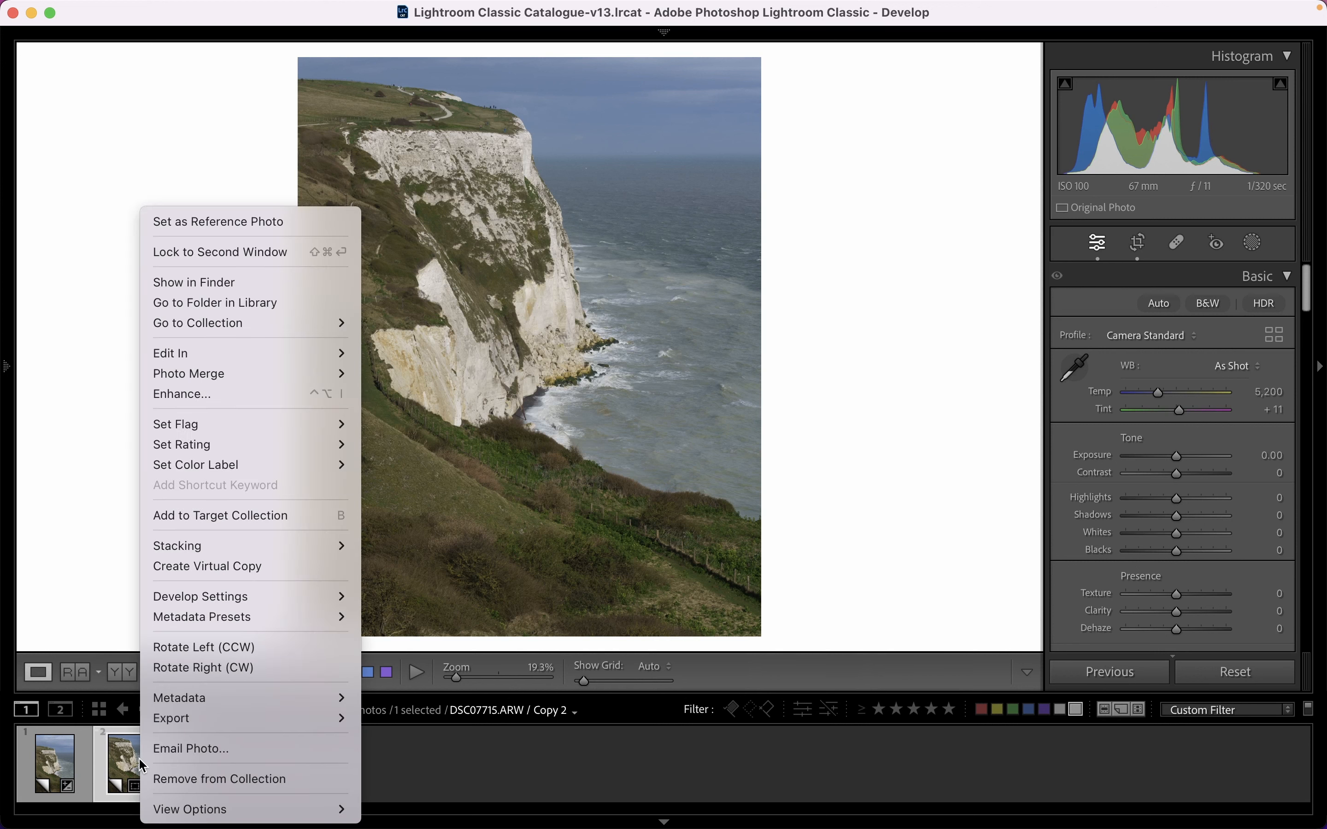
{"action": "left_click", "coordinate": [208, 567]}
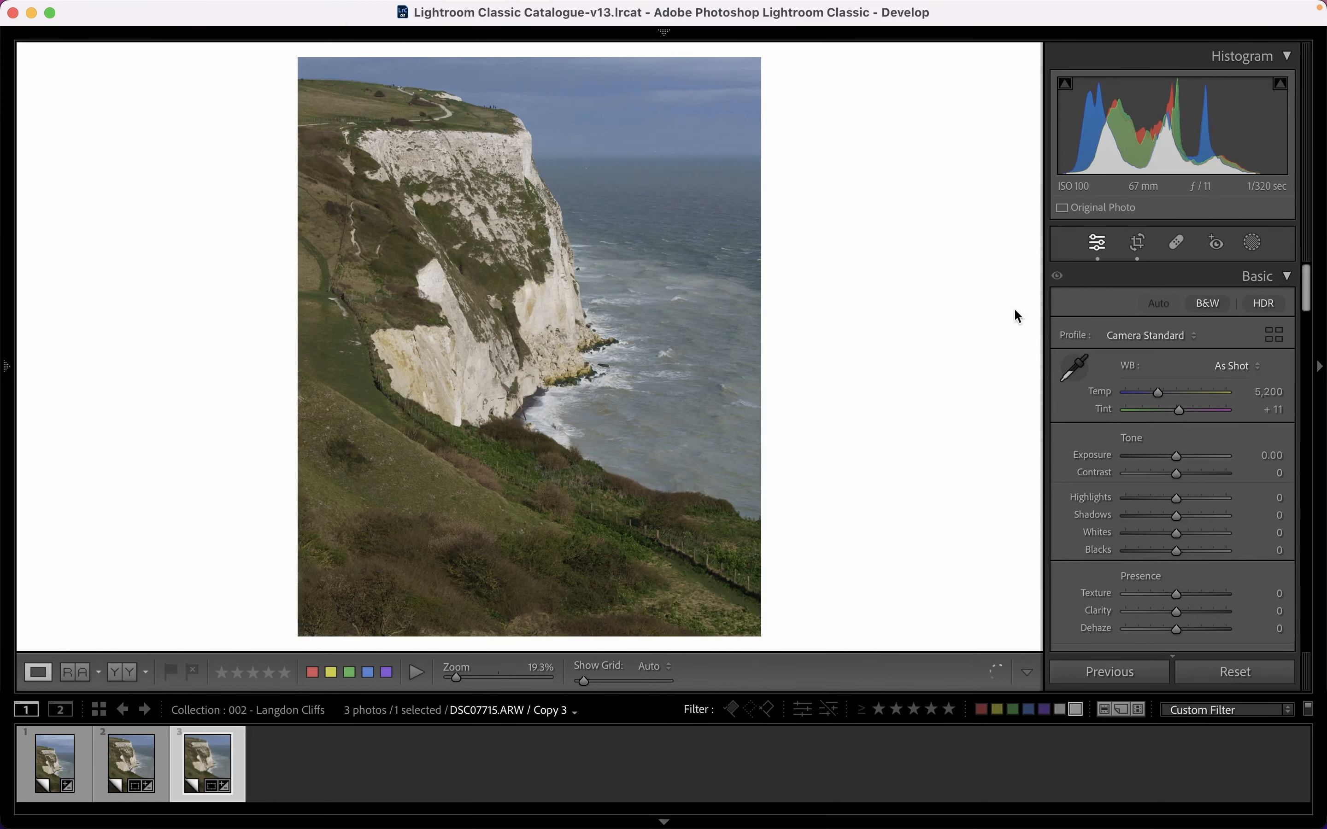
Apply the Linear-Sony ILCE-7RM3A profile to the new copy with Exposure at +1.55 and Highlights at -100.
{"action": "left_click", "coordinate": [1150, 336]}
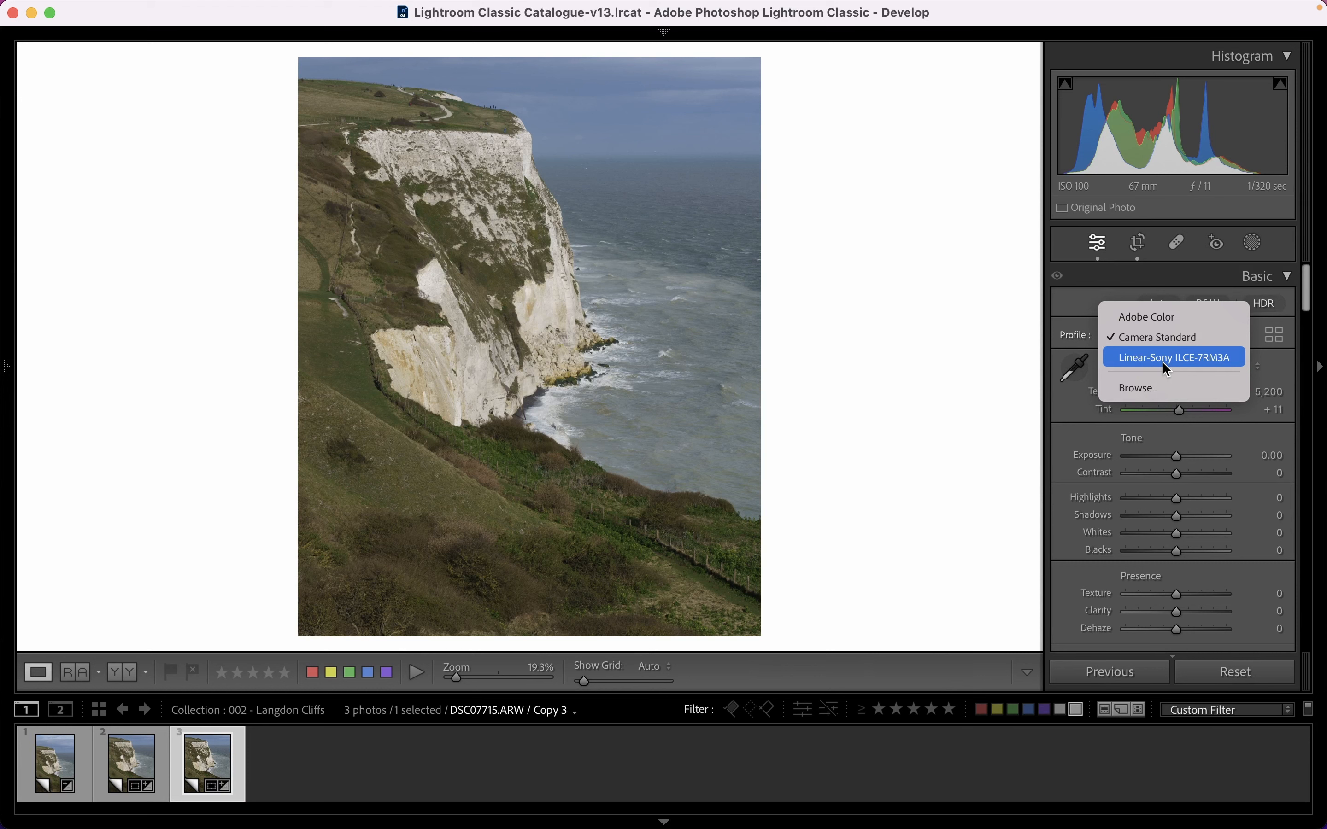
{"action": "left_click", "coordinate": [1144, 359]}
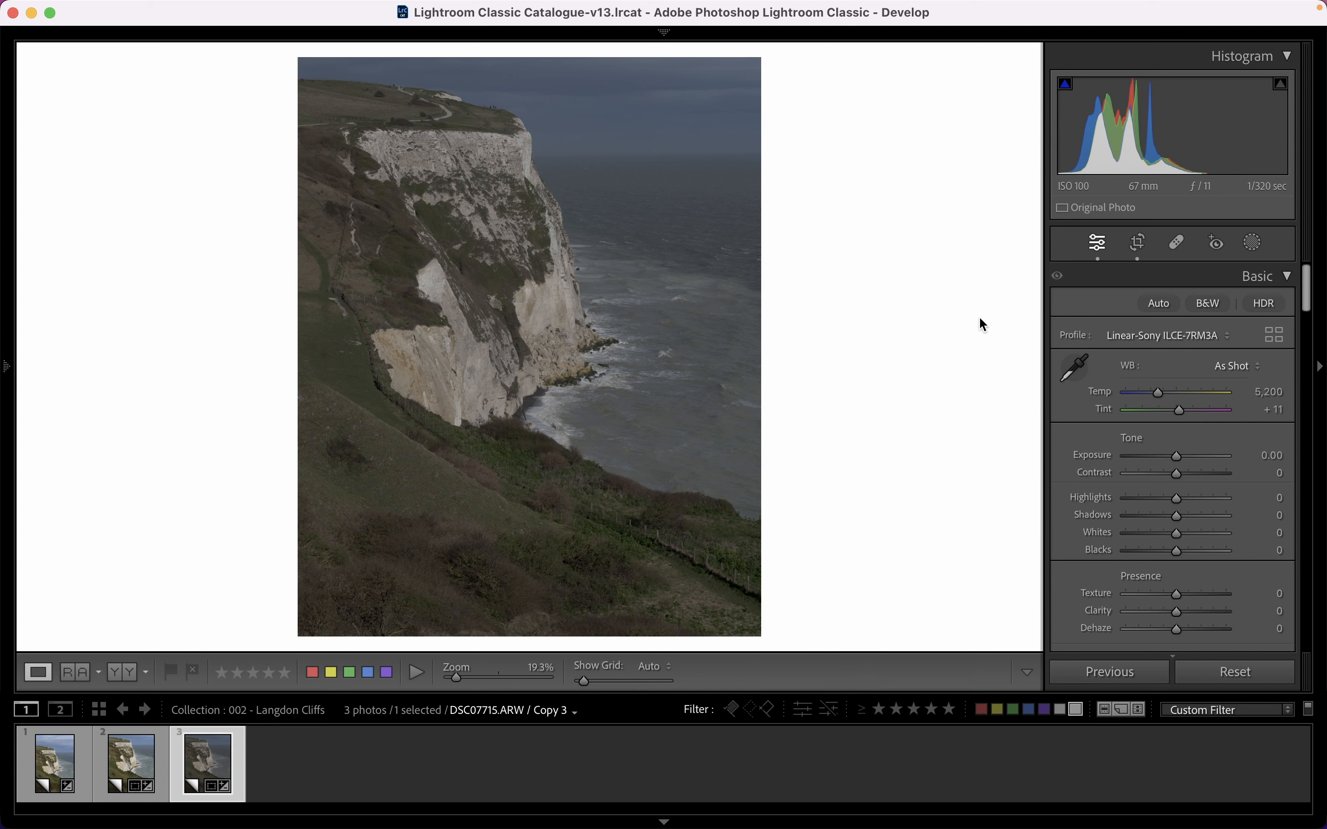
{"action": "left_click_drag", "start_coordinate": [1176, 461], "coordinate": [1188, 460]}
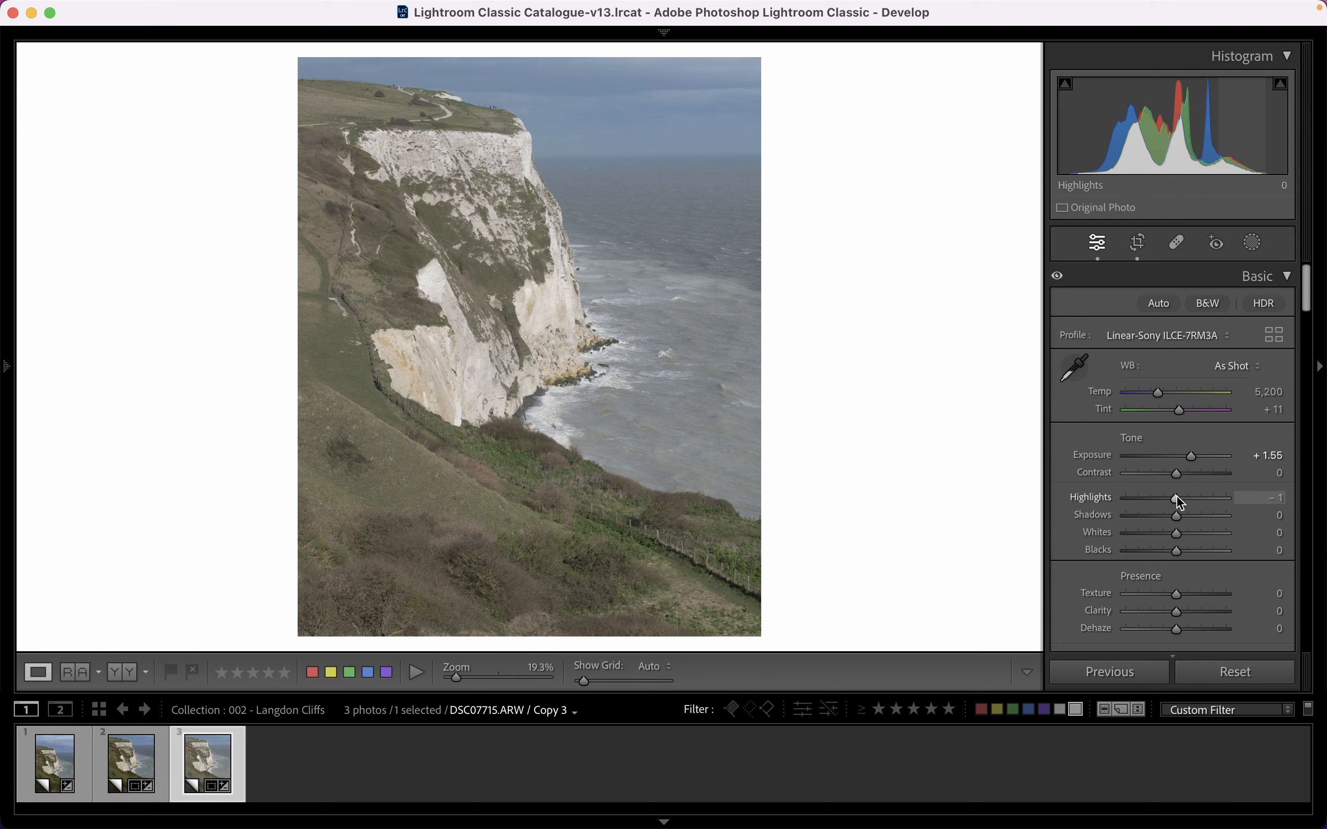
{"action": "left_click_drag", "start_coordinate": [1176, 497], "coordinate": [1119, 498]}
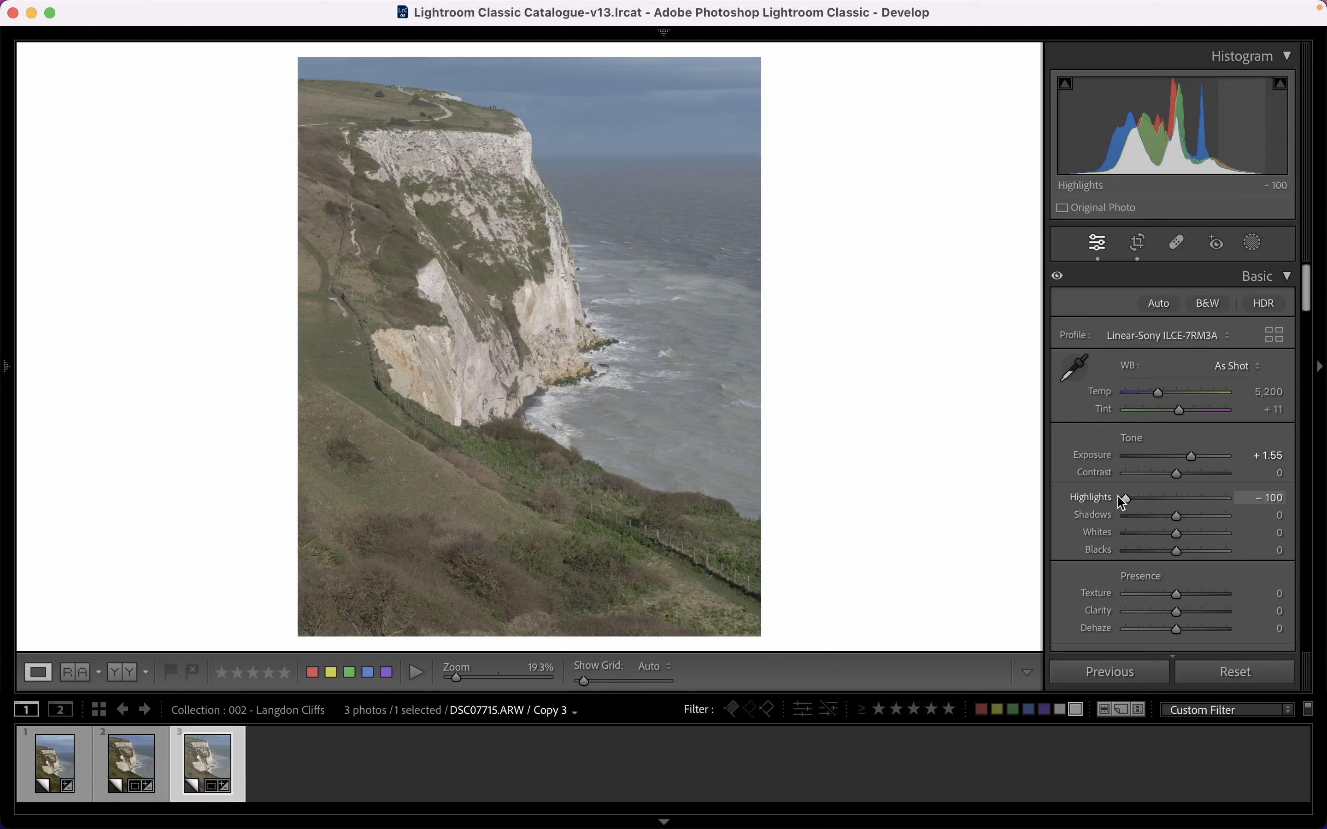
Brighten the photo by moving the tone curve's white point inward to an input of about 227, keeping the output at 255.
{"action": "scroll", "coordinate": [1164, 502], "scroll_direction": "down", "scroll_amount": 3}
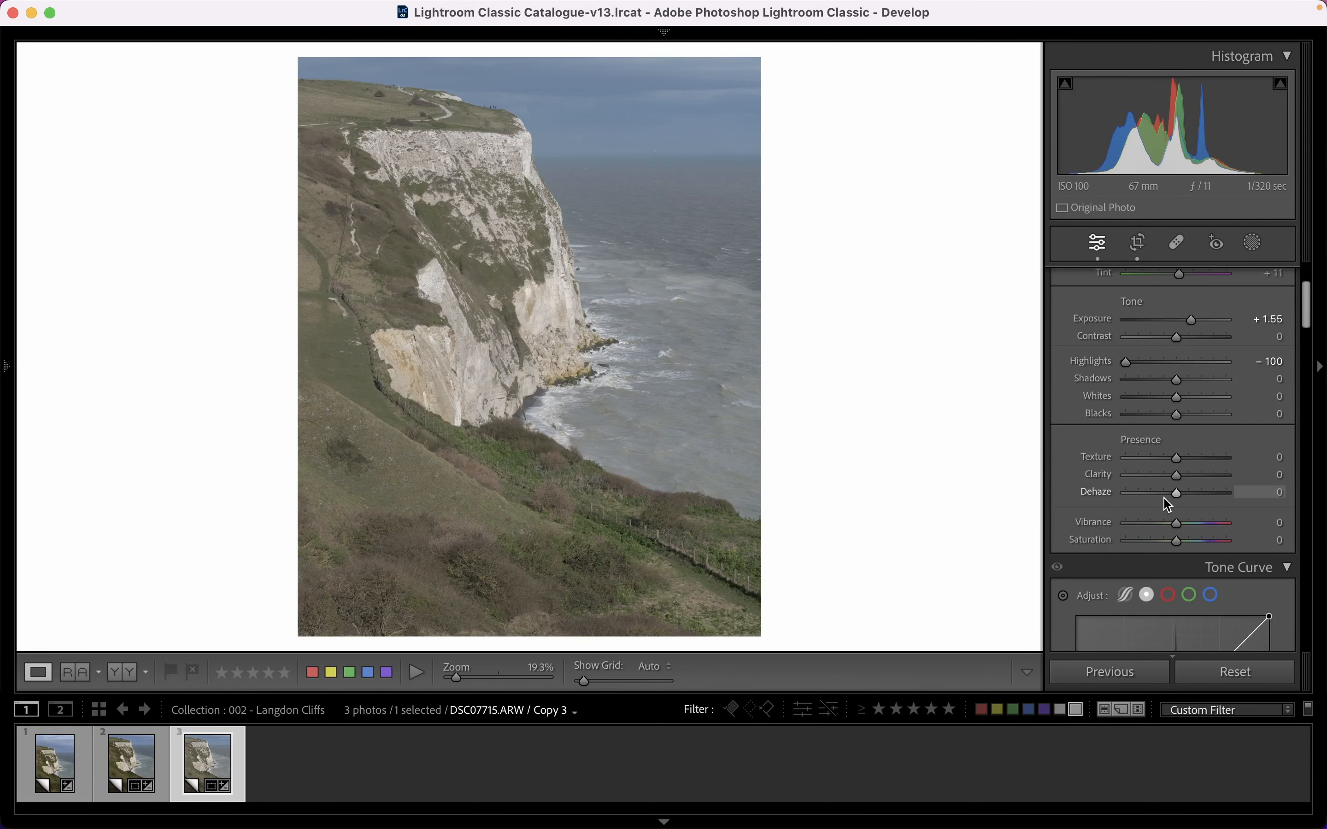
{"action": "scroll", "coordinate": [1164, 497], "scroll_direction": "down", "scroll_amount": 3}
{"action": "scroll", "coordinate": [1164, 494], "scroll_direction": "down", "scroll_amount": 2}
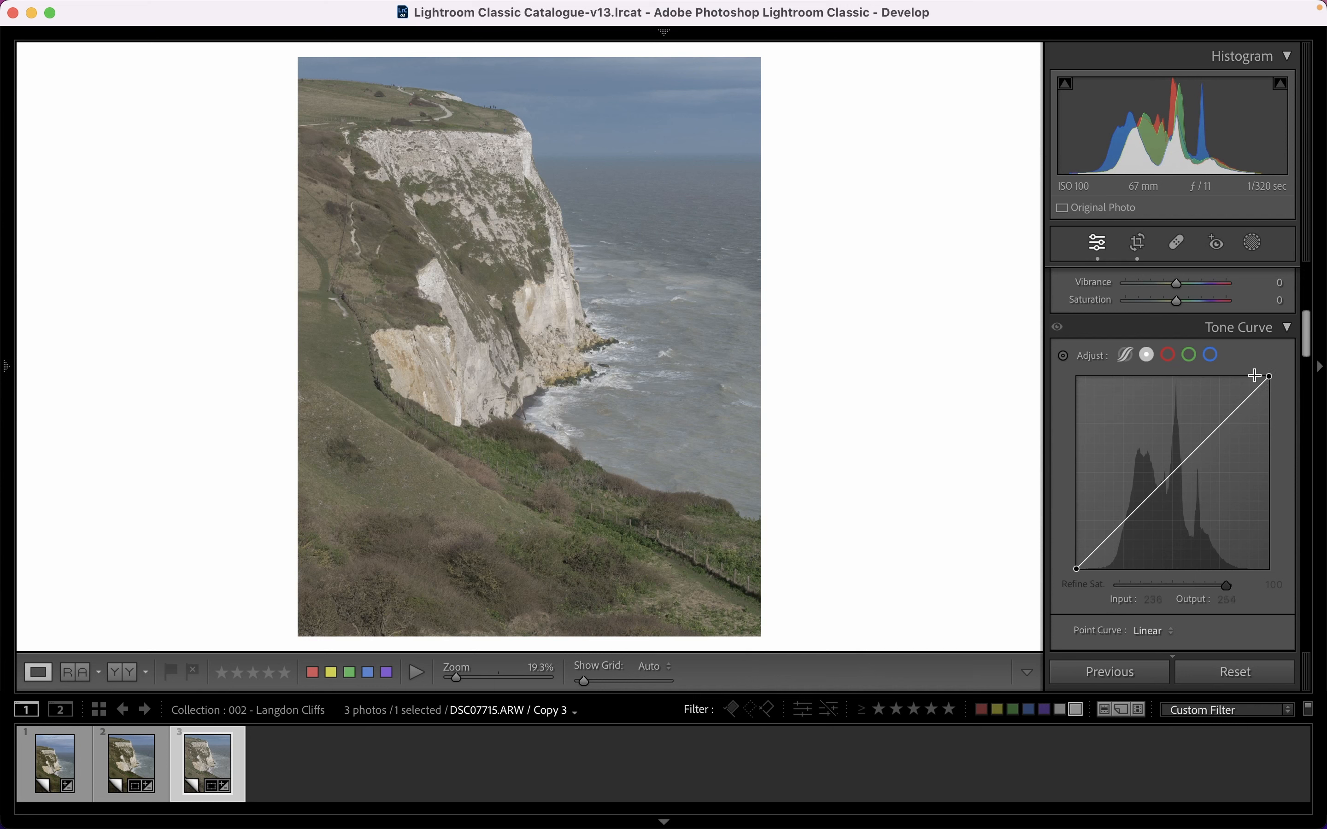
{"action": "left_click_drag", "start_coordinate": [1269, 374], "coordinate": [1249, 376]}
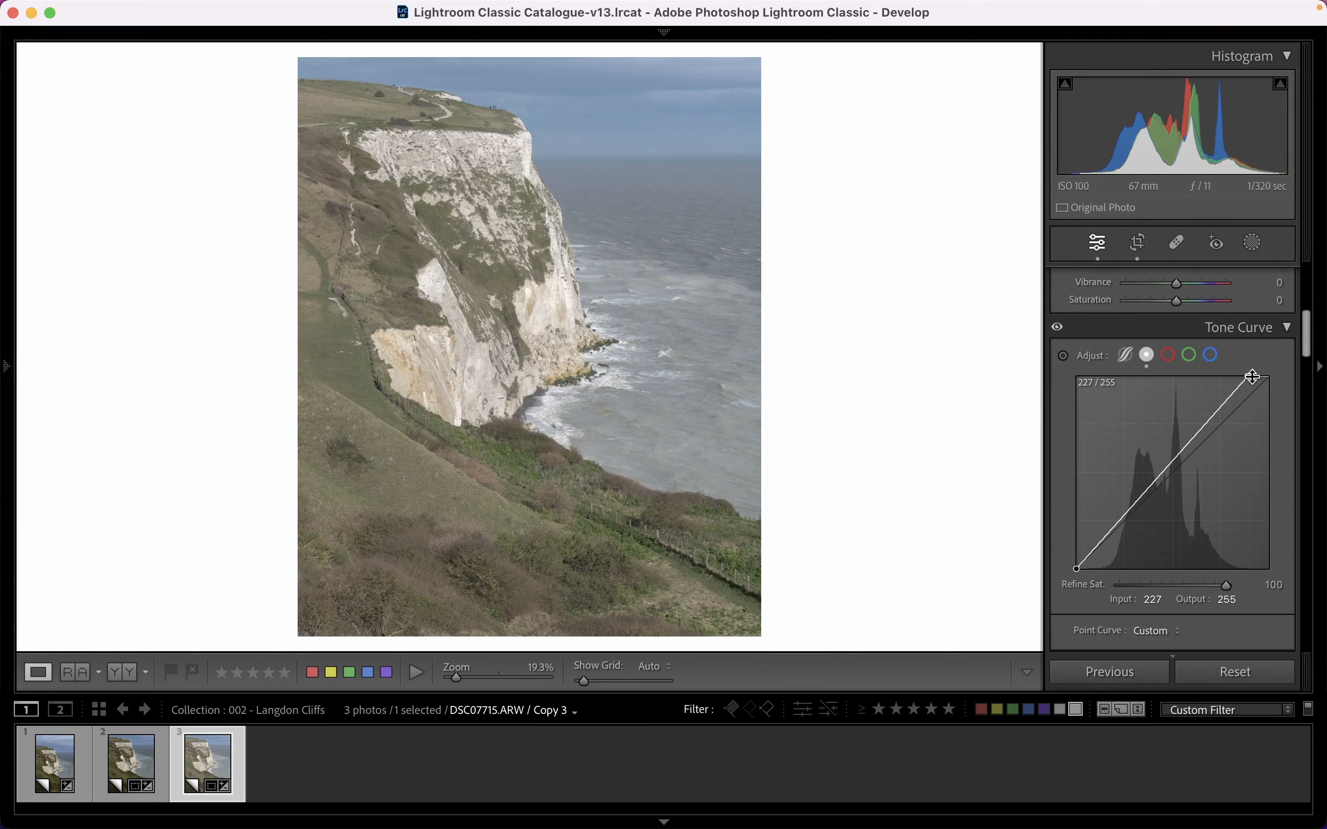
{"action": "left_click_drag", "start_coordinate": [1246, 377], "coordinate": [1248, 377]}
{"action": "scroll", "coordinate": [1188, 482], "scroll_direction": "up", "scroll_amount": 10}
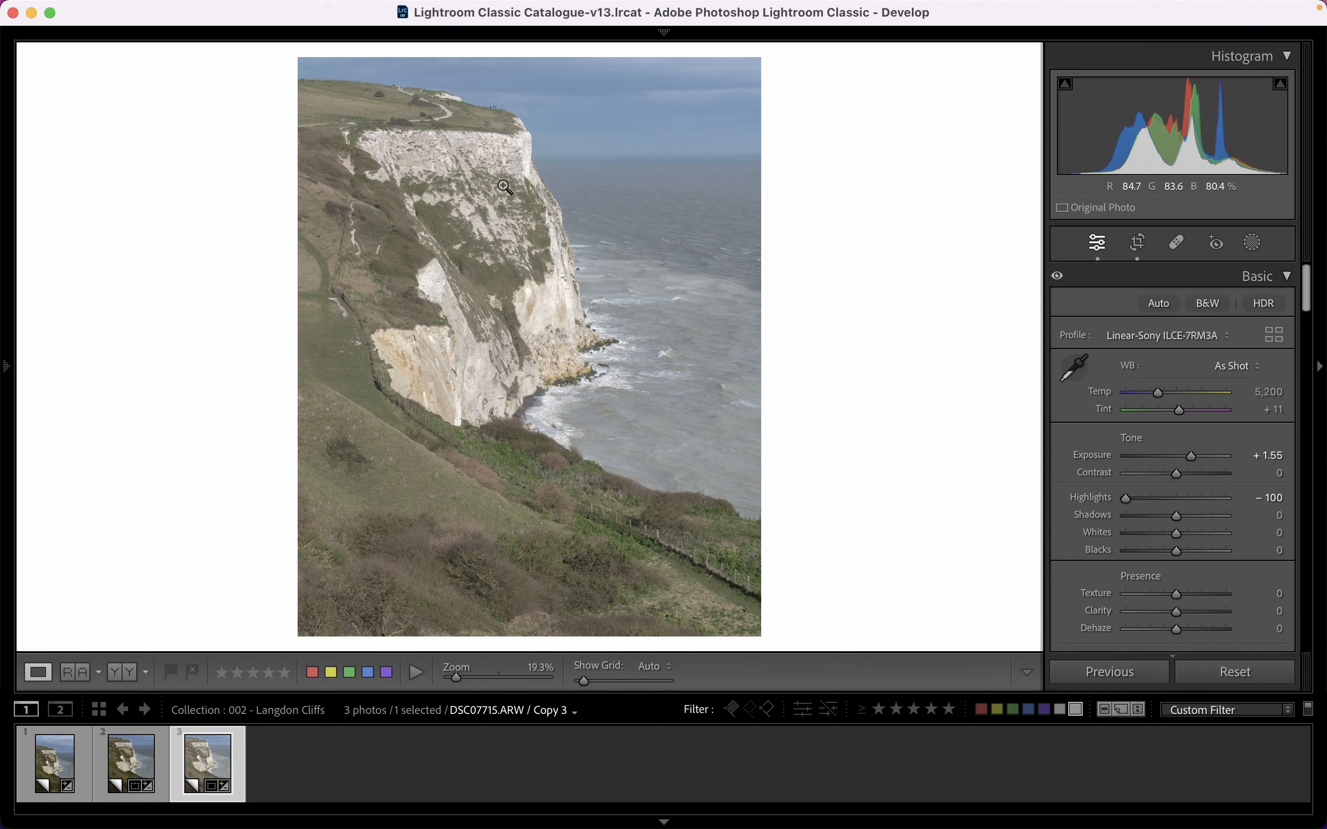
Create a virtual copy of the linear-profile version and reset its Highlights to 0.
{"action": "right_click", "coordinate": [211, 748]}
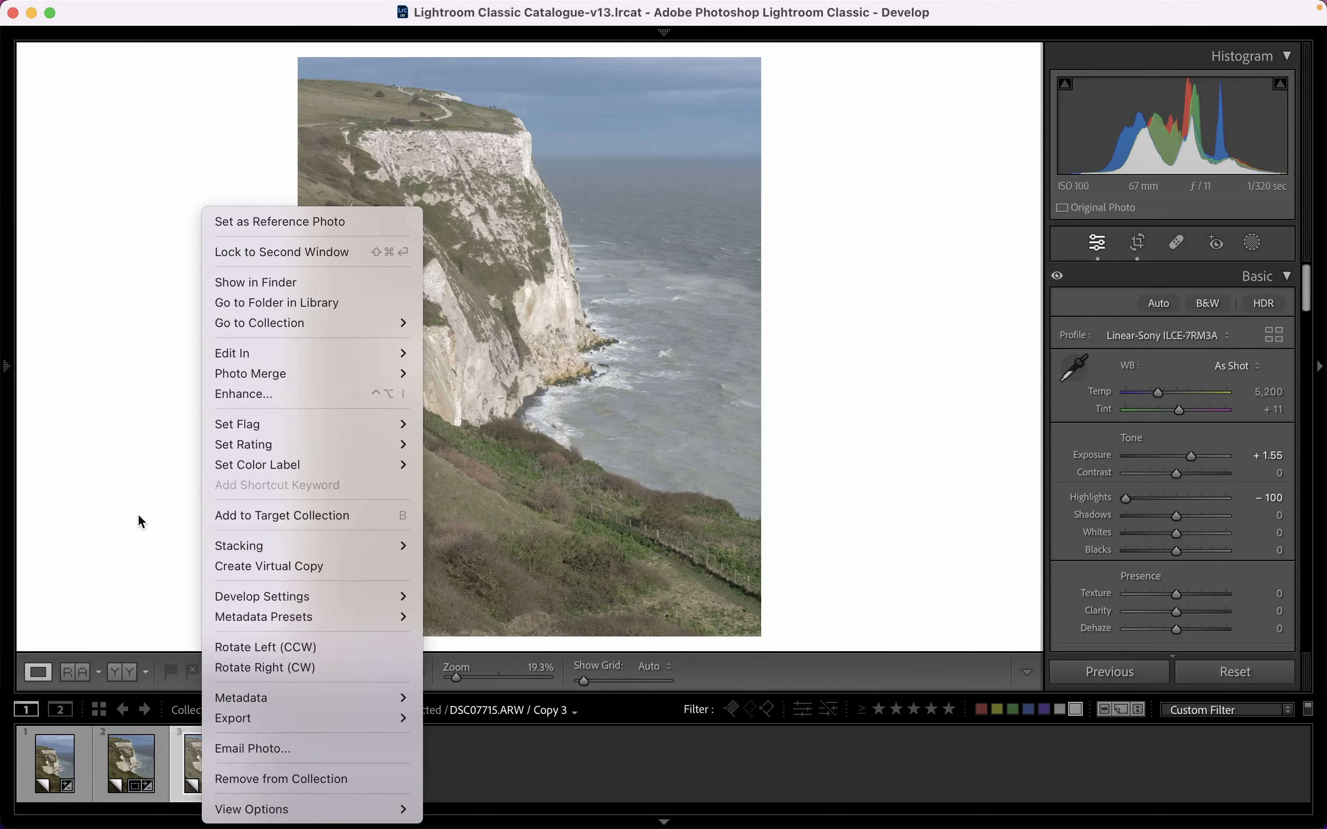
{"action": "key", "text": "super+apostrophe"}
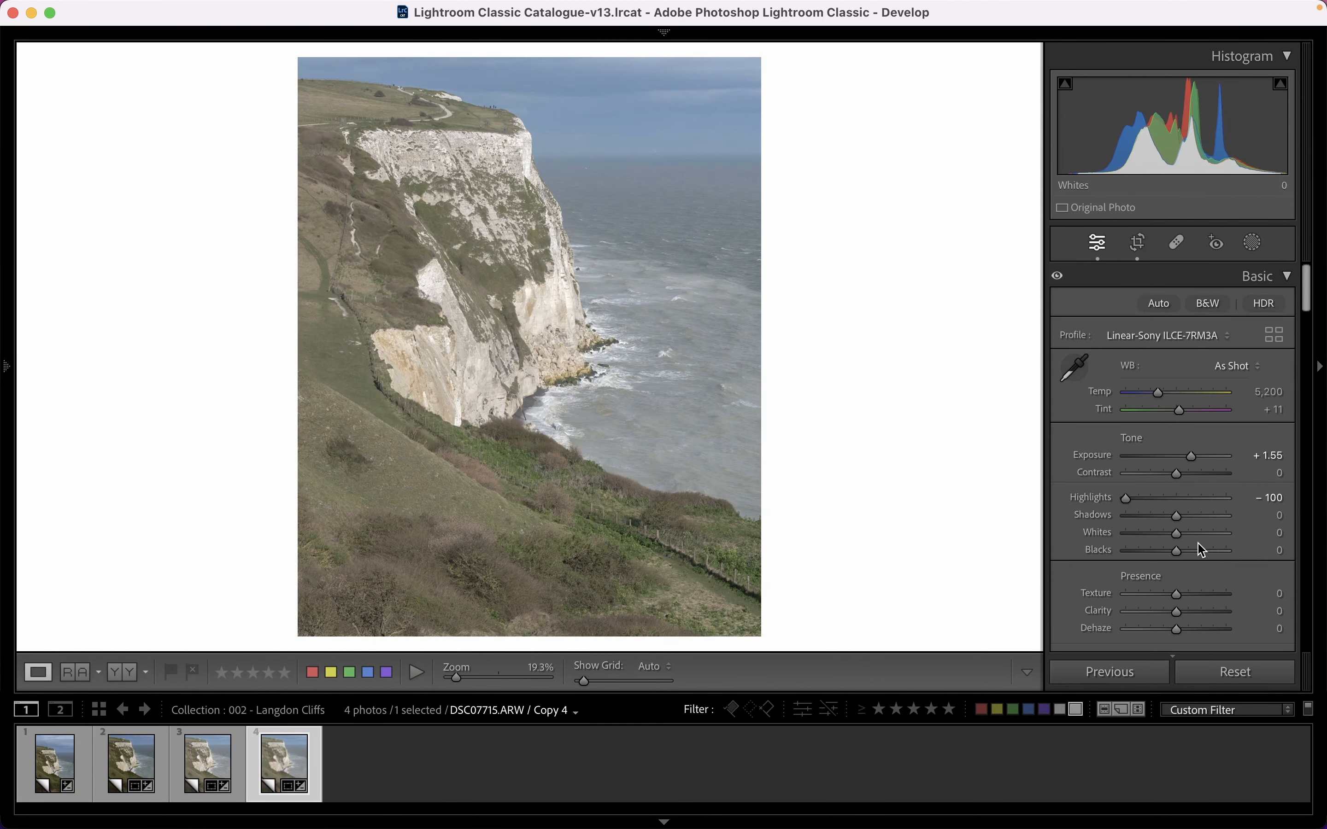
{"action": "double_click", "coordinate": [1129, 498]}
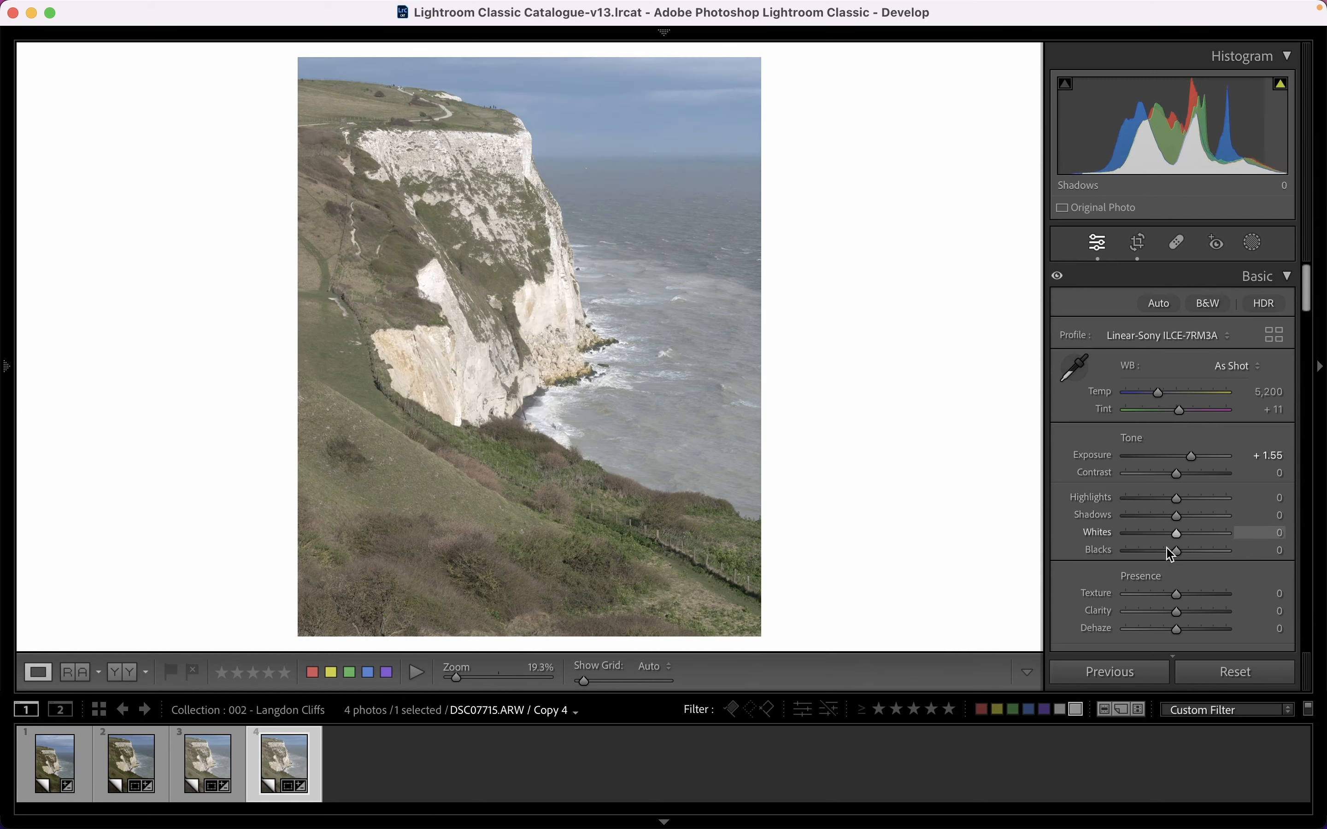
Set the tone curve's white point on the newest copy to input 230 and output 255.
{"action": "scroll", "coordinate": [1156, 545], "scroll_direction": "down", "scroll_amount": 3}
{"action": "scroll", "coordinate": [1166, 417], "scroll_direction": "down", "scroll_amount": 5}
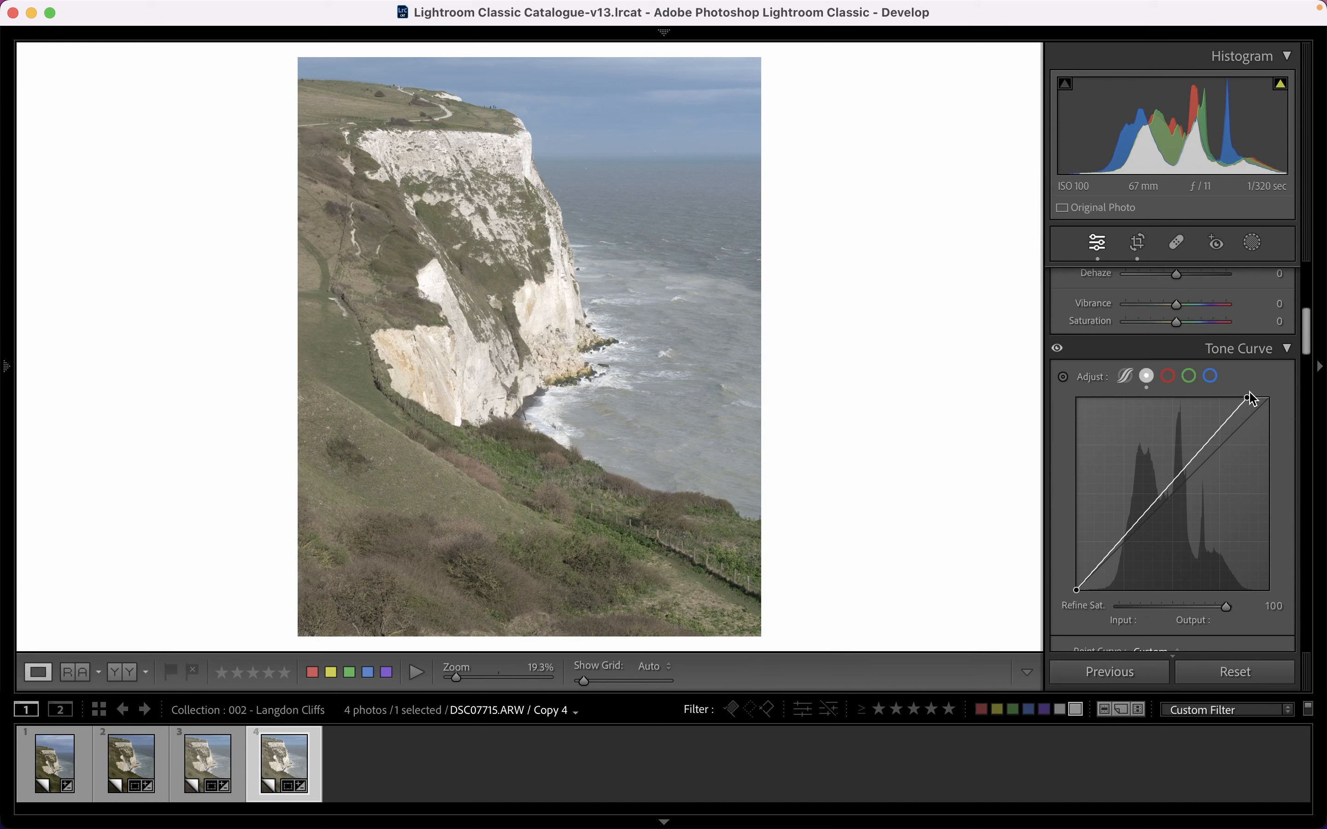
{"action": "left_click_drag", "start_coordinate": [1249, 395], "coordinate": [1253, 397]}
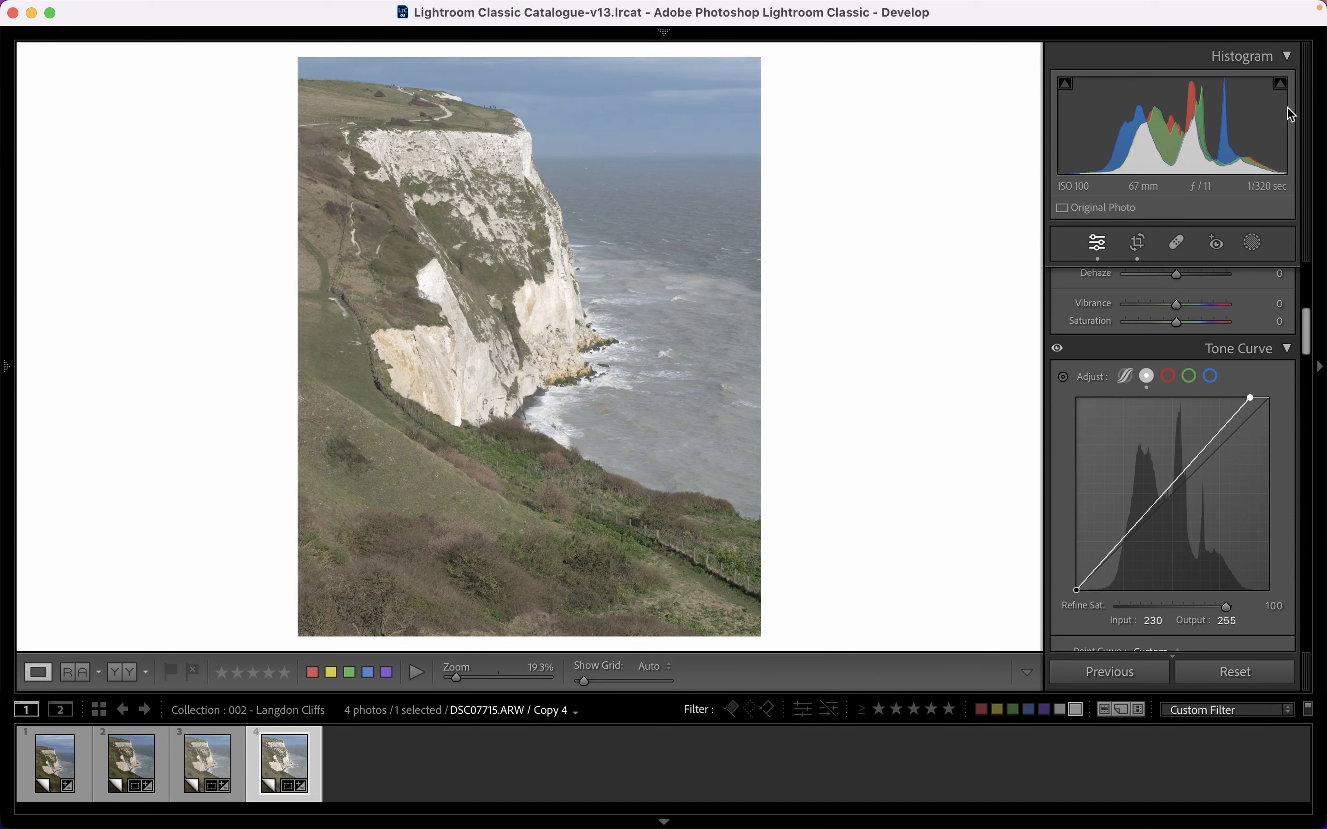
Check the histogram's highlight end and compare the newest virtual copy with the previous linear-profile version.
{"action": "mouse_move", "coordinate": [1284, 92]}
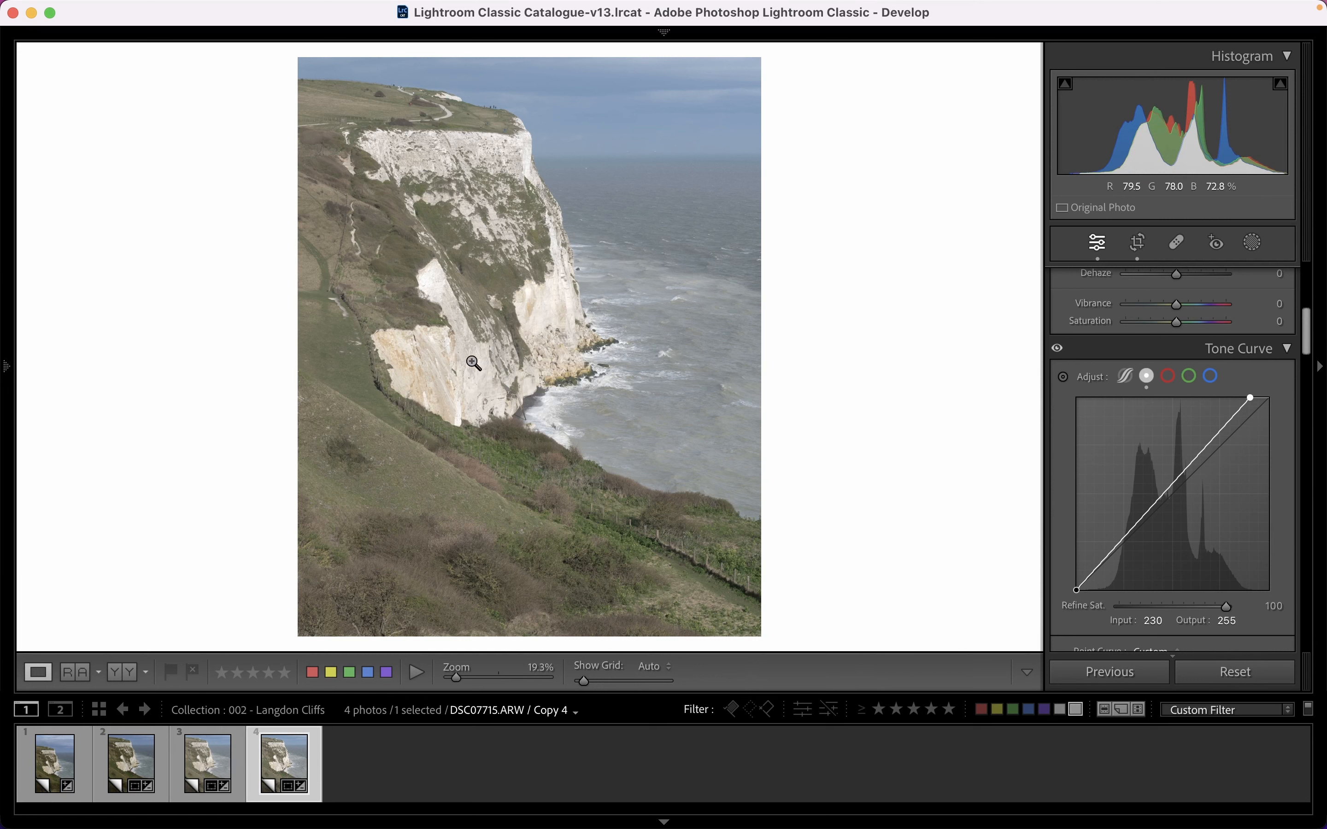
{"action": "left_click", "coordinate": [215, 756]}
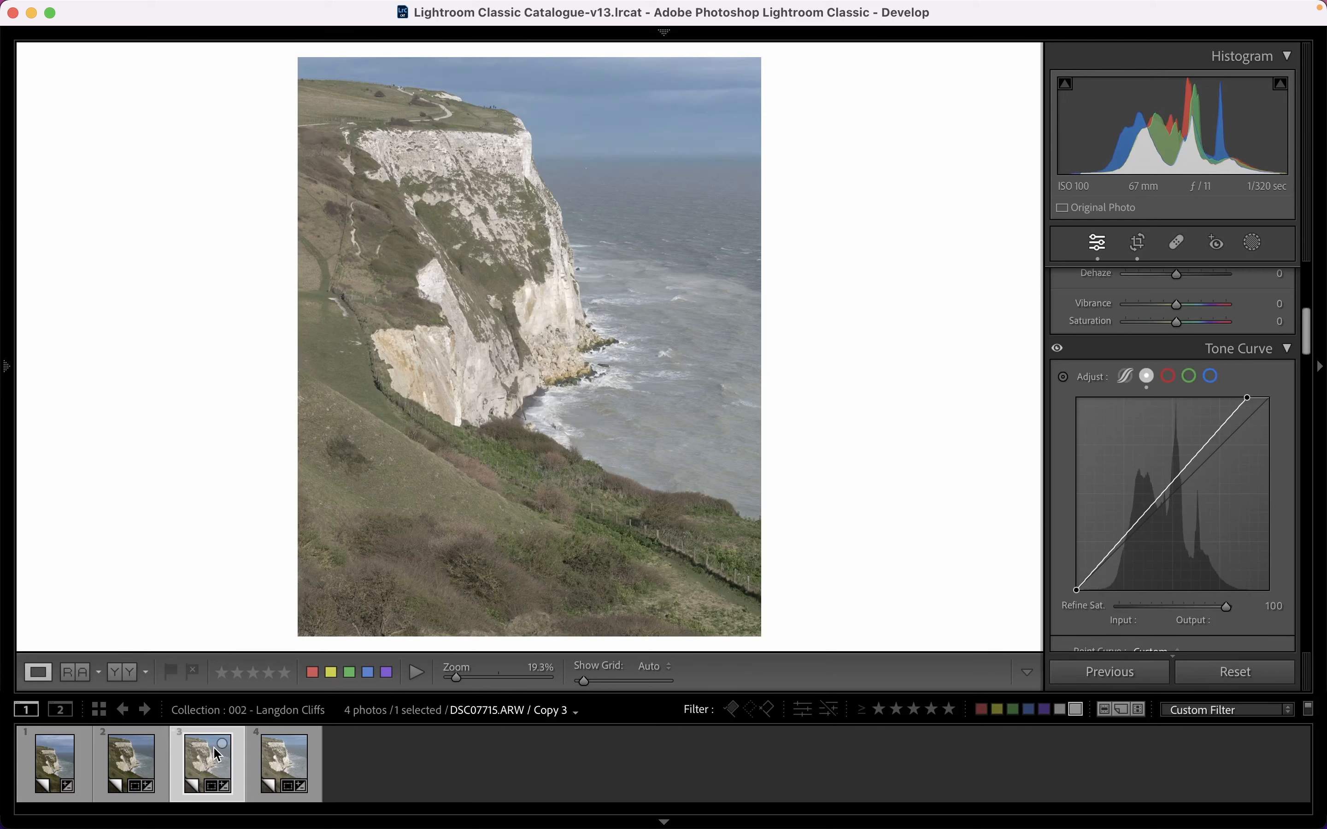
{"action": "left_click", "coordinate": [288, 764]}
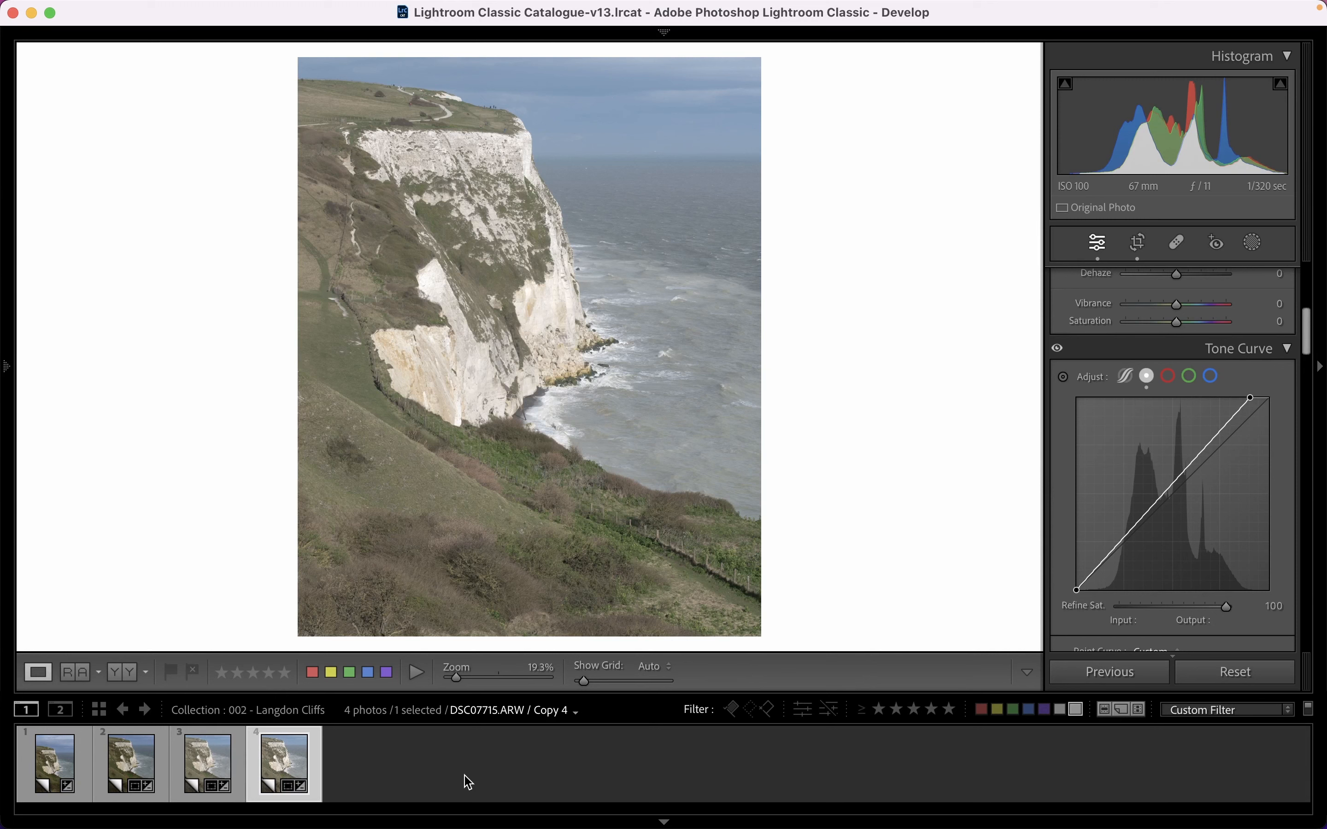
Undo the newest copy's tone curve change, its Highlights reset and the creation of that virtual copy.
{"action": "key", "text": "super+z"}
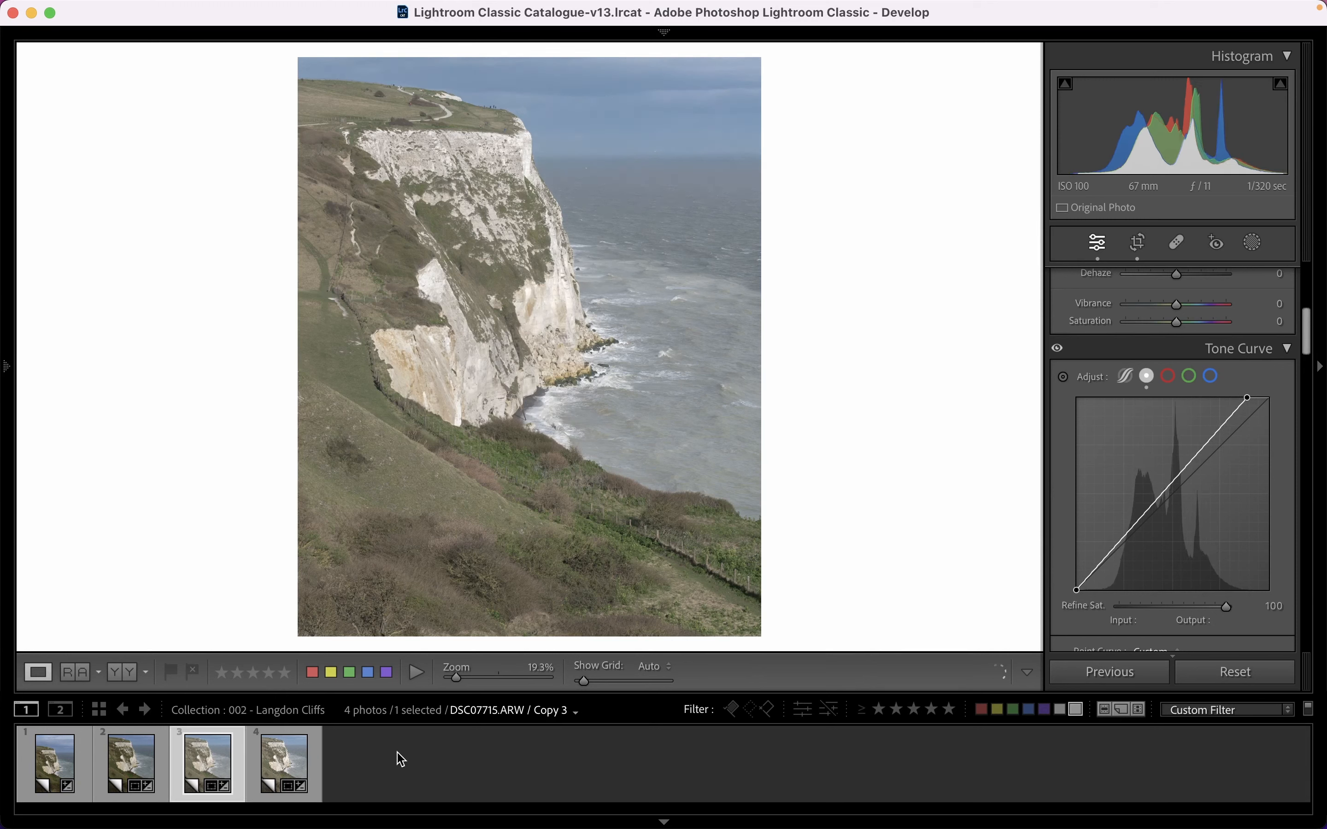
{"action": "key", "text": "super+z"}
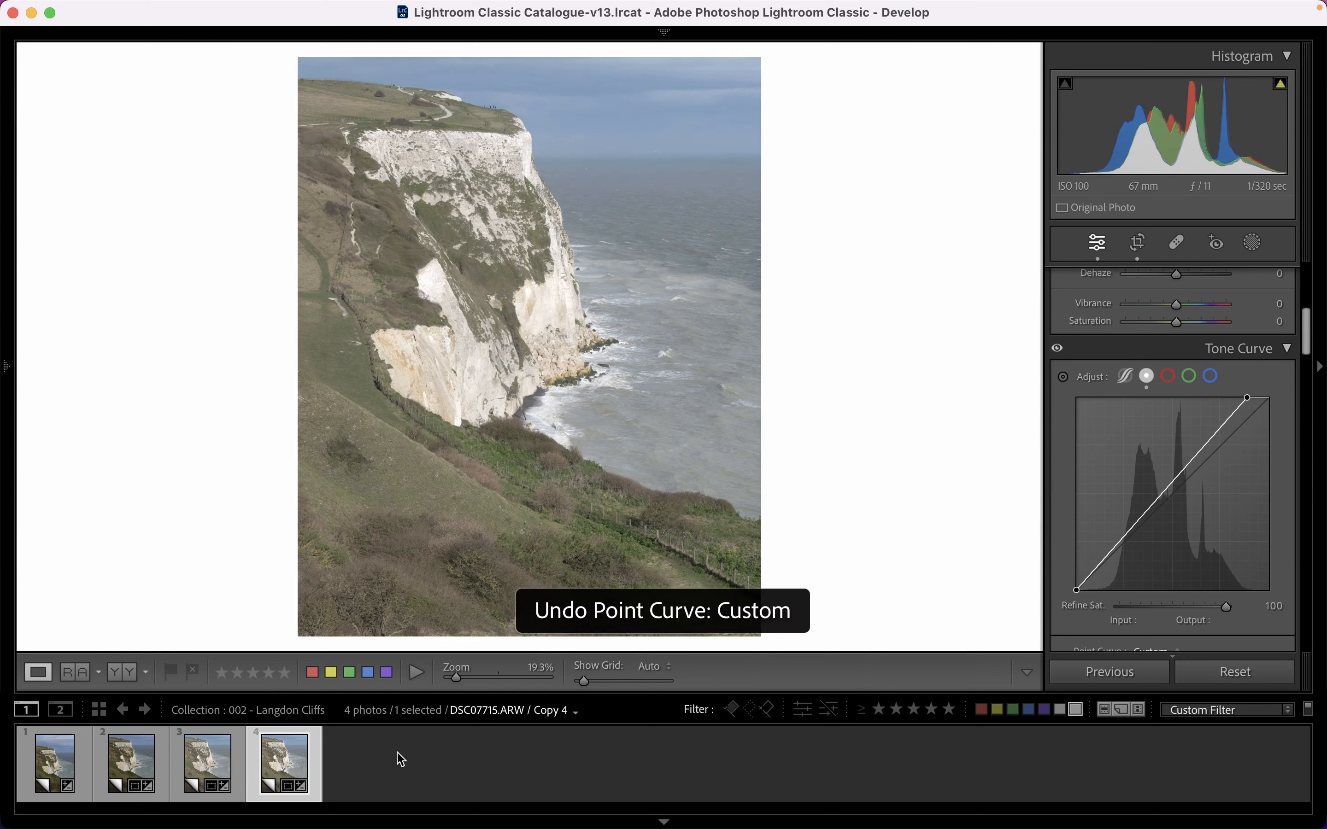
{"action": "key", "text": "super+z"}
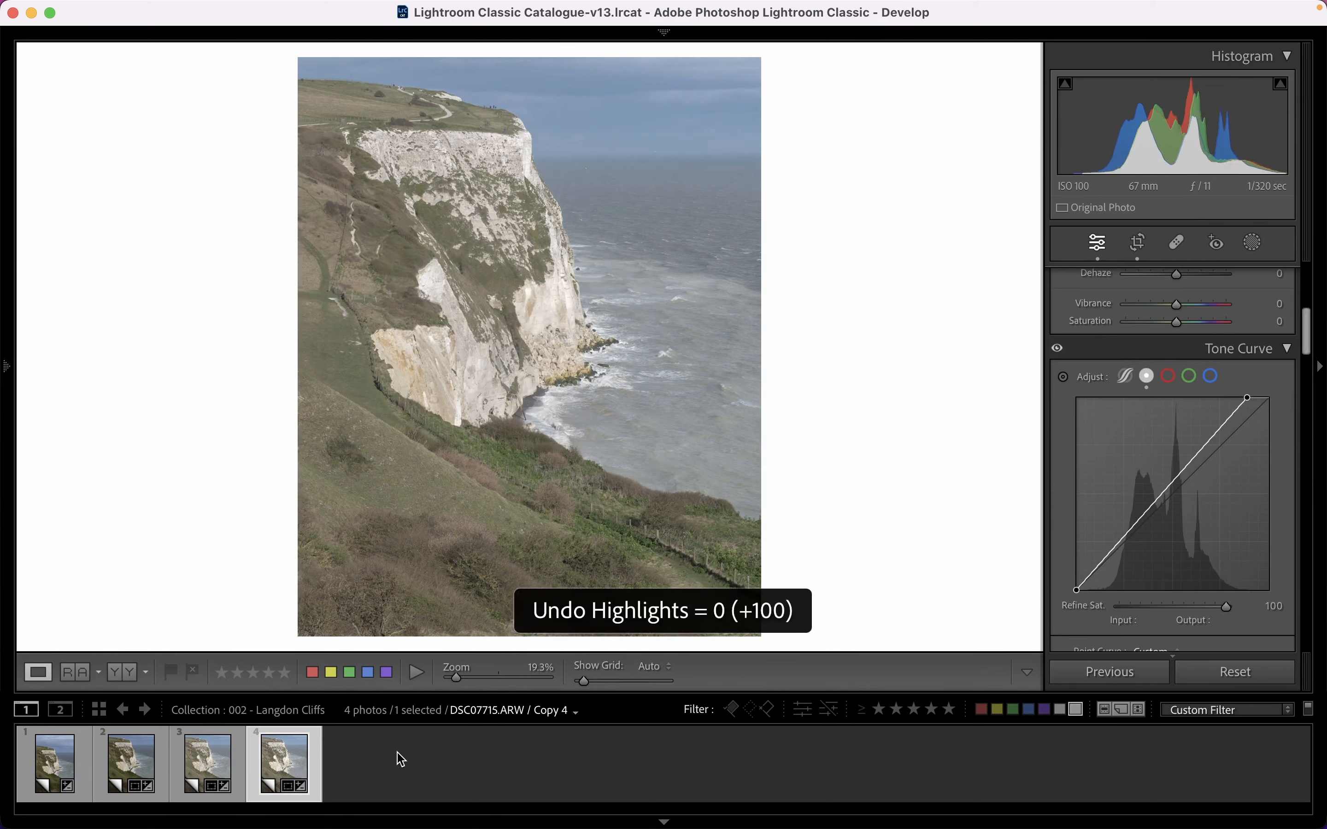
{"action": "key", "text": "super+z"}
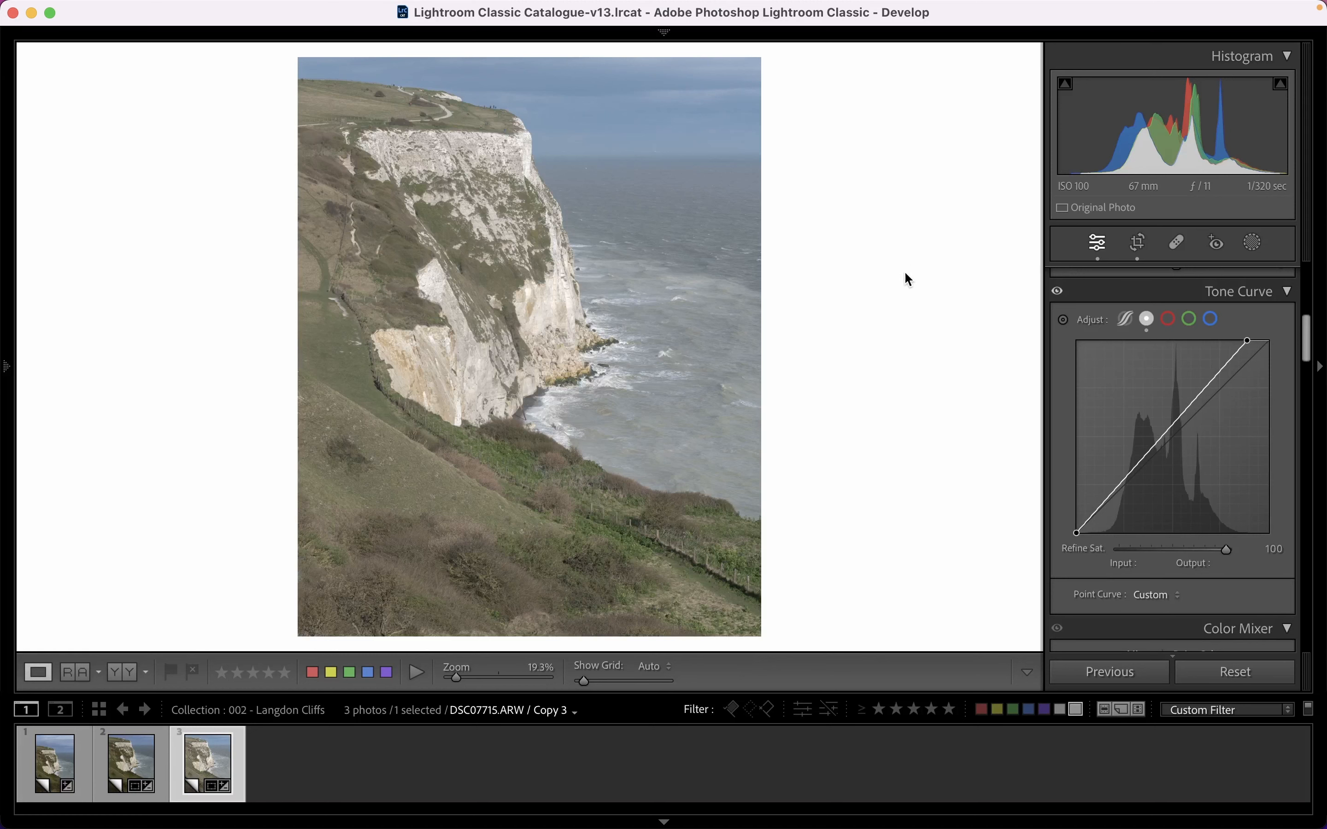
Create a virtual copy of Copy 3 and set its Calibration saturation to Blue Primary +69, Green Primary +58 and Red Primary +75.
{"action": "right_click", "coordinate": [204, 753]}
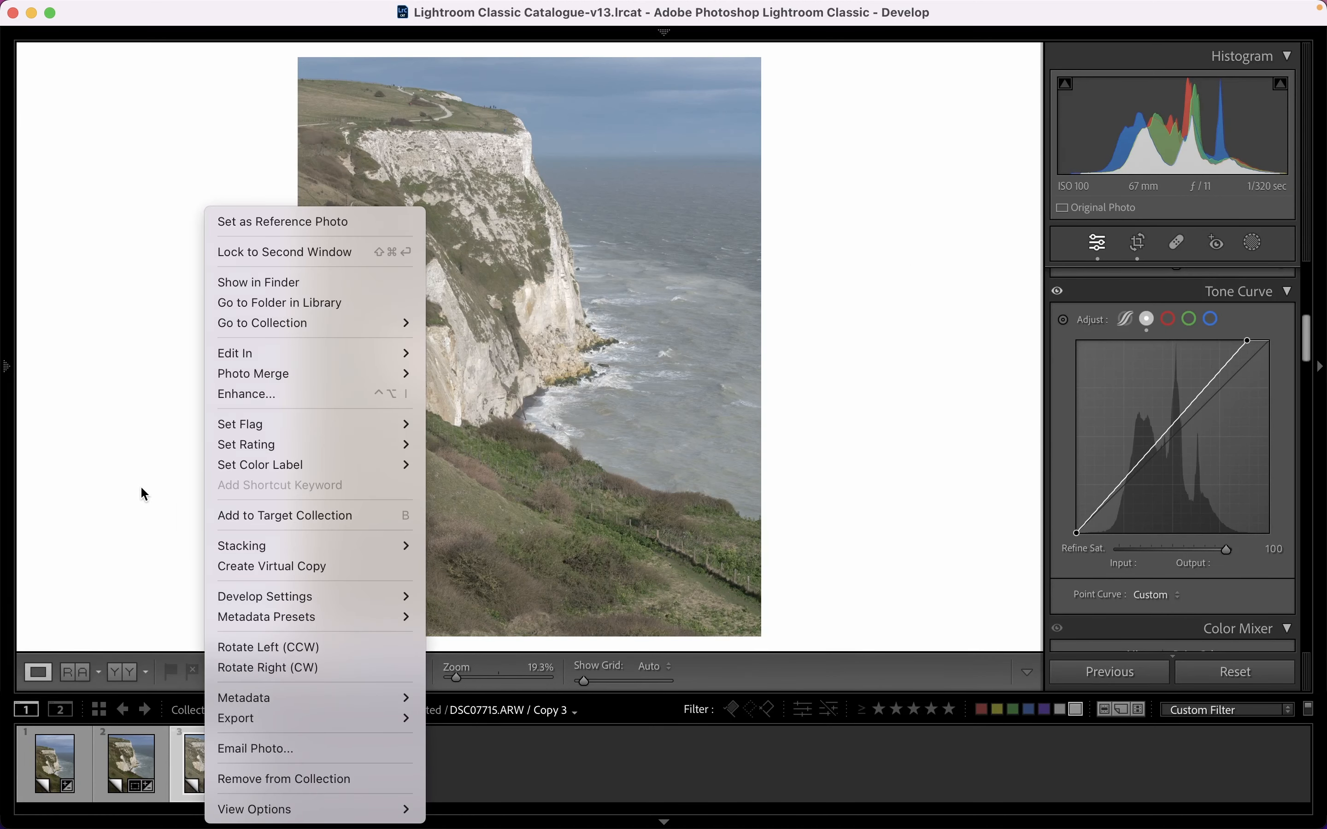
{"action": "left_click", "coordinate": [275, 566]}
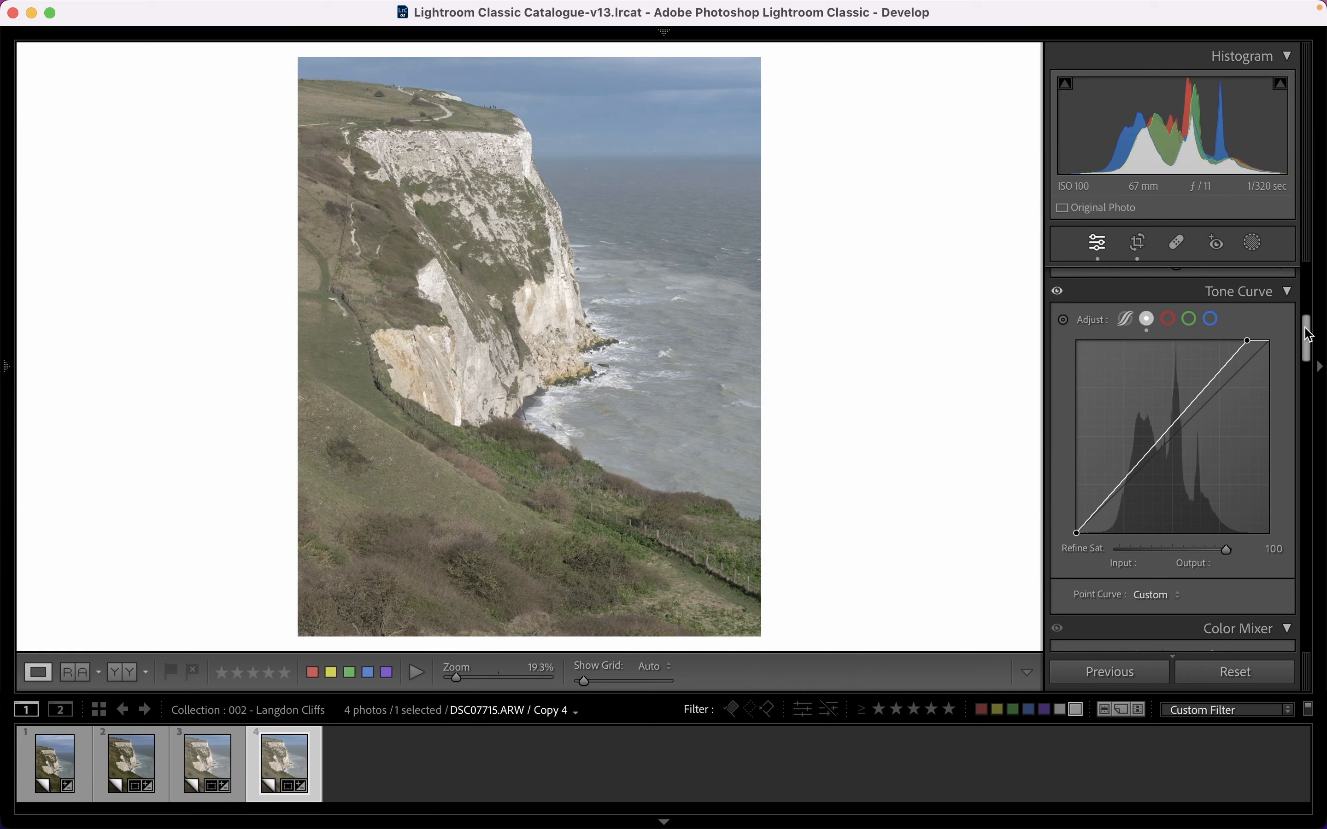
{"action": "left_click_drag", "start_coordinate": [1306, 336], "coordinate": [1309, 625]}
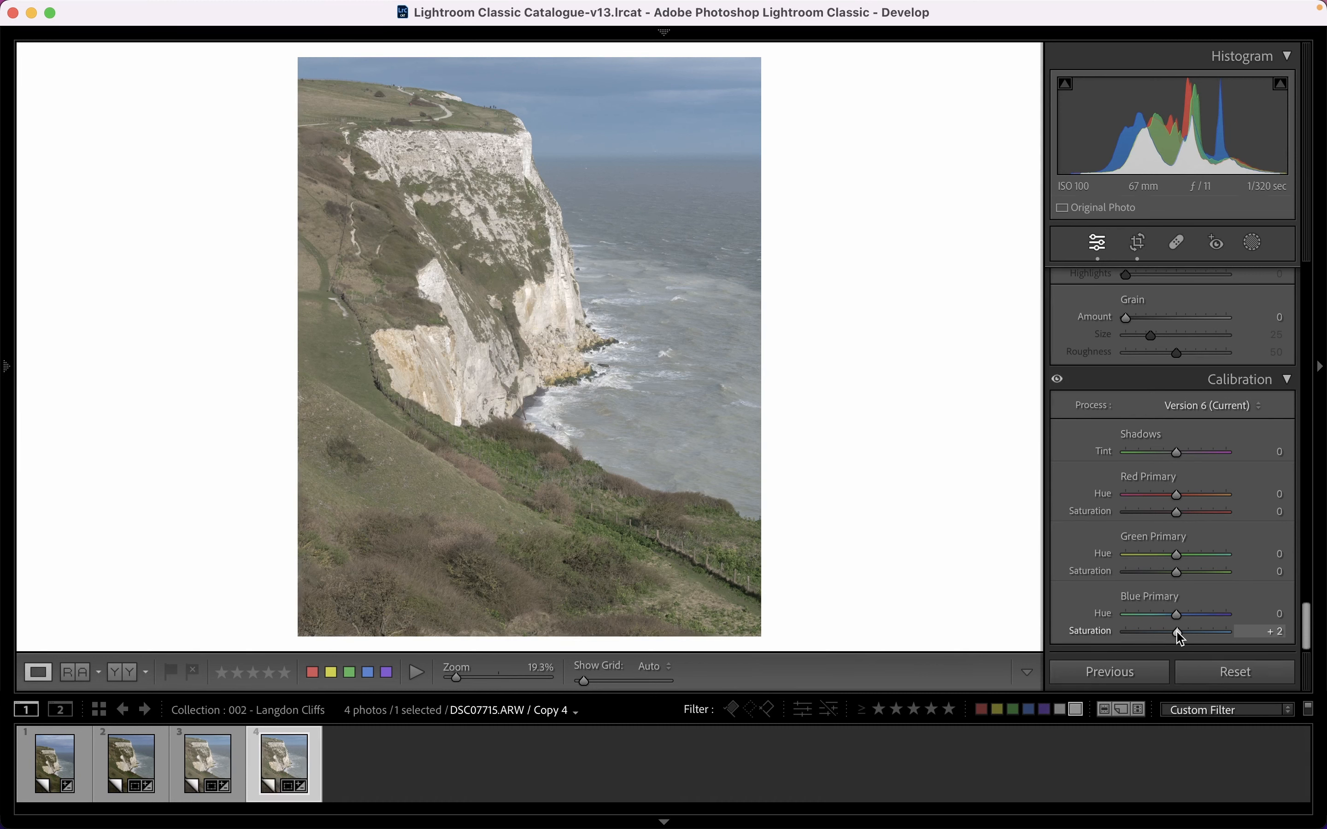
{"action": "left_click_drag", "start_coordinate": [1180, 638], "coordinate": [1212, 640]}
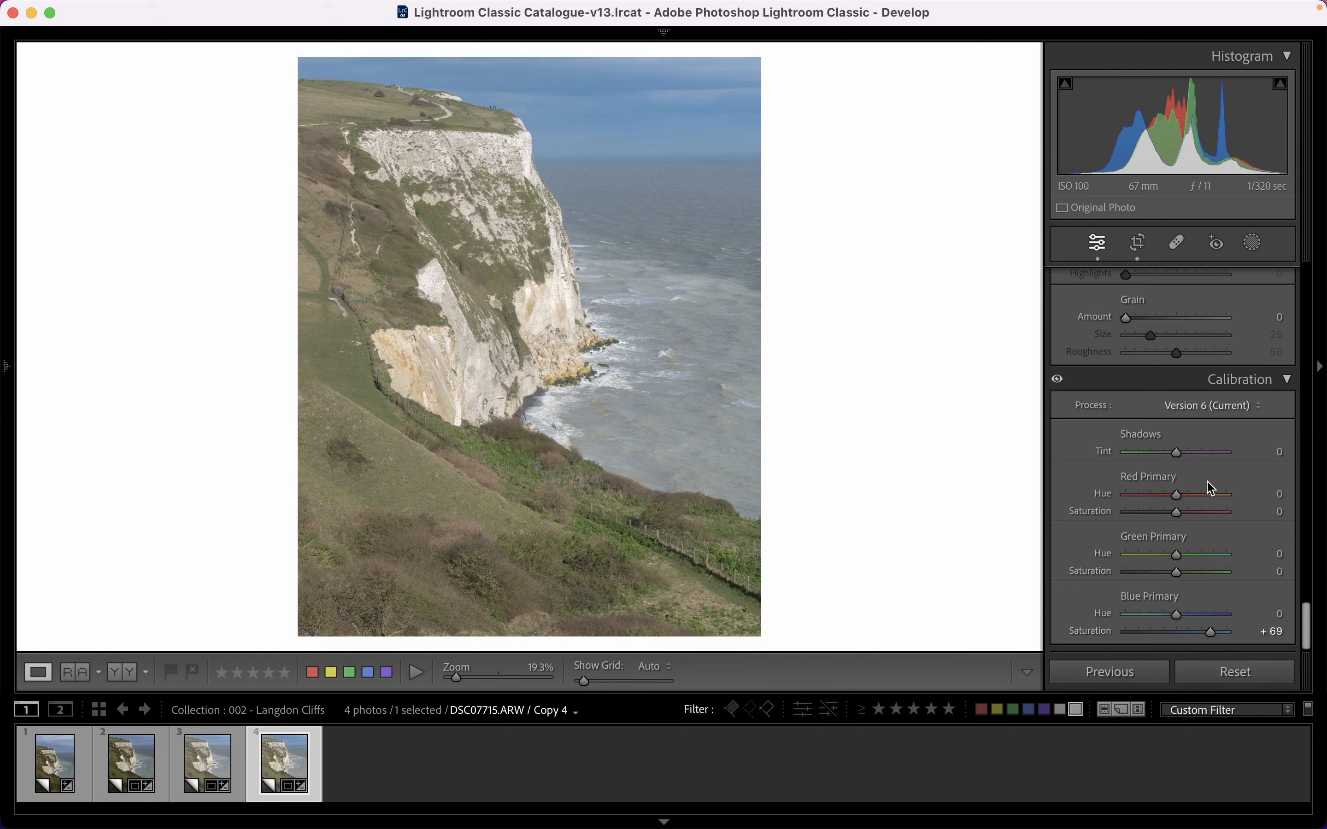
{"action": "left_click_drag", "start_coordinate": [1180, 571], "coordinate": [1206, 581]}
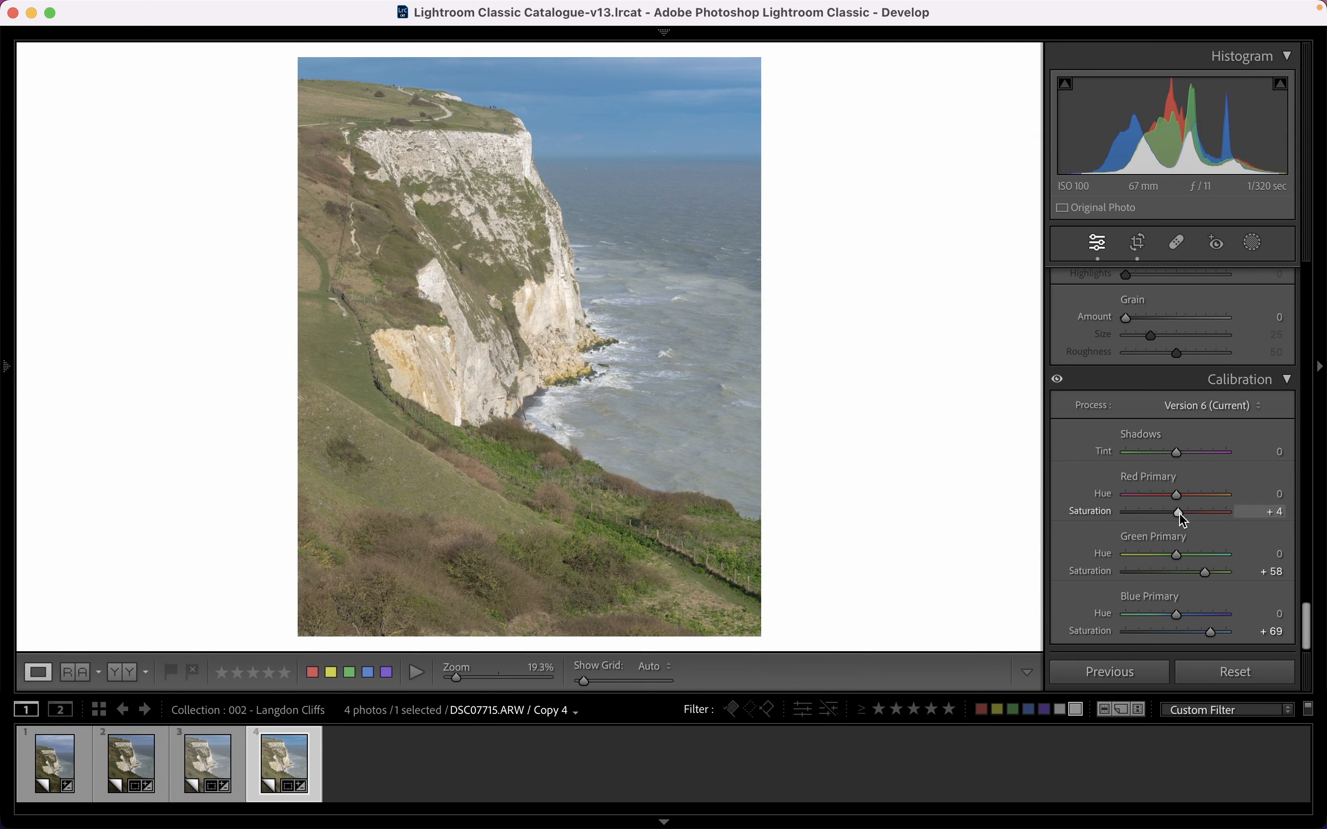
{"action": "left_click_drag", "start_coordinate": [1176, 512], "coordinate": [1214, 520]}
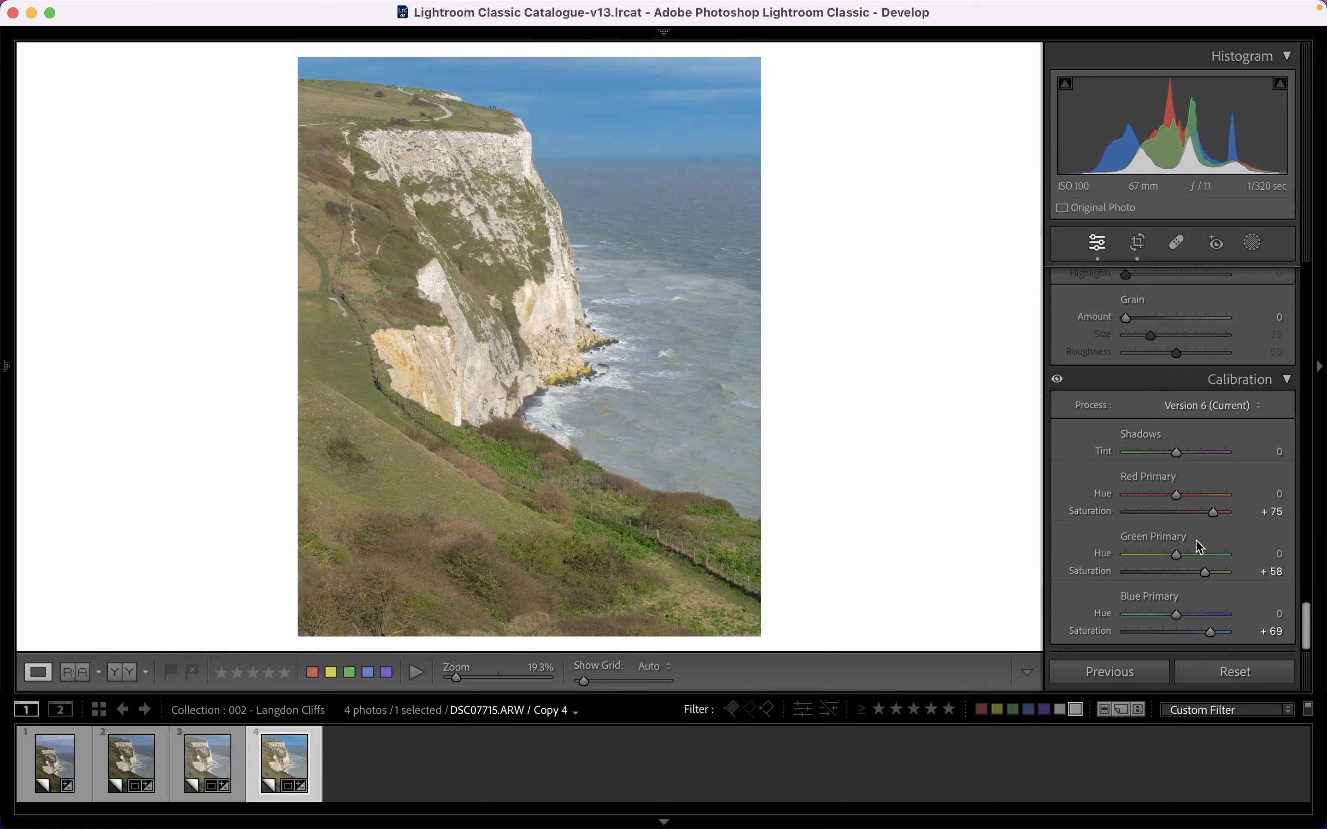
Tone down the sky with targeted Color Mixer saturation, Blue -33 and Aqua -3, and compare the result with the previous copy.
{"action": "left_click_drag", "start_coordinate": [1312, 630], "coordinate": [1317, 398]}
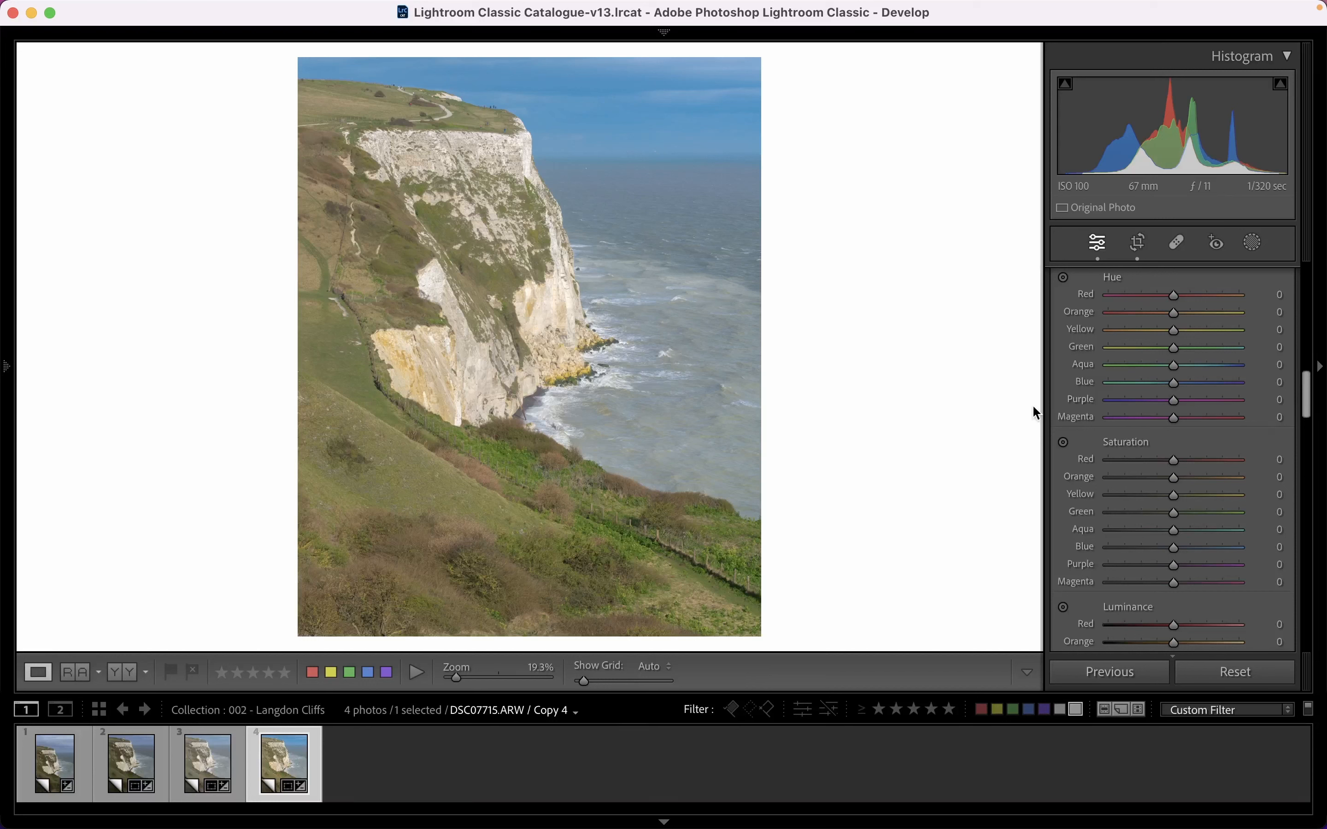
{"action": "left_click", "coordinate": [1066, 443]}
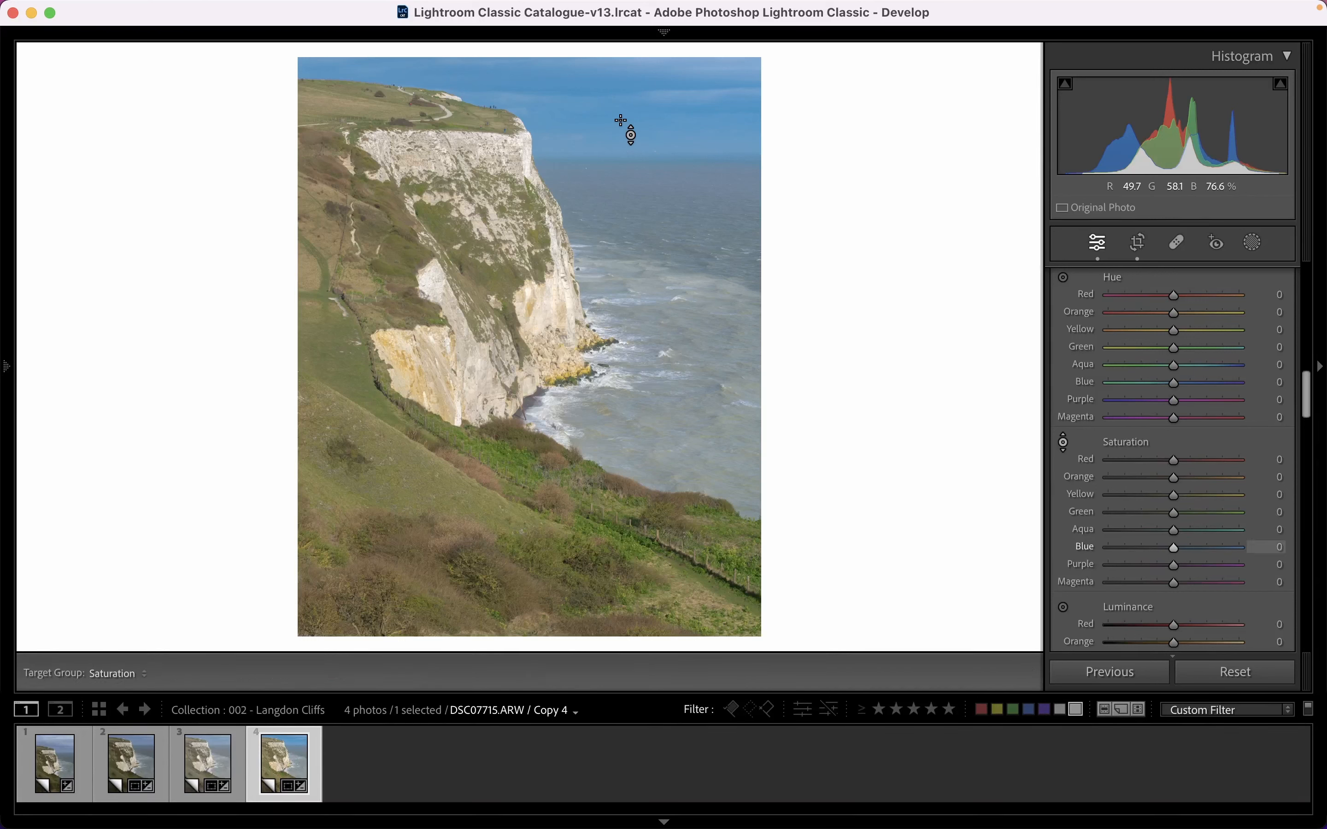
{"action": "left_click_drag", "start_coordinate": [625, 132], "coordinate": [625, 151]}
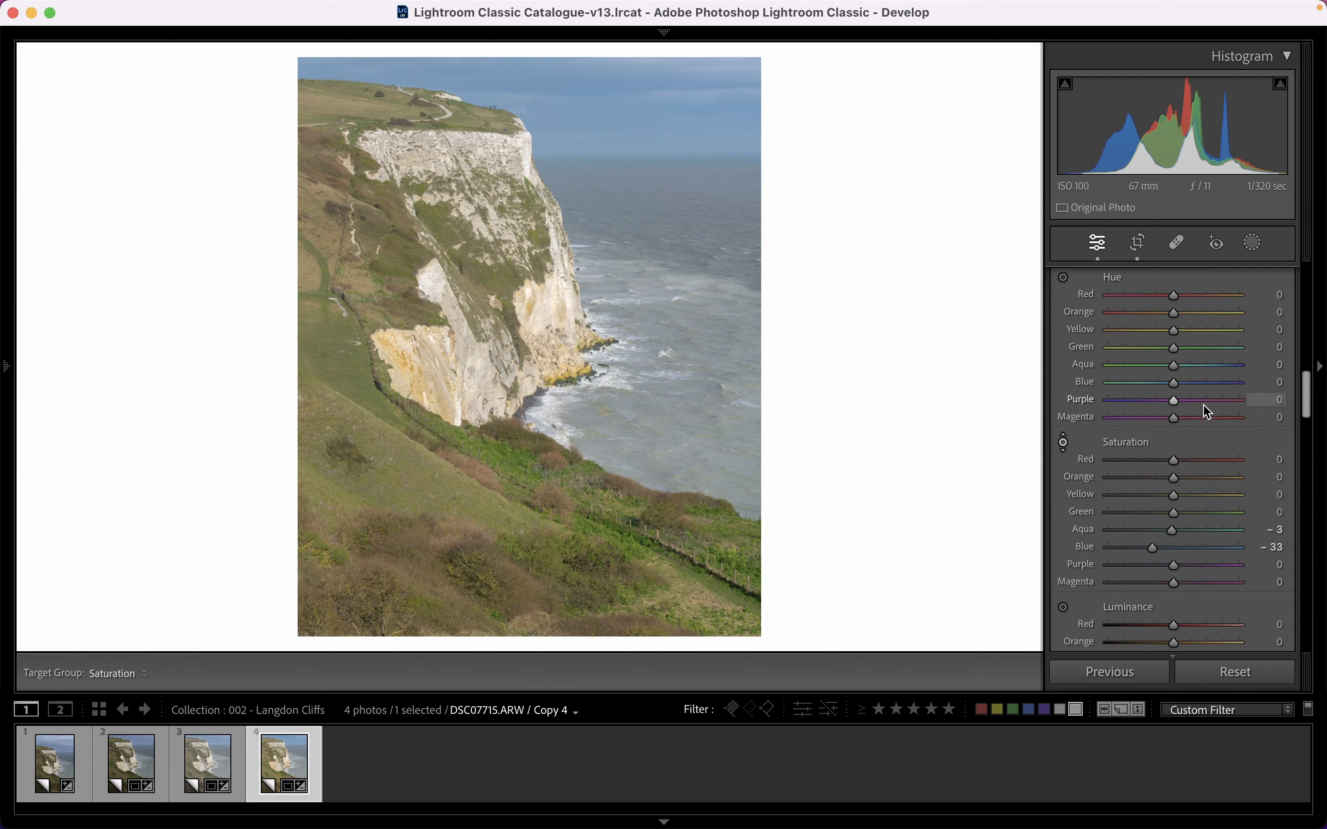
{"action": "key", "text": "Escape"}
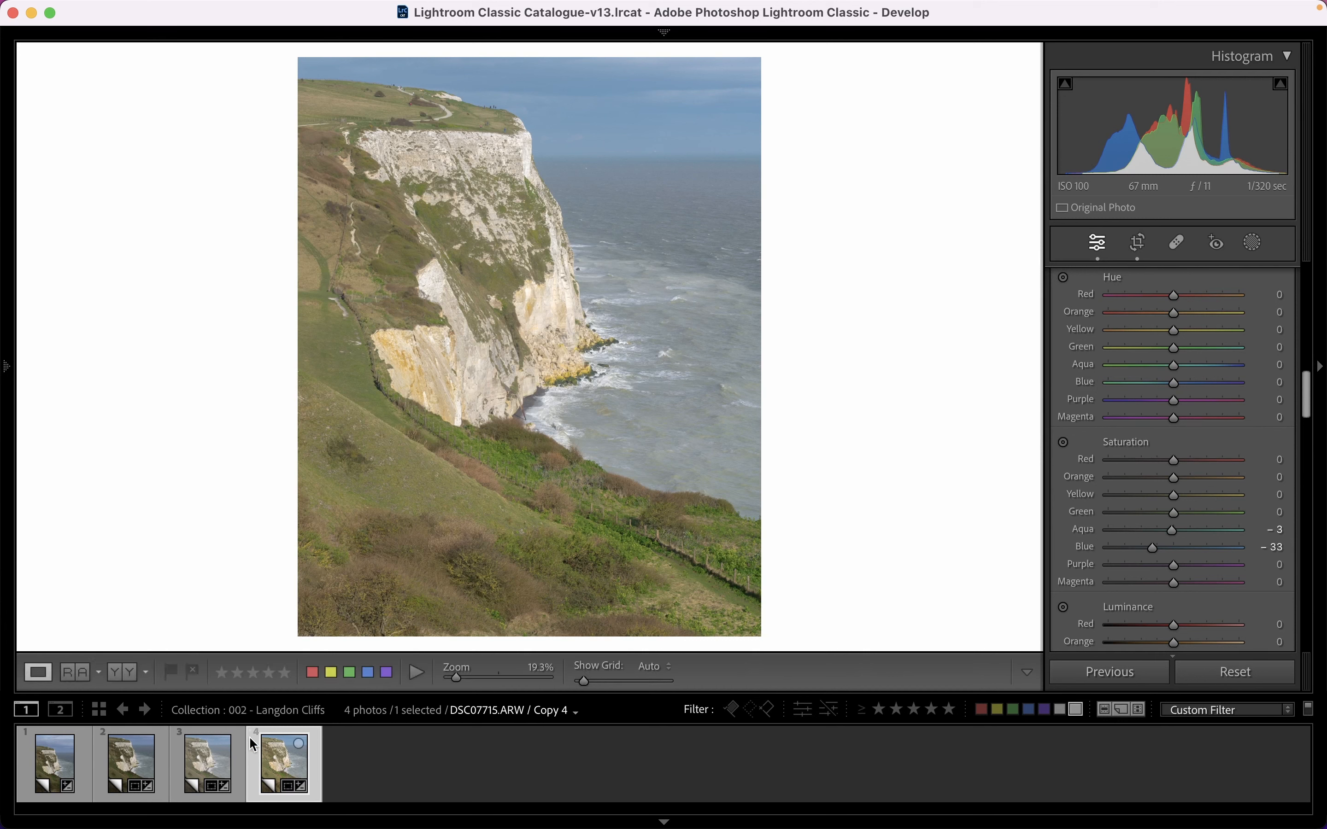
{"action": "left_click", "coordinate": [202, 772]}
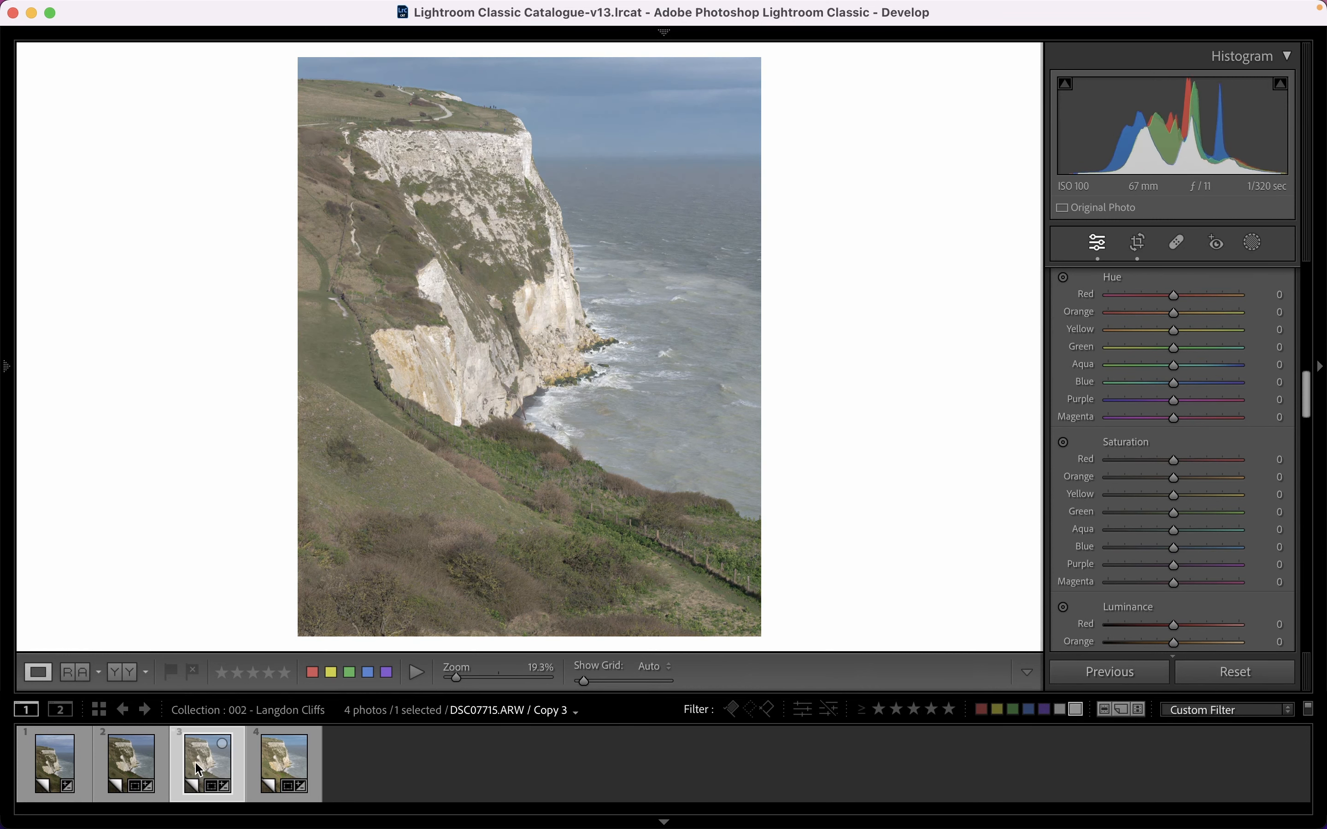
{"action": "left_click", "coordinate": [281, 768]}
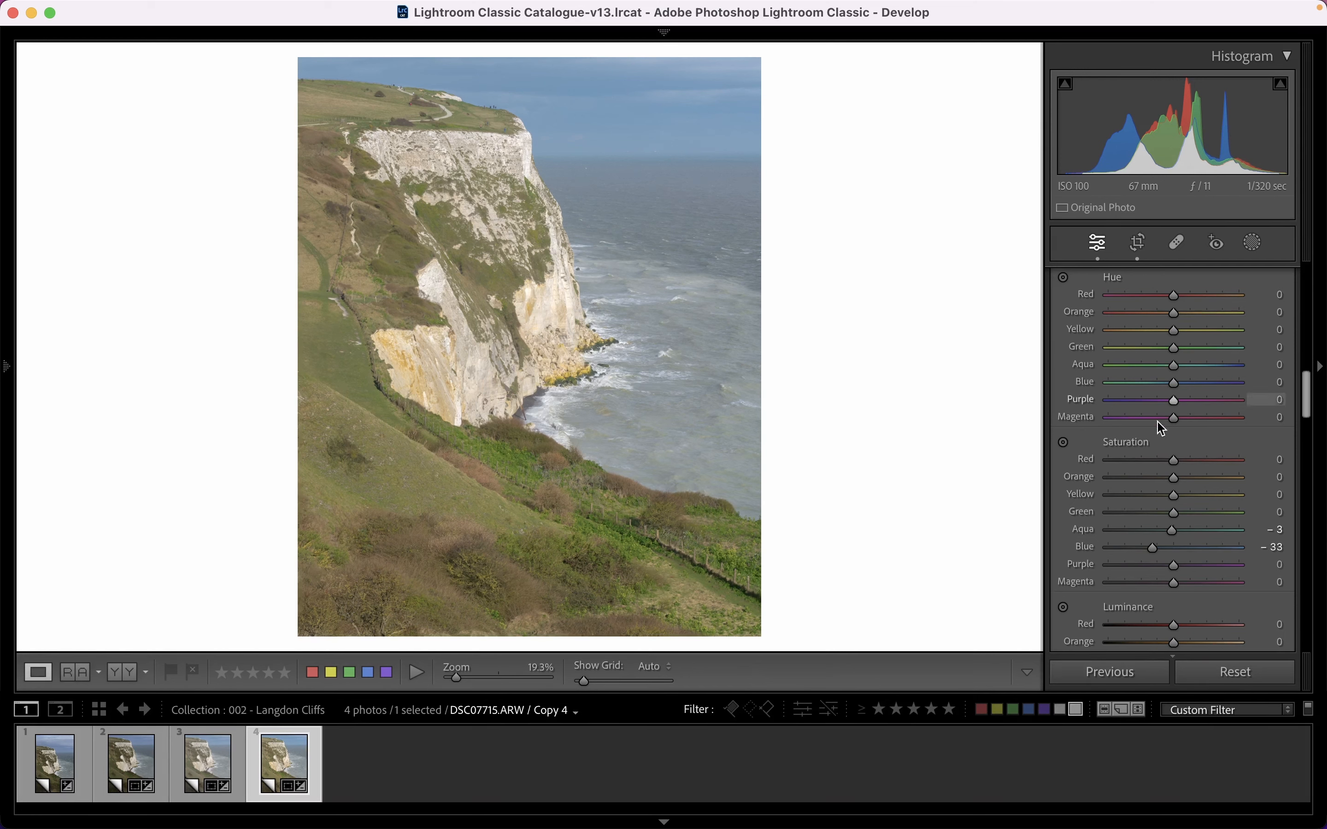
Create a virtual copy of the version with the Calibration and Color Mixer adjustments.
{"action": "scroll", "coordinate": [1159, 426], "scroll_direction": "up", "scroll_amount": 10}
{"action": "scroll", "coordinate": [1161, 433], "scroll_direction": "down", "scroll_amount": 6}
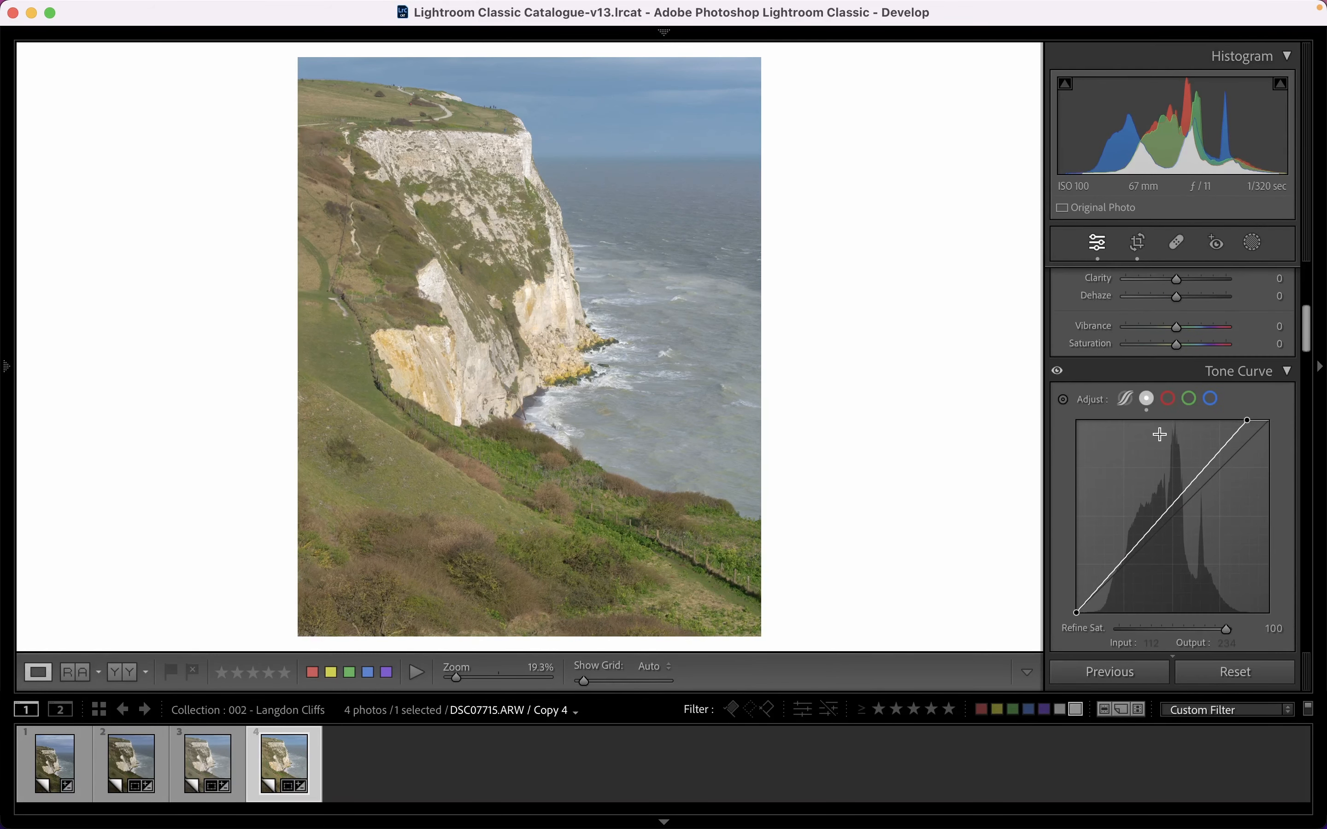
{"action": "scroll", "coordinate": [1159, 435], "scroll_direction": "down", "scroll_amount": 2}
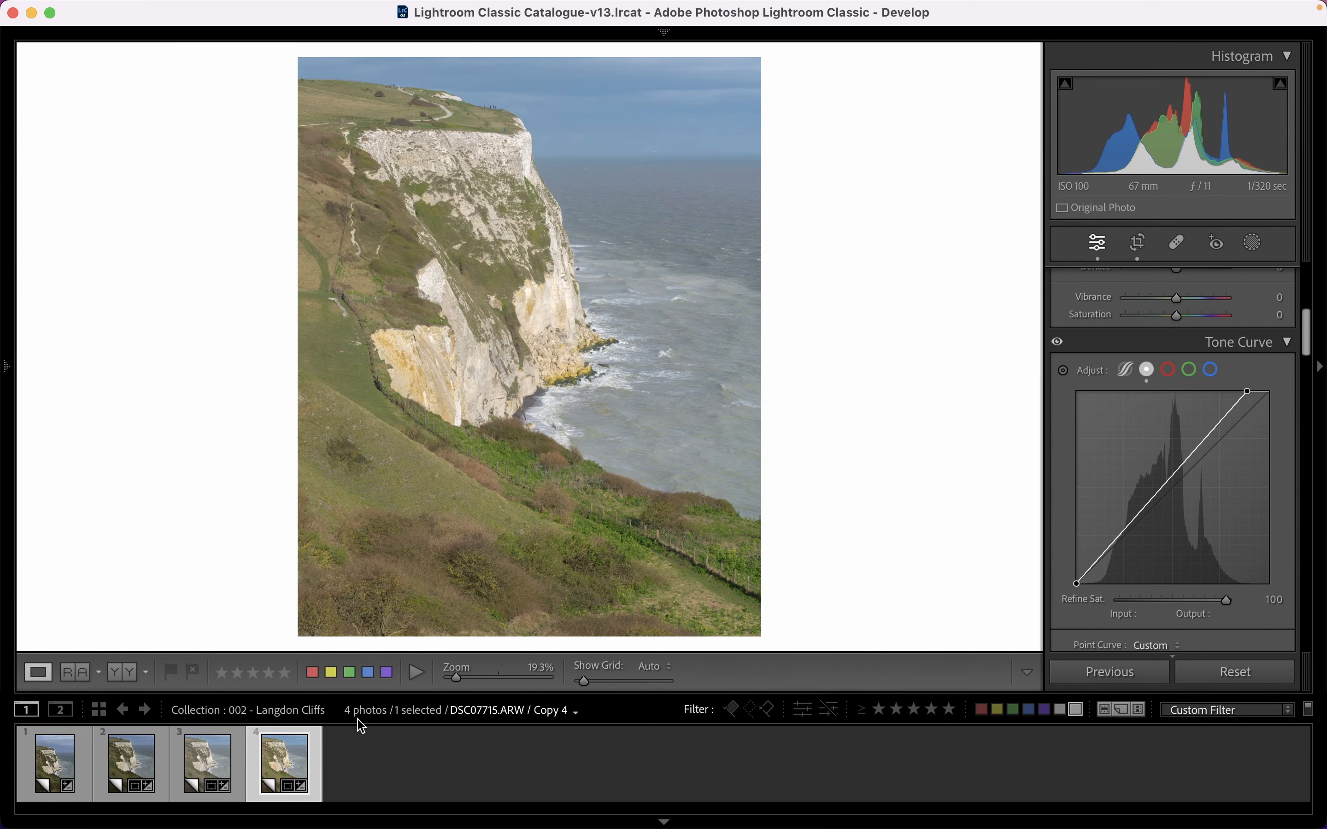
{"action": "right_click", "coordinate": [281, 748]}
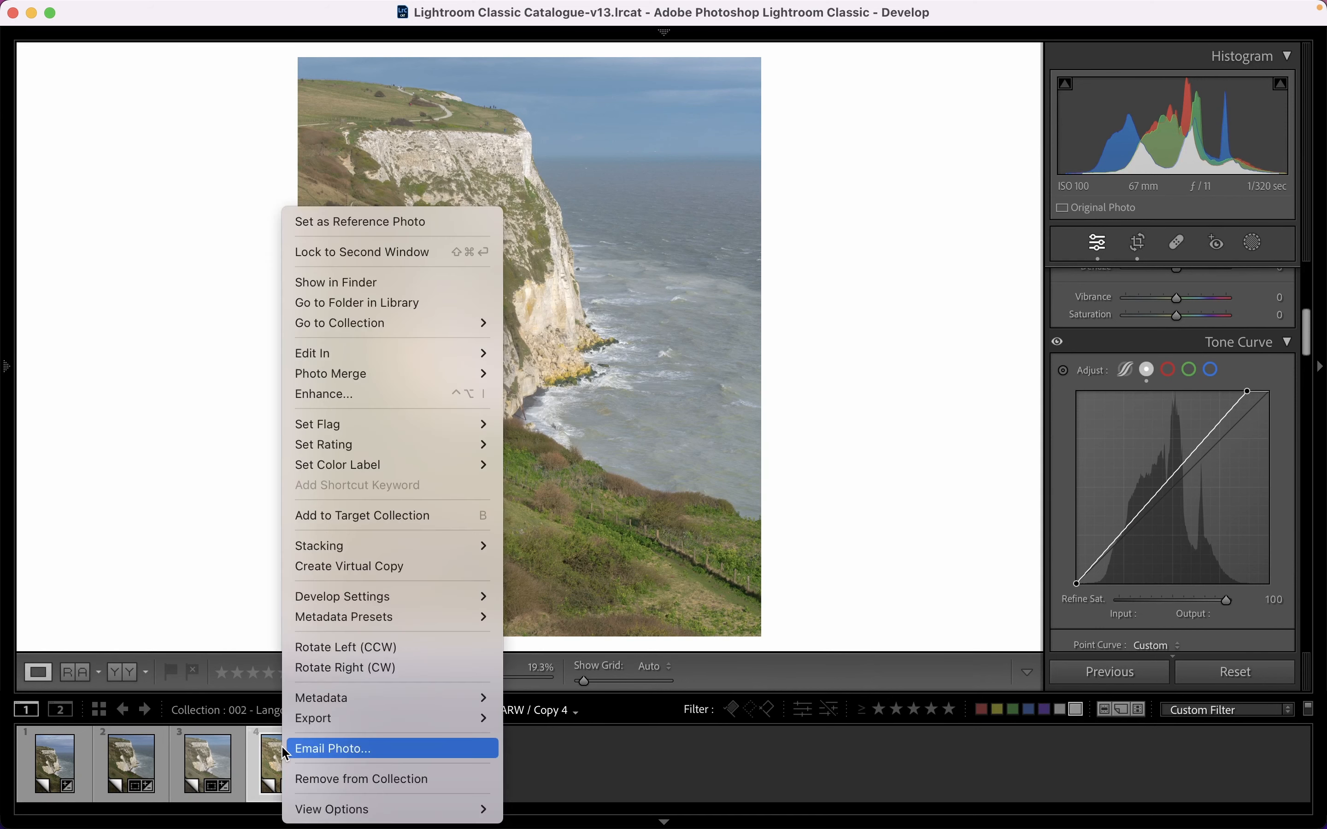
{"action": "left_click", "coordinate": [362, 567]}
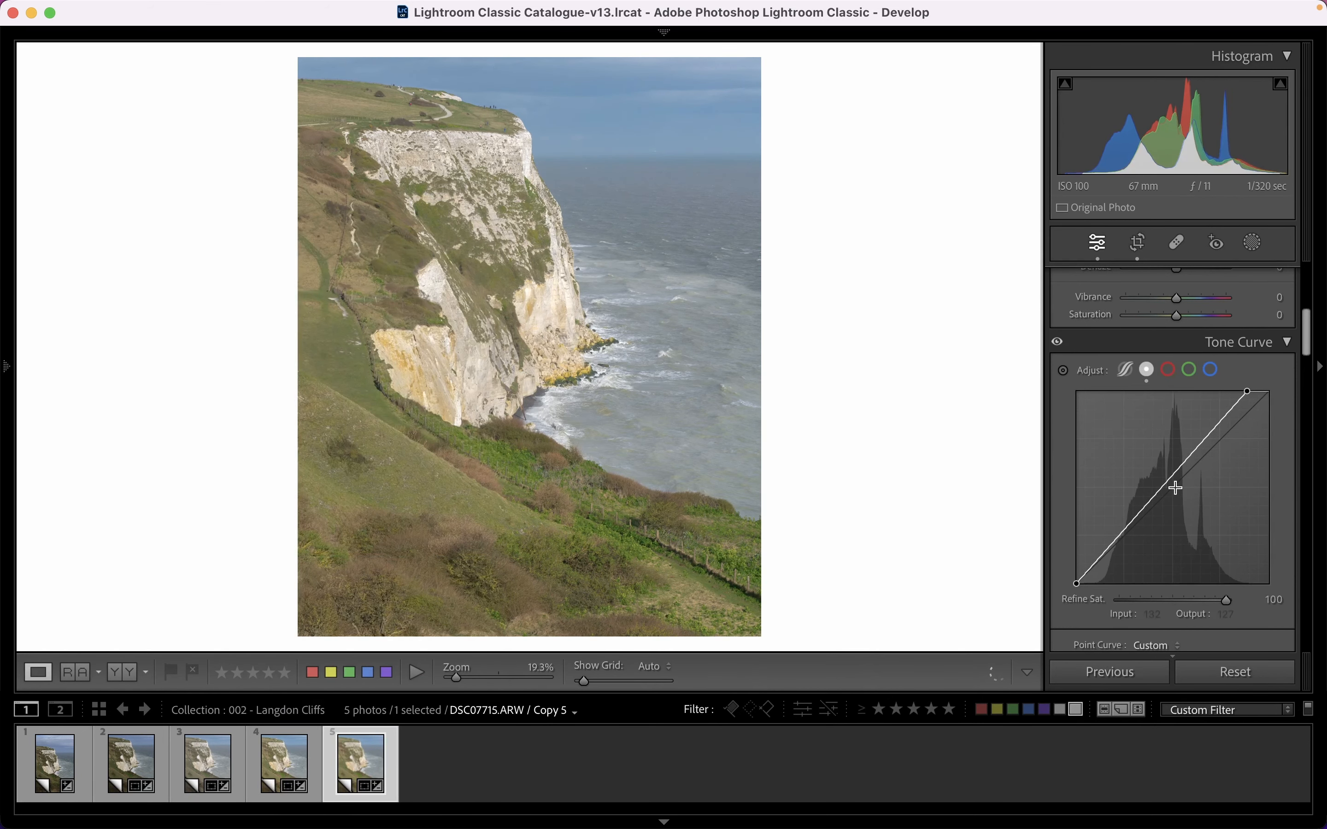
Shape the tone curve into a gentle S with points at 64/62 and 172/199, and compare it with the previous copy.
{"action": "scroll", "coordinate": [1174, 488], "scroll_direction": "down", "scroll_amount": 3}
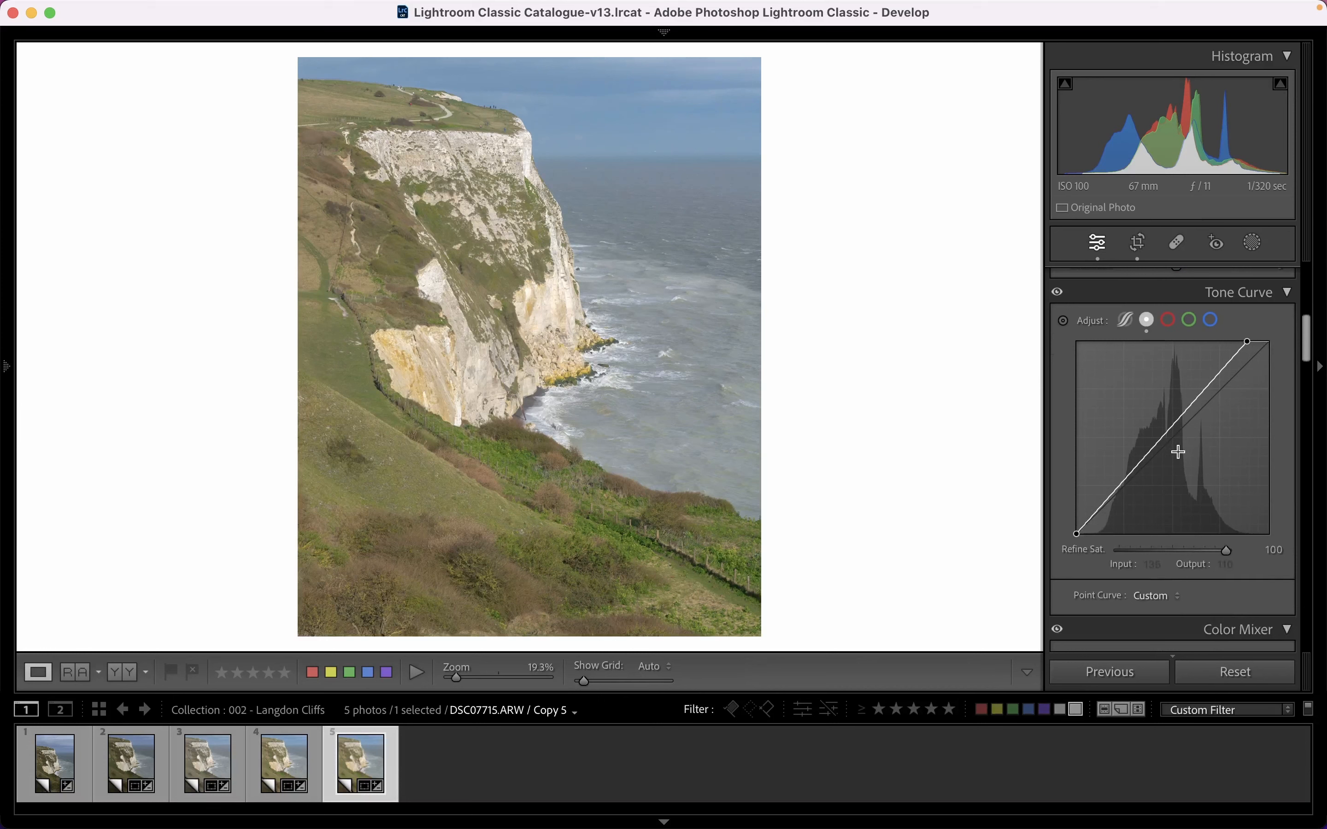
{"action": "left_click", "coordinate": [1124, 483]}
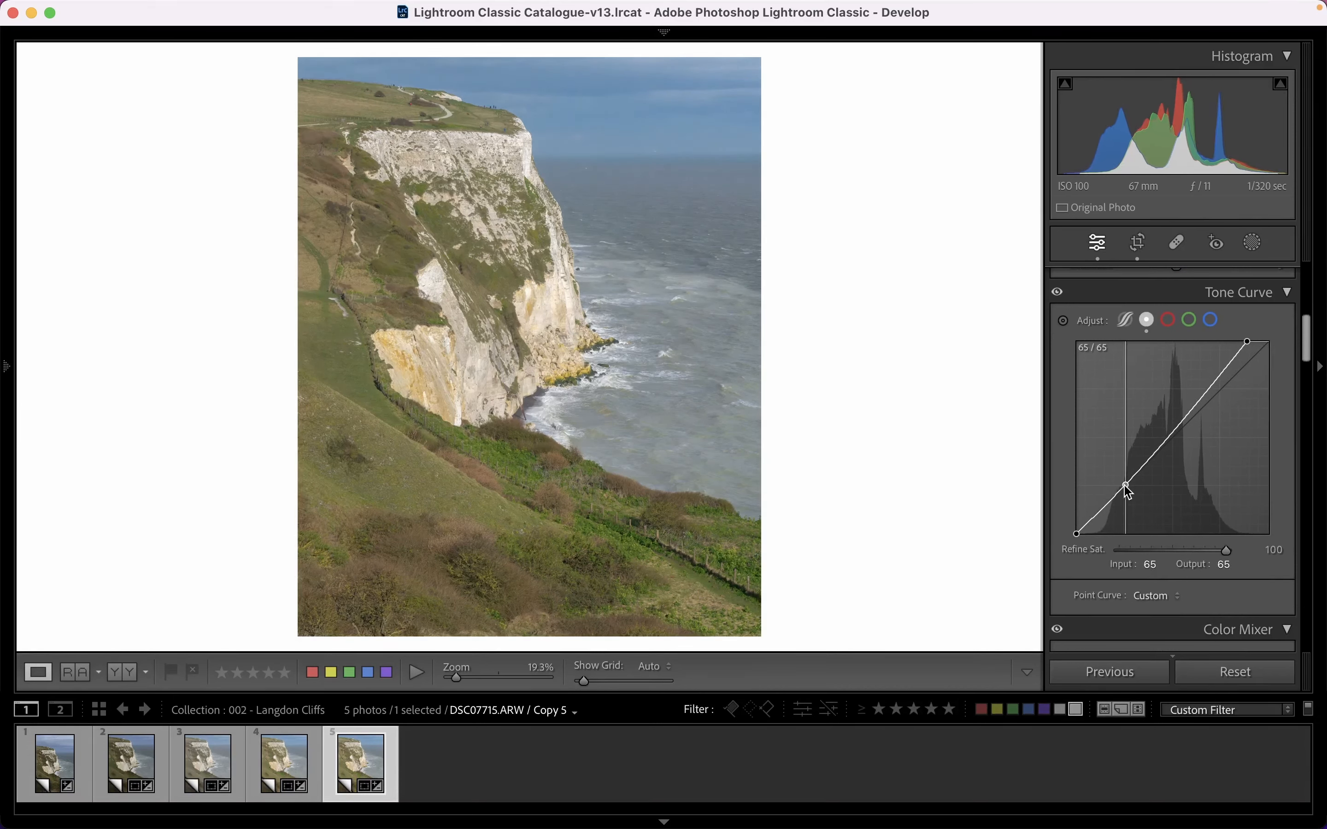
{"action": "left_click_drag", "start_coordinate": [1125, 486], "coordinate": [1124, 489]}
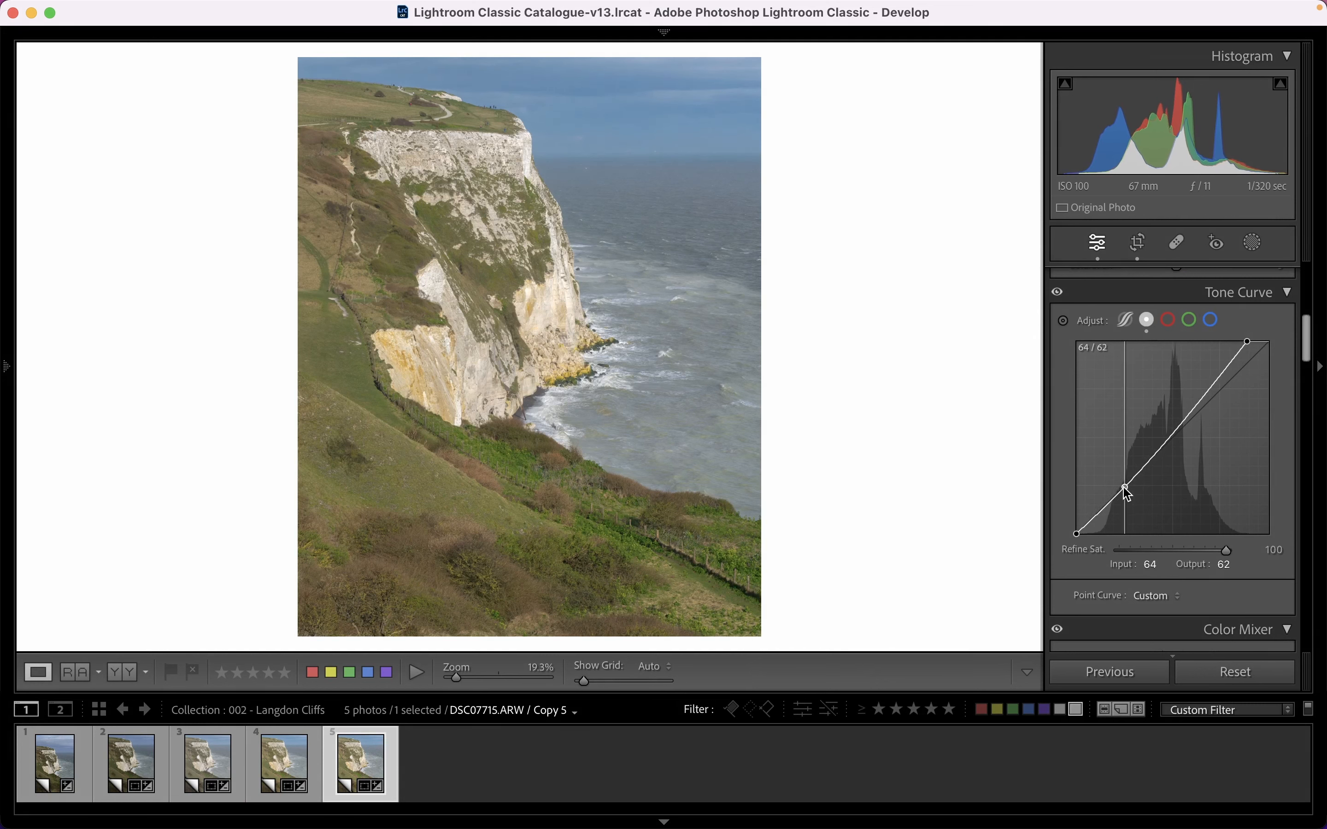
{"action": "left_click_drag", "start_coordinate": [1214, 387], "coordinate": [1207, 383]}
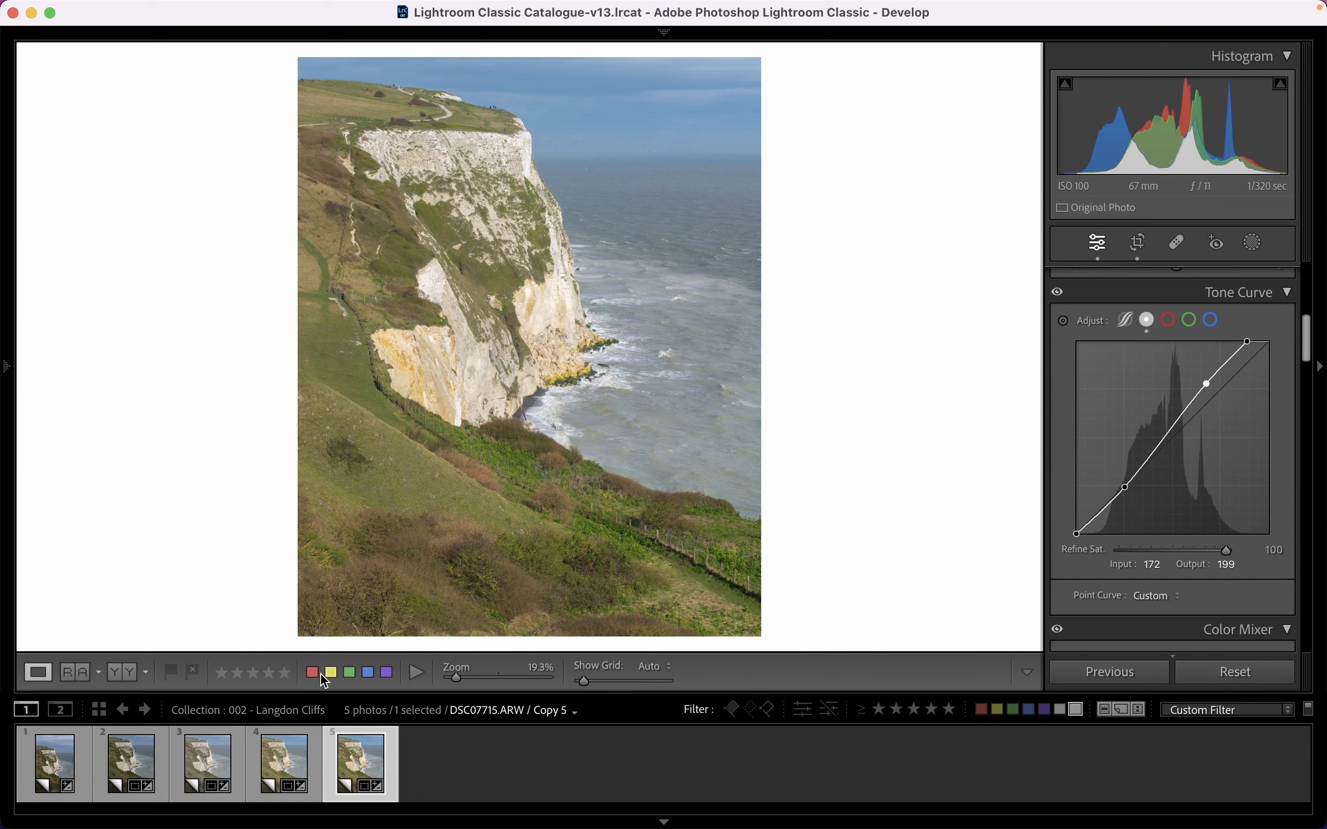
{"action": "left_click", "coordinate": [278, 755]}
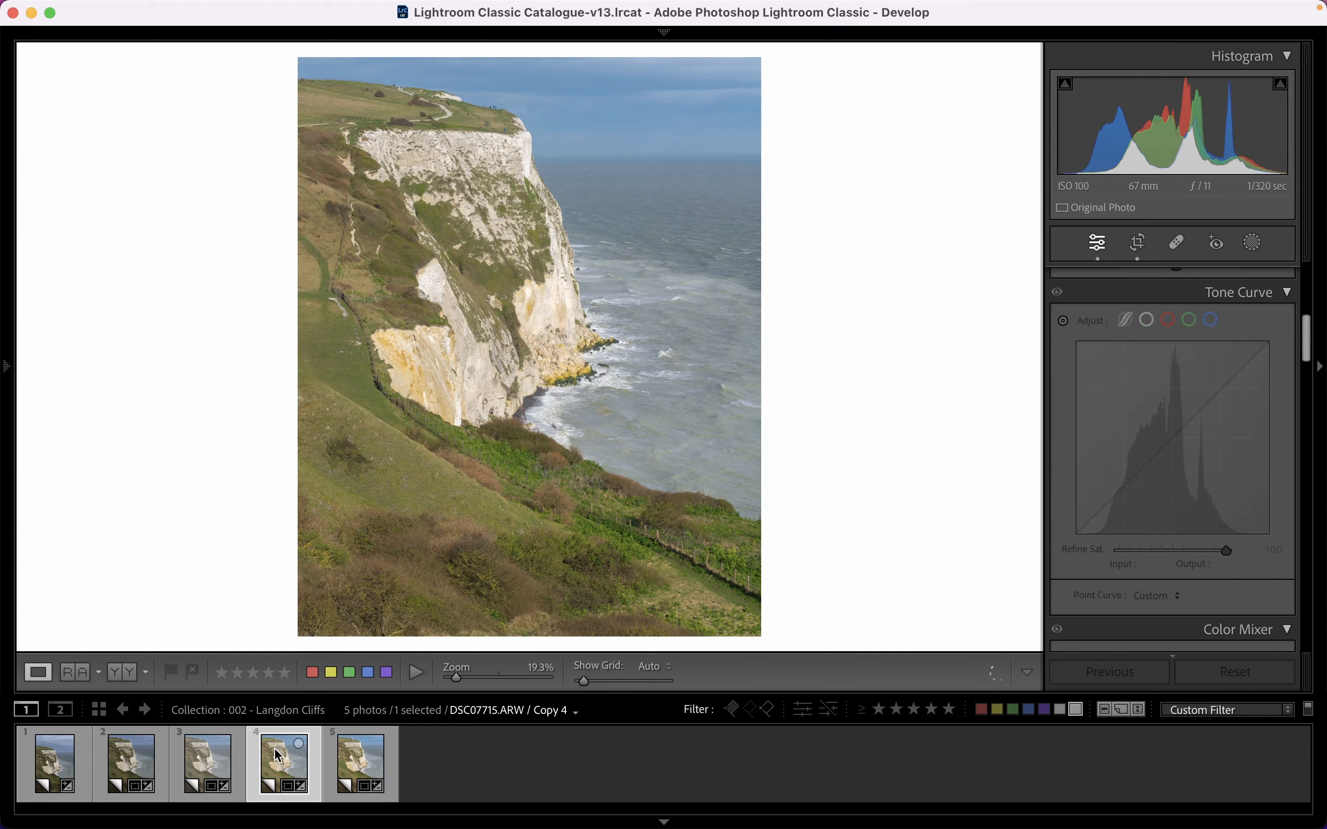
{"action": "left_click", "coordinate": [357, 766]}
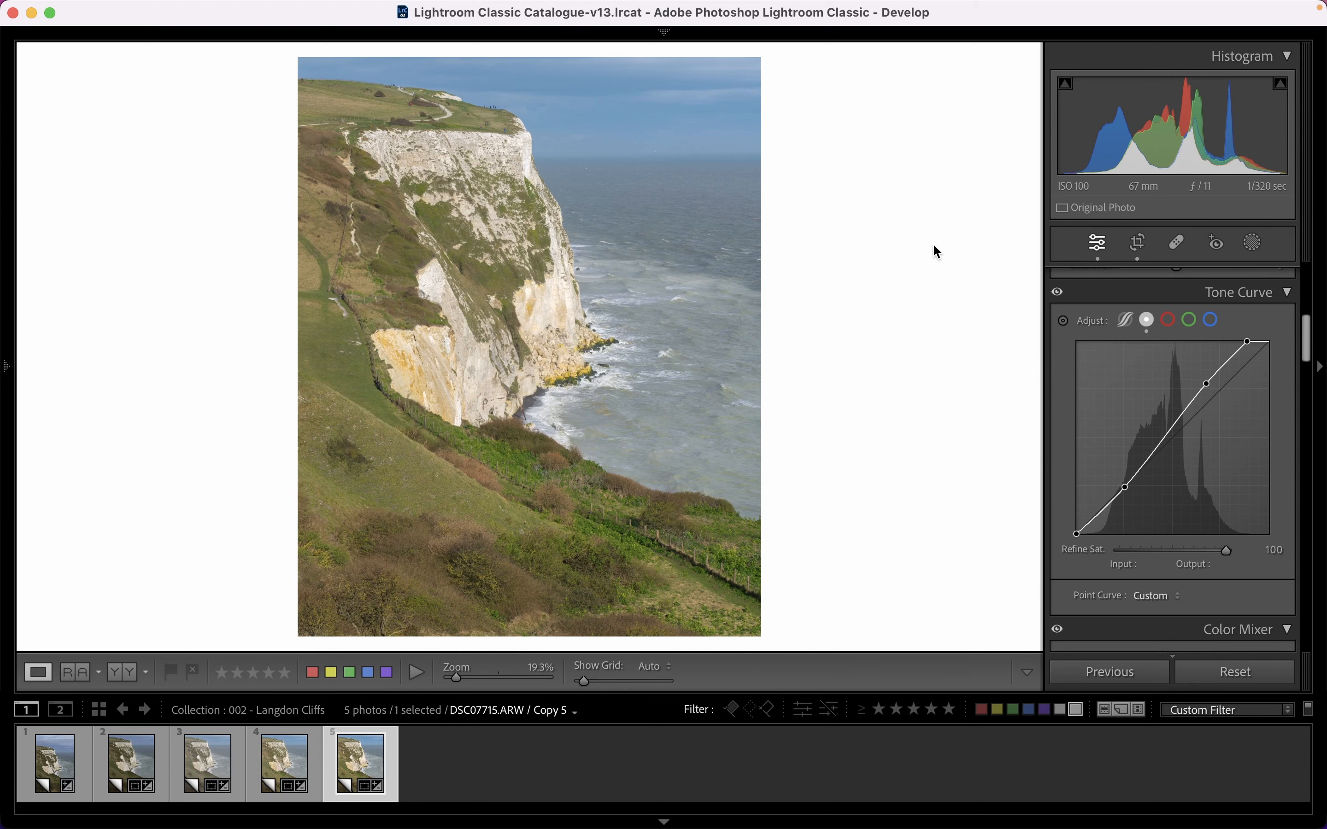
Create a virtual copy of the S-curve version and set its Blacks to -63.
{"action": "scroll", "coordinate": [1157, 487], "scroll_direction": "up", "scroll_amount": 5}
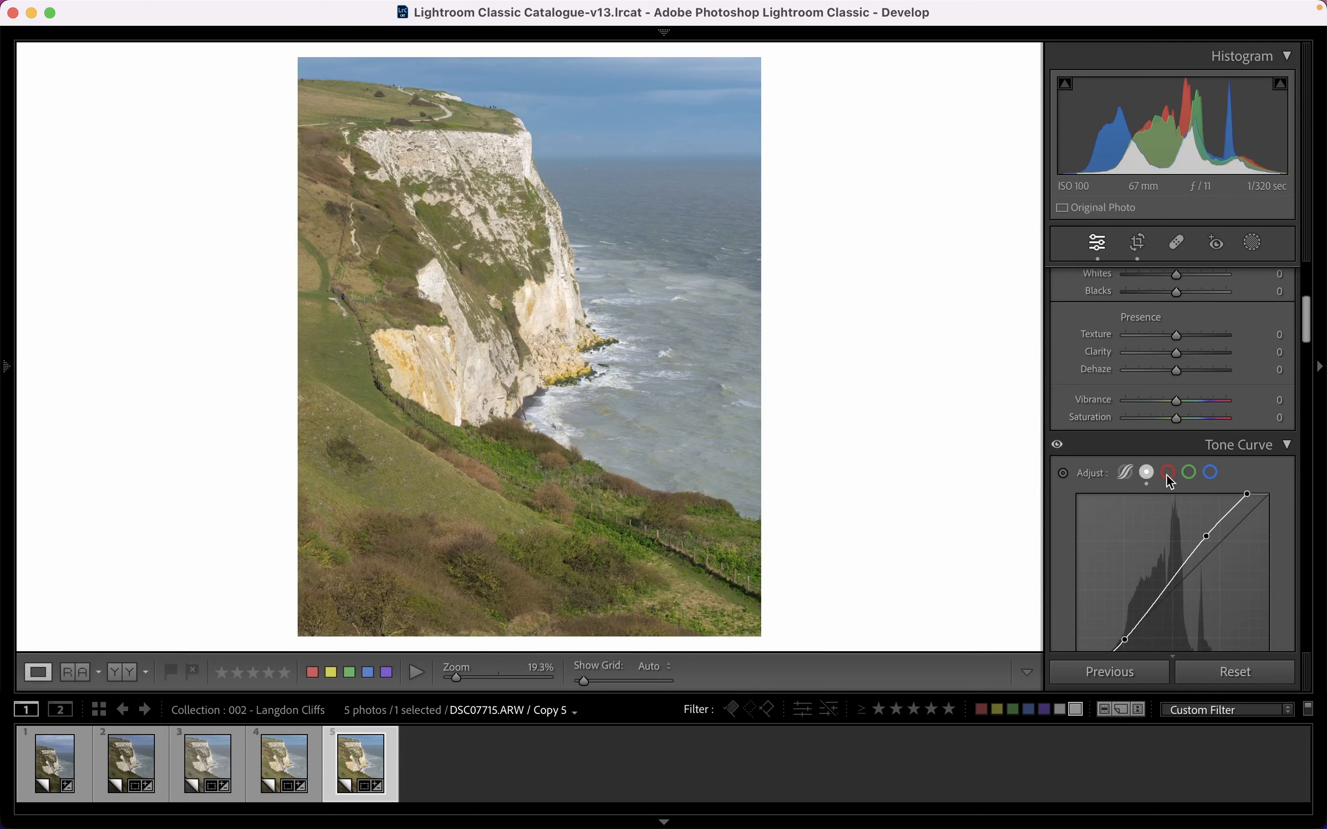
{"action": "scroll", "coordinate": [1220, 499], "scroll_direction": "up", "scroll_amount": 3}
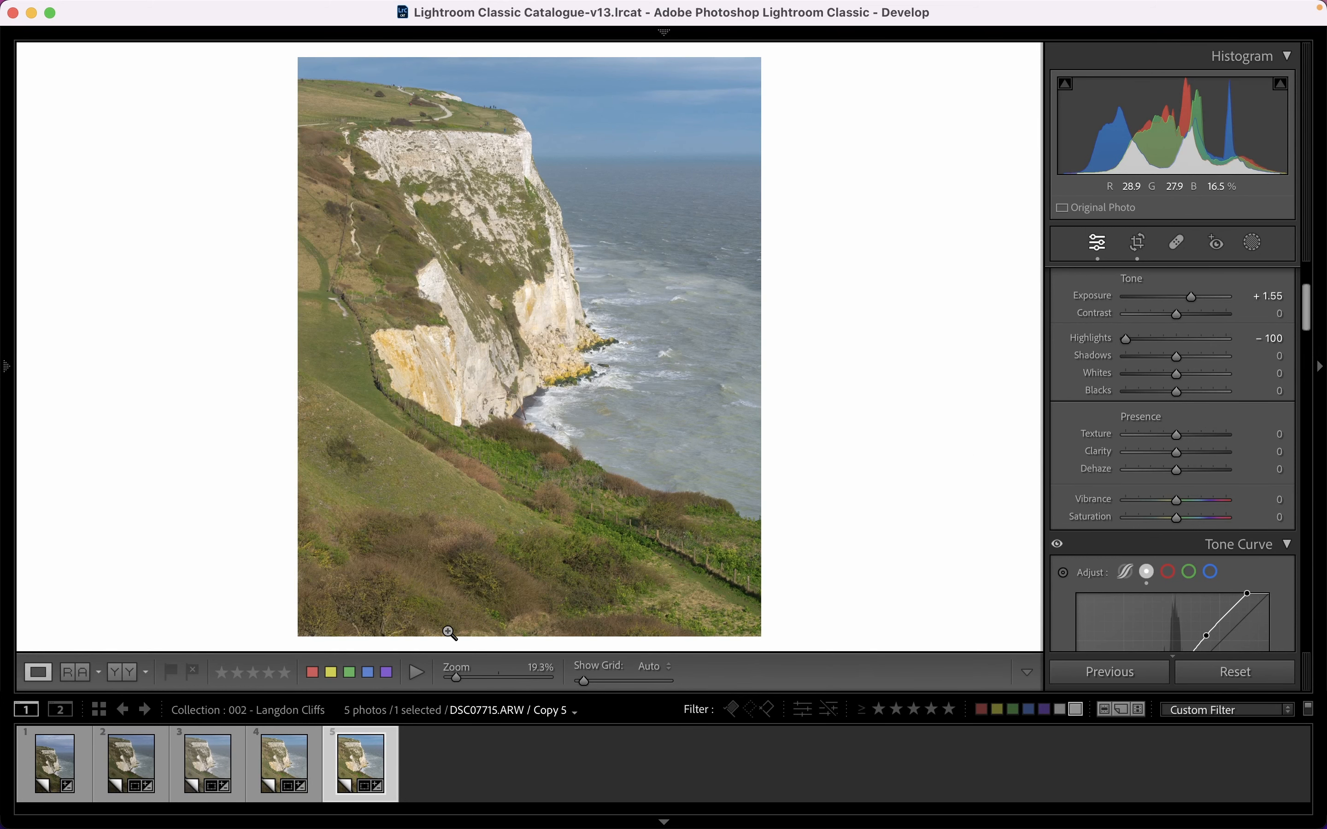
{"action": "right_click", "coordinate": [351, 763]}
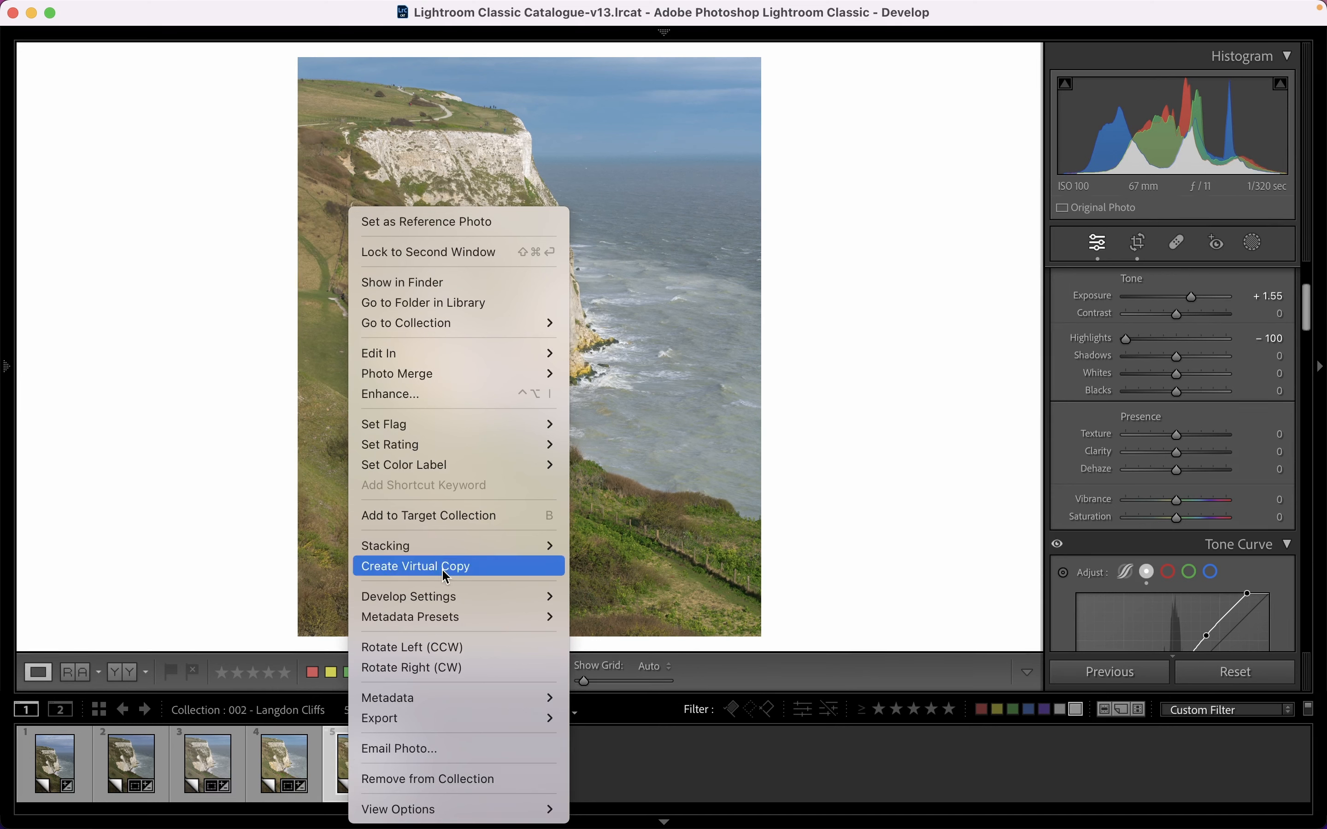
{"action": "left_click", "coordinate": [395, 566]}
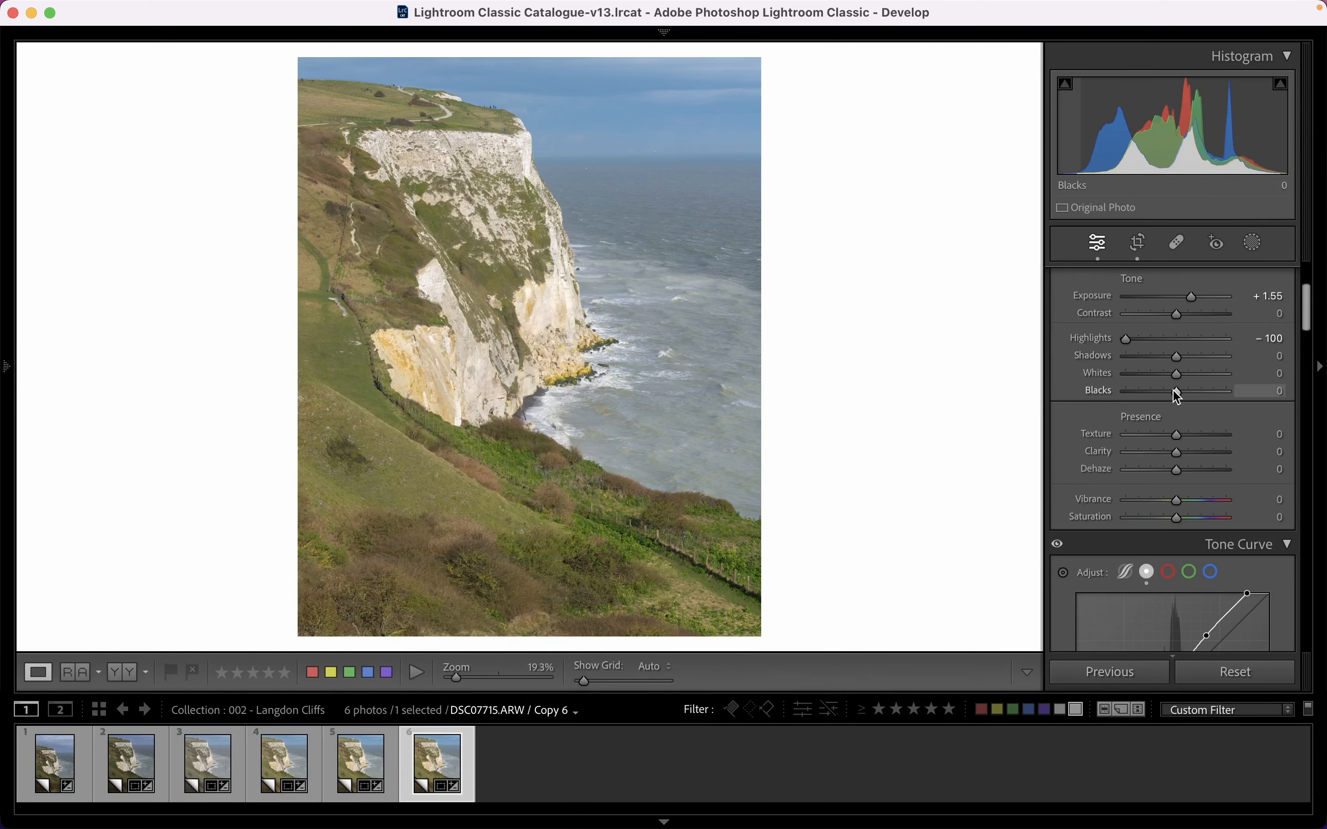
{"action": "left_click_drag", "start_coordinate": [1179, 398], "coordinate": [1140, 392]}
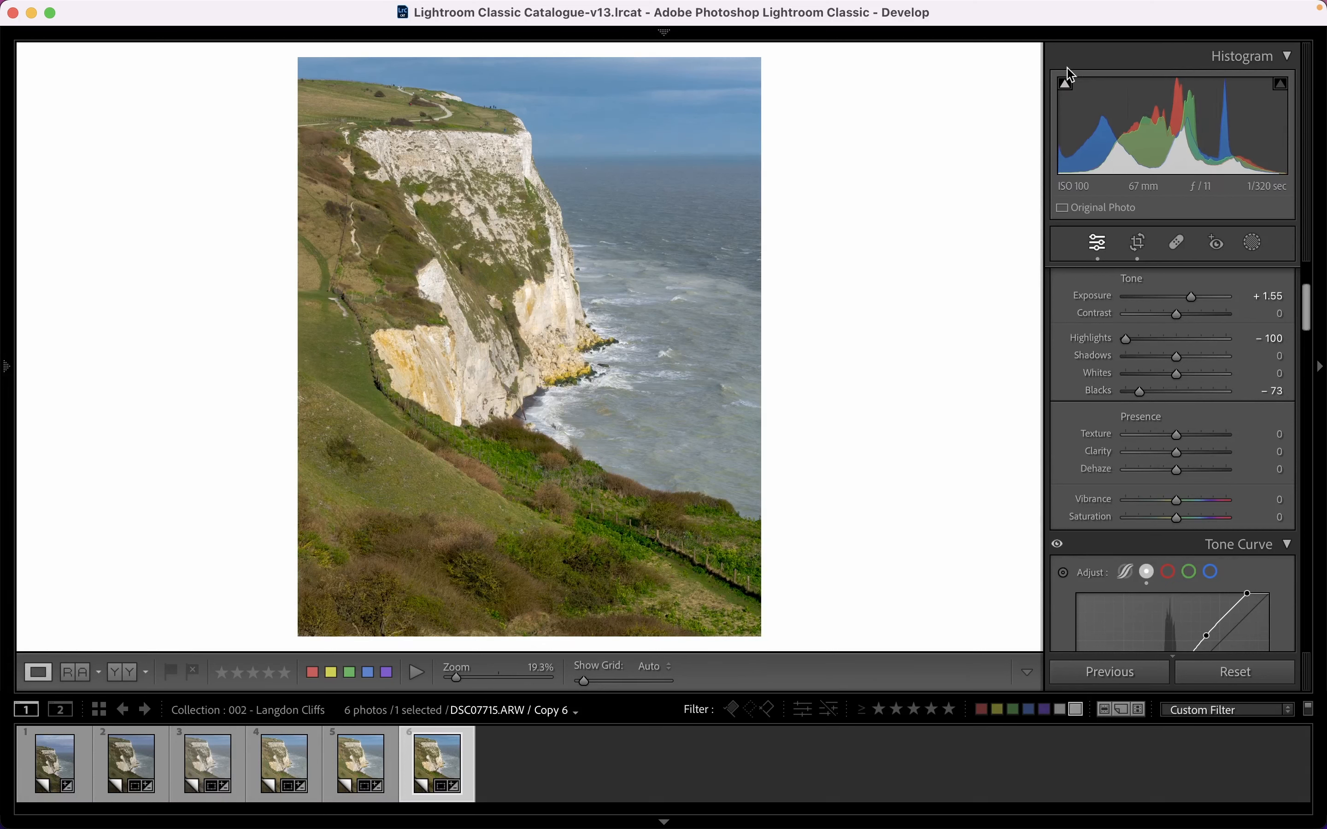
{"action": "mouse_move", "coordinate": [1140, 392]}
{"action": "left_mouse_down"}
{"action": "mouse_move", "coordinate": [1113, 399]}
{"action": "mouse_move", "coordinate": [1157, 399]}
{"action": "mouse_move", "coordinate": [1141, 401]}
{"action": "left_mouse_up"}
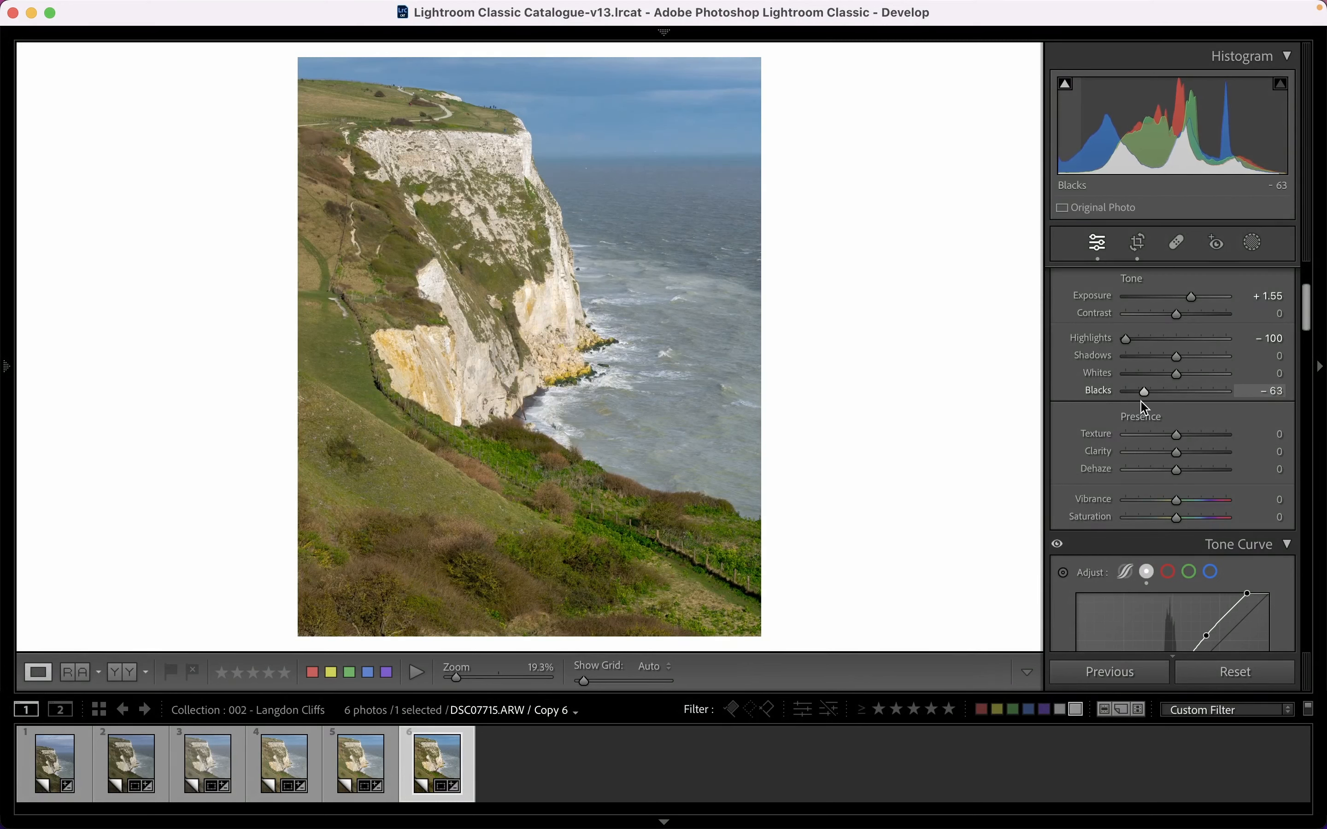
Set Shadows to +47 on the current copy and compare it with the two previous virtual copies.
{"action": "left_click_drag", "start_coordinate": [1175, 358], "coordinate": [1199, 361]}
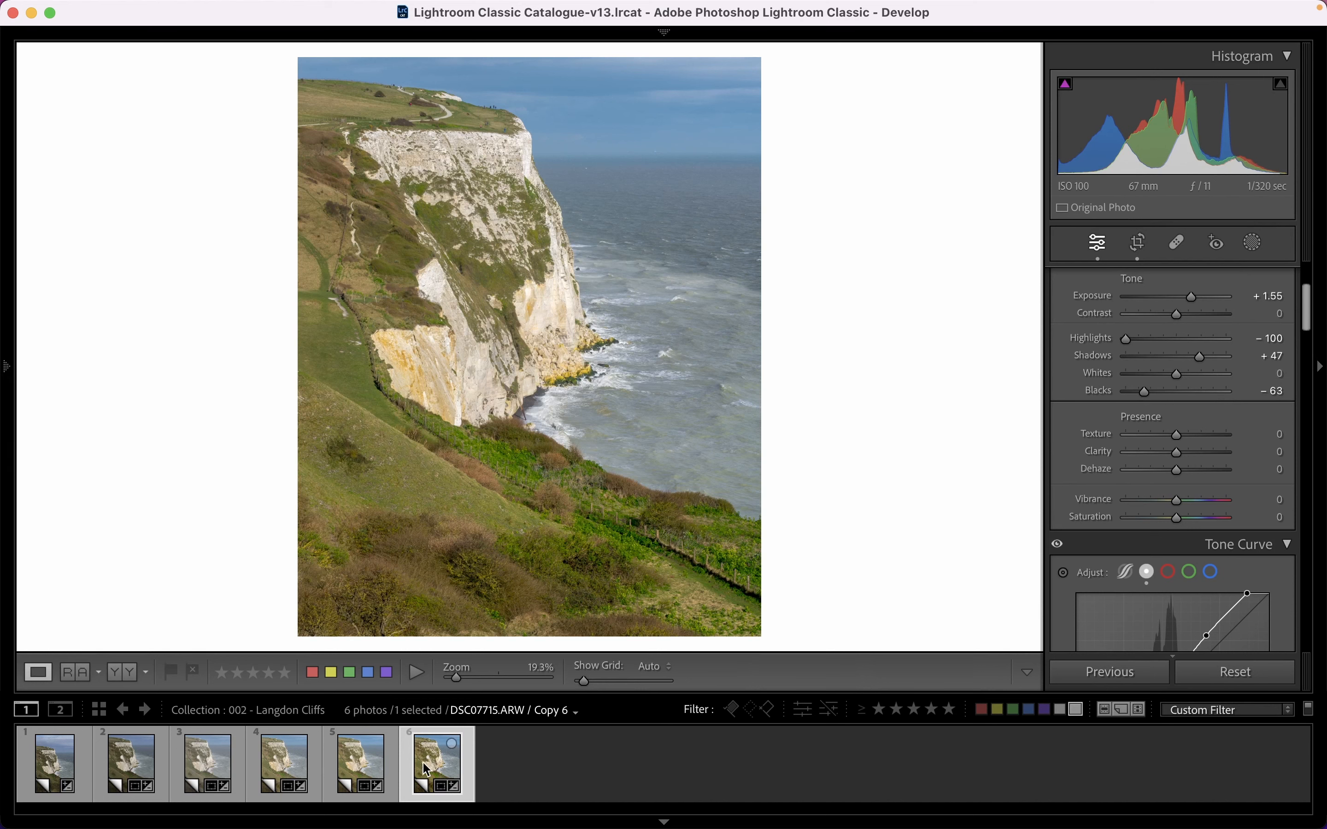
{"action": "left_click", "coordinate": [364, 758]}
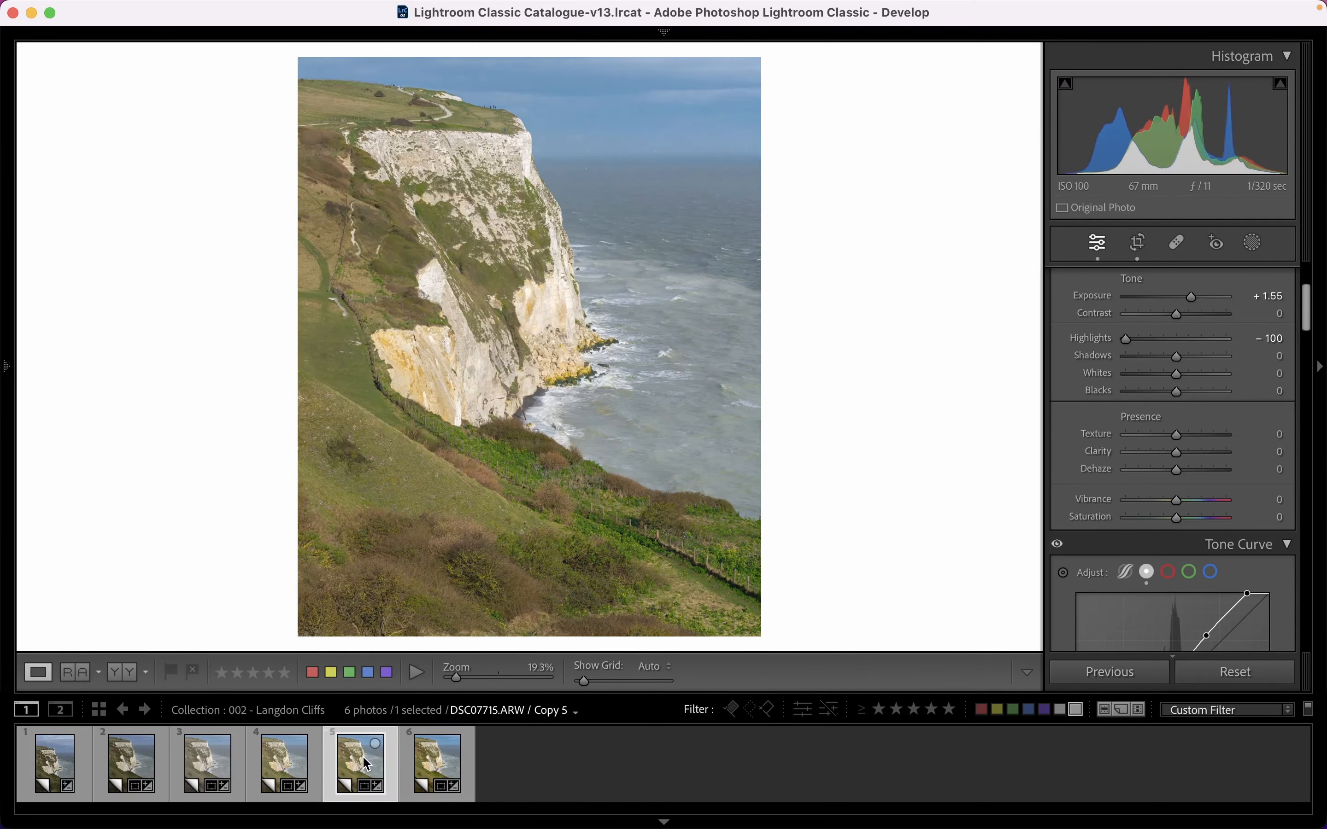
{"action": "left_click", "coordinate": [441, 764]}
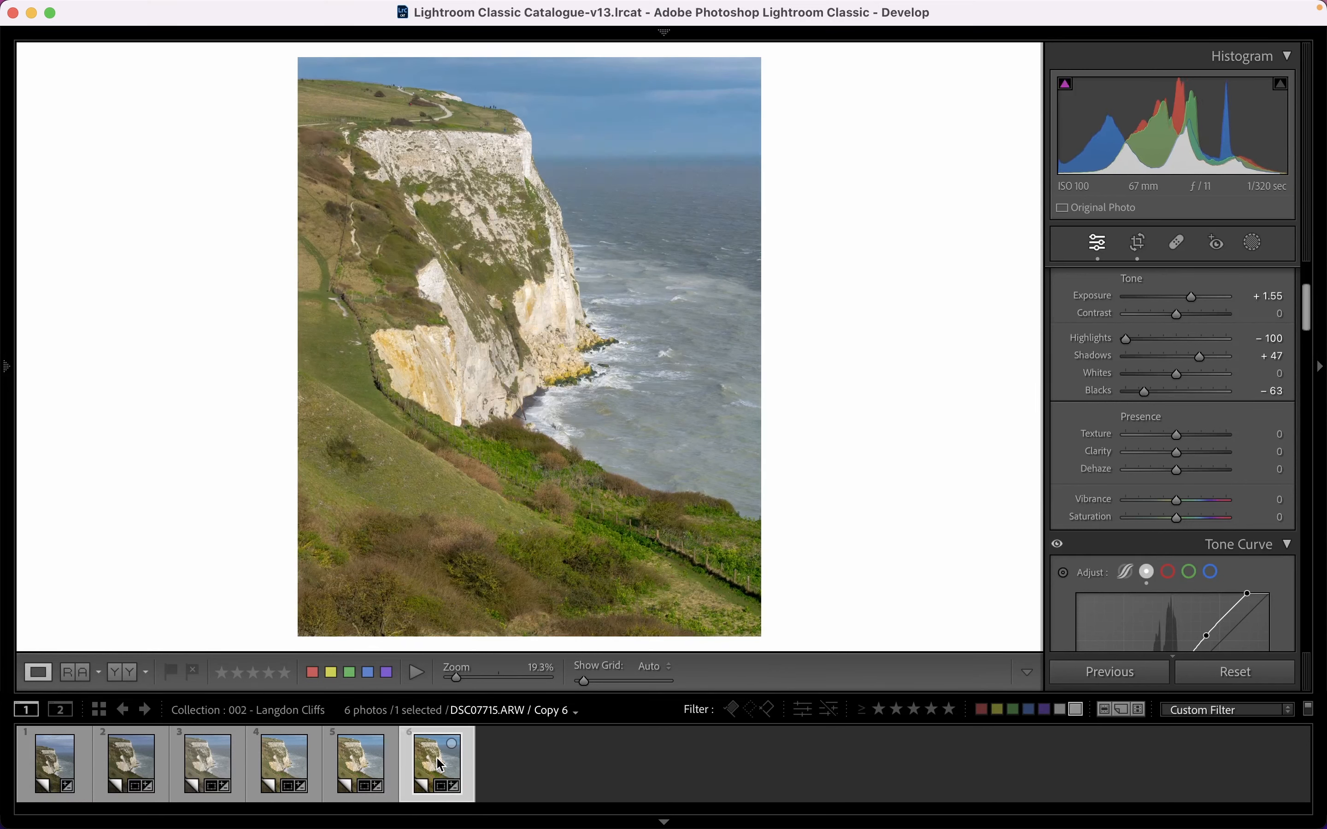
{"action": "left_click", "coordinate": [350, 764]}
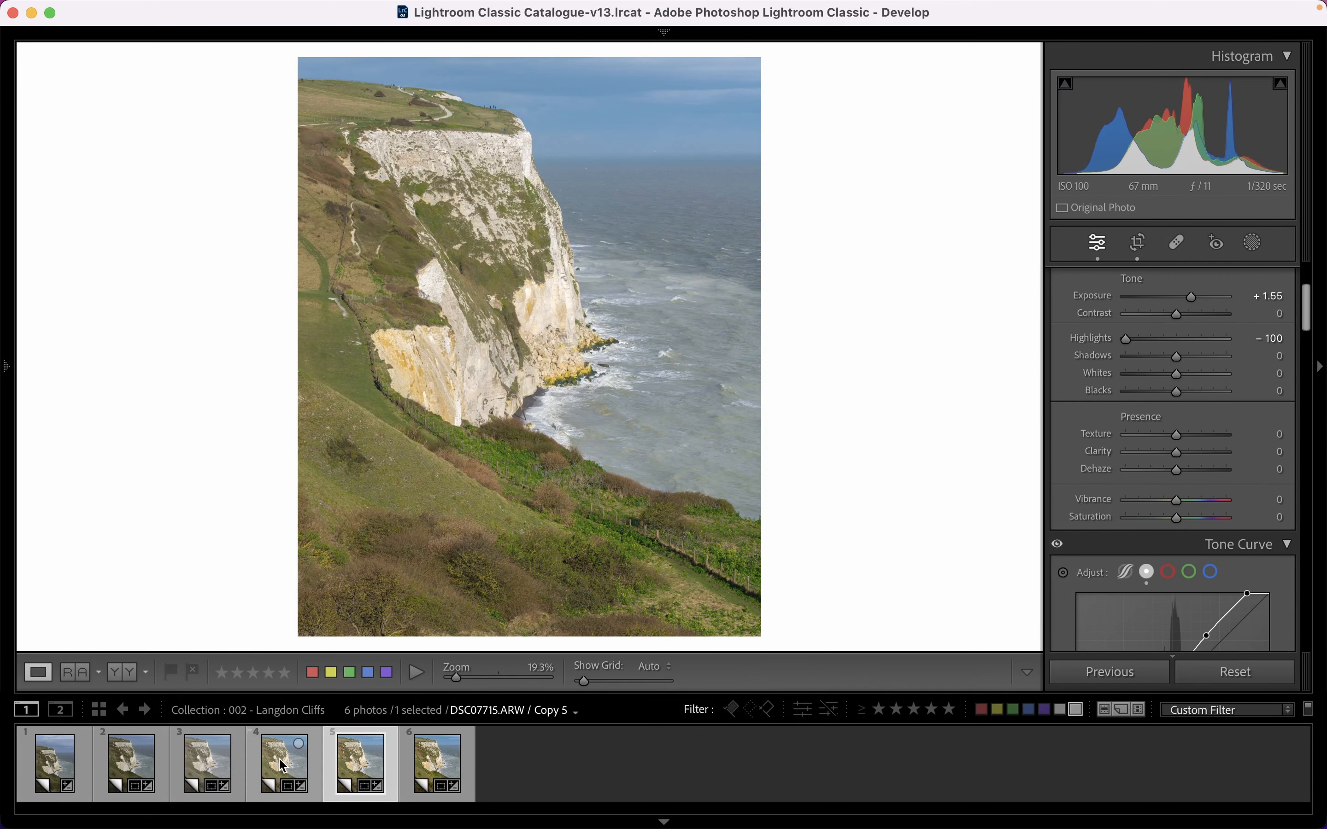
{"action": "left_click", "coordinate": [282, 765]}
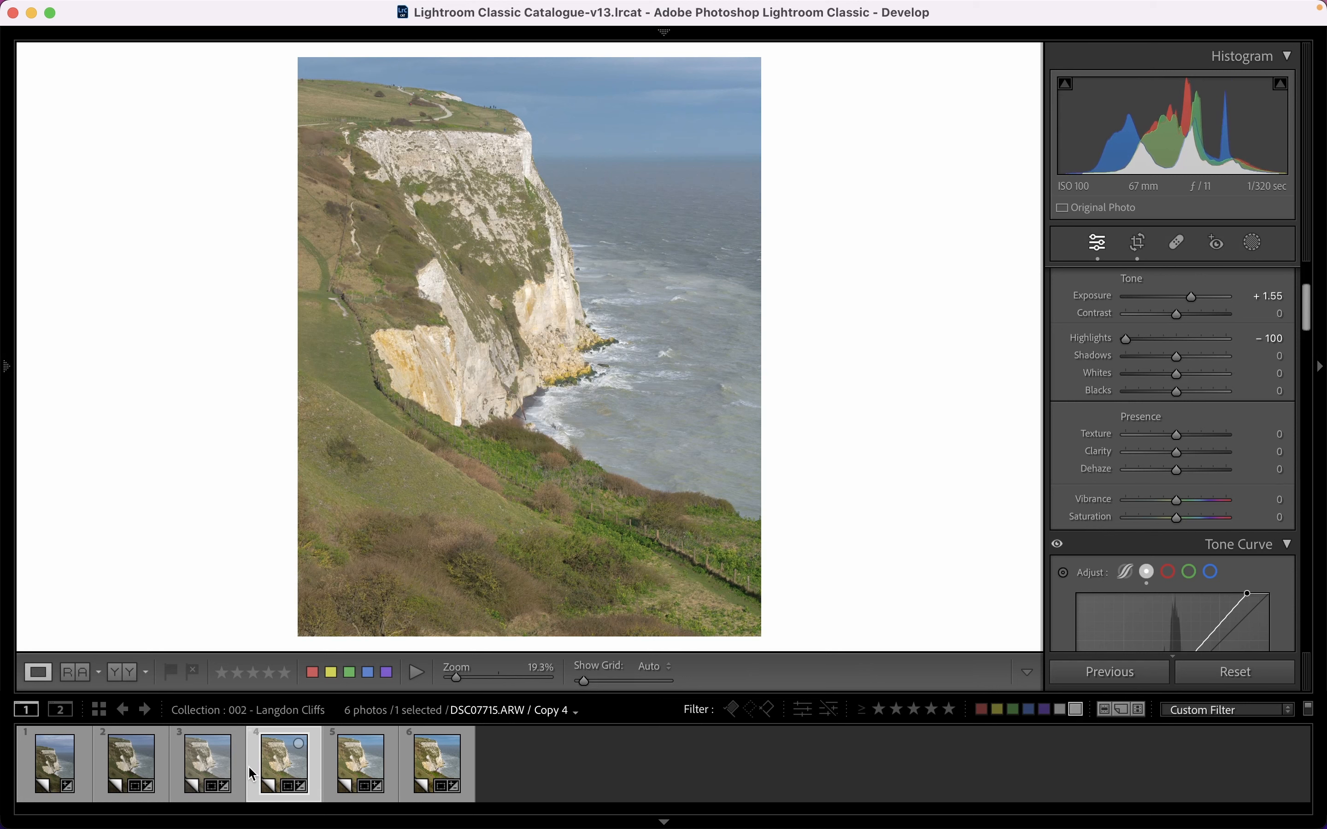
{"action": "left_click", "coordinate": [351, 768]}
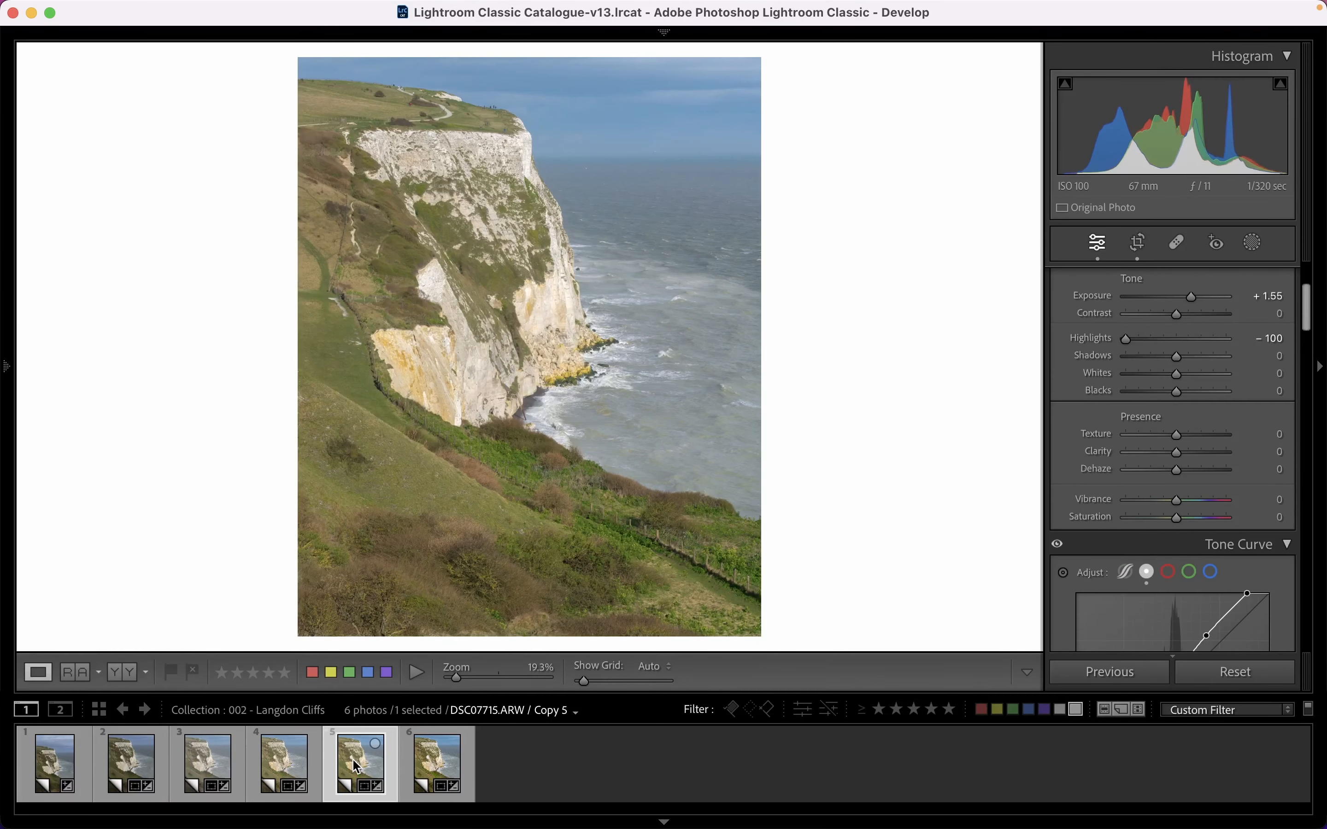
{"action": "left_click", "coordinate": [439, 768]}
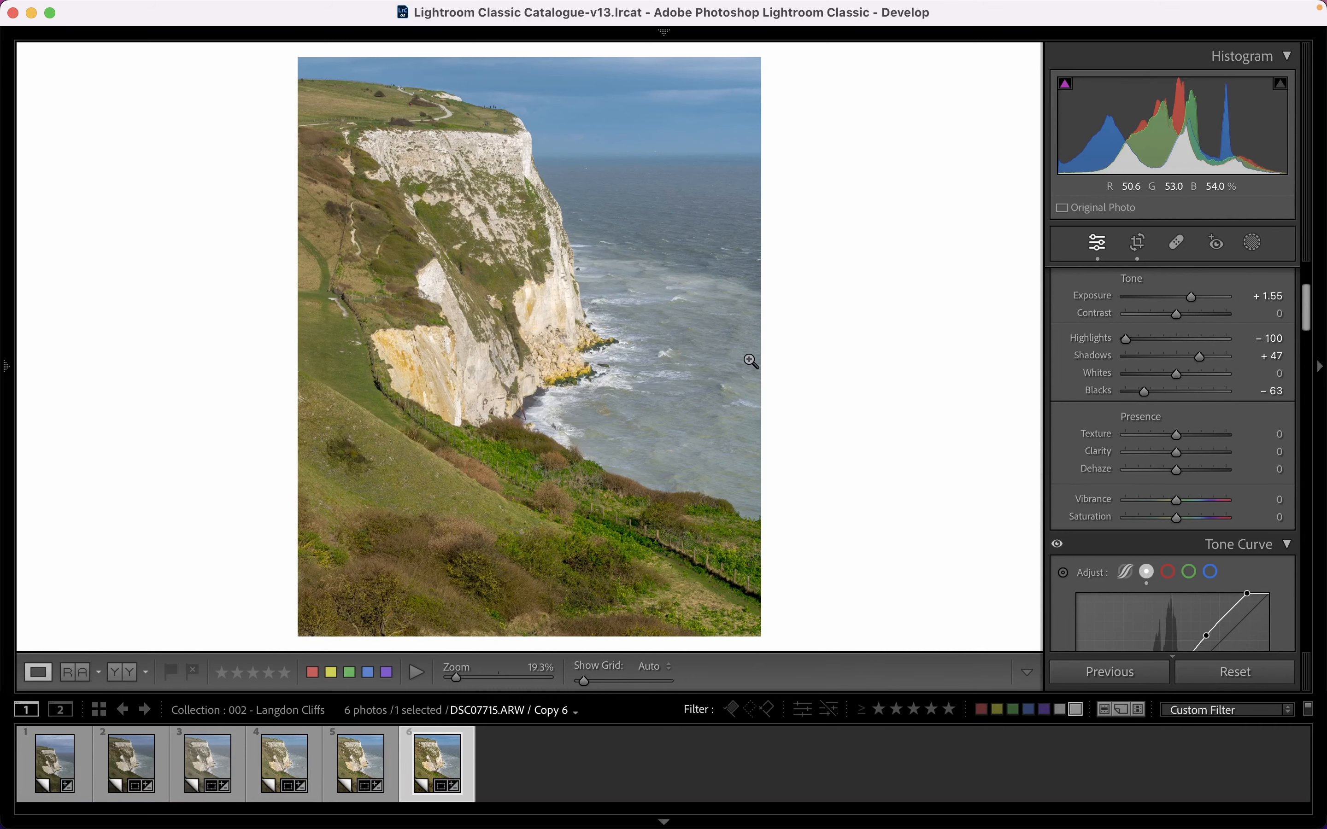
Inspect the water and wave detail in the sea at 105% and return to the full view.
{"action": "left_click", "coordinate": [712, 428]}
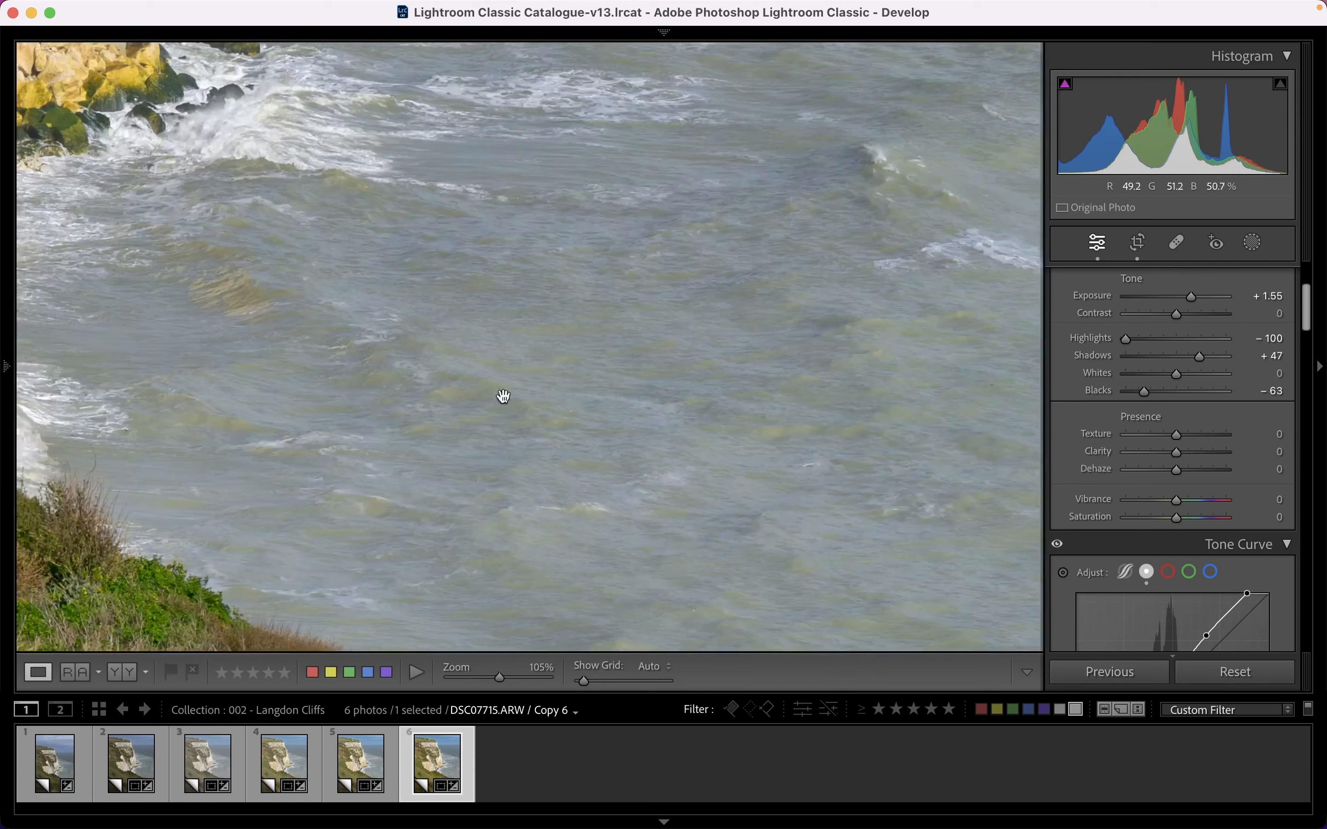
{"action": "left_click_drag", "start_coordinate": [834, 327], "coordinate": [787, 325]}
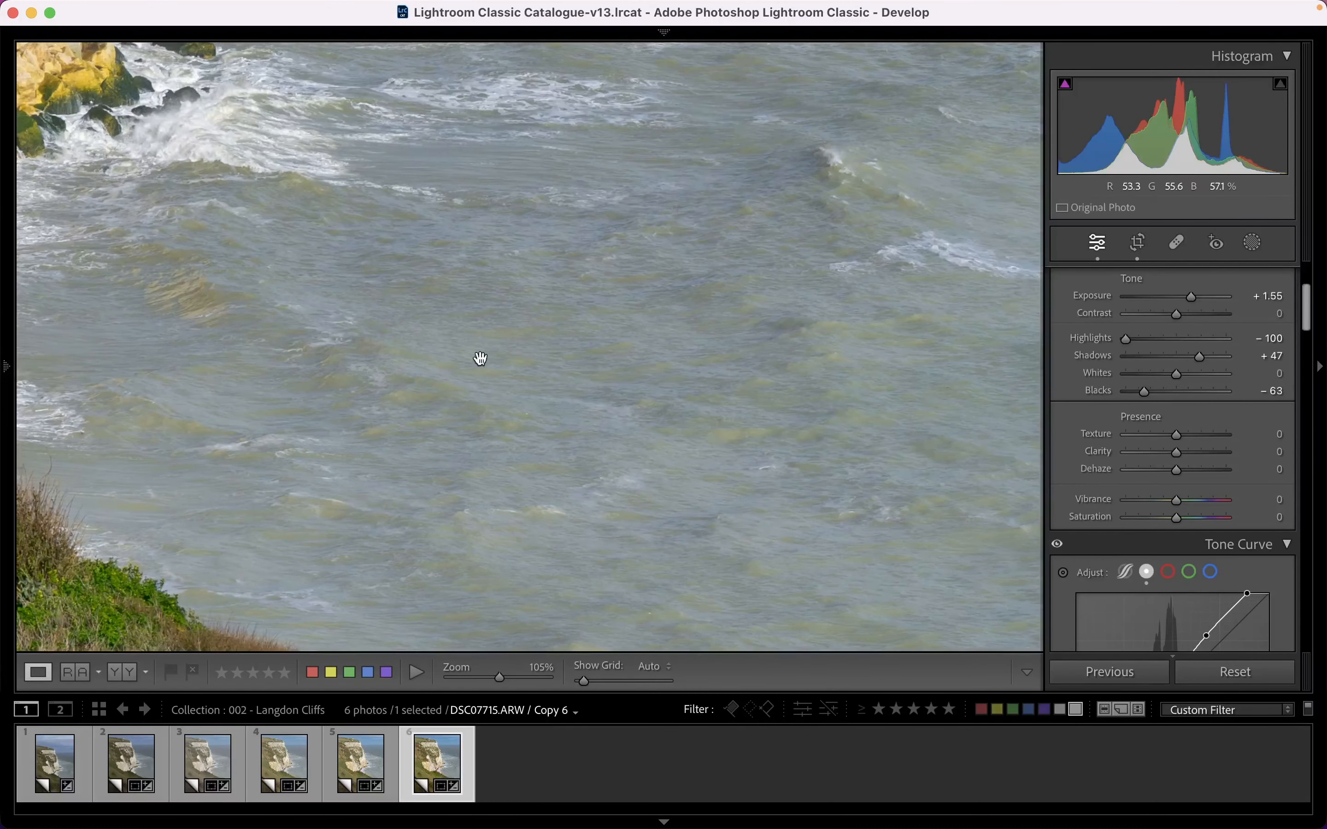
{"action": "left_click_drag", "start_coordinate": [392, 378], "coordinate": [550, 327]}
{"action": "left_click_drag", "start_coordinate": [677, 239], "coordinate": [509, 436]}
{"action": "left_click_drag", "start_coordinate": [718, 351], "coordinate": [667, 421]}
{"action": "left_click", "coordinate": [663, 417]}
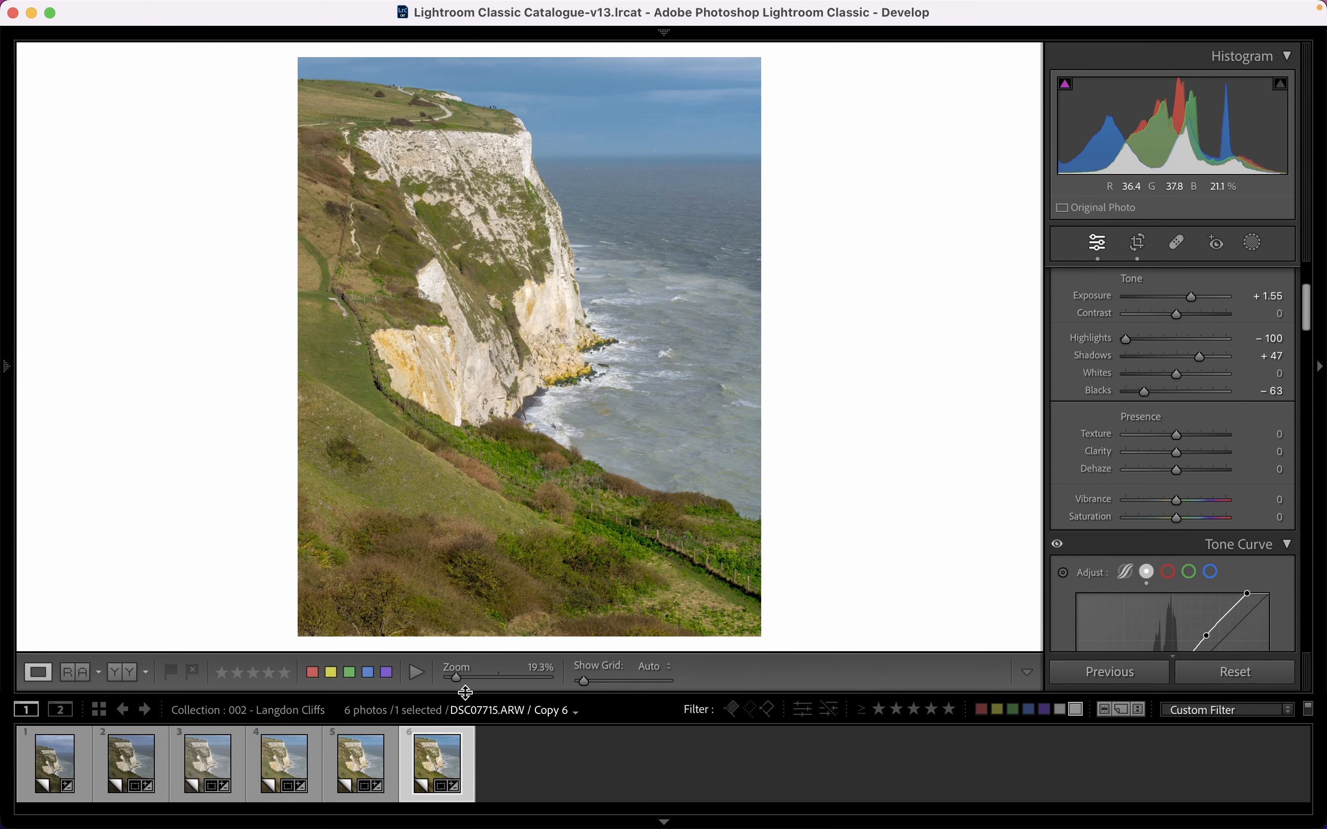
Create a virtual copy of the Shadows and Blacks version and draw a linear gradient mask from the lower sea up to the horizon.
{"action": "right_click", "coordinate": [431, 757]}
{"action": "left_click", "coordinate": [494, 567]}
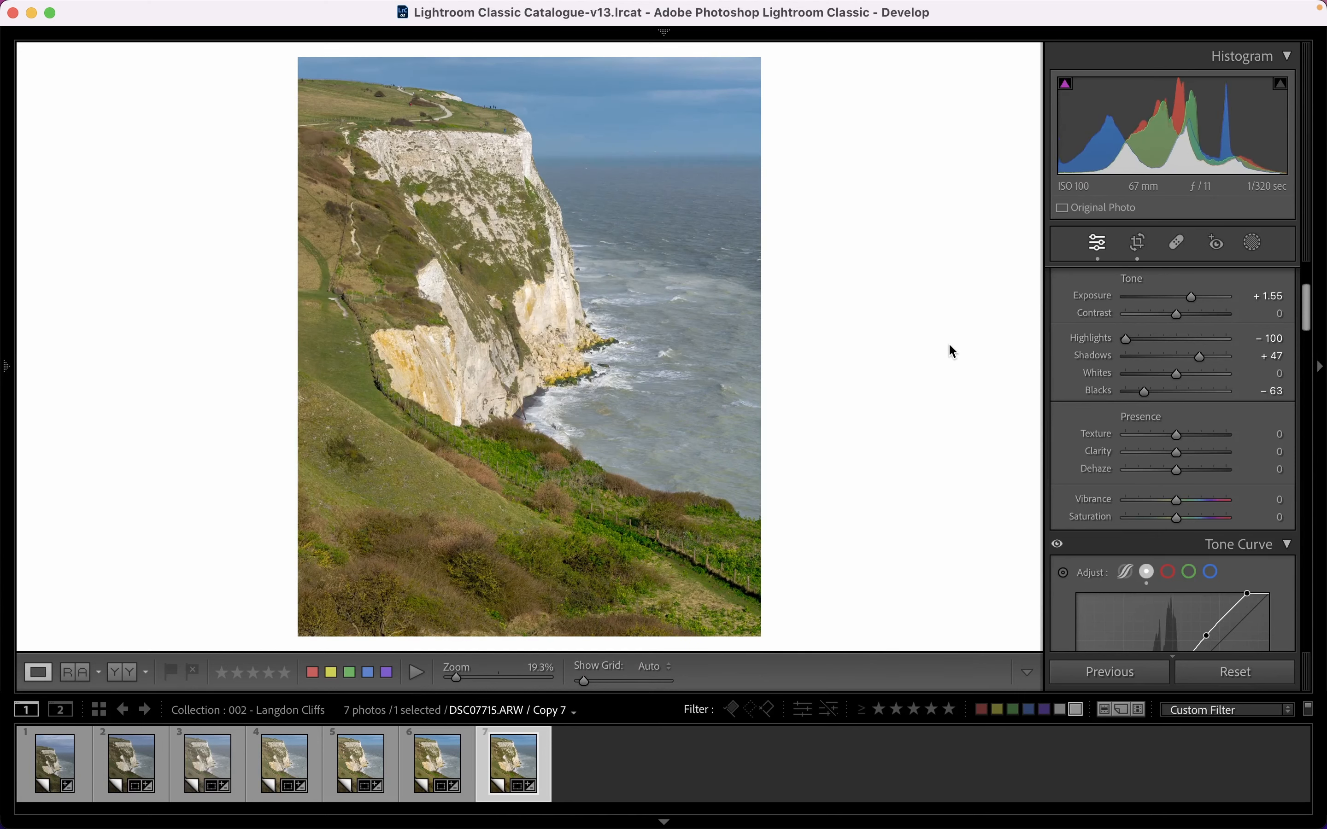
{"action": "left_click", "coordinate": [1254, 242]}
{"action": "left_click", "coordinate": [1104, 438]}
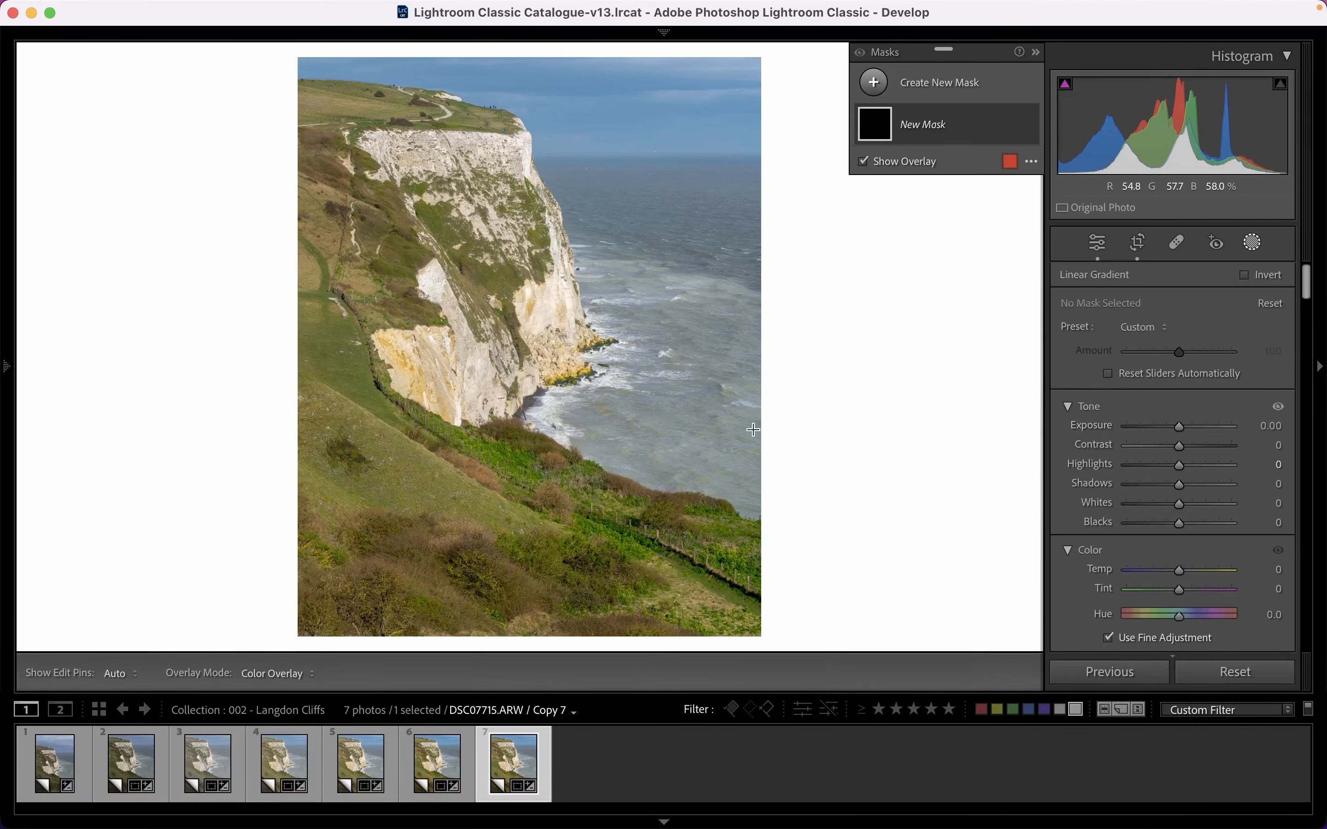
{"action": "left_click_drag", "start_coordinate": [654, 427], "coordinate": [654, 155]}
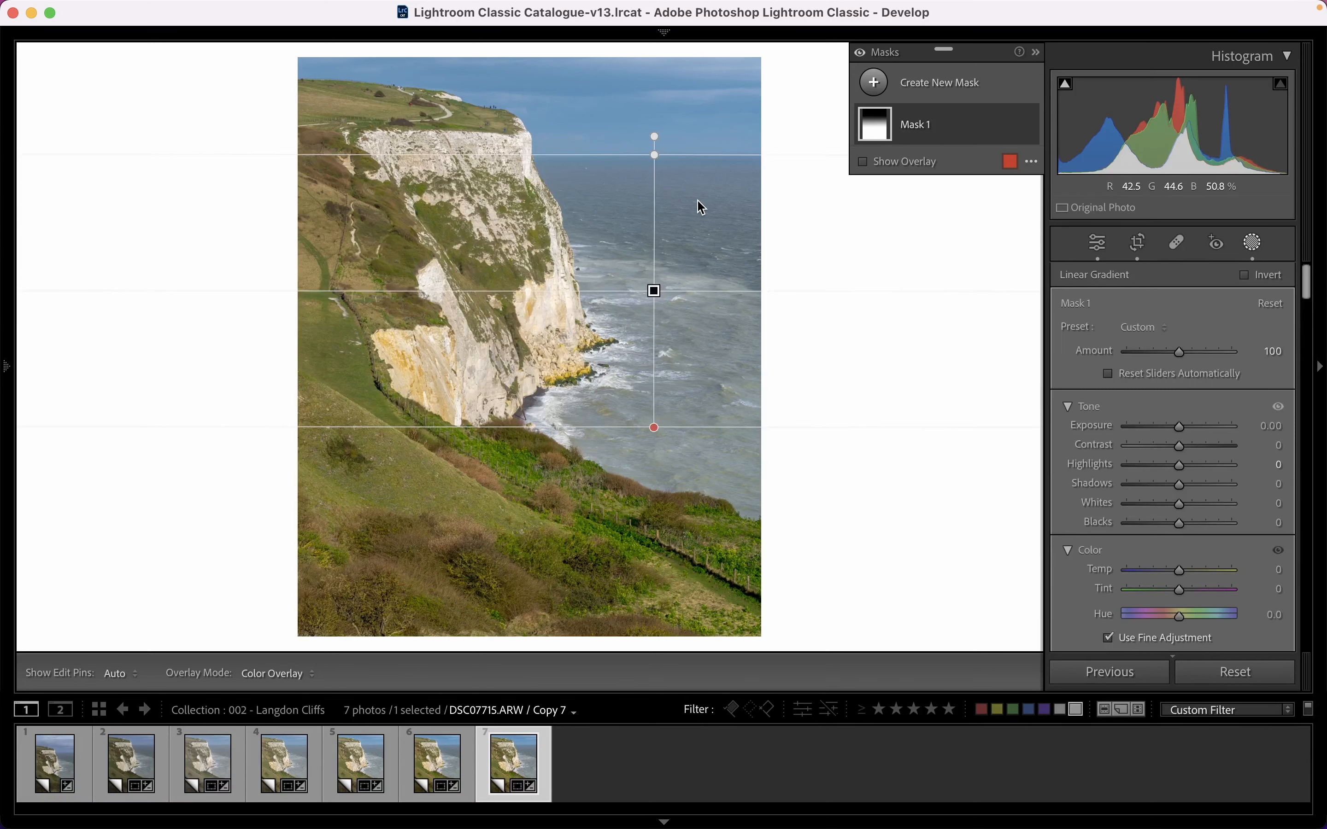
Rename the new linear gradient mask as Sea.
{"action": "double_click", "coordinate": [923, 130]}
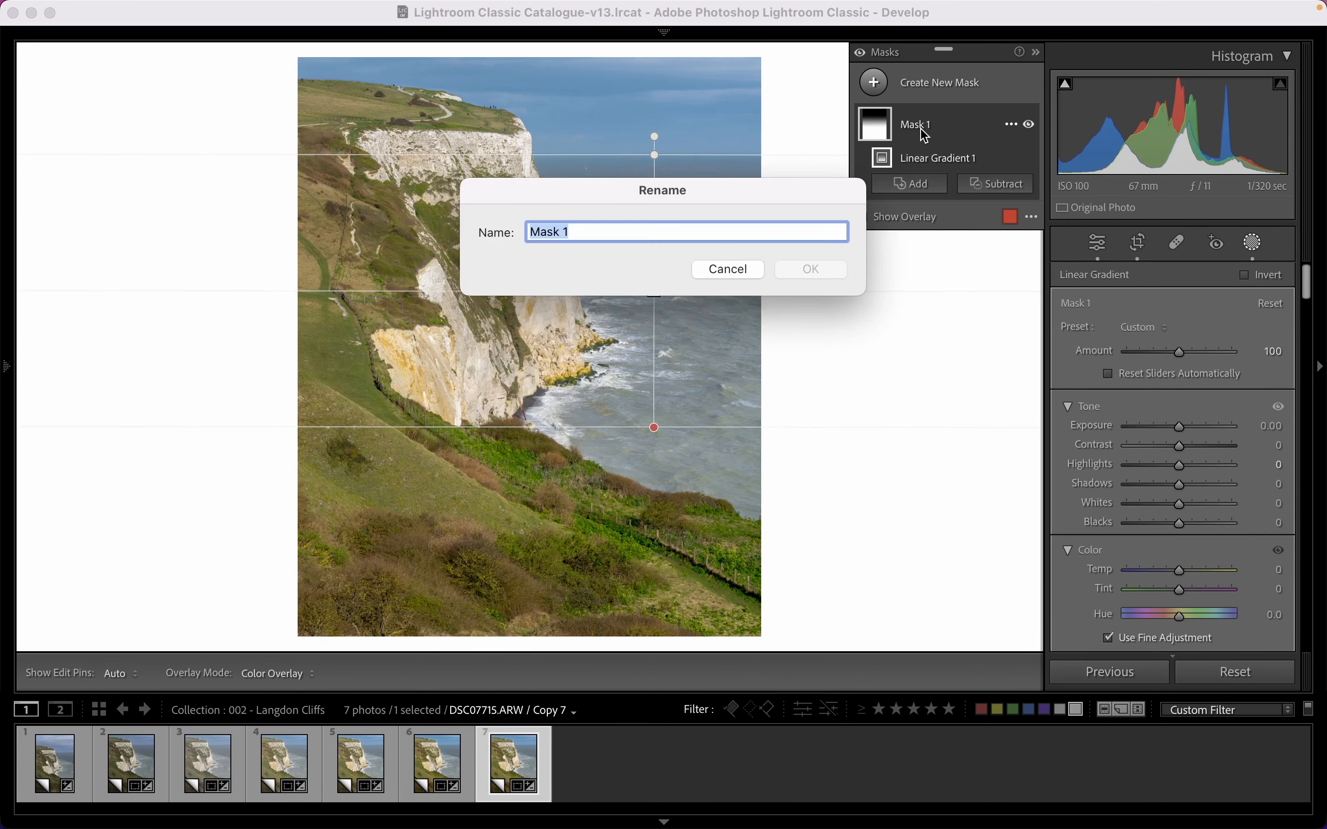
{"action": "type", "text": "Se"}
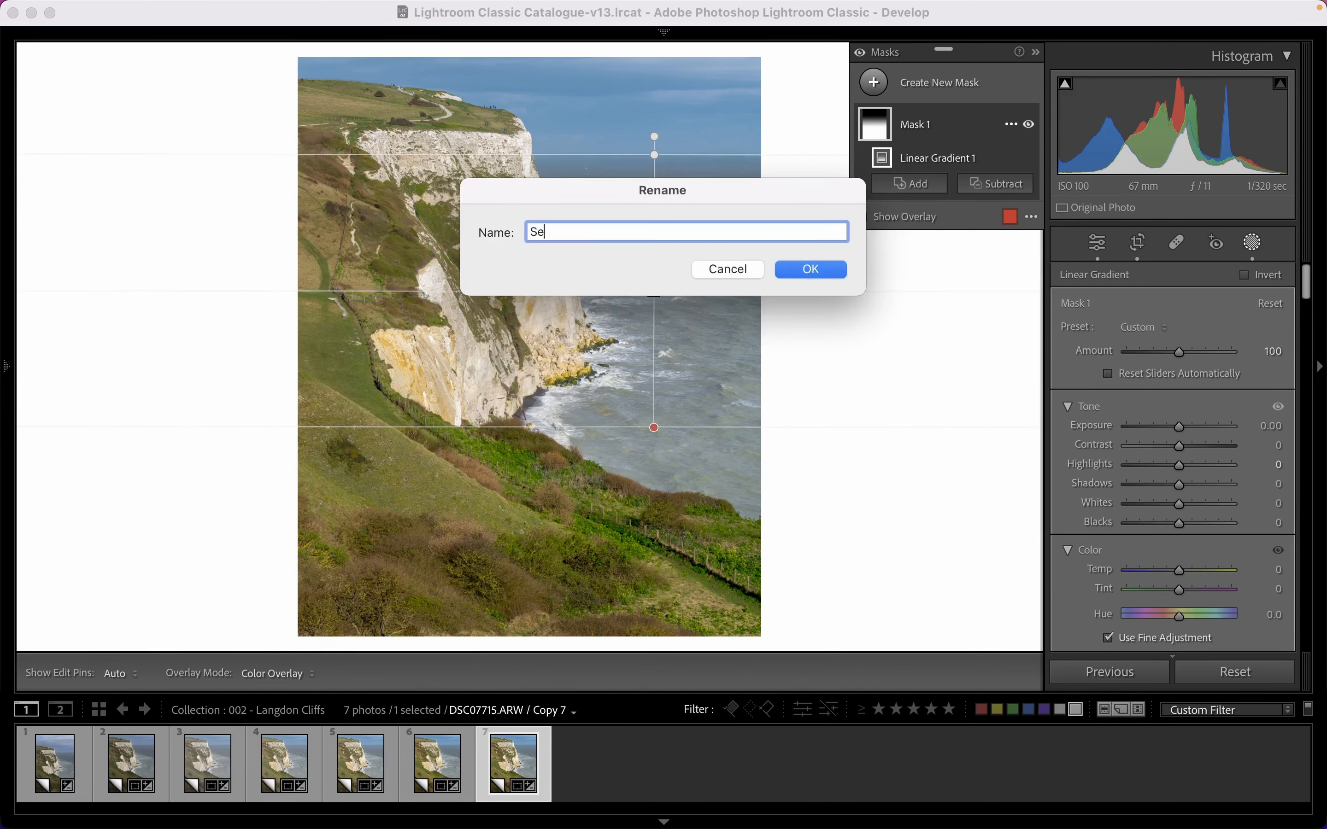
{"action": "type", "text": "a"}
{"action": "key", "text": "Return"}
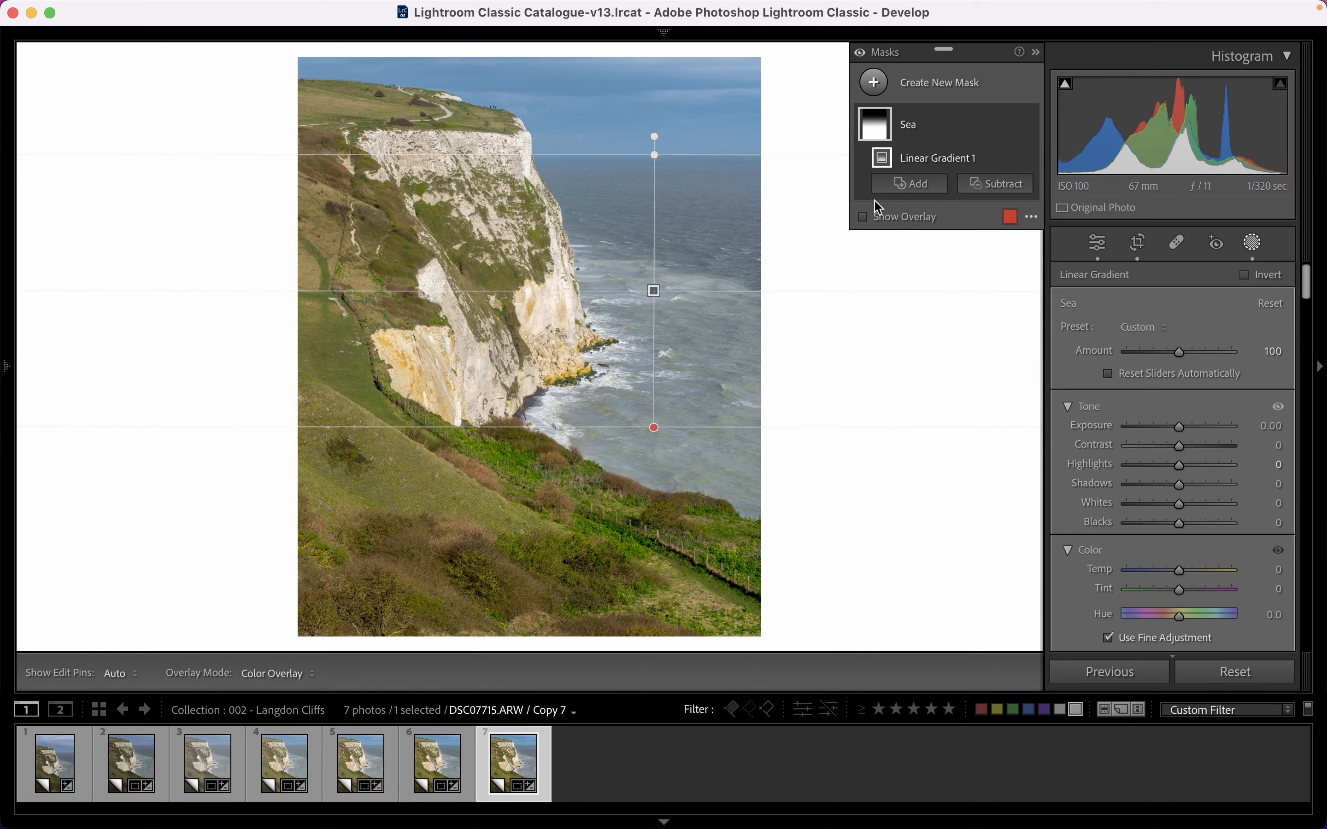
Show the mask overlay and add a non-inverted subtracting brush to the Sea mask, size 14, Feather 36, Flow 100, with Auto Mask on.
{"action": "left_click", "coordinate": [865, 216]}
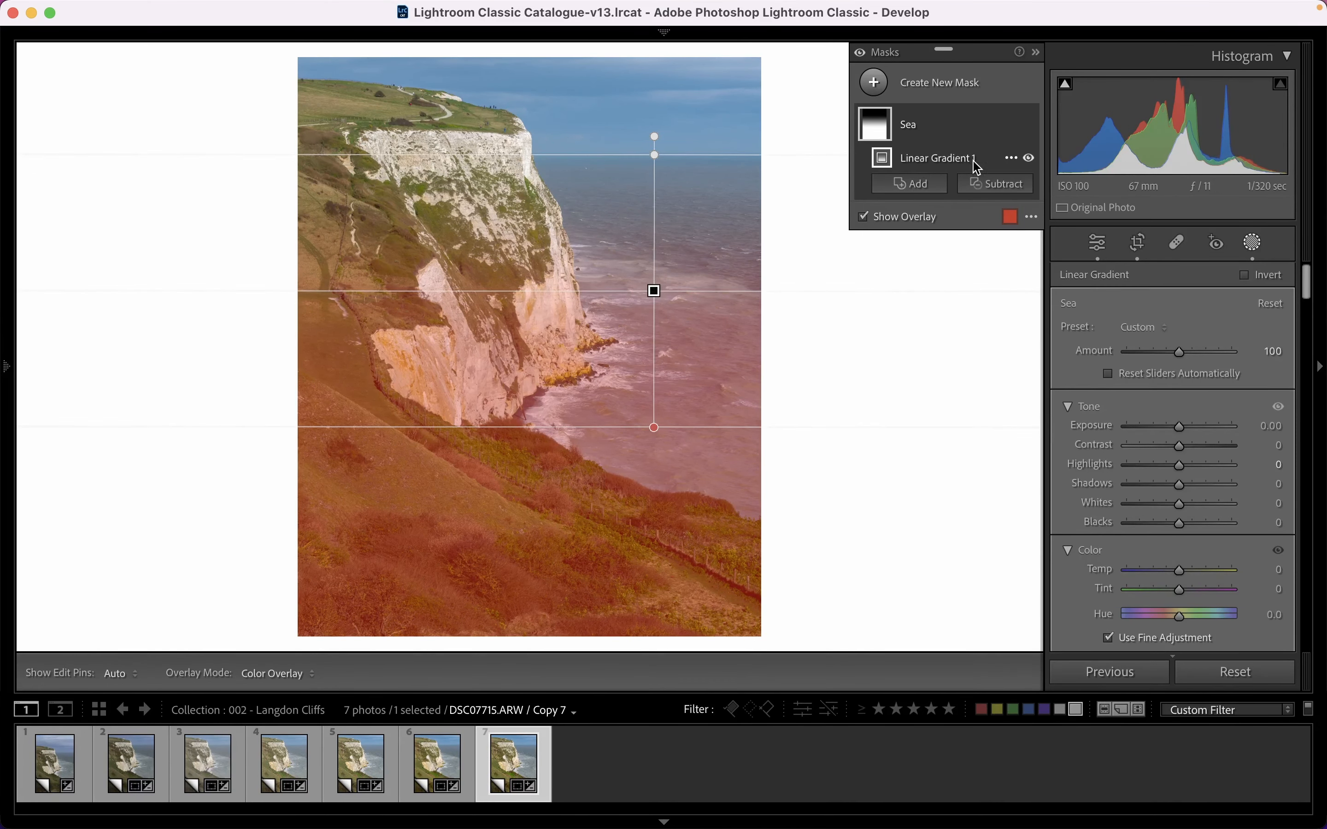
{"action": "left_click", "coordinate": [1012, 159]}
{"action": "mouse_move", "coordinate": [1042, 250]}
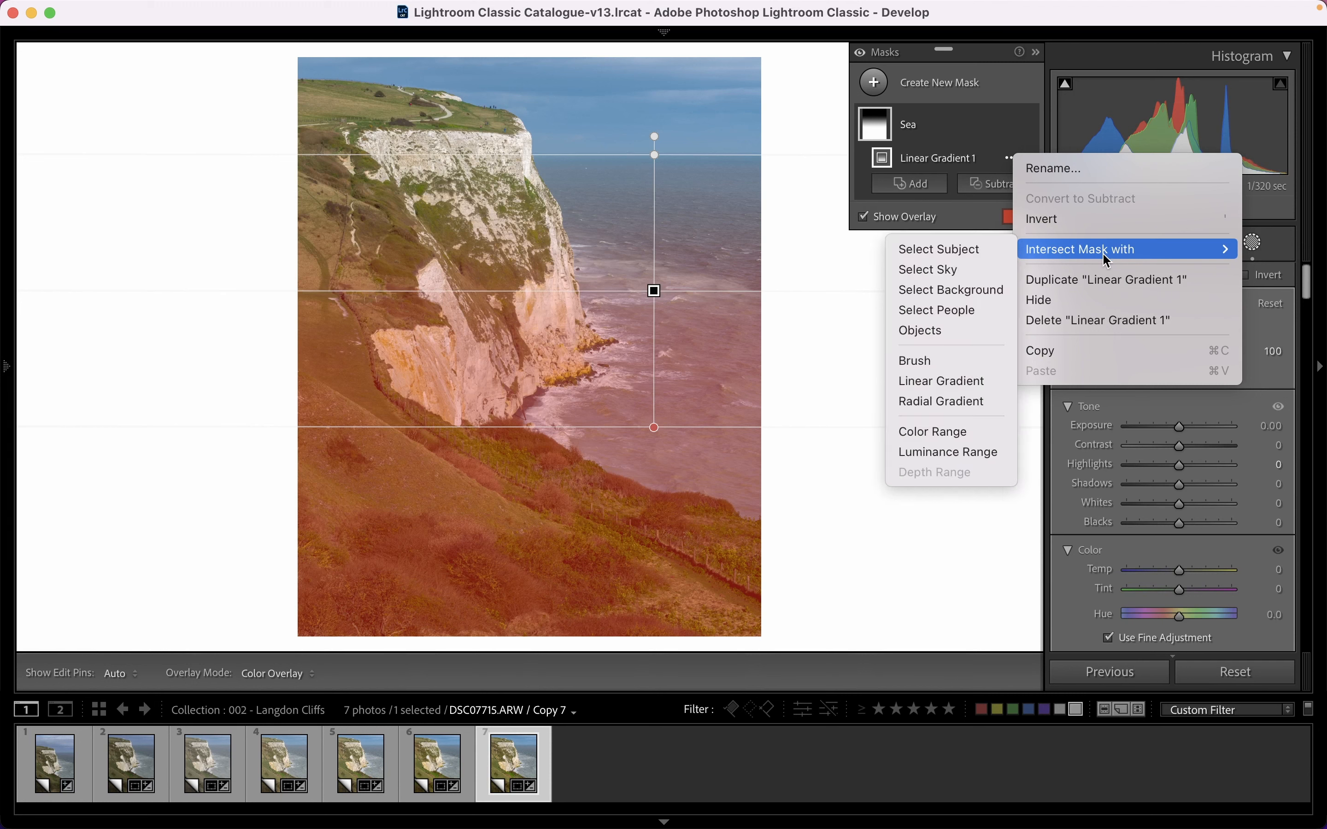
{"action": "left_click", "coordinate": [941, 362]}
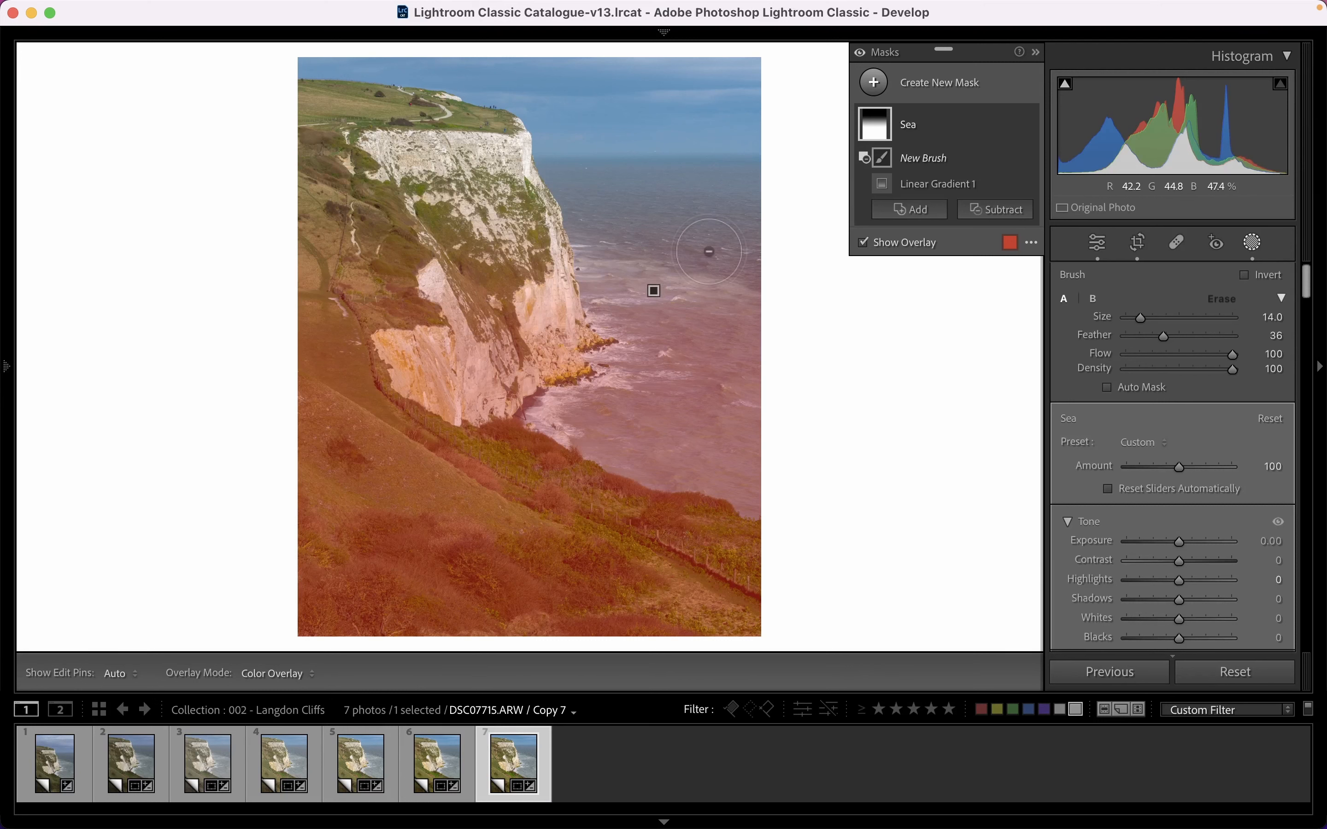
{"action": "left_click", "coordinate": [1260, 276]}
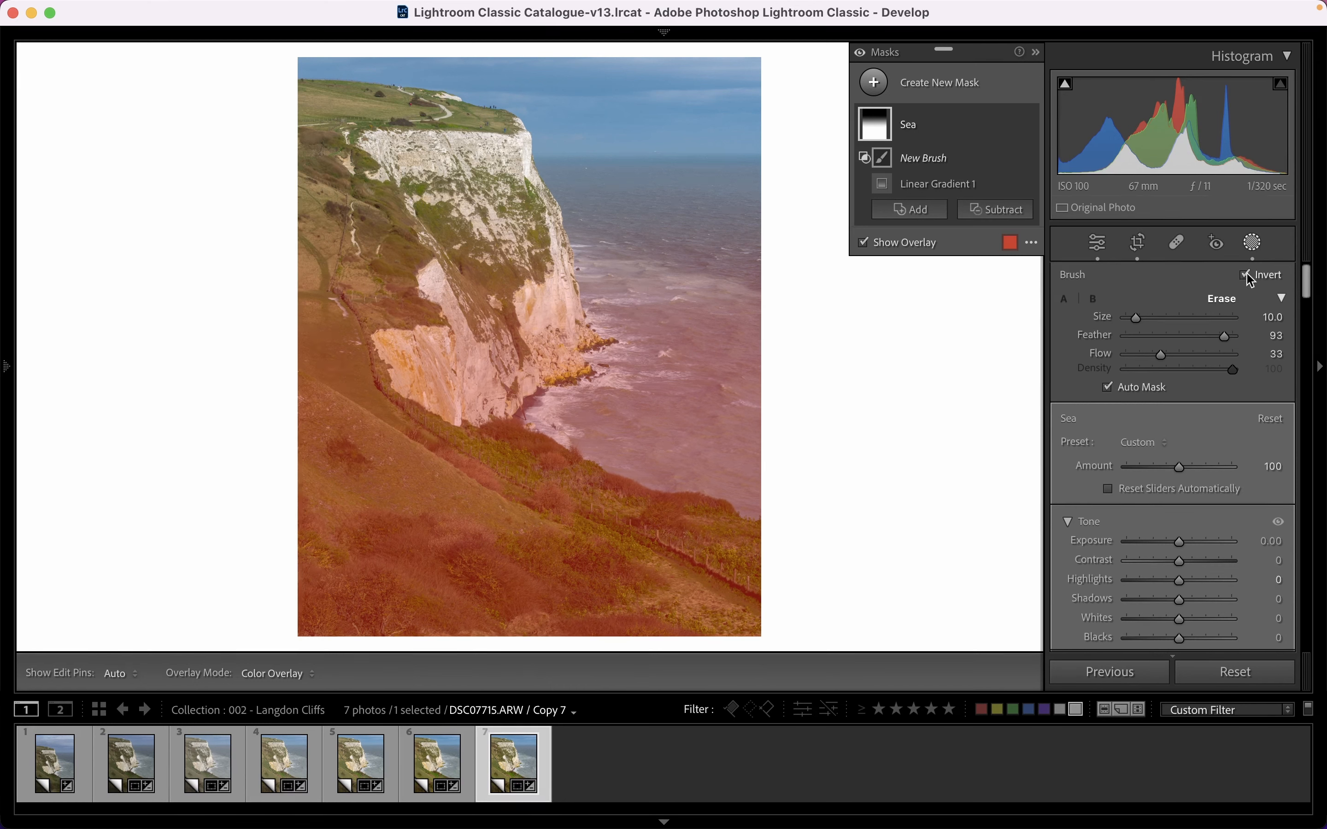
{"action": "left_click", "coordinate": [1264, 279]}
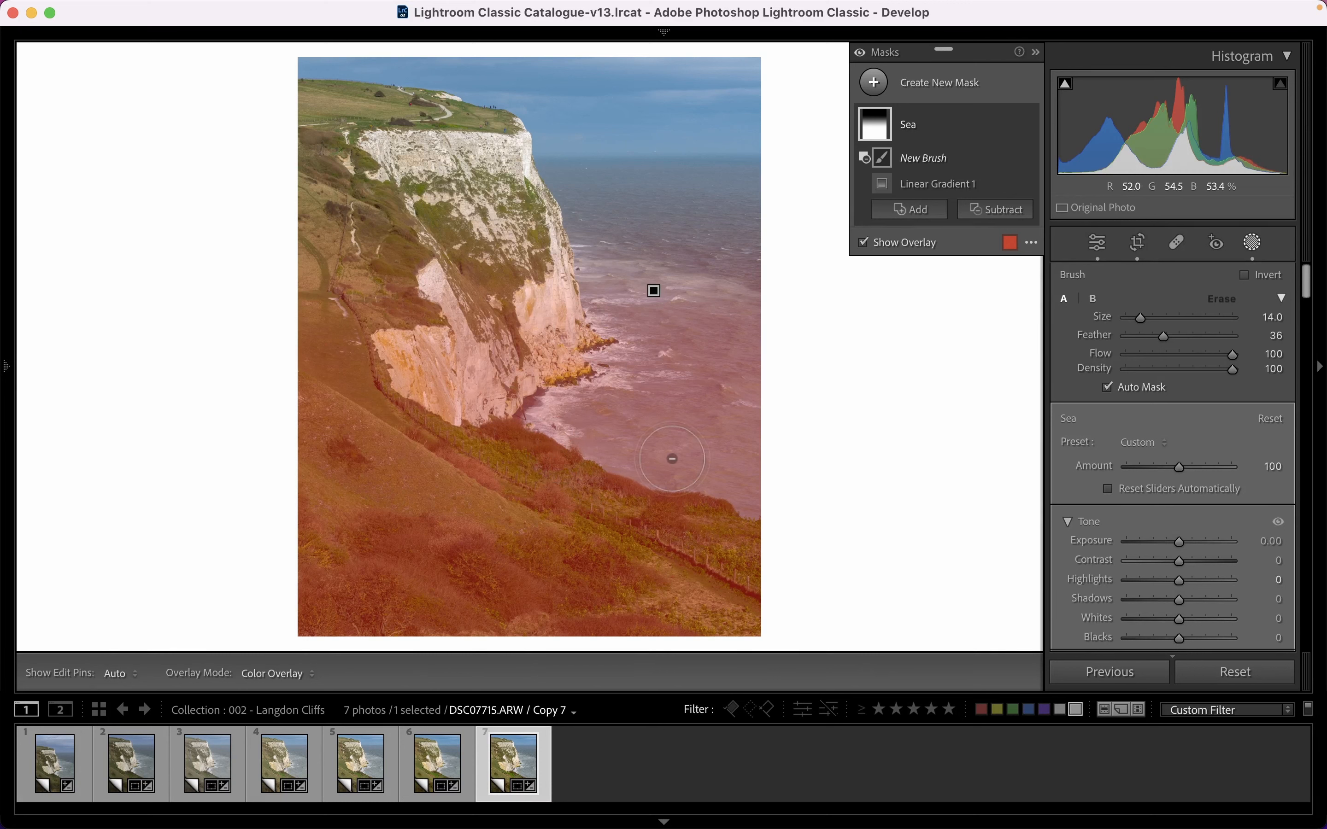
Brush the land out of the Sea mask, using Auto Mask along the cliff edge and shoreline and none elsewhere, and hide the overlay.
{"action": "key", "text": "h"}
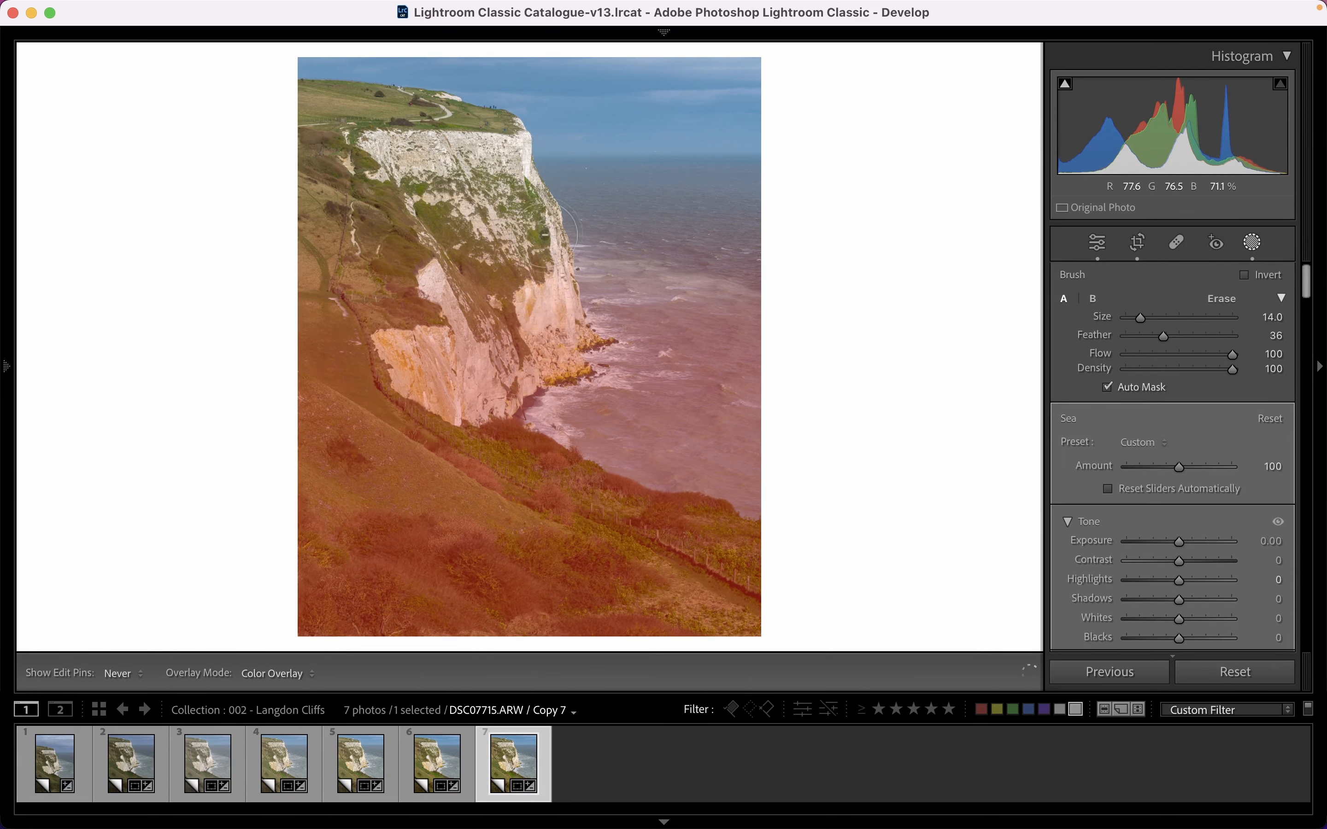
{"action": "mouse_move", "coordinate": [552, 253]}
{"action": "left_mouse_down"}
{"action": "mouse_move", "coordinate": [566, 330]}
{"action": "mouse_move", "coordinate": [585, 335]}
{"action": "mouse_move", "coordinate": [566, 345]}
{"action": "mouse_move", "coordinate": [567, 363]}
{"action": "mouse_move", "coordinate": [514, 377]}
{"action": "mouse_move", "coordinate": [483, 422]}
{"action": "mouse_move", "coordinate": [615, 500]}
{"action": "mouse_move", "coordinate": [756, 538]}
{"action": "mouse_move", "coordinate": [658, 566]}
{"action": "mouse_move", "coordinate": [678, 567]}
{"action": "mouse_move", "coordinate": [649, 562]}
{"action": "mouse_move", "coordinate": [729, 568]}
{"action": "mouse_move", "coordinate": [751, 554]}
{"action": "mouse_move", "coordinate": [767, 625]}
{"action": "left_mouse_up"}
{"action": "left_click", "coordinate": [1107, 387]}
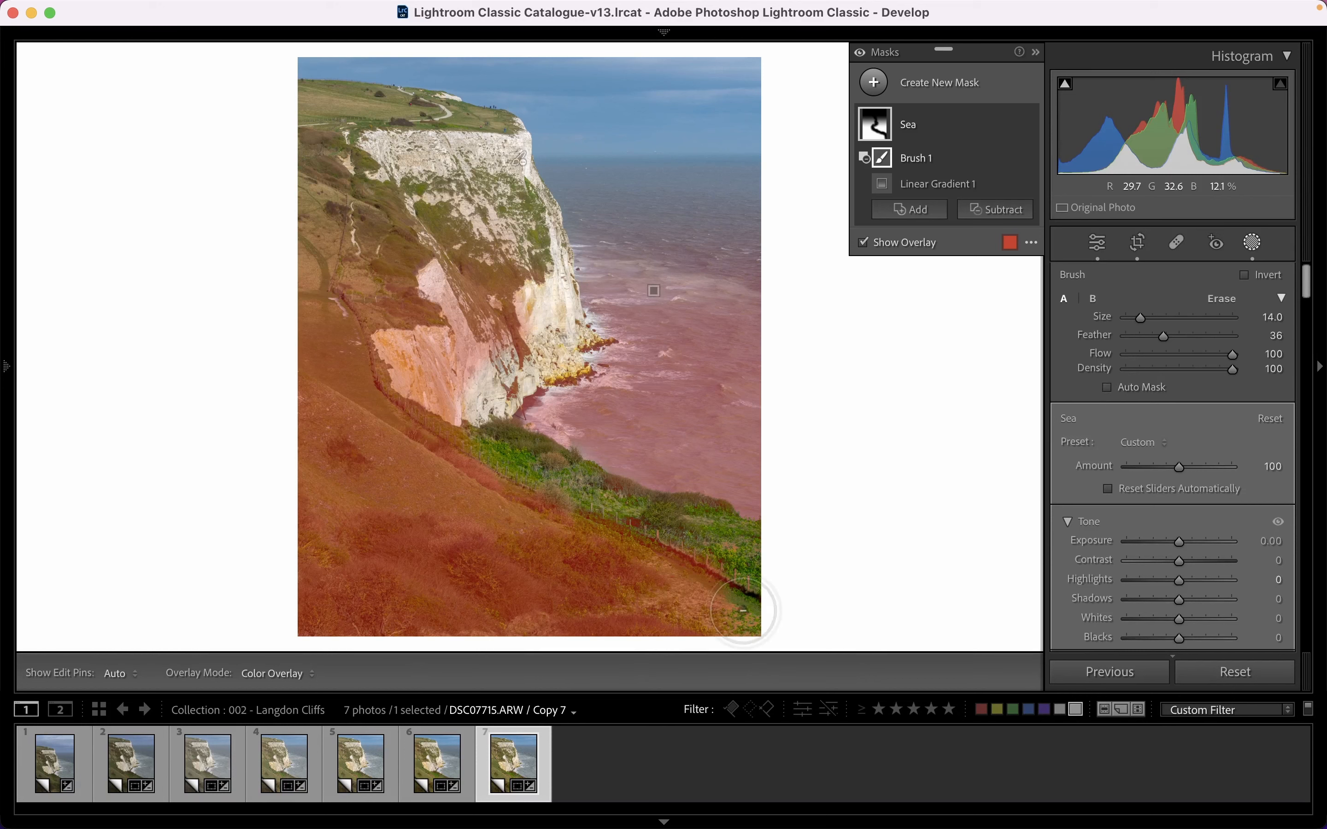
{"action": "mouse_move", "coordinate": [768, 622]}
{"action": "left_mouse_down"}
{"action": "mouse_move", "coordinate": [317, 627]}
{"action": "mouse_move", "coordinate": [651, 627]}
{"action": "mouse_move", "coordinate": [320, 627]}
{"action": "mouse_move", "coordinate": [400, 590]}
{"action": "mouse_move", "coordinate": [755, 562]}
{"action": "mouse_move", "coordinate": [329, 483]}
{"action": "mouse_move", "coordinate": [340, 274]}
{"action": "mouse_move", "coordinate": [485, 279]}
{"action": "mouse_move", "coordinate": [485, 515]}
{"action": "left_mouse_up"}
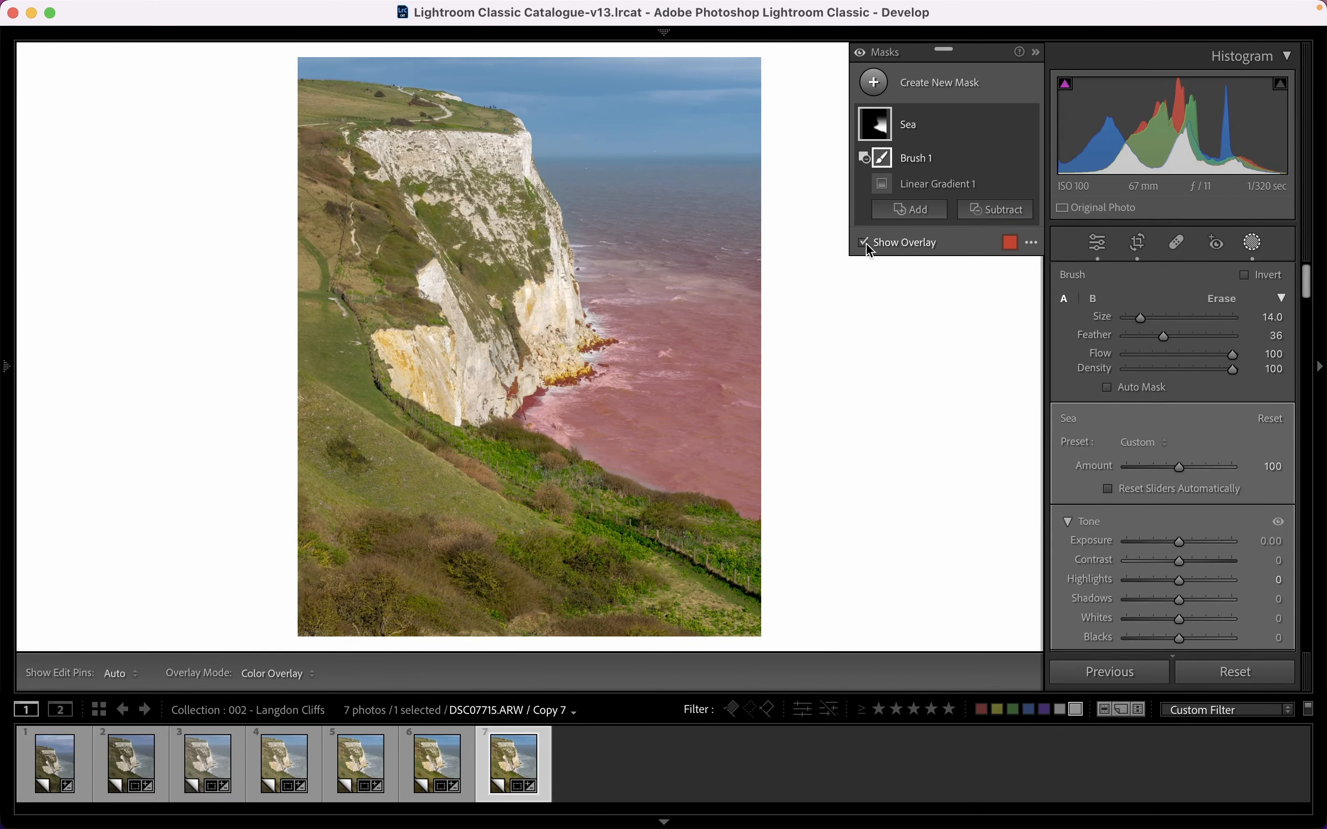
{"action": "left_click", "coordinate": [865, 244]}
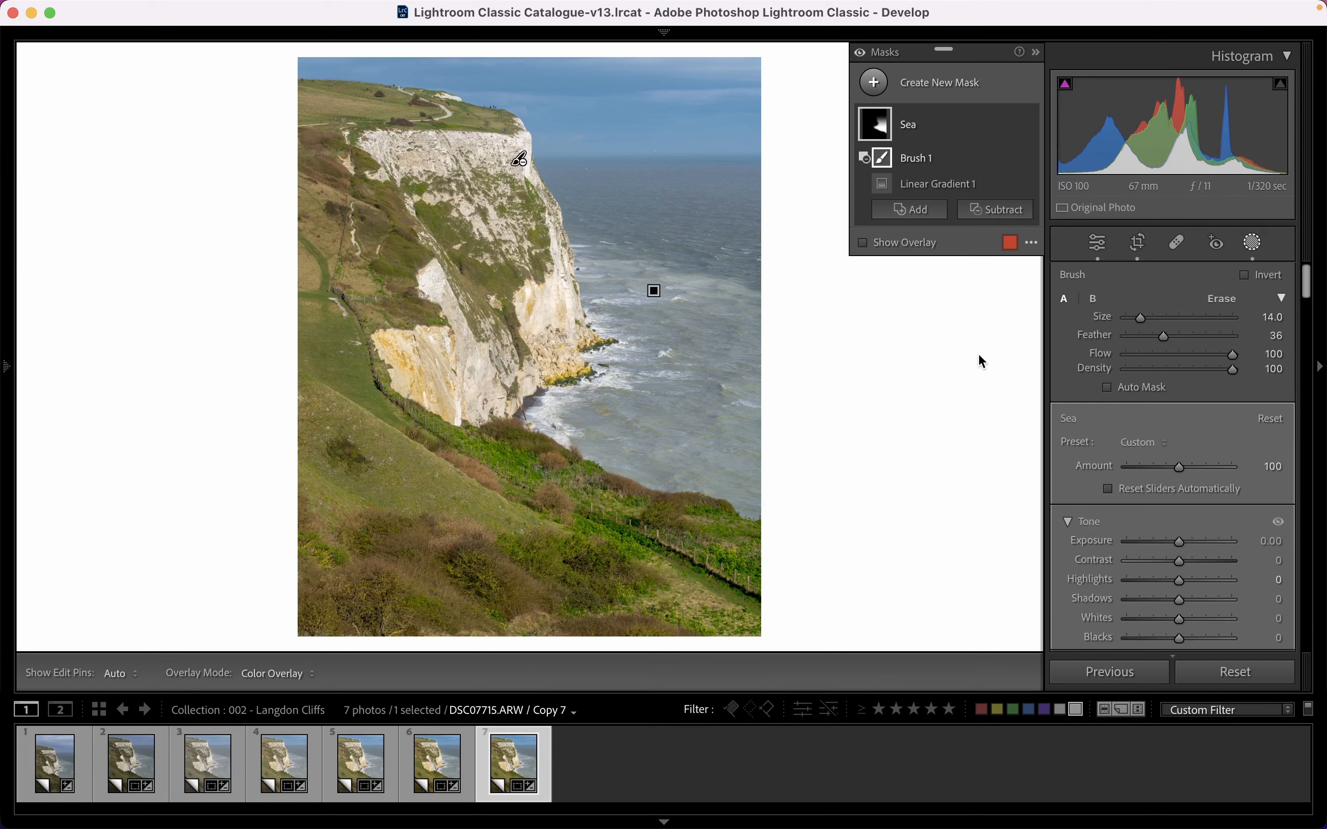
Set the Sea mask's Clarity to 64.
{"action": "scroll", "coordinate": [1242, 573], "scroll_direction": "down", "scroll_amount": 5}
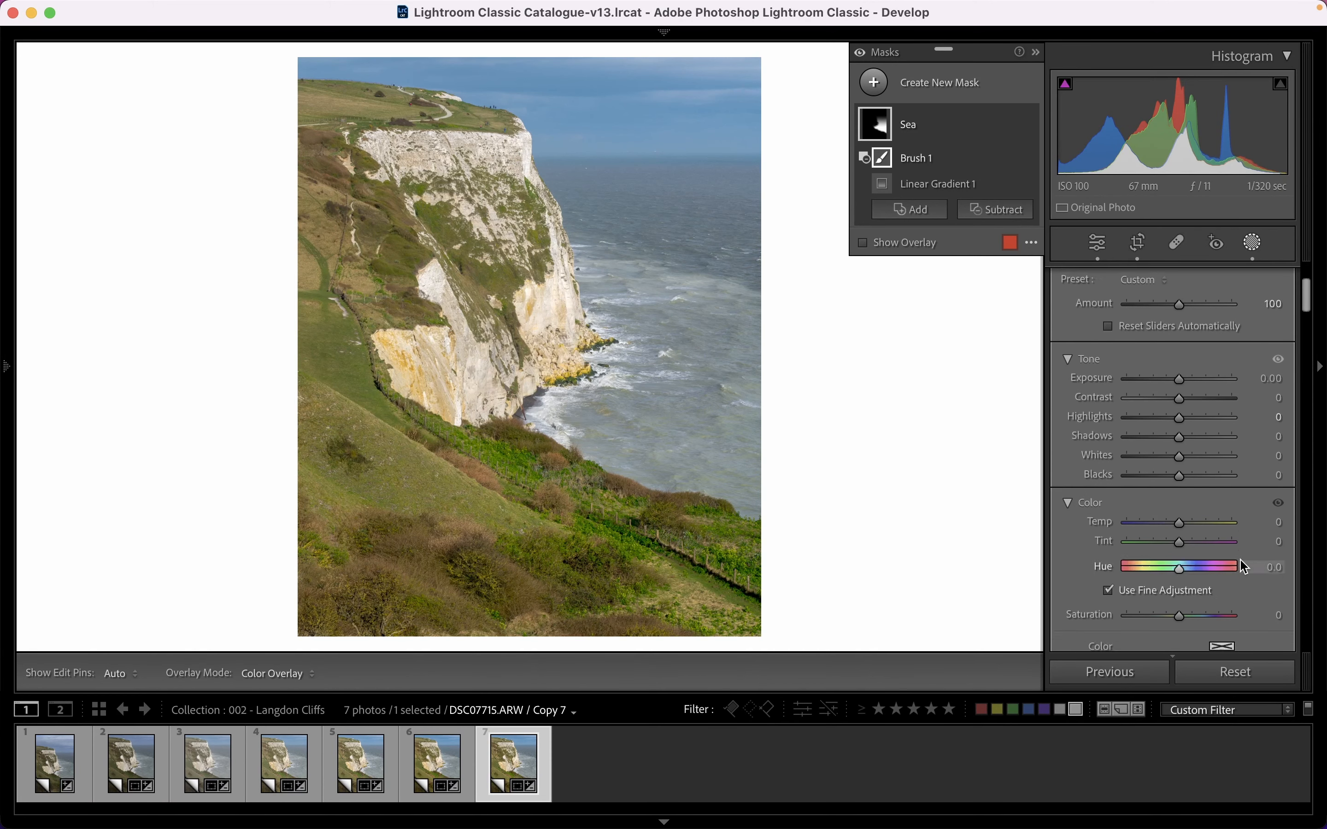
{"action": "scroll", "coordinate": [1244, 566], "scroll_direction": "down", "scroll_amount": 8}
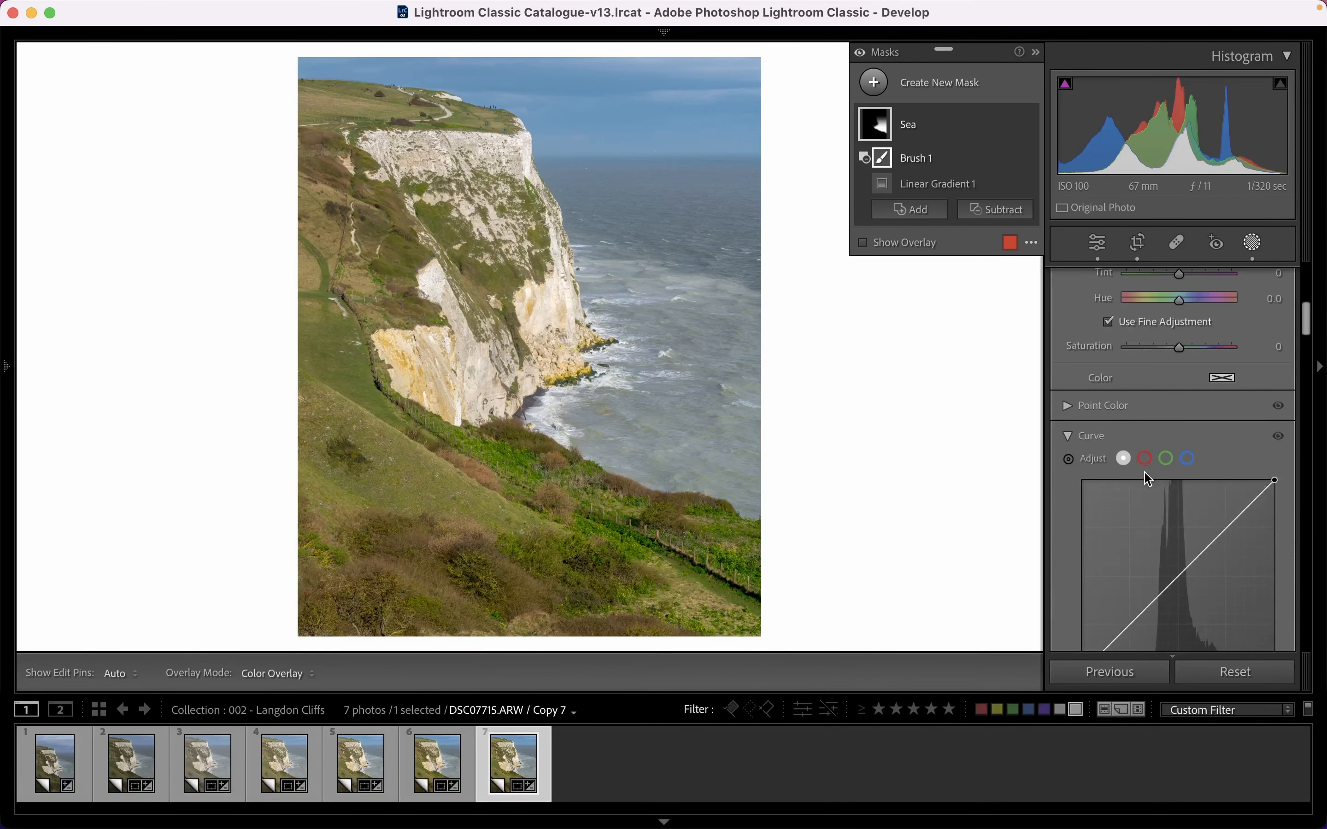
{"action": "scroll", "coordinate": [1144, 471], "scroll_direction": "up", "scroll_amount": 5}
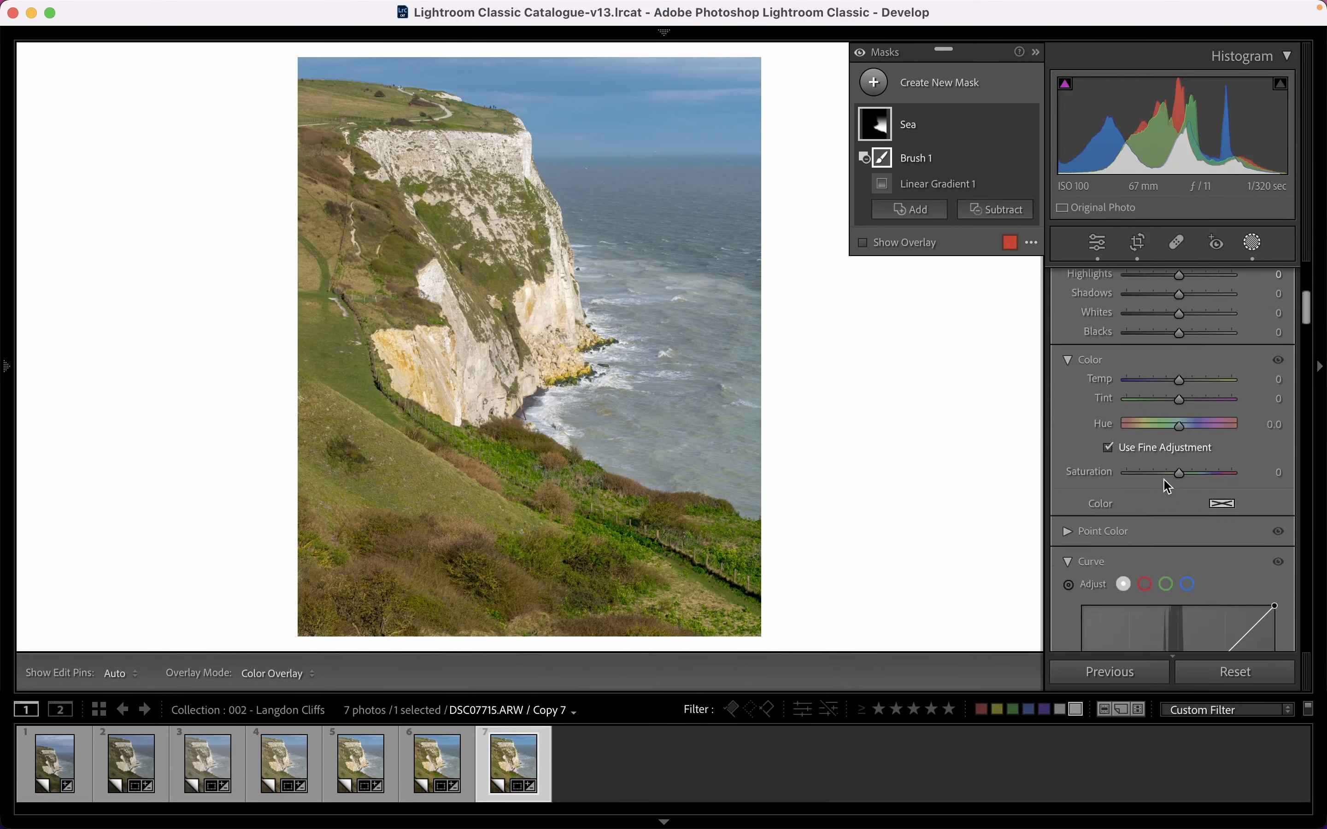
{"action": "scroll", "coordinate": [1167, 486], "scroll_direction": "down", "scroll_amount": 12}
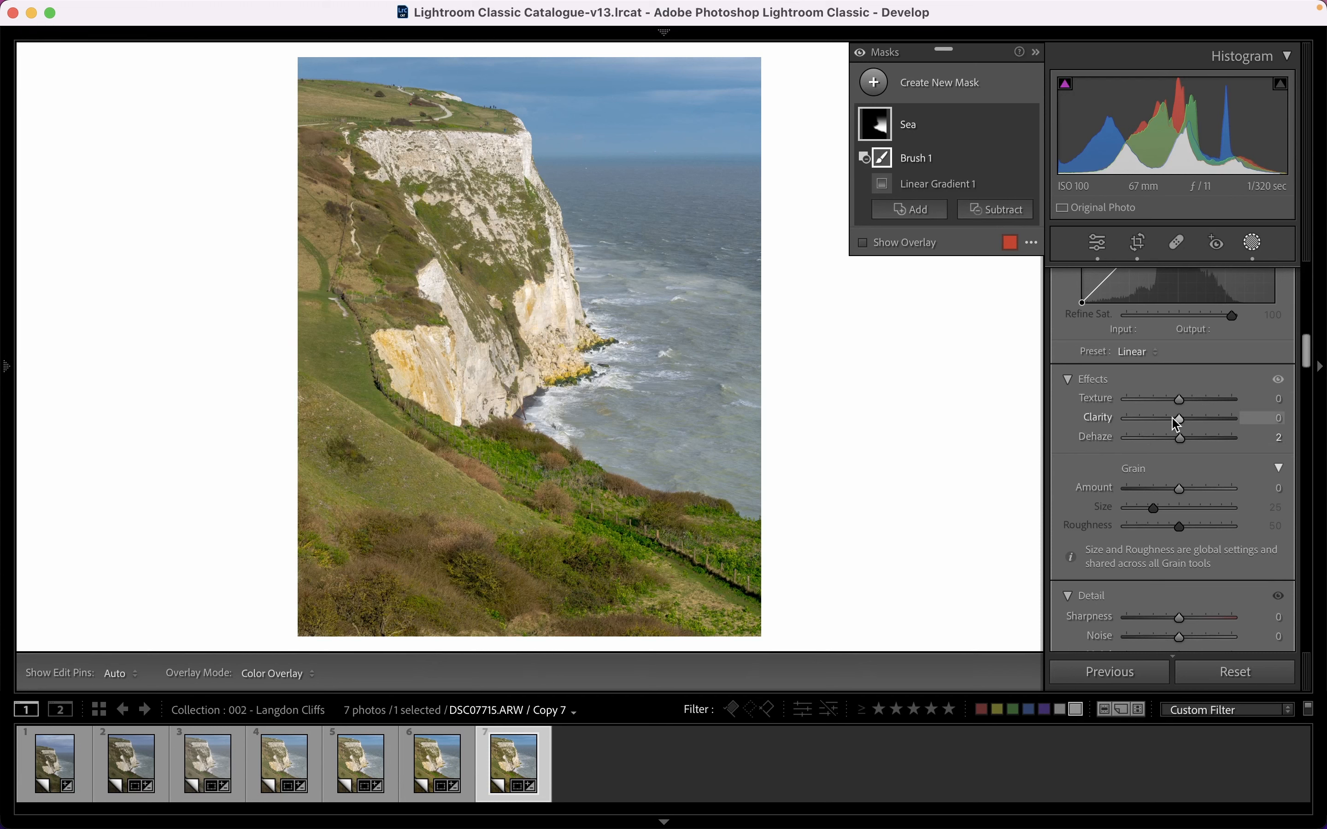
{"action": "left_click_drag", "start_coordinate": [1180, 423], "coordinate": [1211, 426]}
Shape the Sea mask's curve into an S with its lower point at 72/48 and a highlight point, and compare with the previous copy.
{"action": "scroll", "coordinate": [1142, 432], "scroll_direction": "up", "scroll_amount": 4}
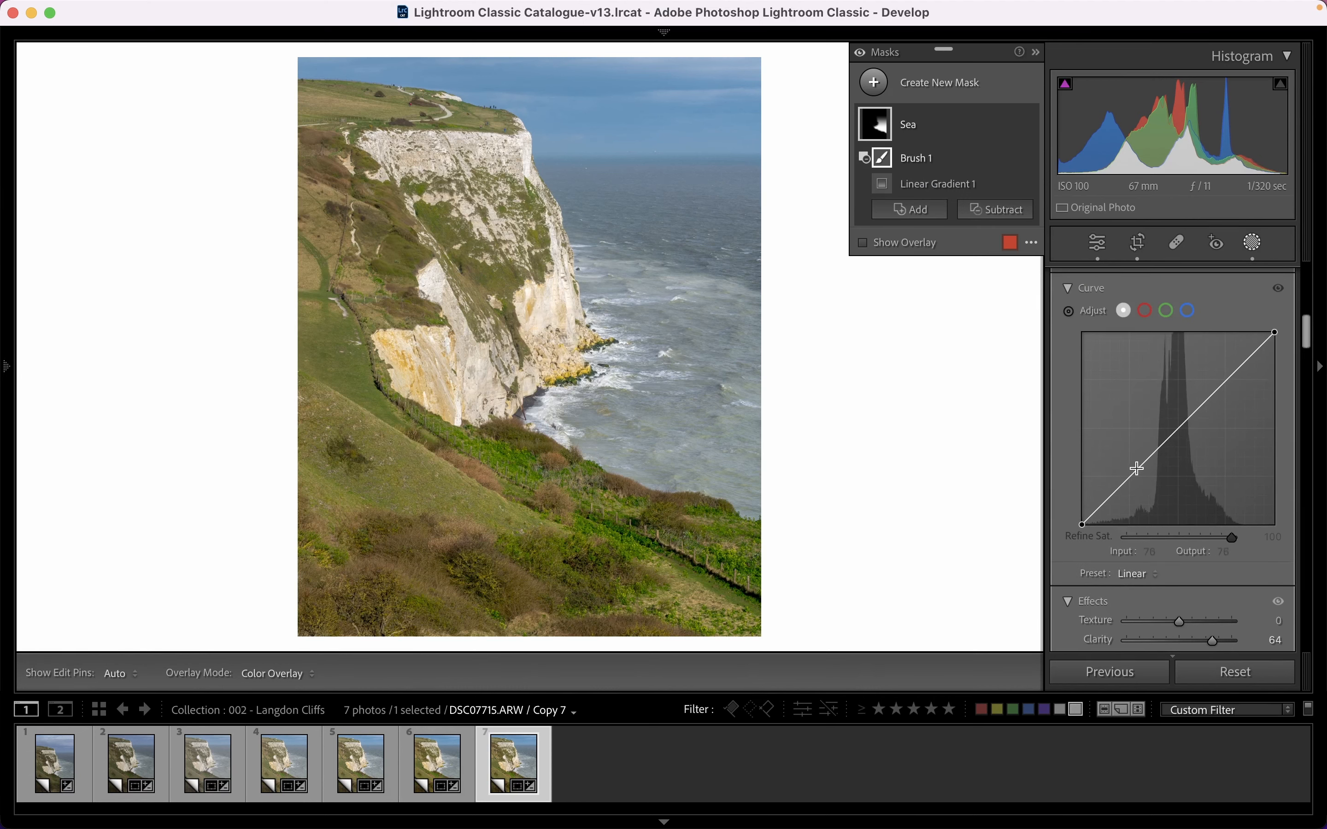
{"action": "left_click_drag", "start_coordinate": [1133, 475], "coordinate": [1139, 481]}
{"action": "left_click_drag", "start_coordinate": [1227, 383], "coordinate": [1222, 384]}
{"action": "left_click_drag", "start_coordinate": [1136, 480], "coordinate": [1137, 488]}
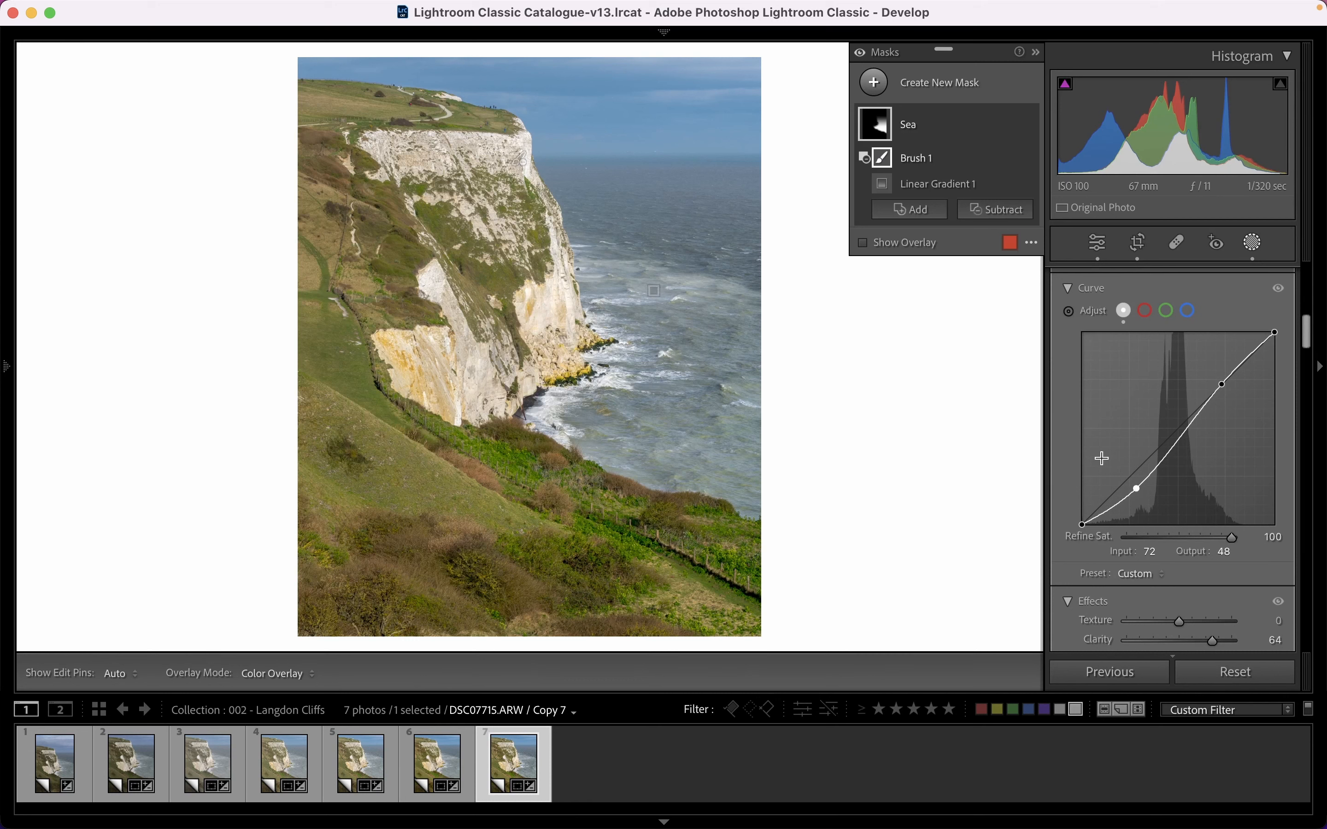
{"action": "left_click", "coordinate": [435, 770]}
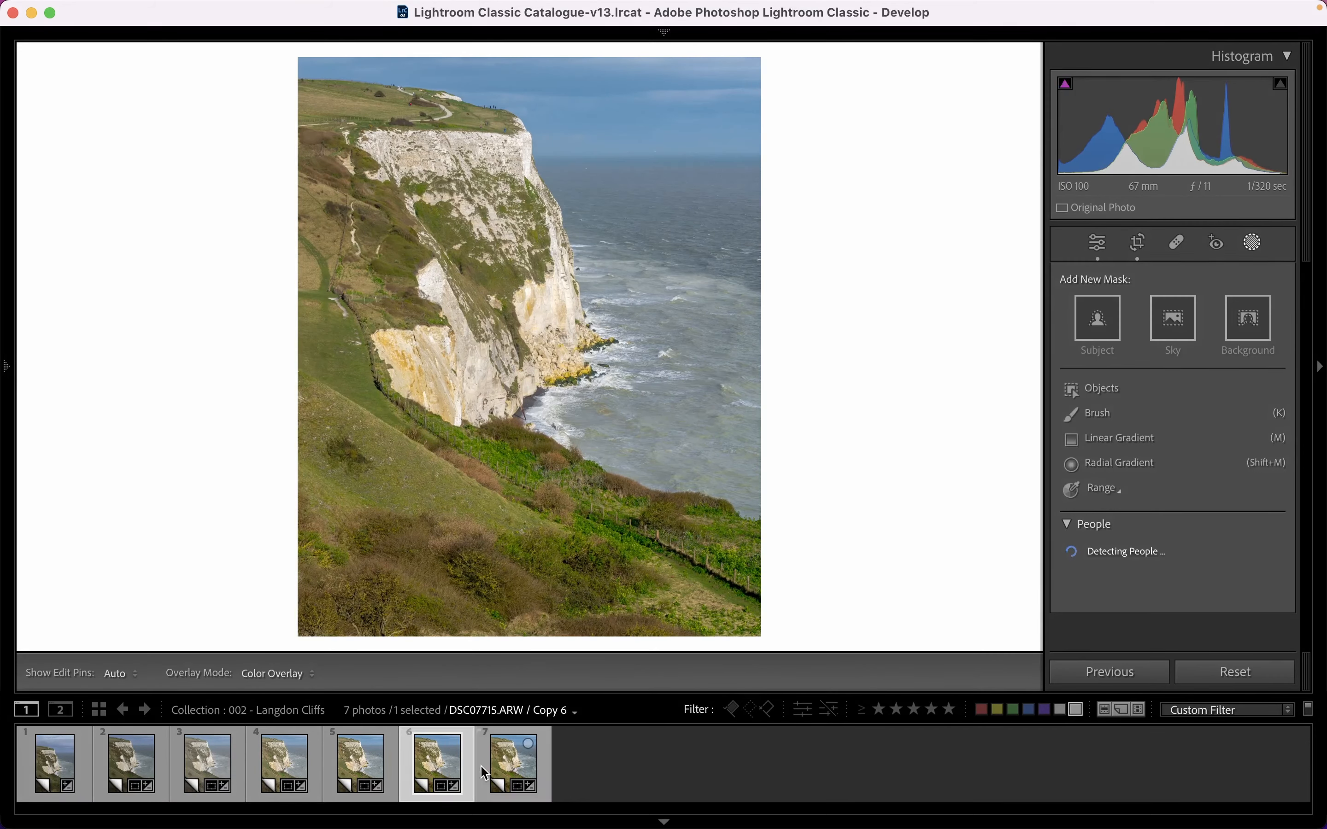
{"action": "left_click", "coordinate": [516, 771]}
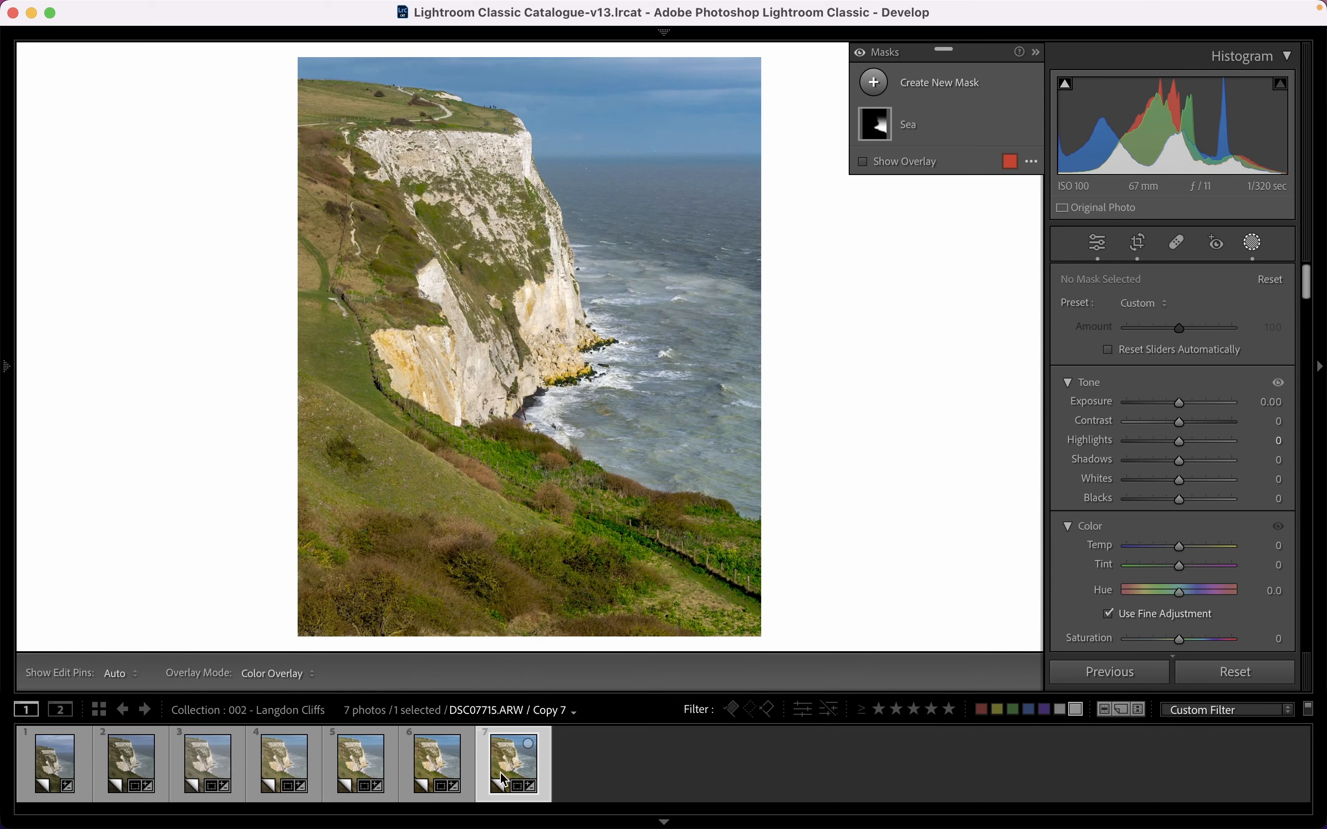
{"action": "left_click", "coordinate": [437, 772]}
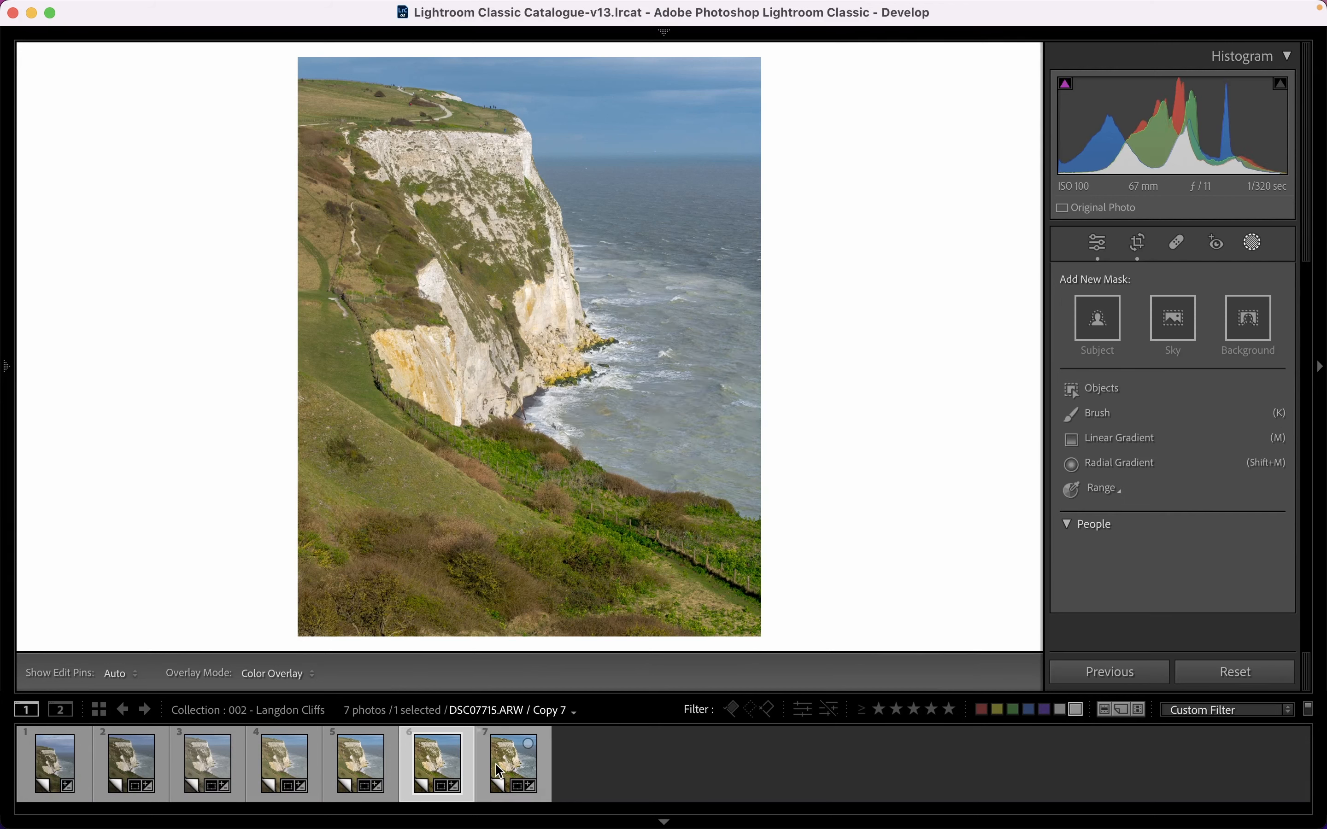
{"action": "left_click", "coordinate": [514, 771]}
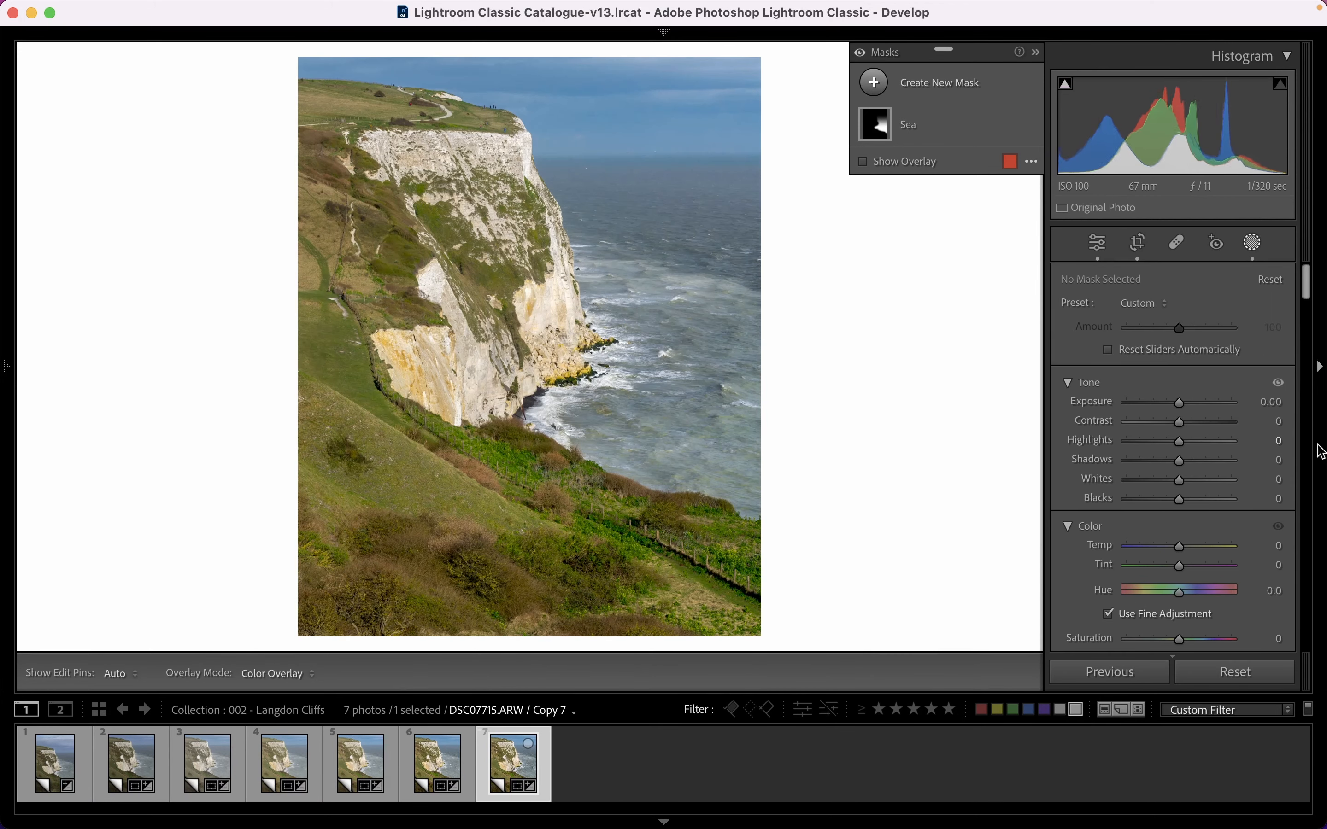
Lower the shadow point of the Sea mask's curve to input 79, output 29.
{"action": "scroll", "coordinate": [1214, 518], "scroll_direction": "down", "scroll_amount": 10}
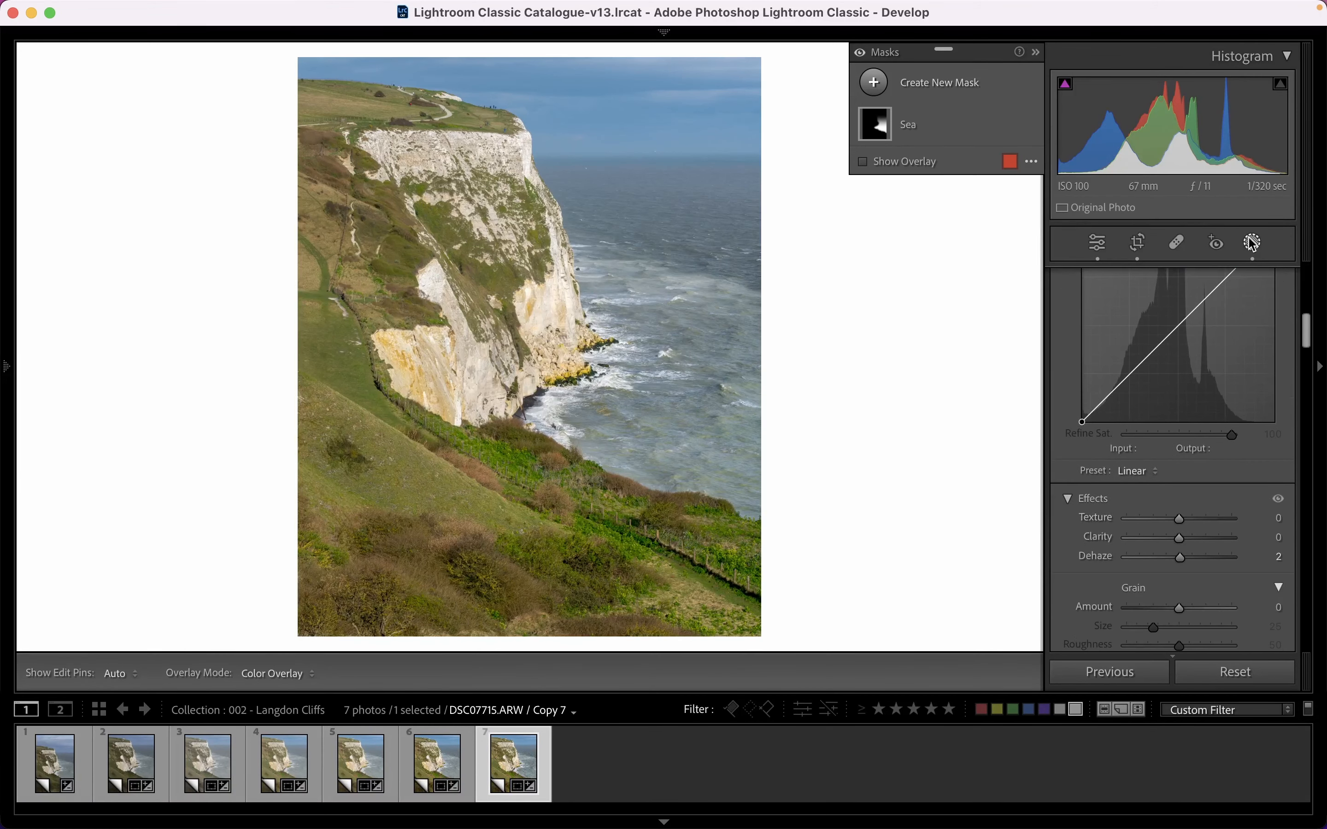
{"action": "left_click", "coordinate": [928, 120]}
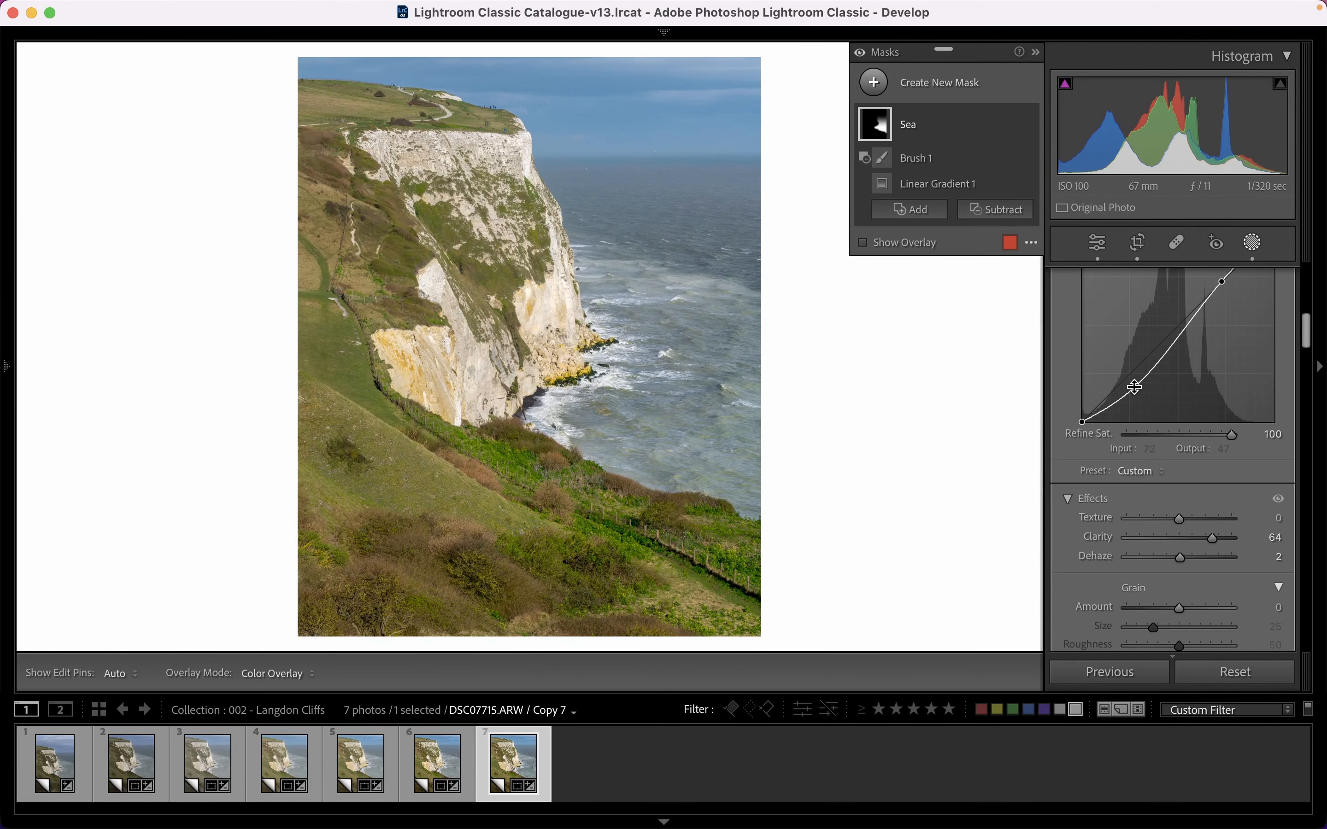
{"action": "left_click_drag", "start_coordinate": [1134, 387], "coordinate": [1145, 408]}
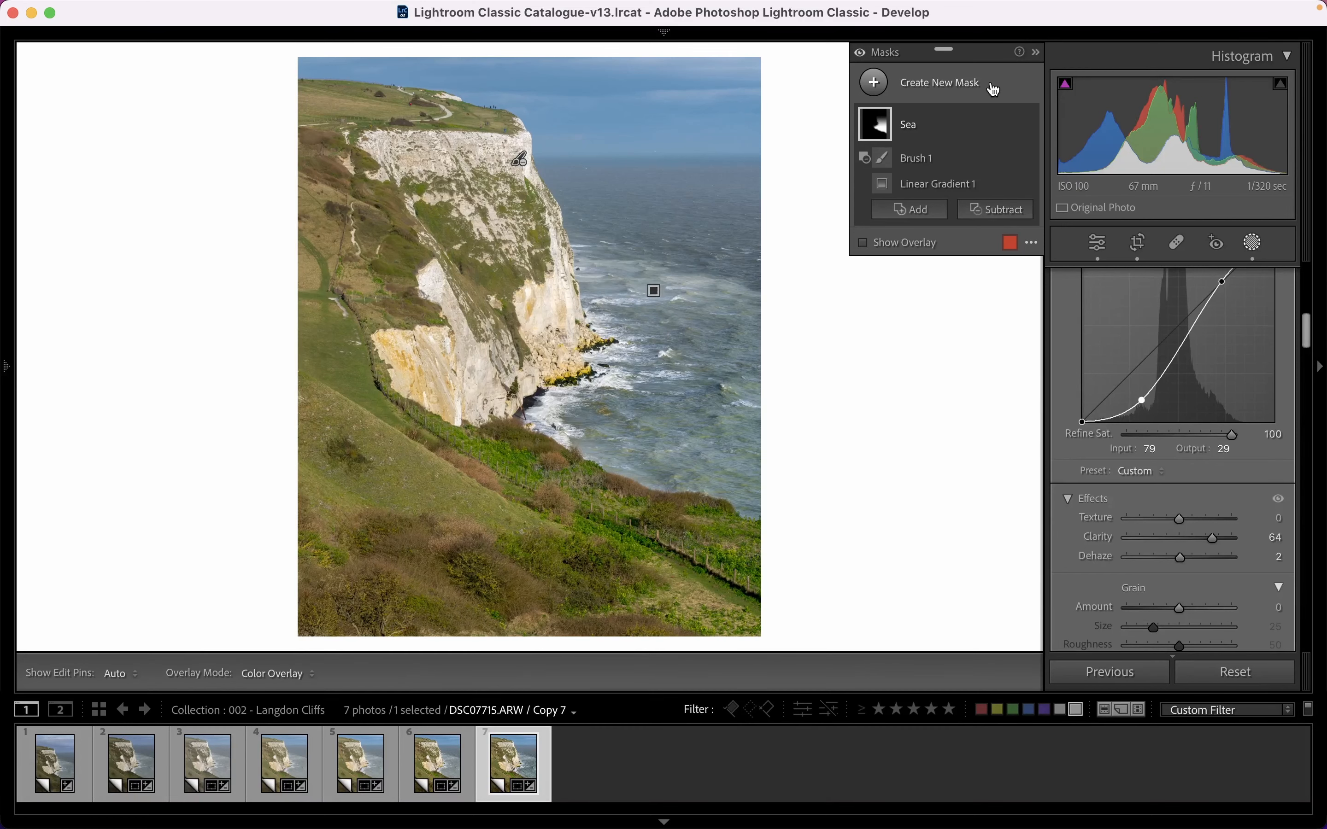
Create a virtual copy of Copy 7 and add a linear gradient mask centred at clifftop level and fading down the cliff, with the overlay shown.
{"action": "right_click", "coordinate": [505, 763]}
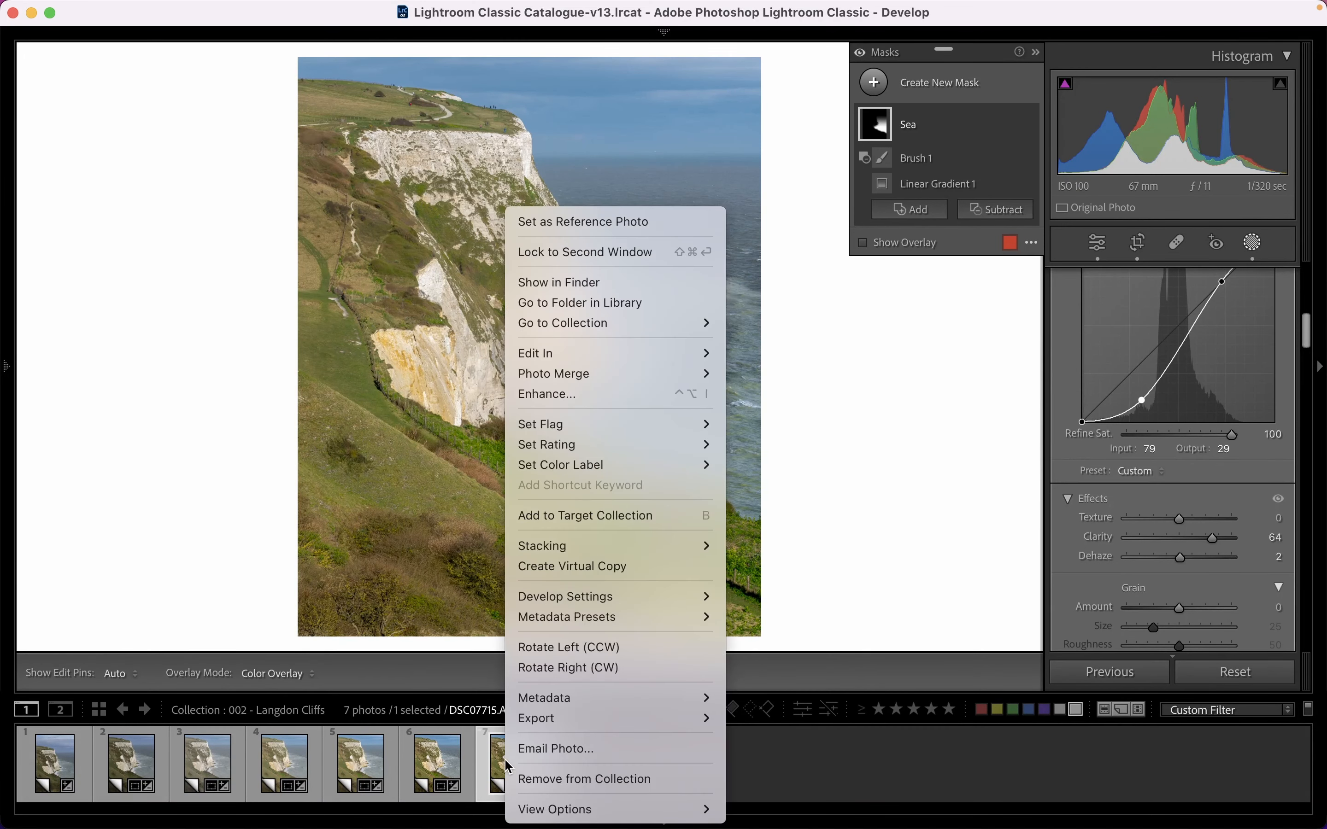
{"action": "left_click", "coordinate": [552, 570]}
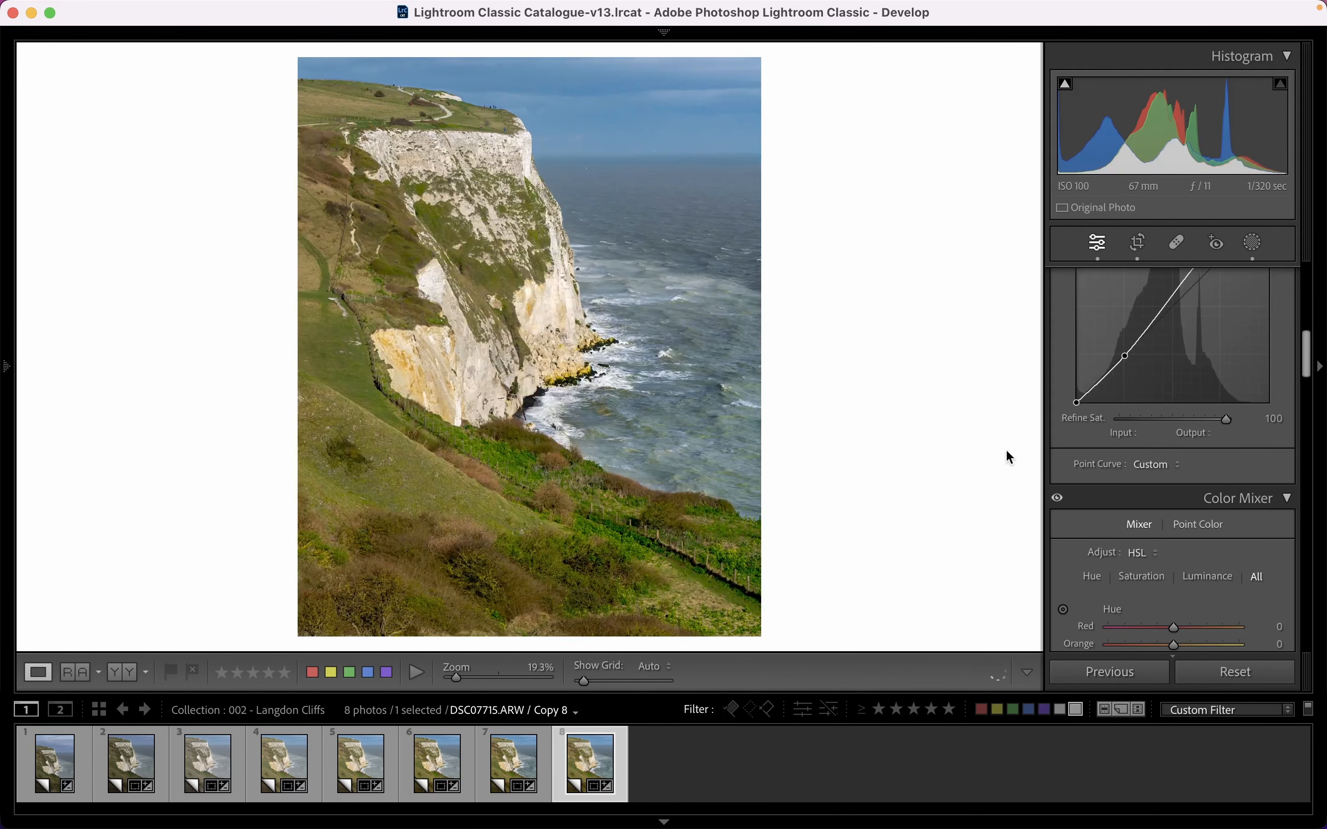
{"action": "left_click", "coordinate": [1257, 253]}
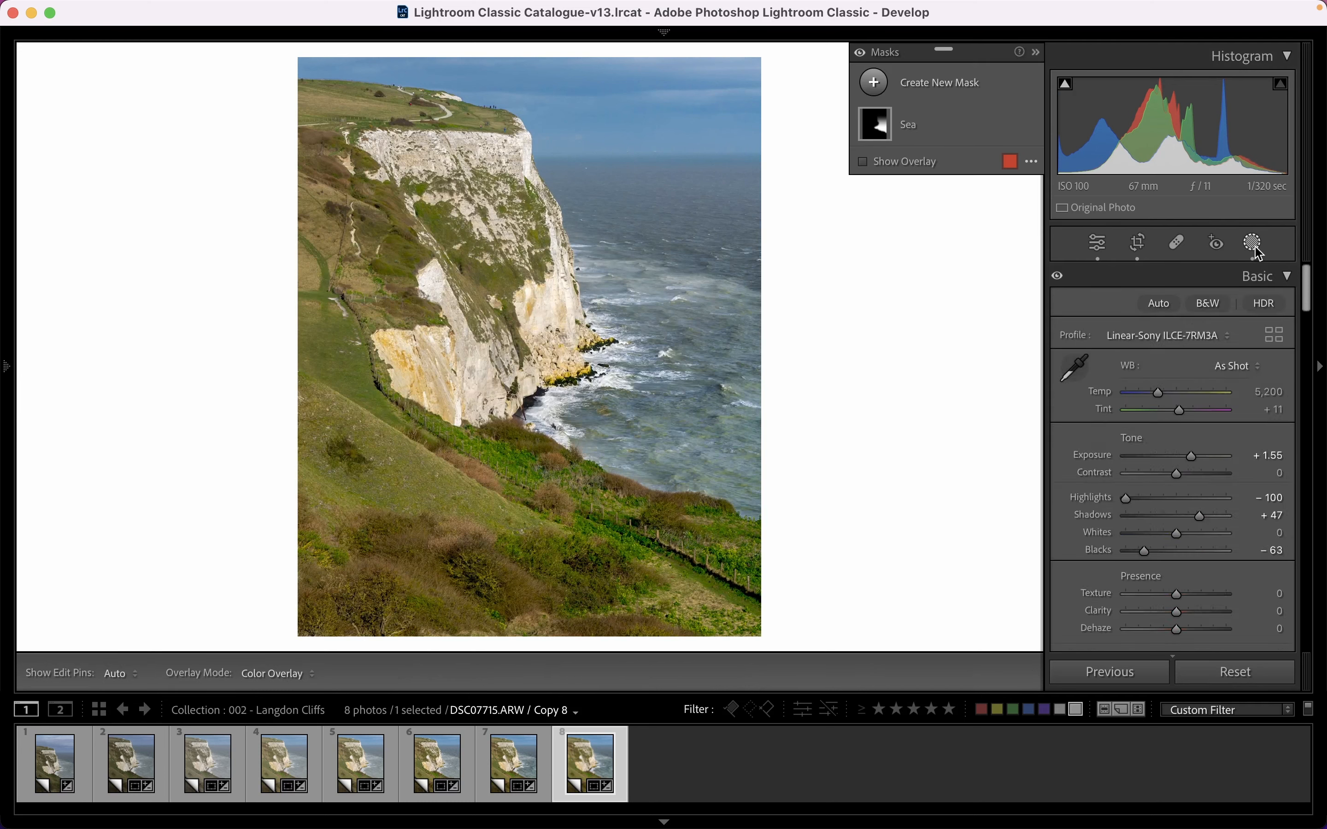
{"action": "left_click", "coordinate": [884, 89]}
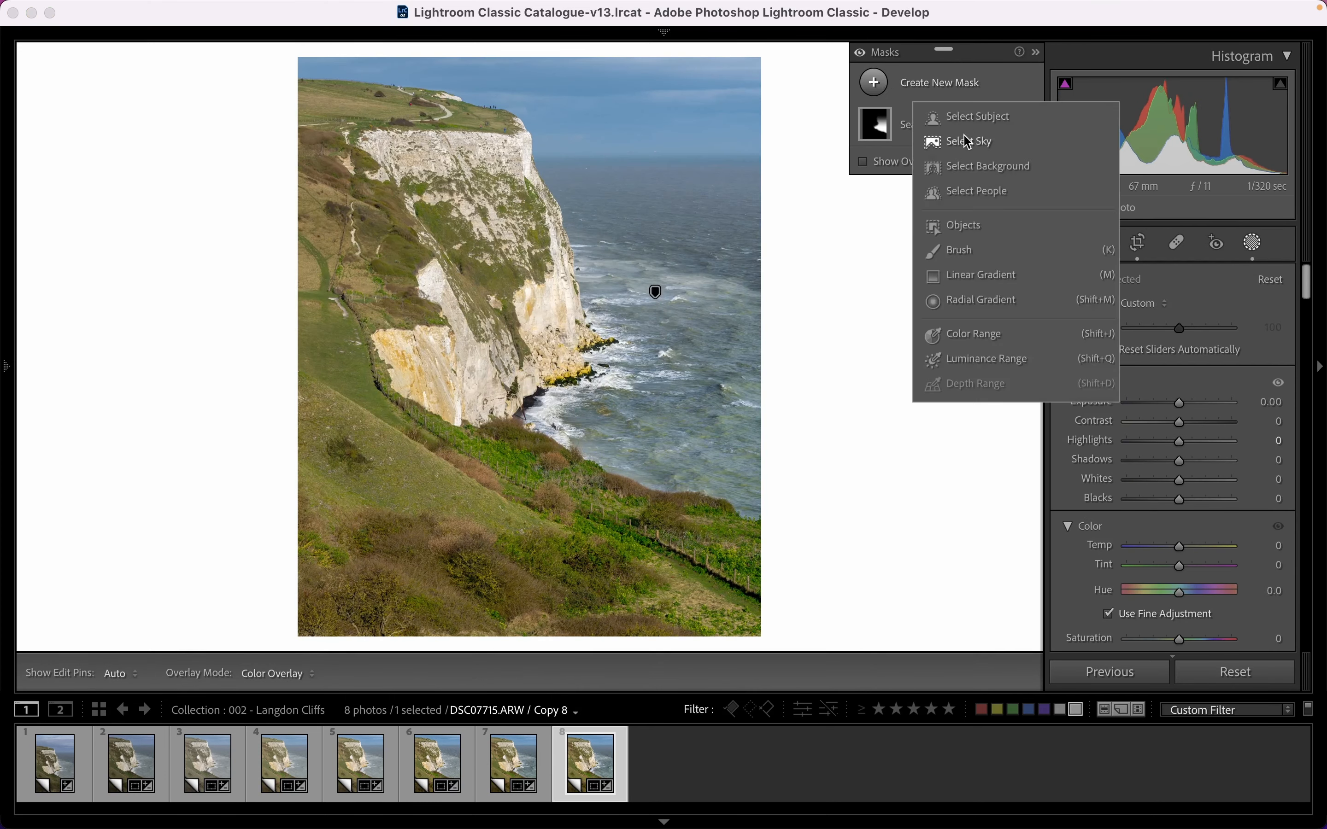
{"action": "left_click", "coordinate": [984, 276]}
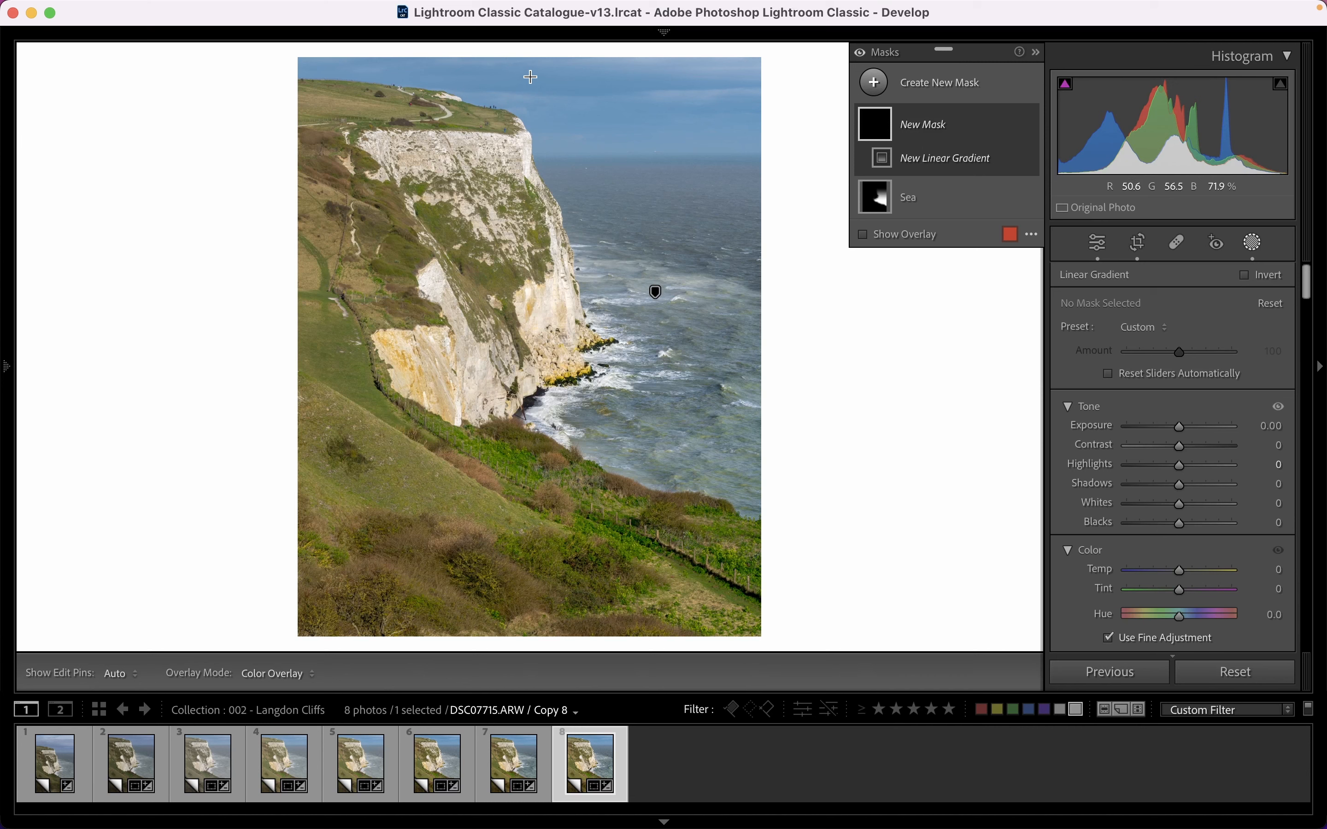
{"action": "left_click_drag", "start_coordinate": [534, 63], "coordinate": [535, 466]}
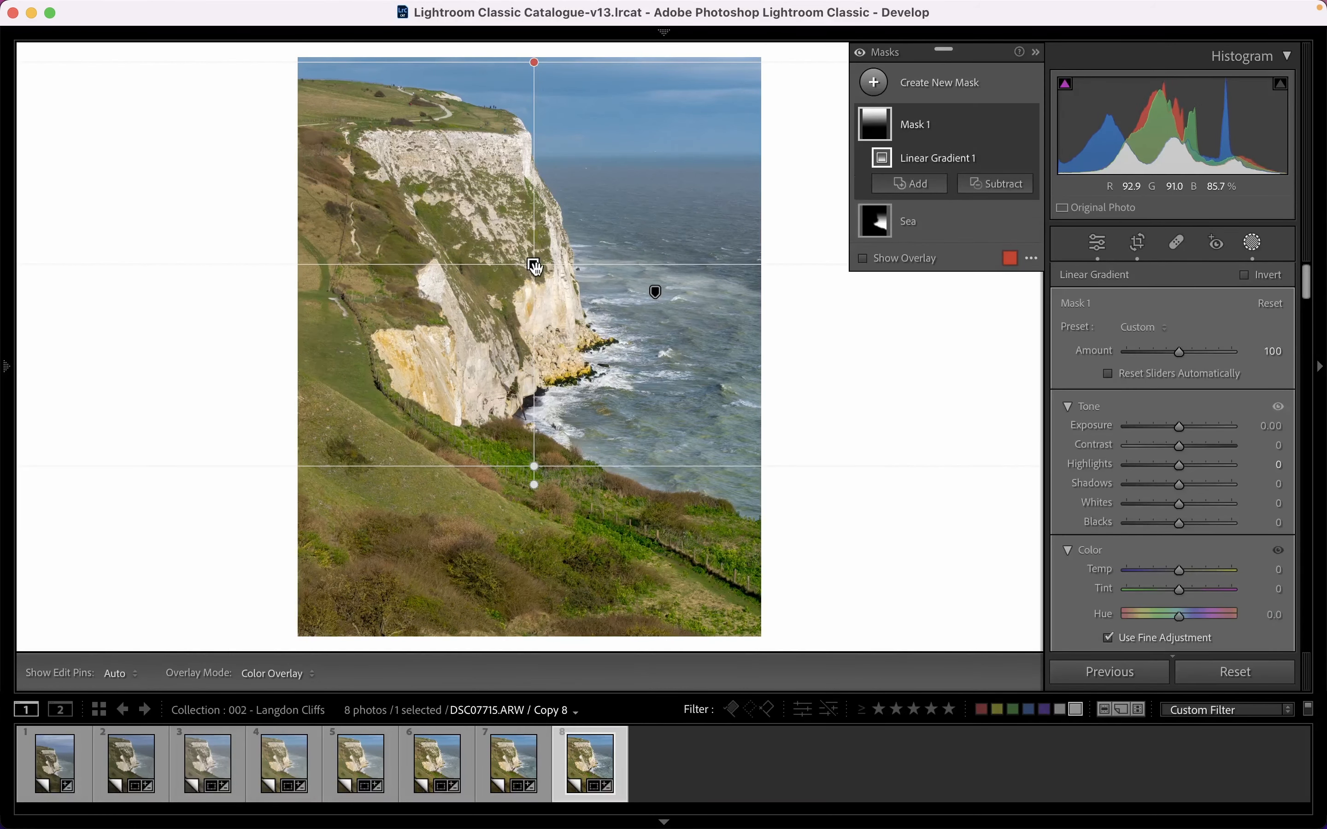
{"action": "left_click", "coordinate": [860, 257]}
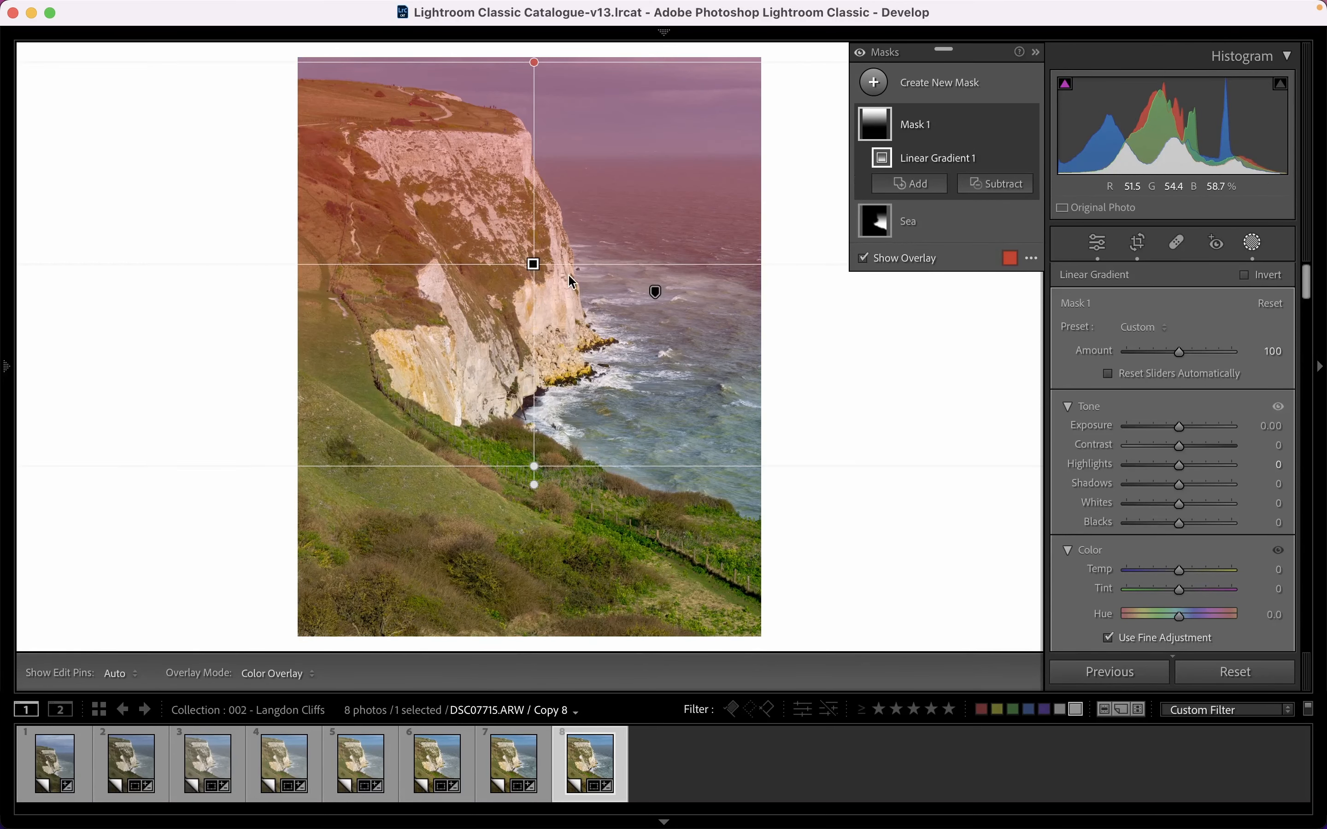
{"action": "left_click_drag", "start_coordinate": [532, 263], "coordinate": [537, 118]}
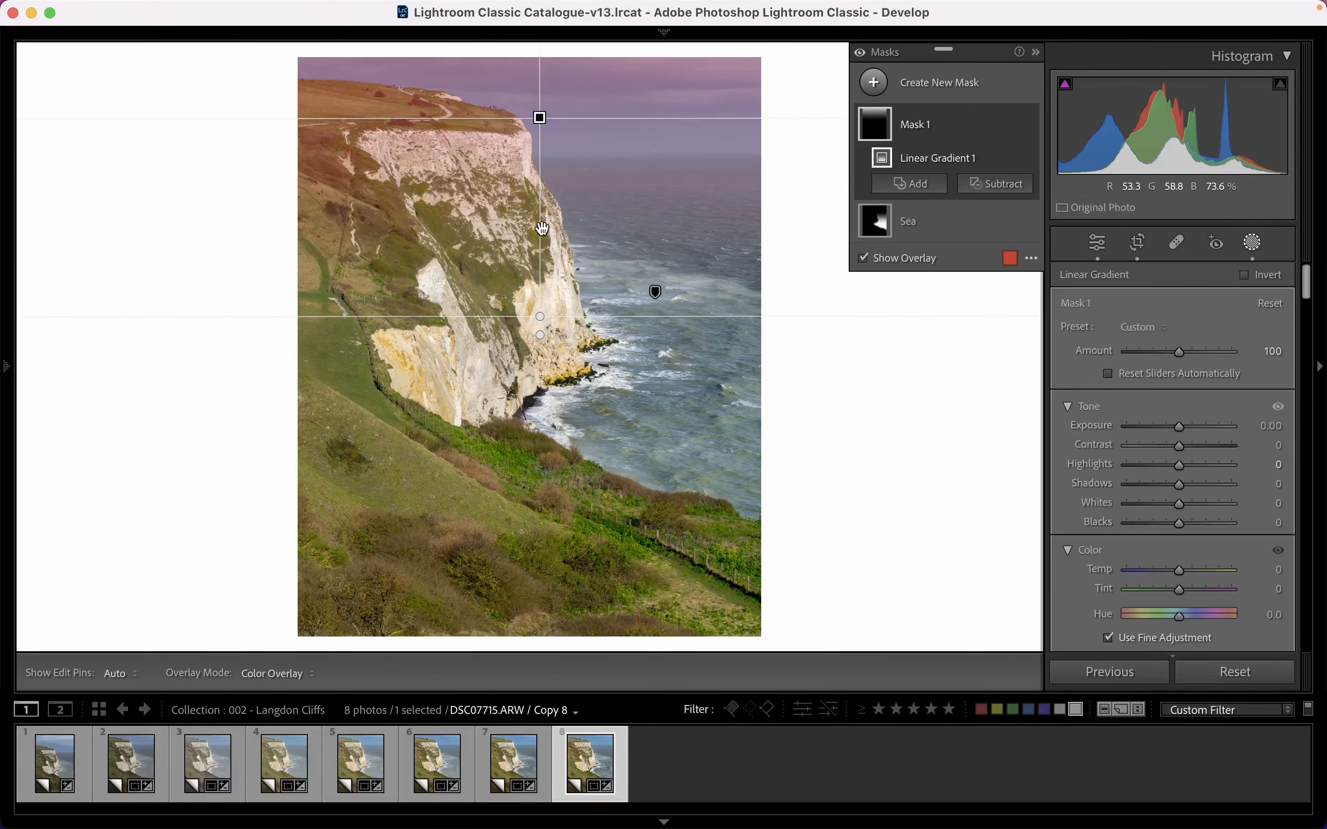
Rename the new gradient mask as Haze and hide the mask overlay.
{"action": "double_click", "coordinate": [908, 126]}
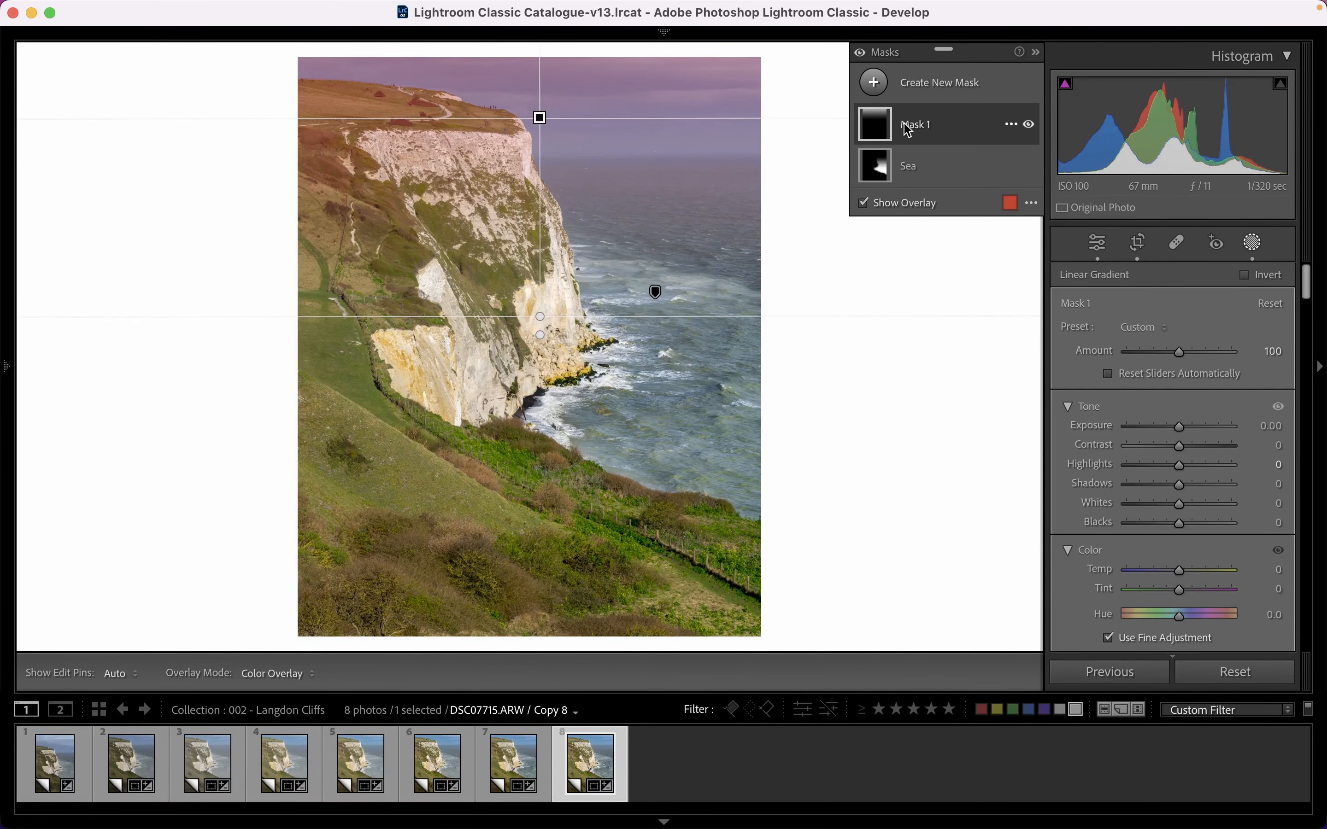
{"action": "type", "text": "Ha"}
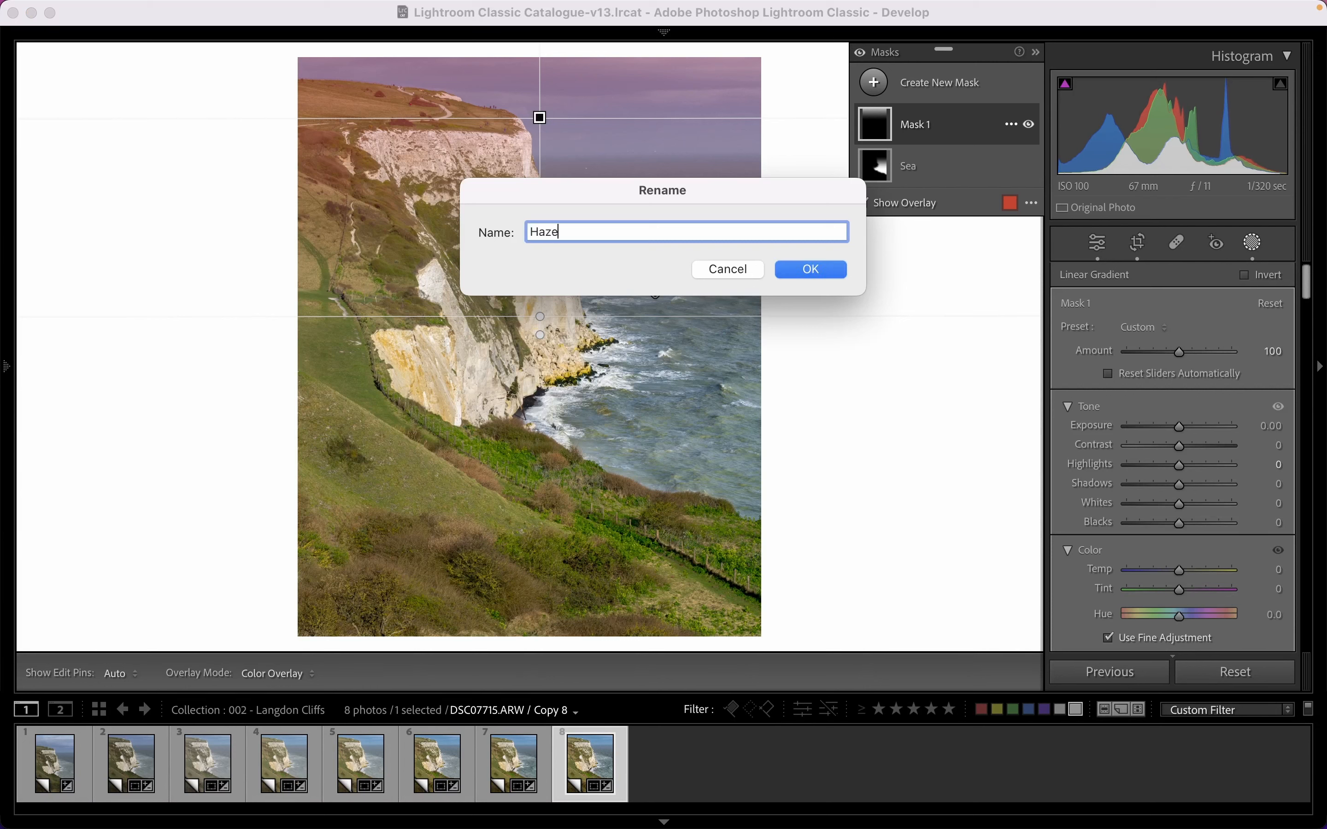
{"action": "type", "text": "ze"}
{"action": "left_click", "coordinate": [811, 268]}
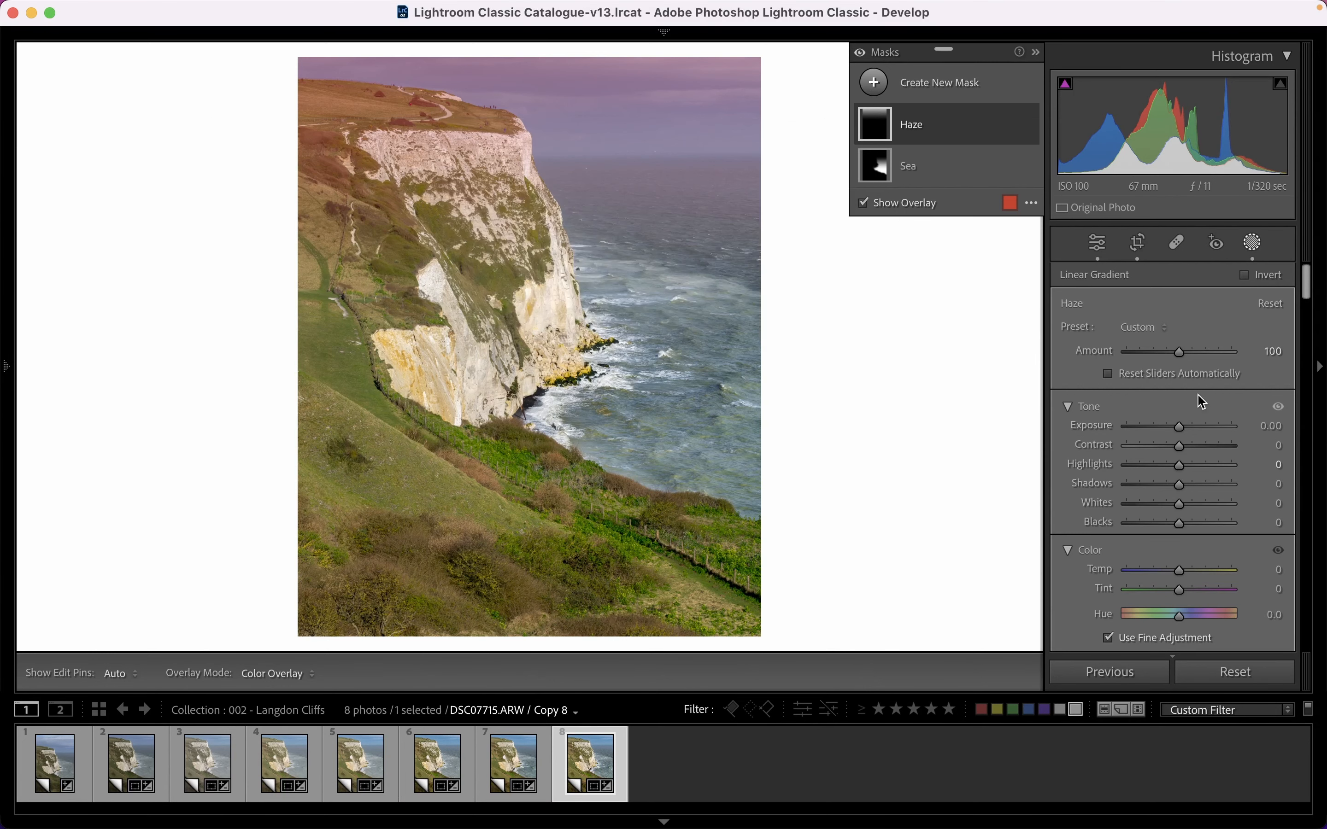
{"action": "left_click", "coordinate": [862, 204]}
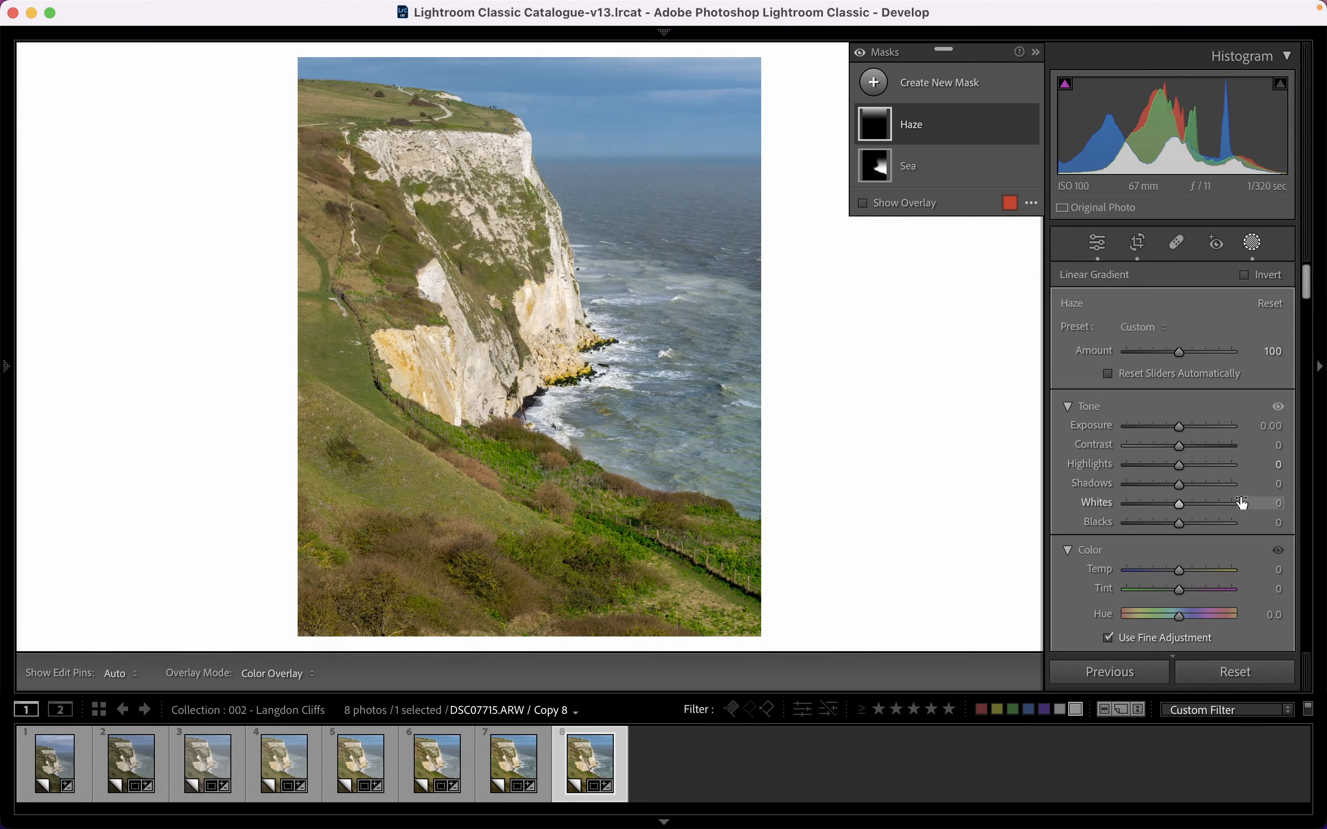
Set the Haze mask's Dehaze to -30, Clarity to -9 and Texture to -8.
{"action": "scroll", "coordinate": [1212, 512], "scroll_direction": "down", "scroll_amount": 2}
{"action": "scroll", "coordinate": [1209, 515], "scroll_direction": "down", "scroll_amount": 10}
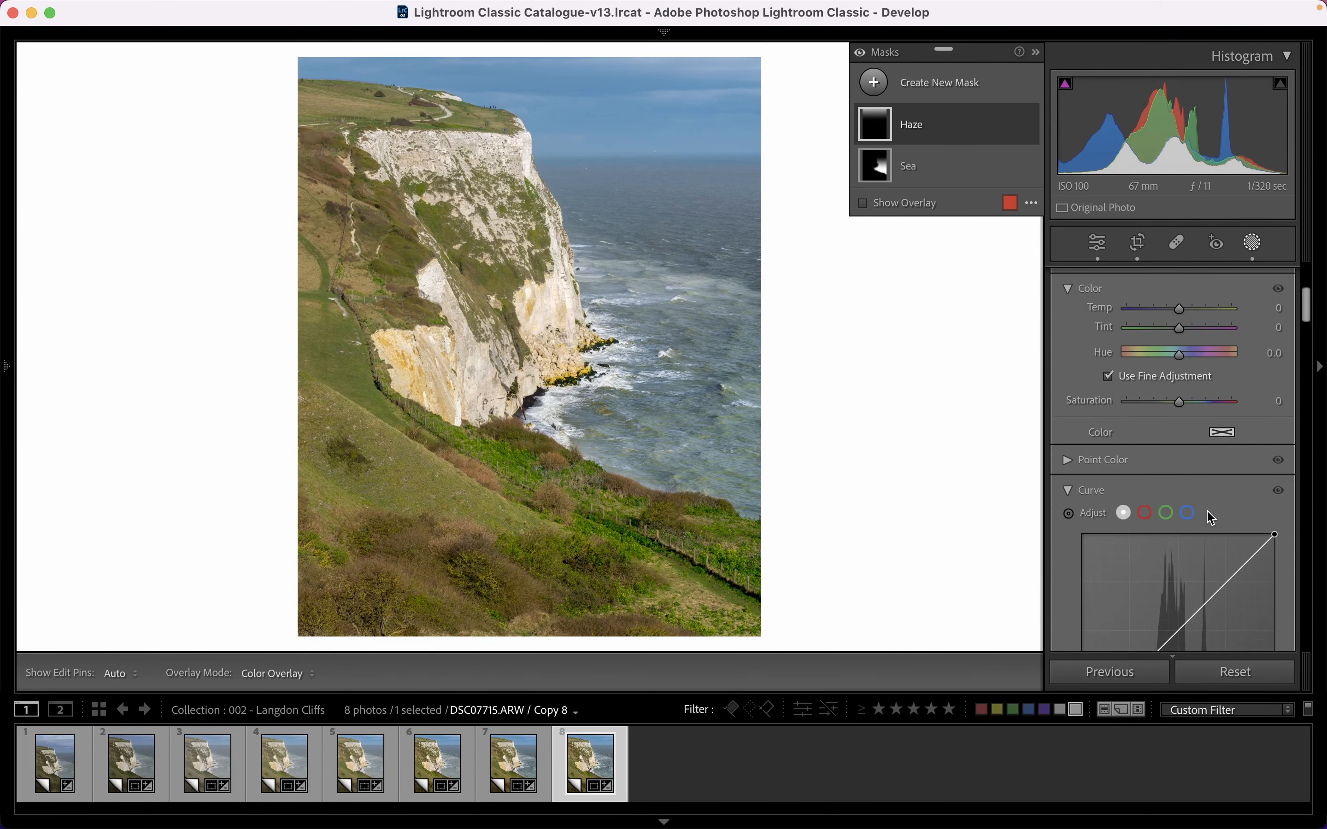
{"action": "scroll", "coordinate": [1206, 513], "scroll_direction": "down", "scroll_amount": 5}
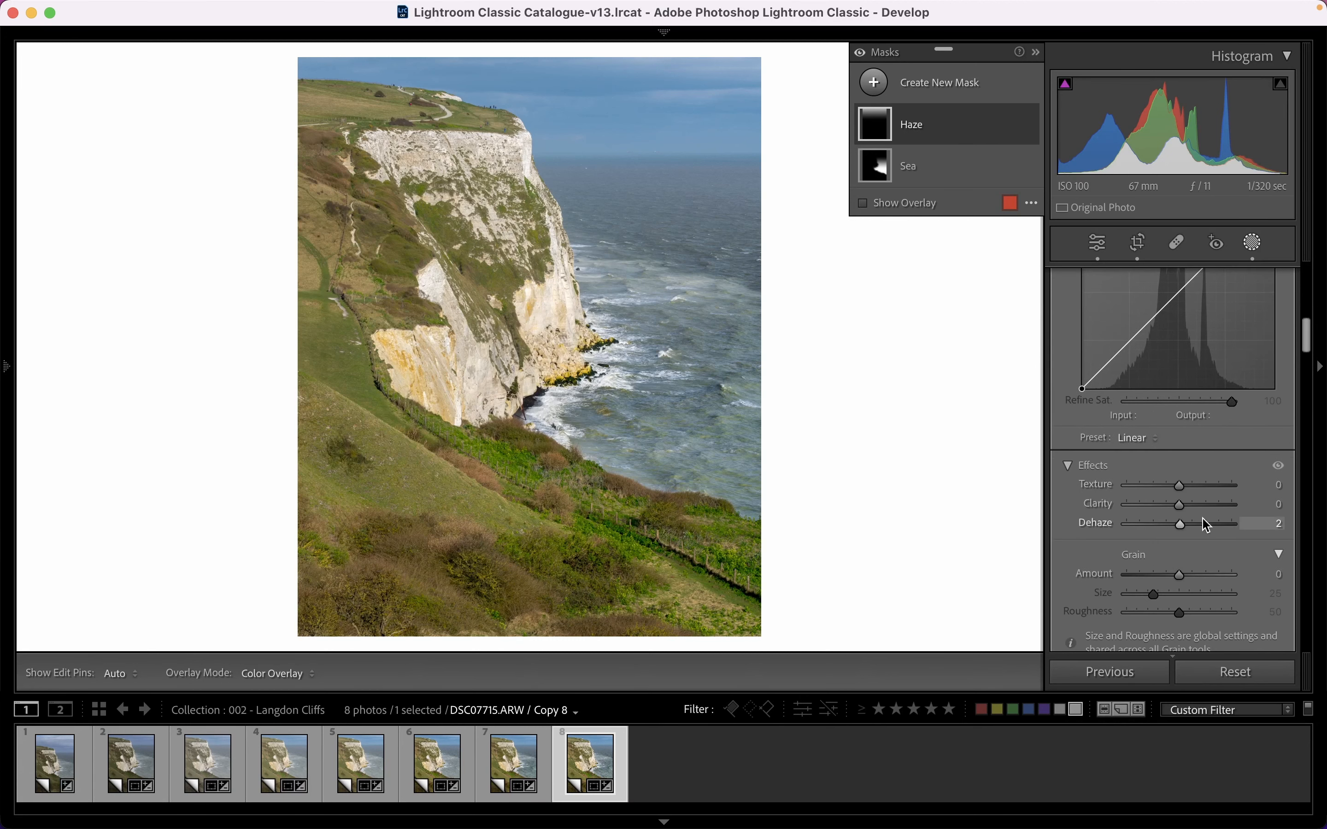
{"action": "left_click_drag", "start_coordinate": [1179, 523], "coordinate": [1180, 493]}
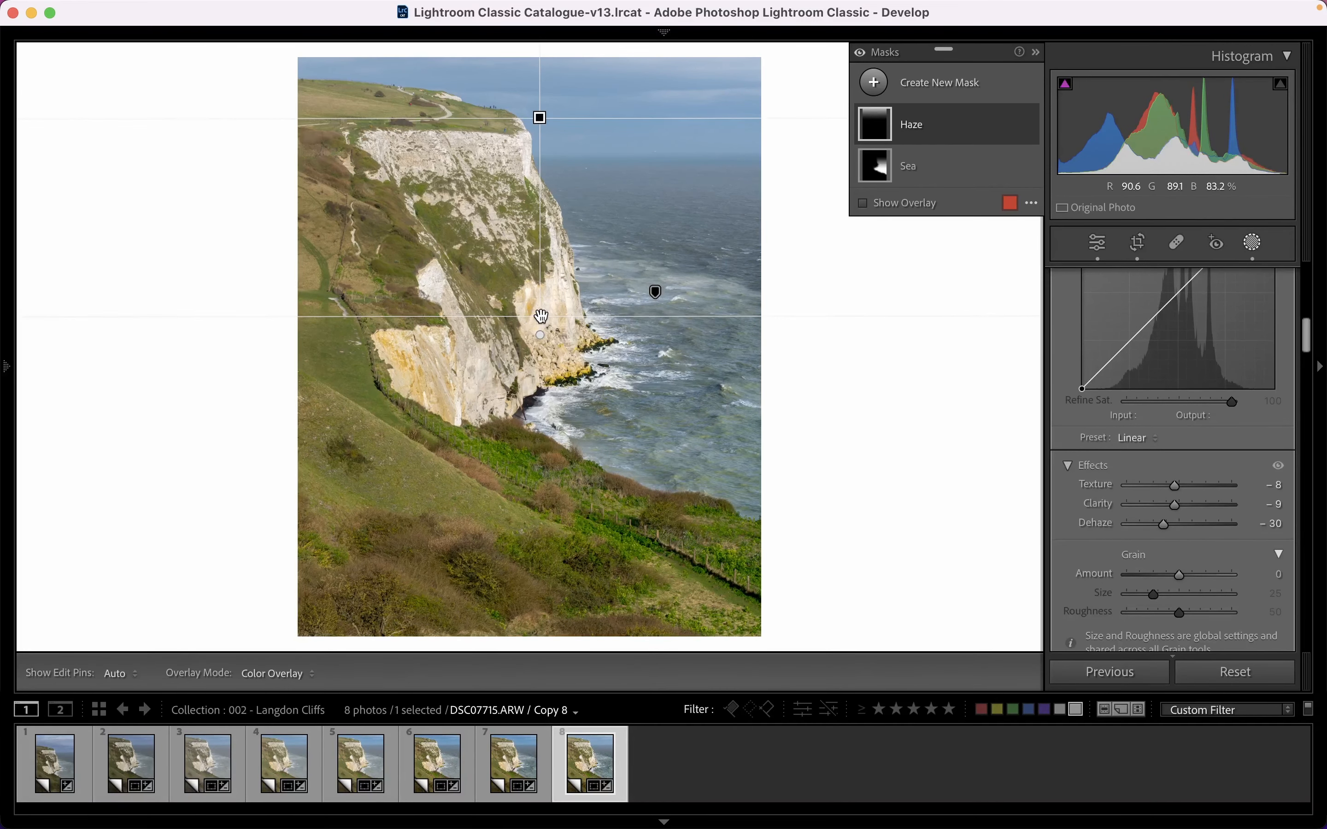
Try extending the Haze gradient down to the base of the cliff and compare the result with the previous copy.
{"action": "left_click_drag", "start_coordinate": [539, 316], "coordinate": [540, 428]}
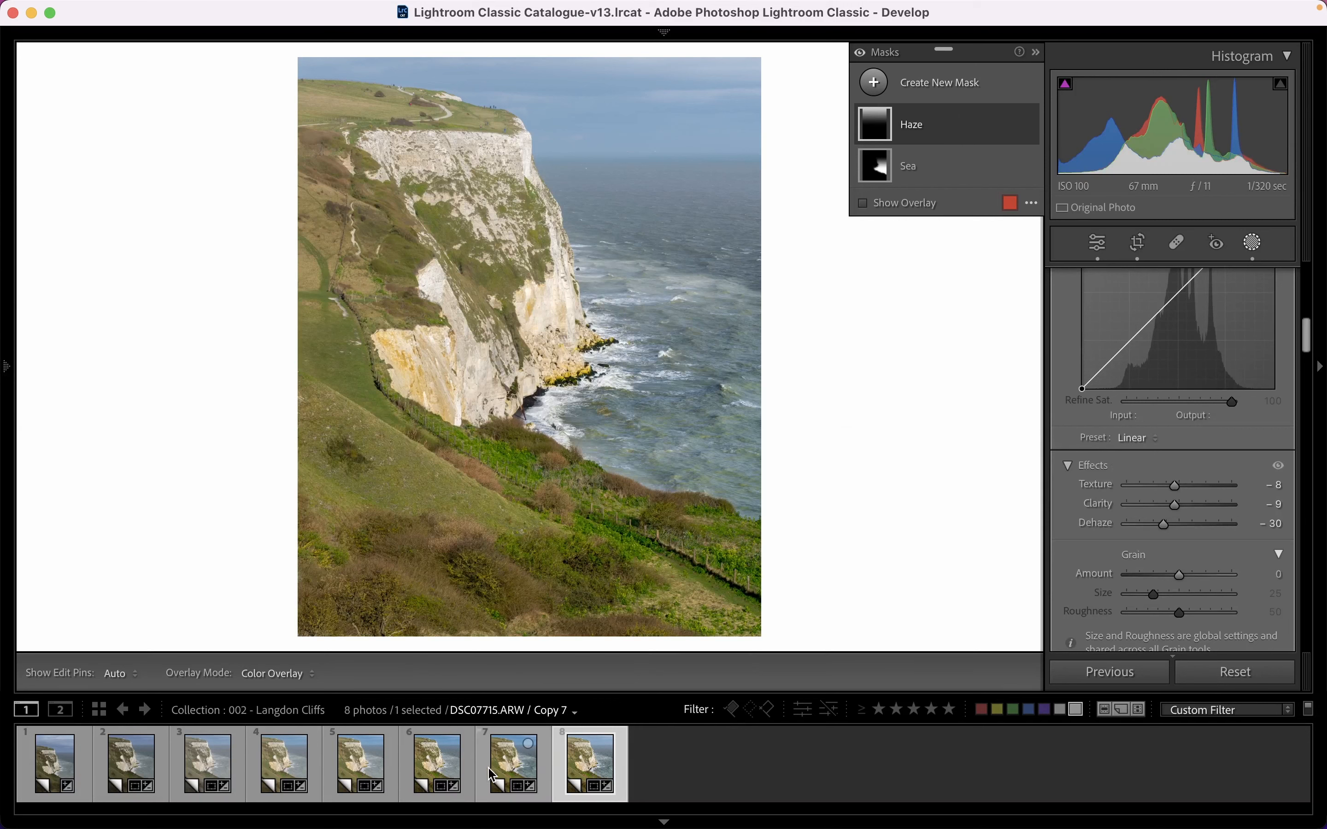
{"action": "left_click", "coordinate": [510, 768]}
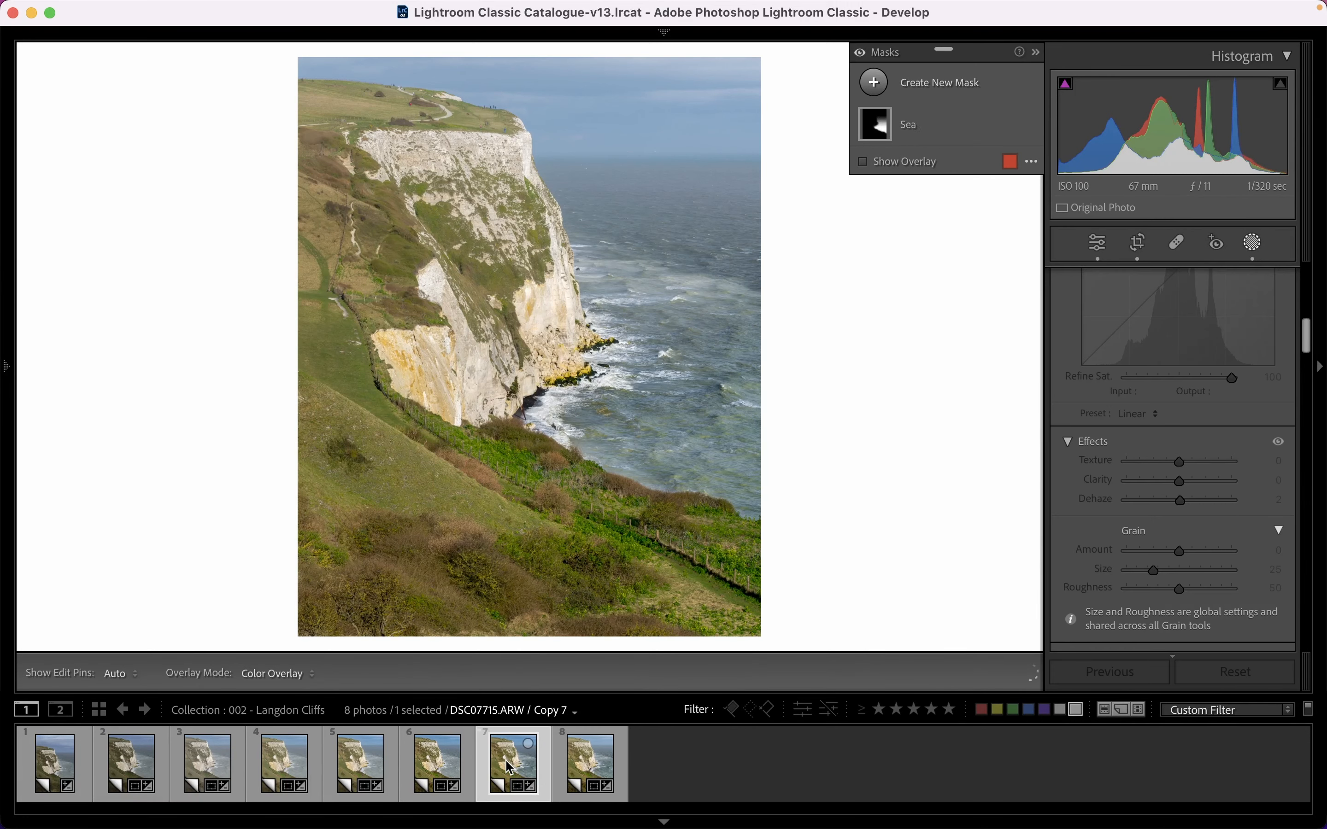
{"action": "left_click", "coordinate": [594, 773]}
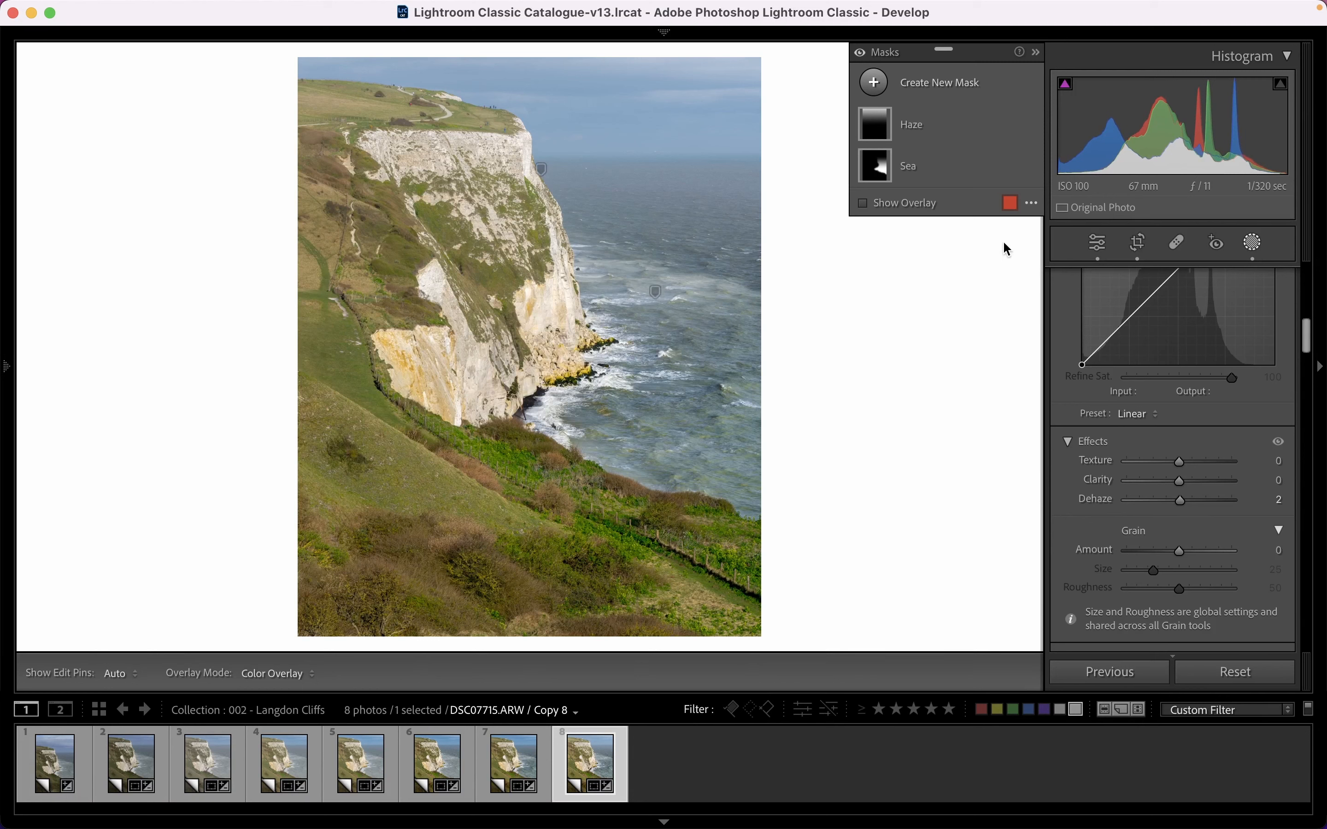
Try pulling the Haze gradient's lower edge back up to the yellow lower cliff face and compare with the previous copy.
{"action": "left_click", "coordinate": [921, 130]}
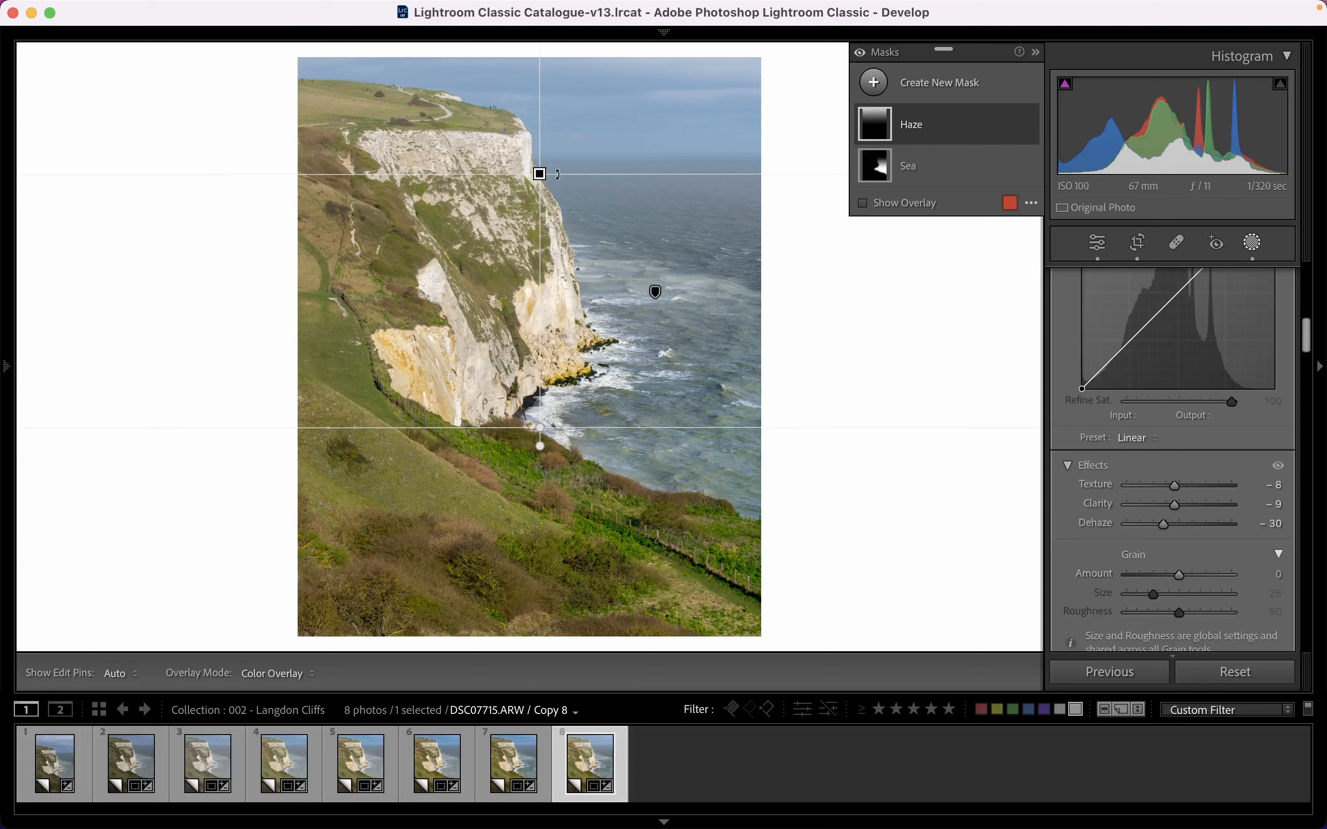
{"action": "left_click_drag", "start_coordinate": [540, 427], "coordinate": [537, 355]}
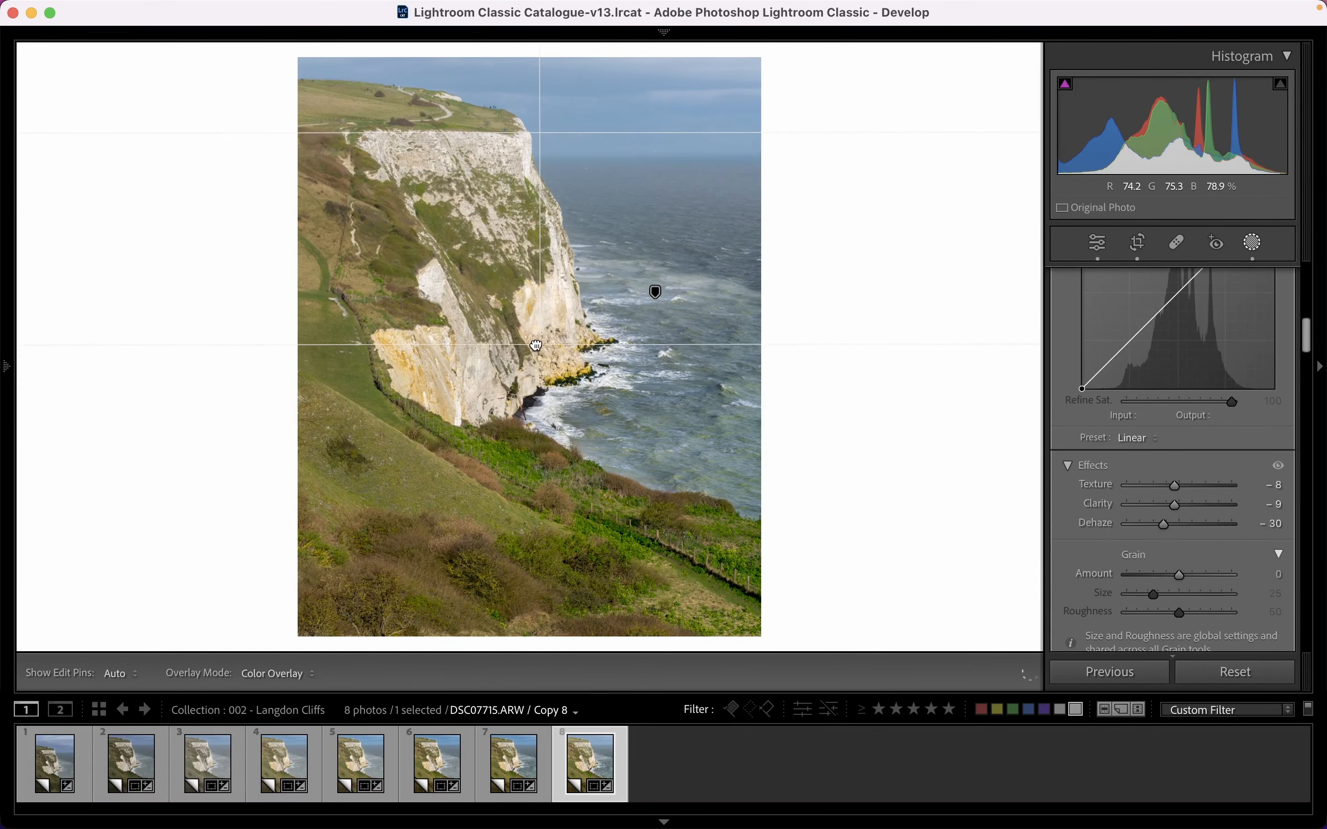
{"action": "left_click", "coordinate": [508, 756]}
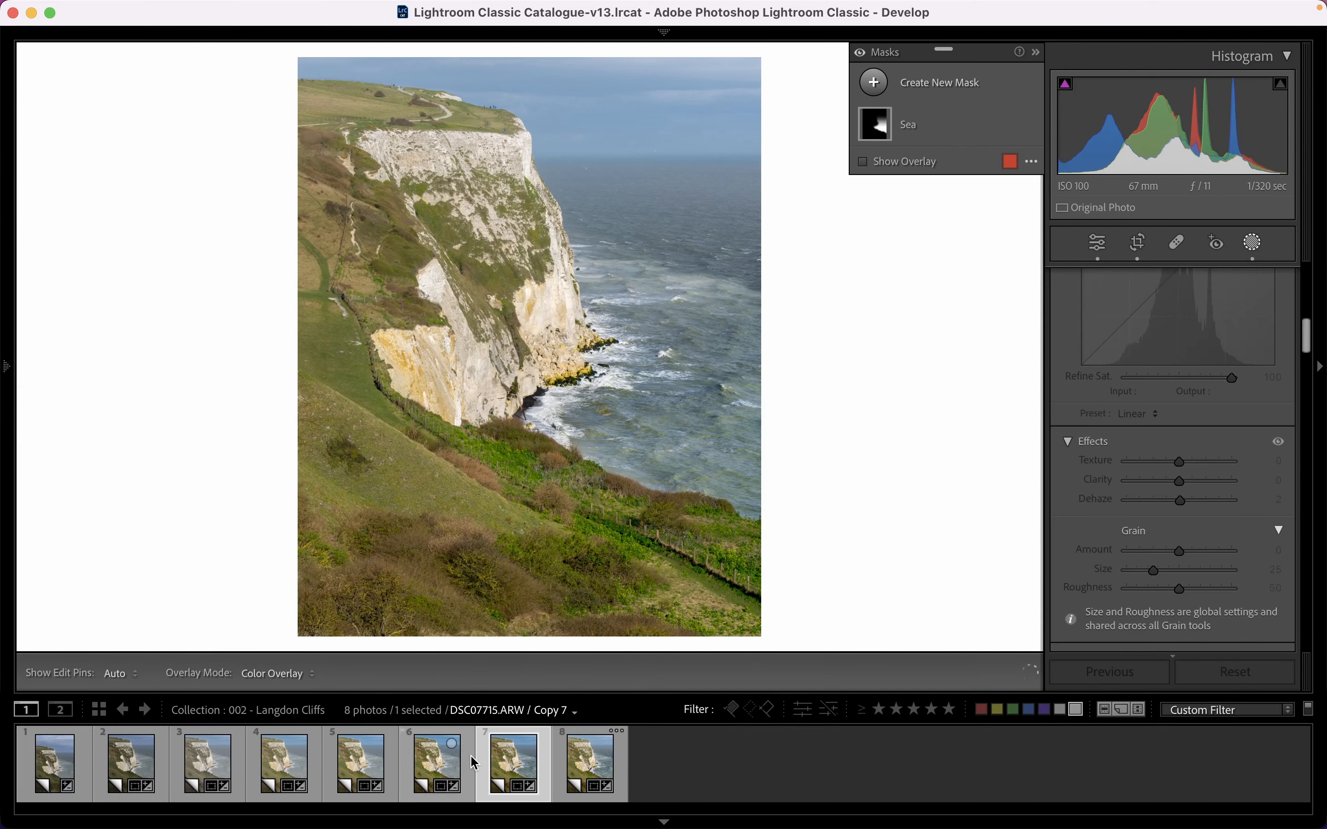
{"action": "left_click", "coordinate": [594, 764]}
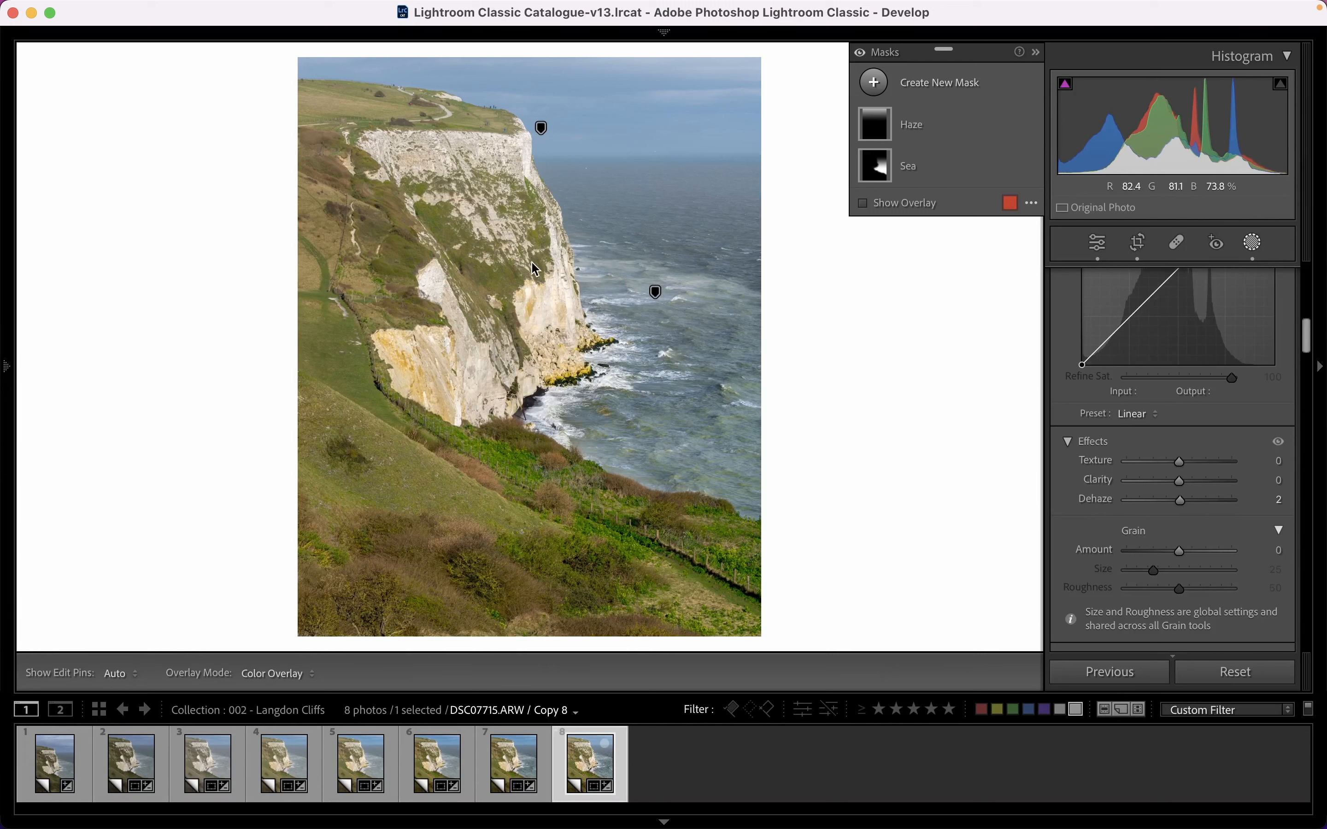
Shorten and raise the Haze gradient so it is centred in the sky above the clifftop and ends just below the horizon.
{"action": "left_click", "coordinate": [921, 129]}
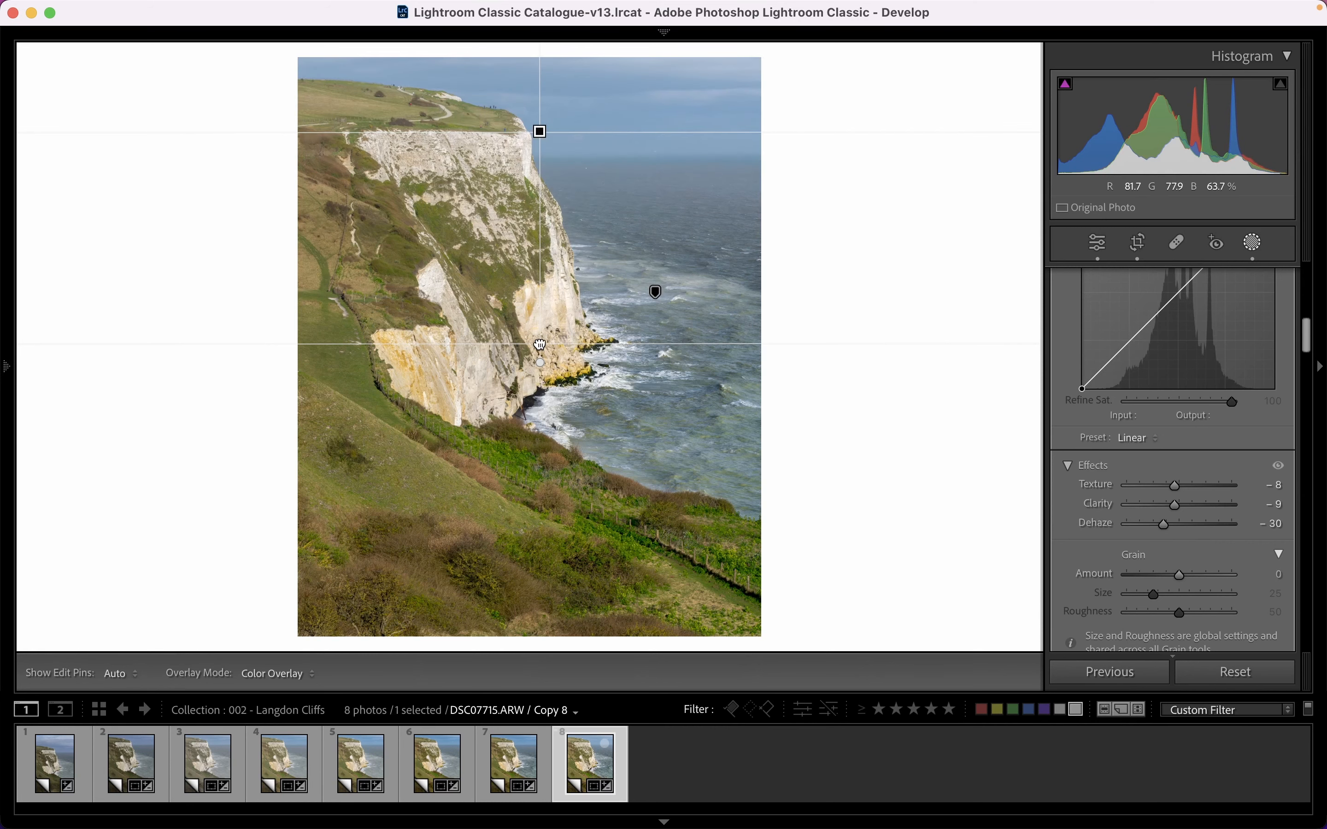
{"action": "left_click_drag", "start_coordinate": [539, 127], "coordinate": [540, 97]}
{"action": "left_click_drag", "start_coordinate": [533, 296], "coordinate": [548, 233]}
{"action": "left_click_drag", "start_coordinate": [543, 145], "coordinate": [548, 95]}
Hide and show the Haze mask repeatedly to judge its effect on the sky and horizon, leaving it visible.
{"action": "mouse_move", "coordinate": [1019, 130]}
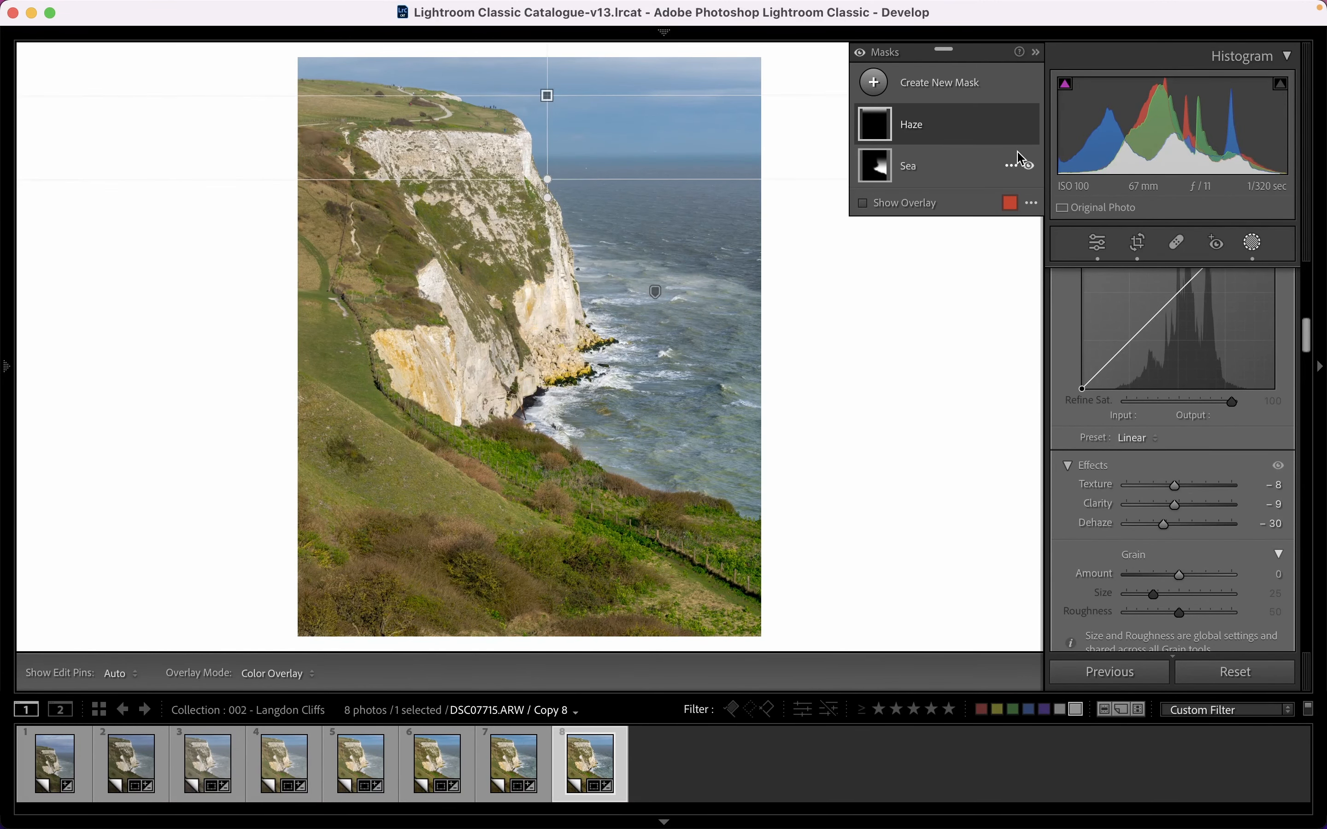
{"action": "left_click", "coordinate": [1029, 127]}
{"action": "left_click", "coordinate": [1029, 126]}
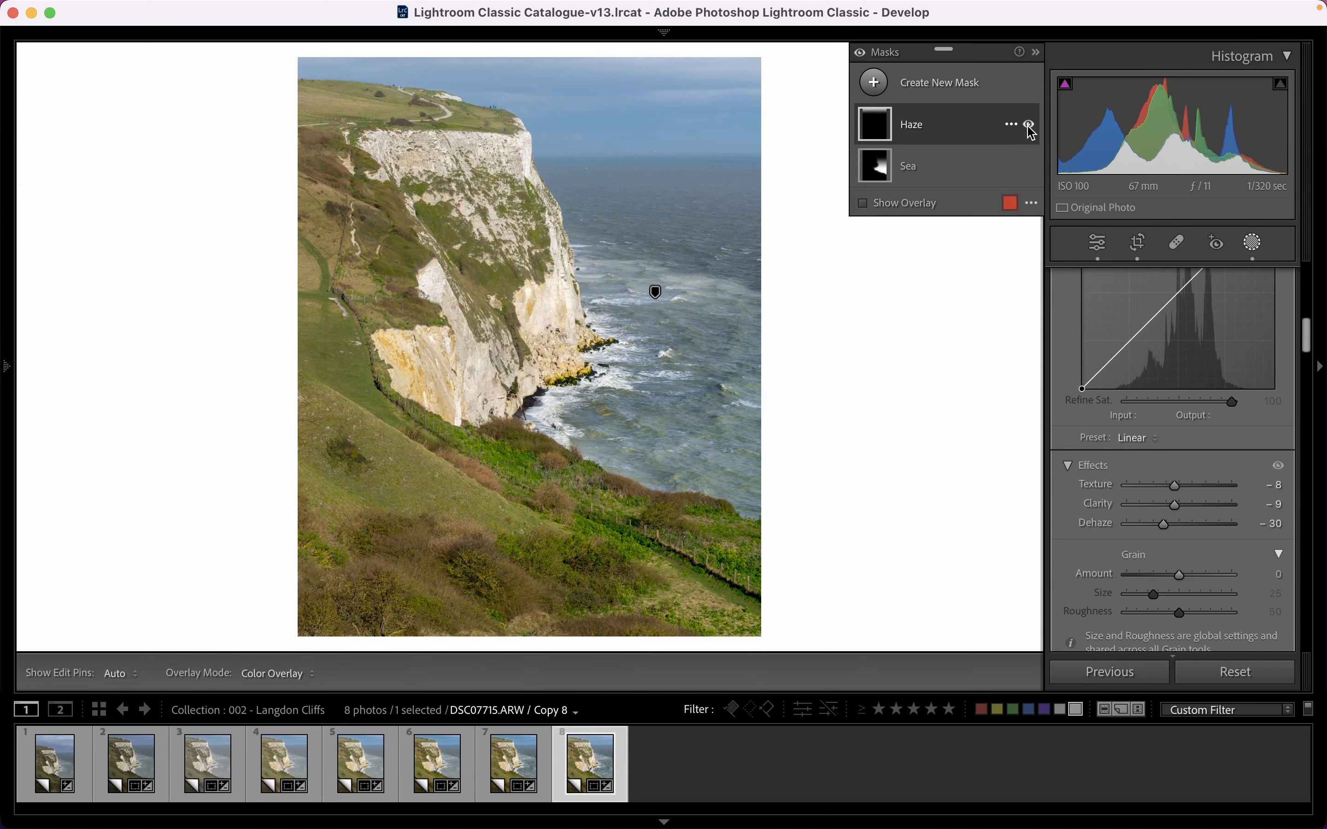
{"action": "left_click", "coordinate": [1030, 126]}
{"action": "left_click", "coordinate": [1029, 126]}
{"action": "left_click", "coordinate": [1029, 126]}
{"action": "left_click", "coordinate": [1030, 126]}
{"action": "left_click", "coordinate": [1029, 126]}
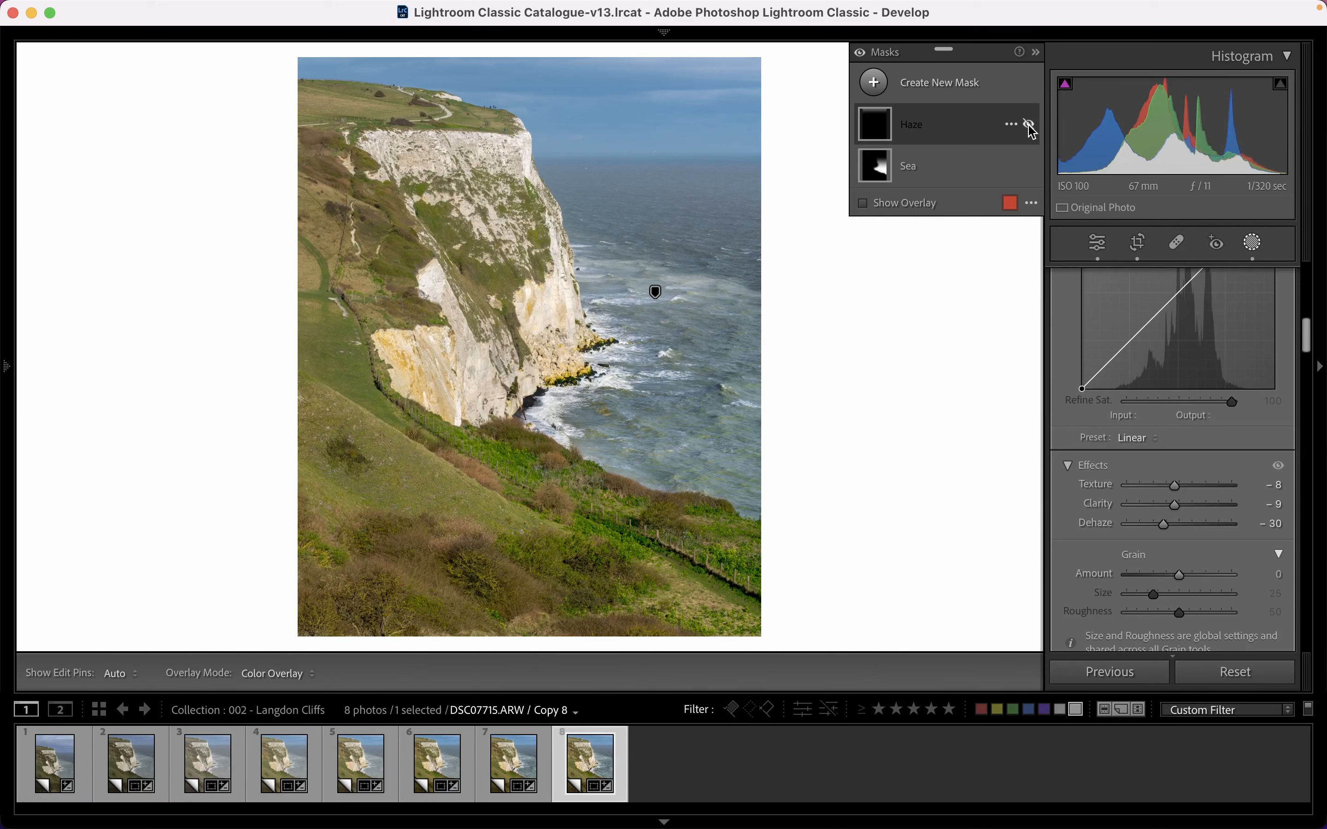
{"action": "left_click", "coordinate": [1029, 126]}
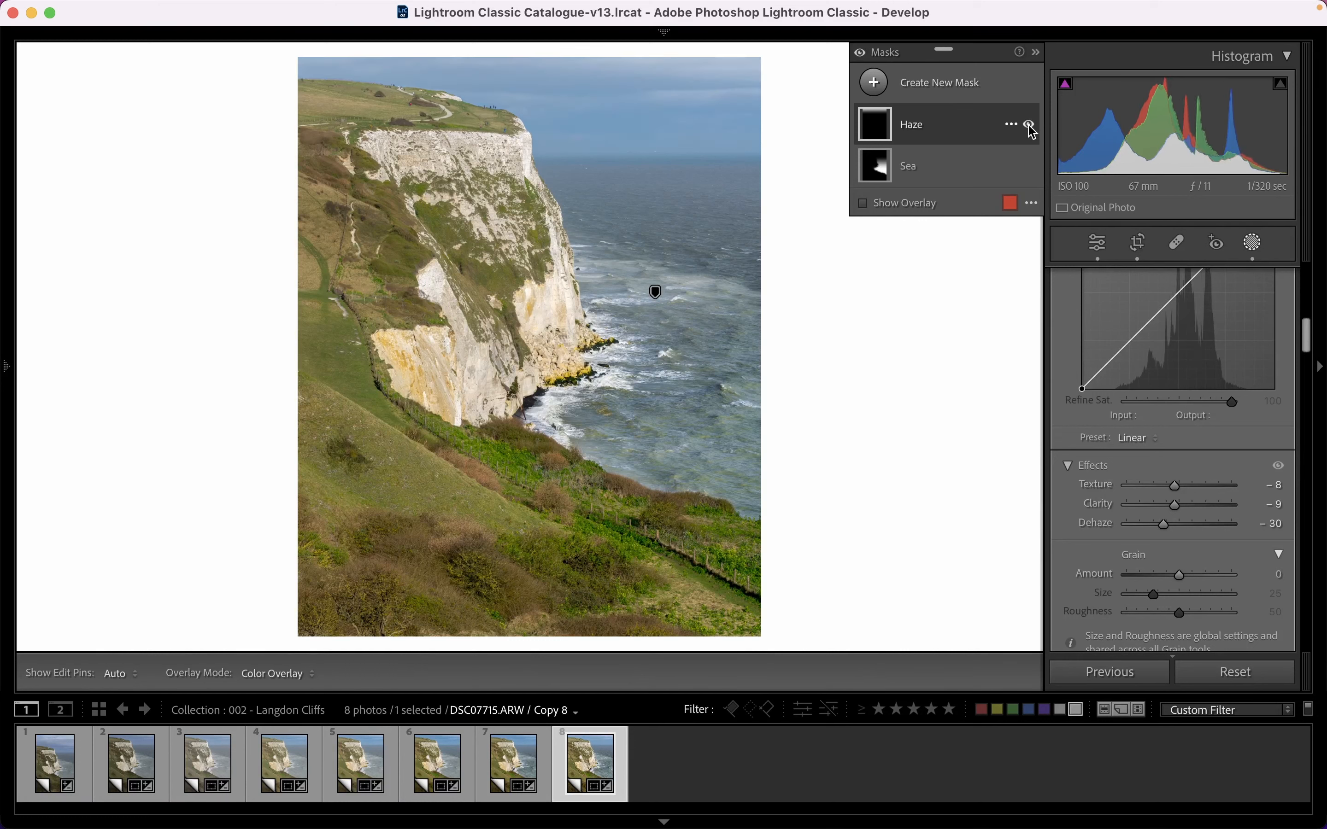
{"action": "left_click", "coordinate": [937, 133]}
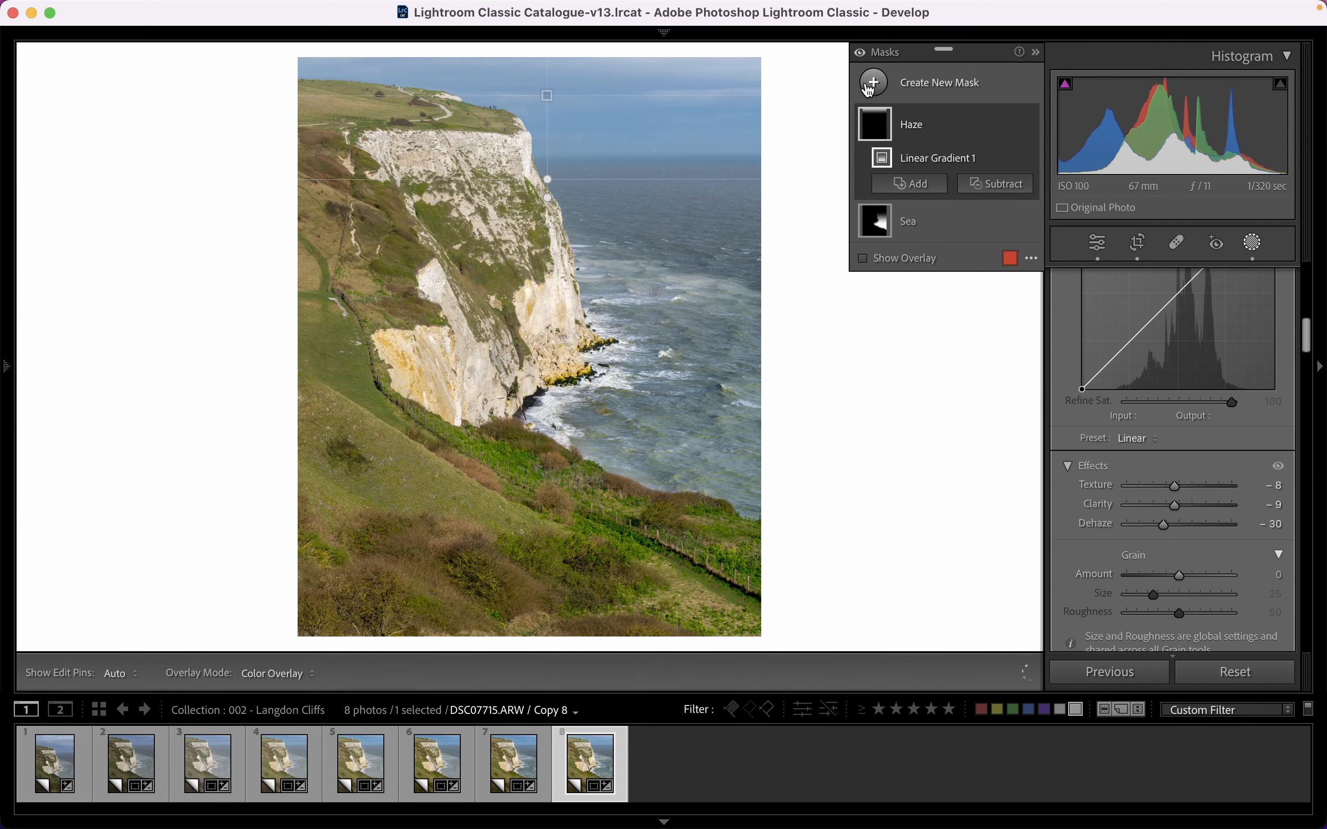
Create a virtual copy of Copy 8 and add a diagonal linear gradient mask over the grassy foreground slope below the cliff.
{"action": "right_click", "coordinate": [591, 765]}
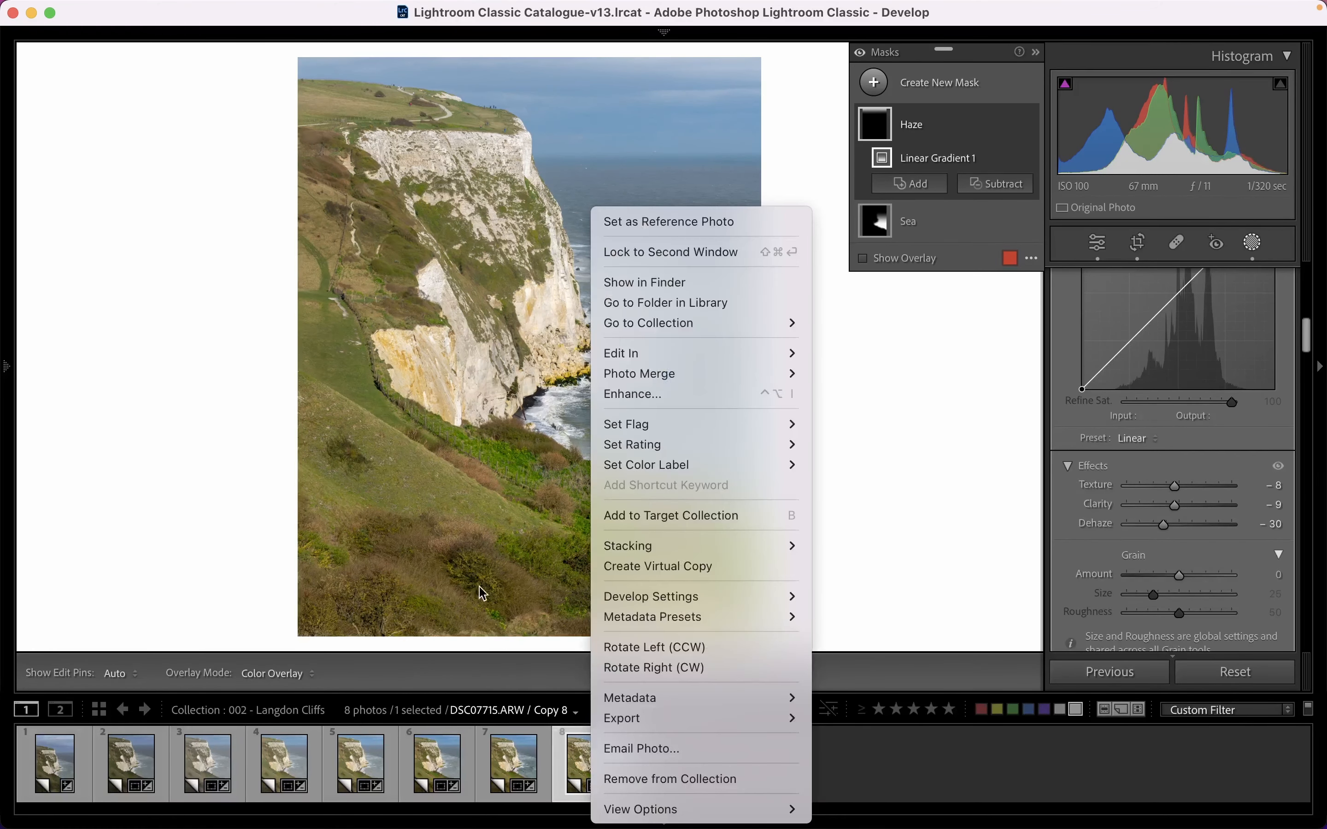
{"action": "left_click", "coordinate": [658, 566]}
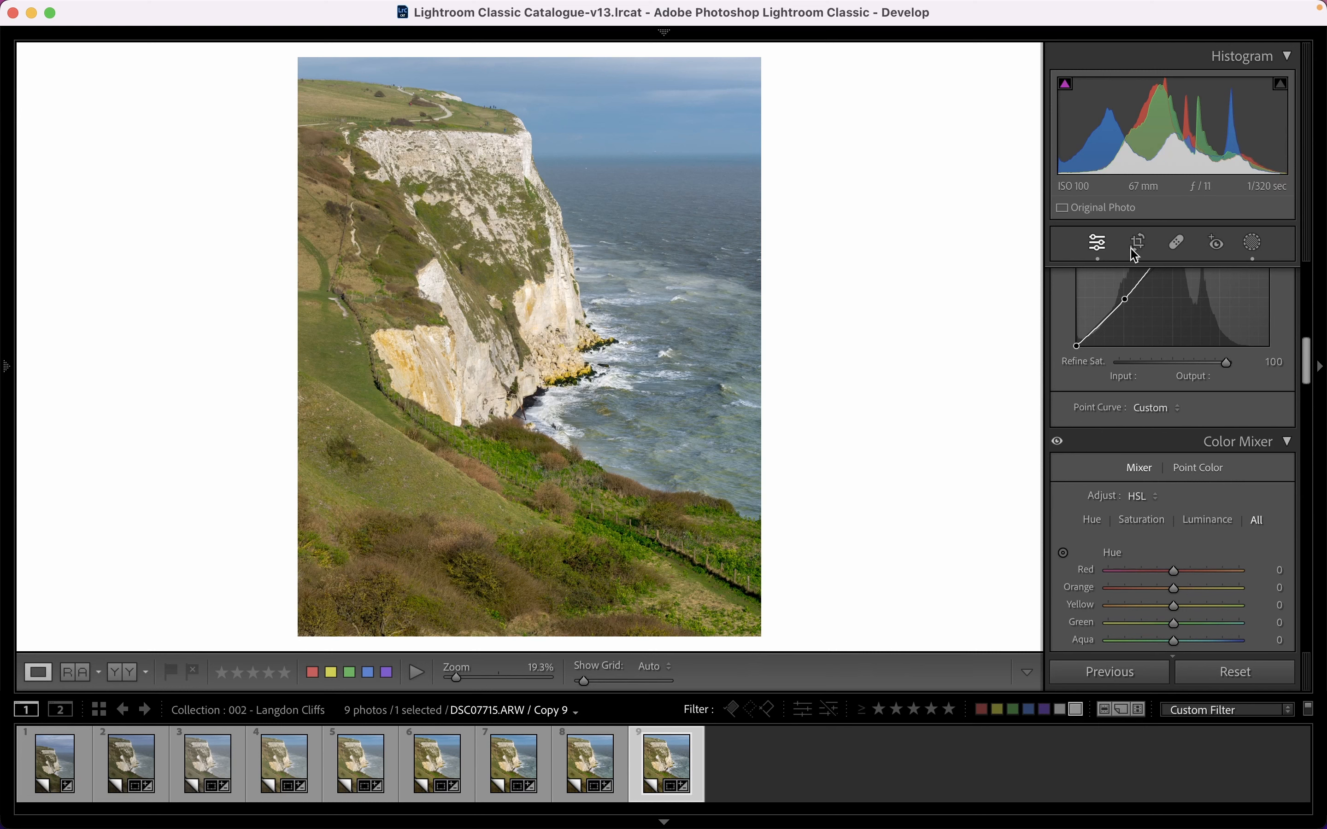
{"action": "left_click", "coordinate": [1252, 242]}
{"action": "left_click", "coordinate": [874, 82]}
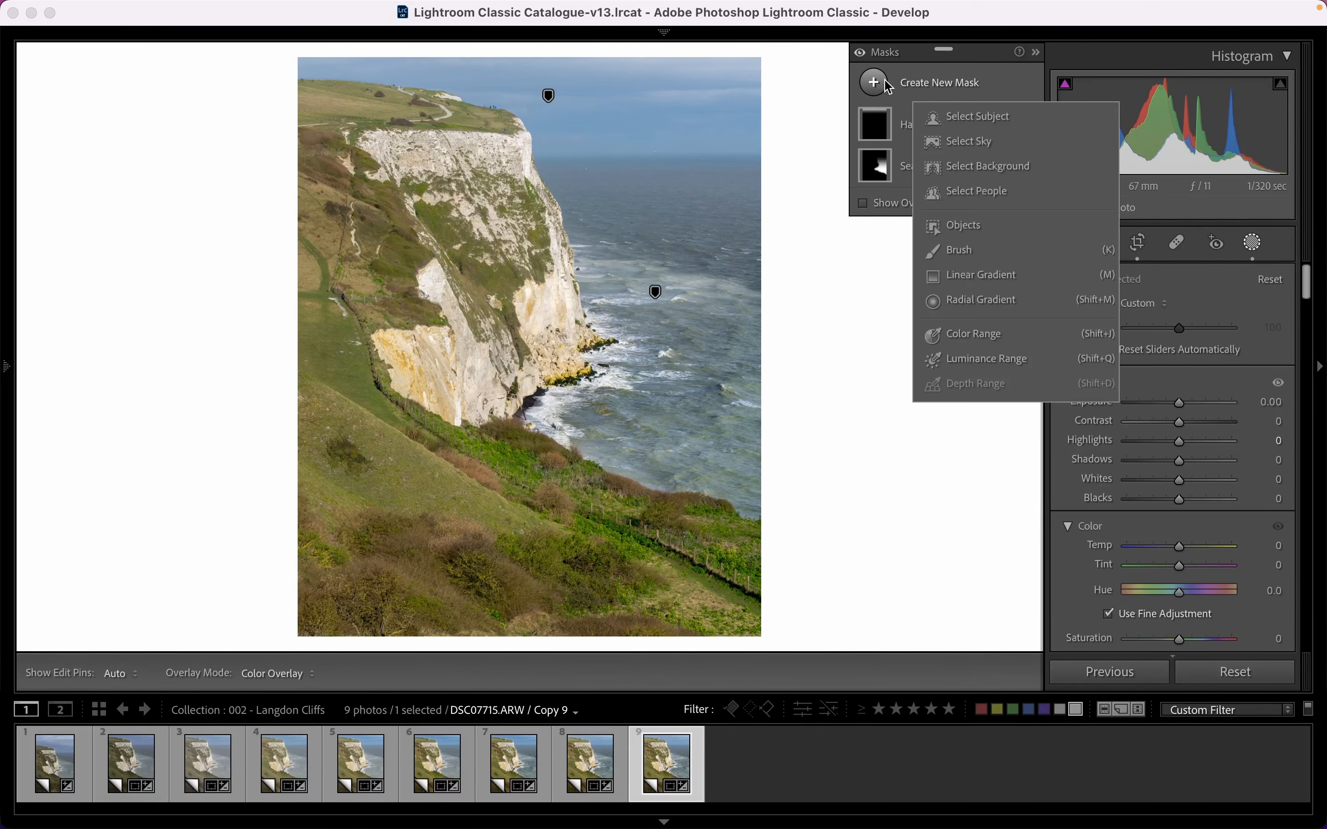
{"action": "left_click", "coordinate": [984, 291]}
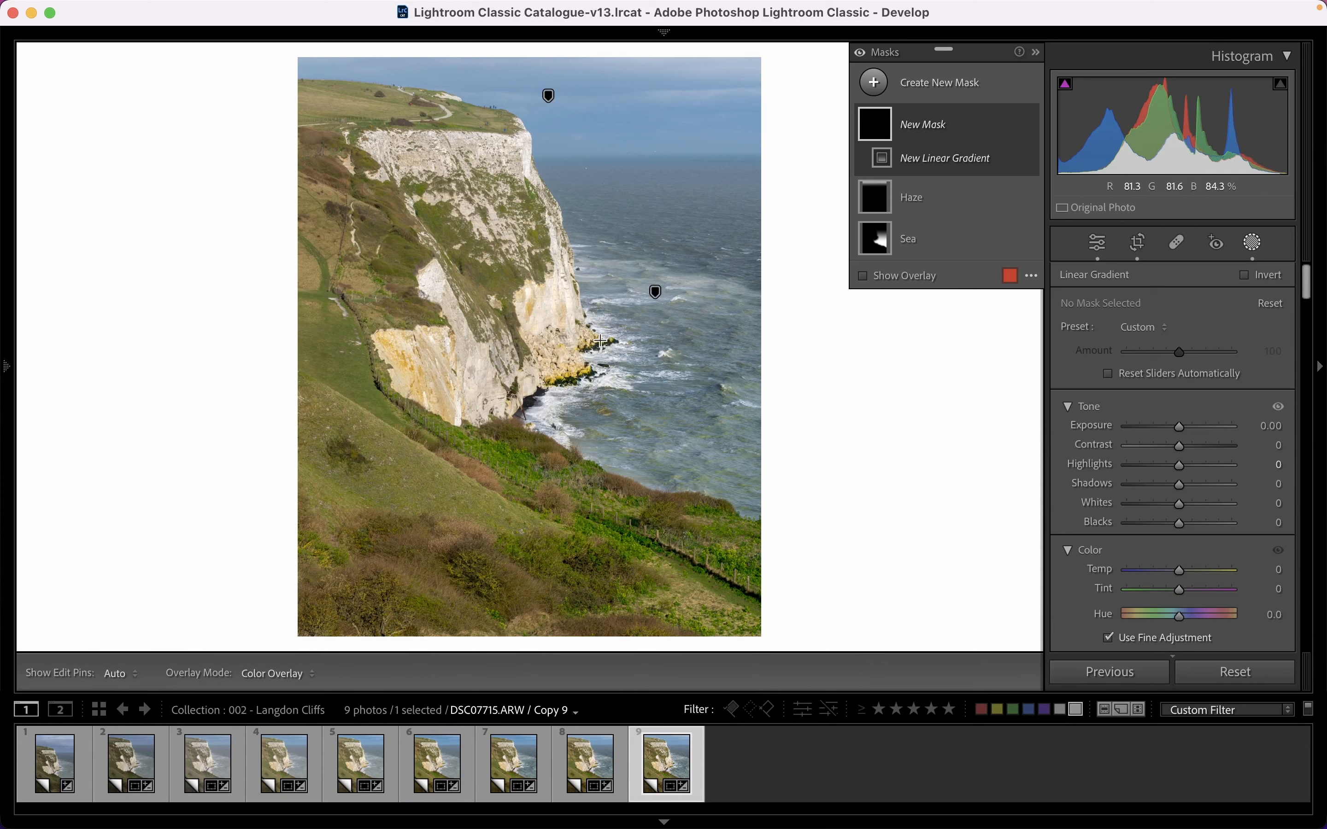
{"action": "left_click_drag", "start_coordinate": [386, 574], "coordinate": [476, 417]}
{"action": "left_click_drag", "start_coordinate": [447, 492], "coordinate": [472, 494]}
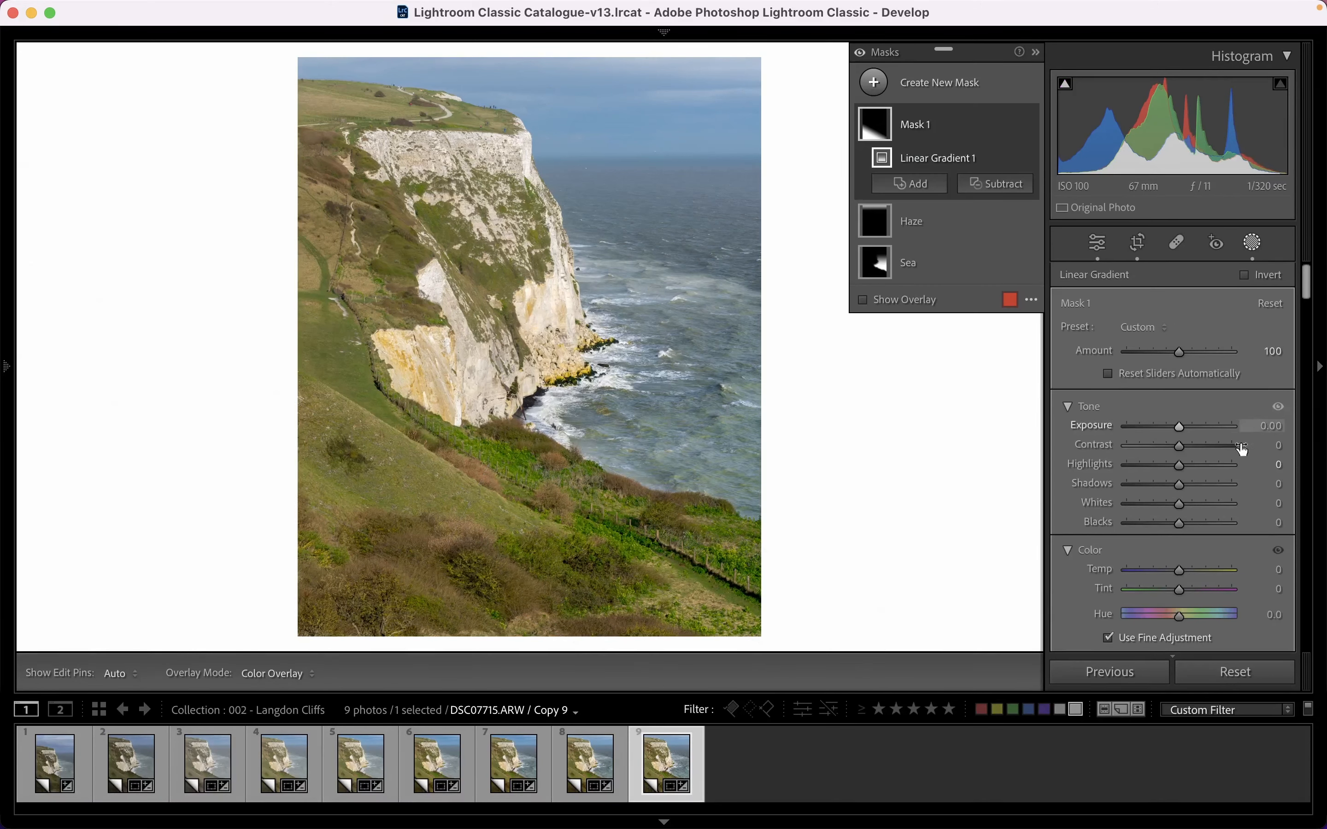
Set the foreground mask's Exposure to −0.44, Shadows to −38 and Dehaze to 2, and shape a gentle S-curve with its shadow point at 61/54.
{"action": "left_click_drag", "start_coordinate": [1183, 433], "coordinate": [1173, 428]}
{"action": "left_click_drag", "start_coordinate": [1180, 484], "coordinate": [1130, 452]}
{"action": "scroll", "coordinate": [1185, 481], "scroll_direction": "down", "scroll_amount": 10}
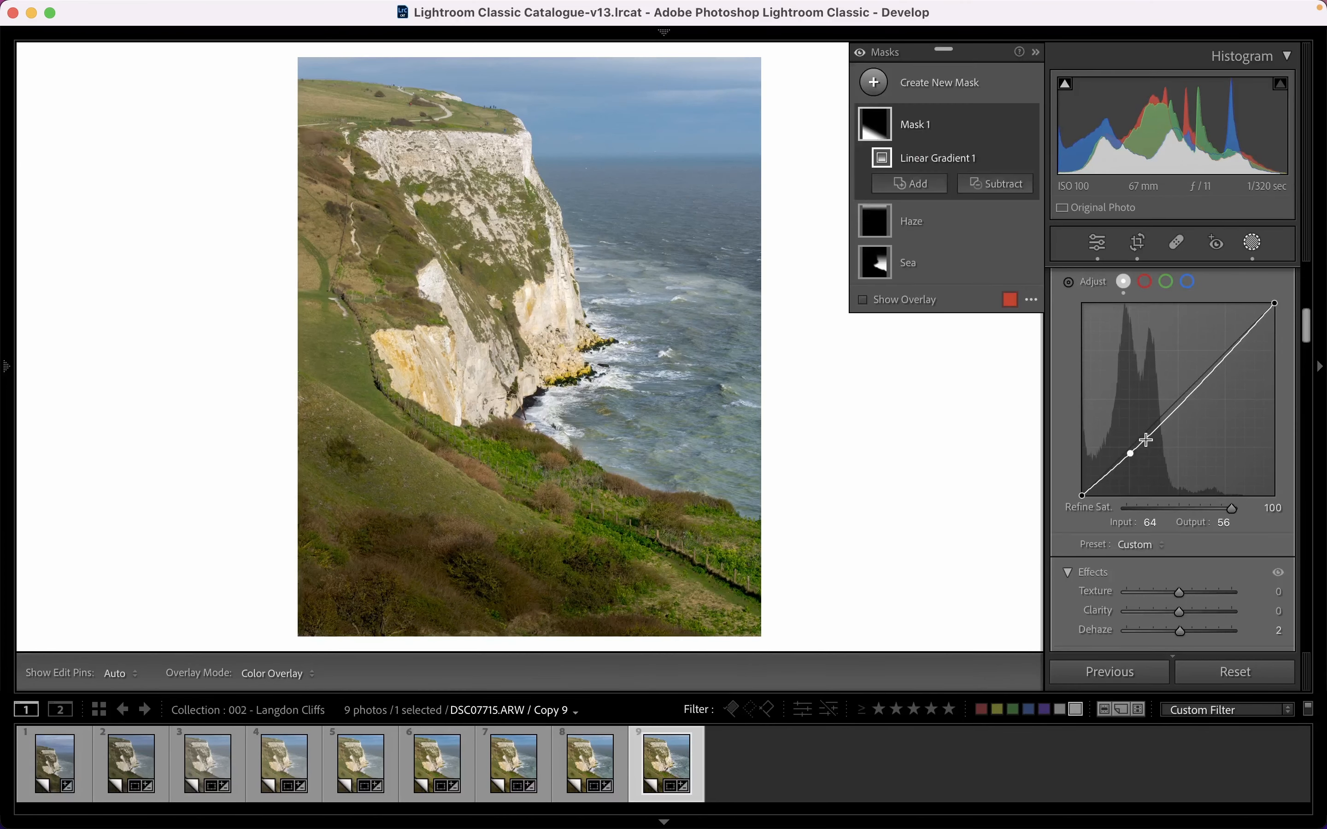
{"action": "left_click_drag", "start_coordinate": [1220, 374], "coordinate": [1206, 367]}
{"action": "left_click_drag", "start_coordinate": [1130, 455], "coordinate": [1129, 462]}
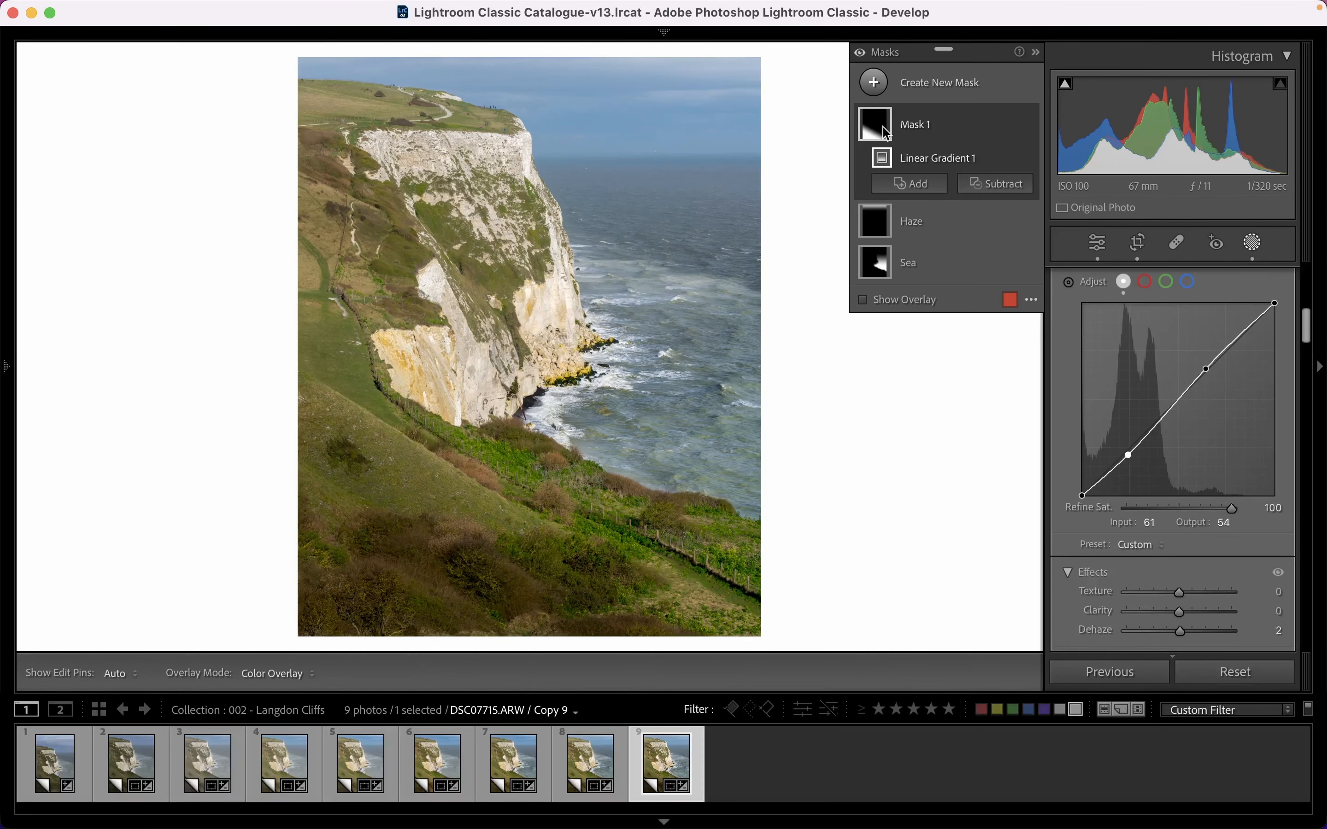
Shift the foreground gradient slightly up and right towards the cliff base, and compare the photo with the mask hidden and shown.
{"action": "left_click", "coordinate": [908, 137]}
{"action": "left_click", "coordinate": [876, 112]}
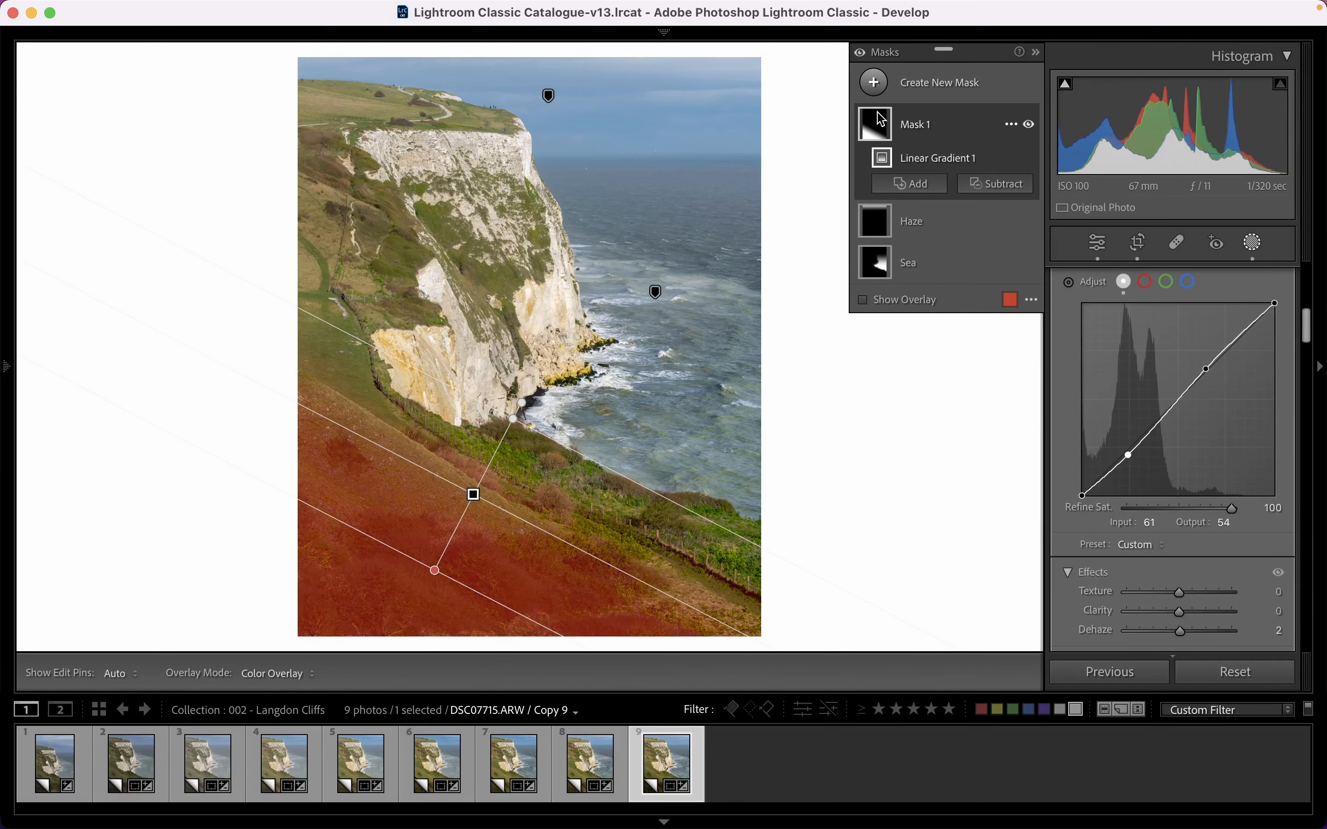
{"action": "mouse_move", "coordinate": [473, 493]}
{"action": "left_click_drag", "start_coordinate": [473, 493], "coordinate": [497, 481]}
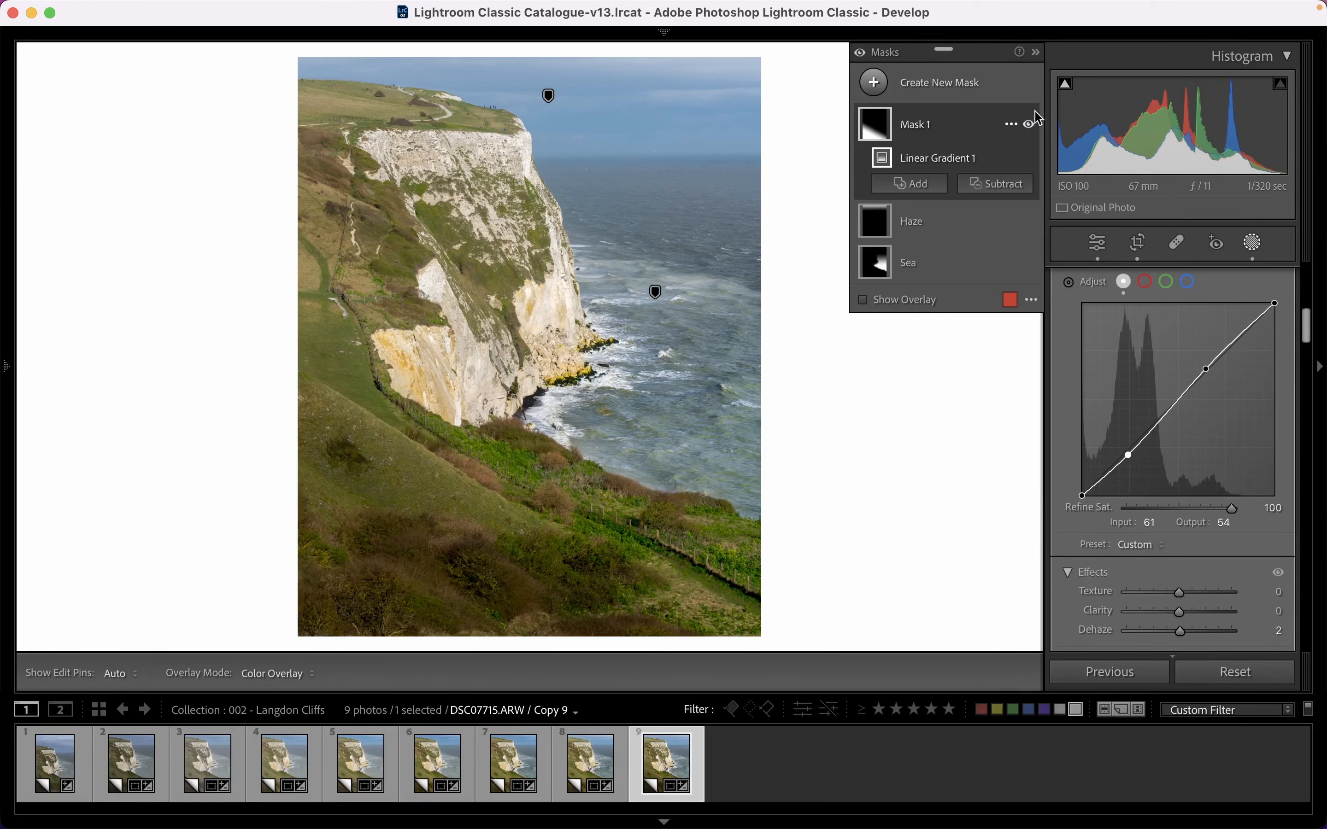
{"action": "left_click", "coordinate": [1032, 127]}
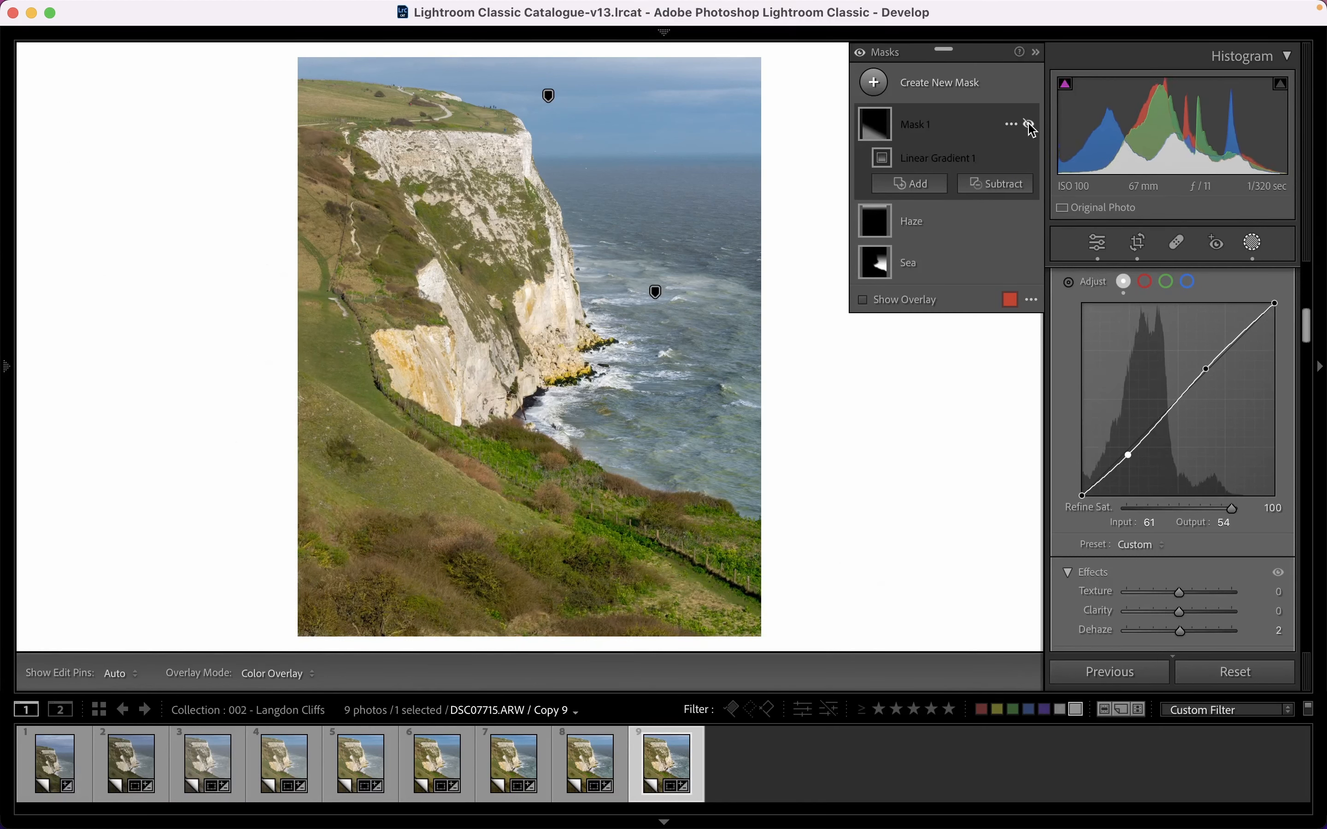
{"action": "left_click", "coordinate": [1031, 127]}
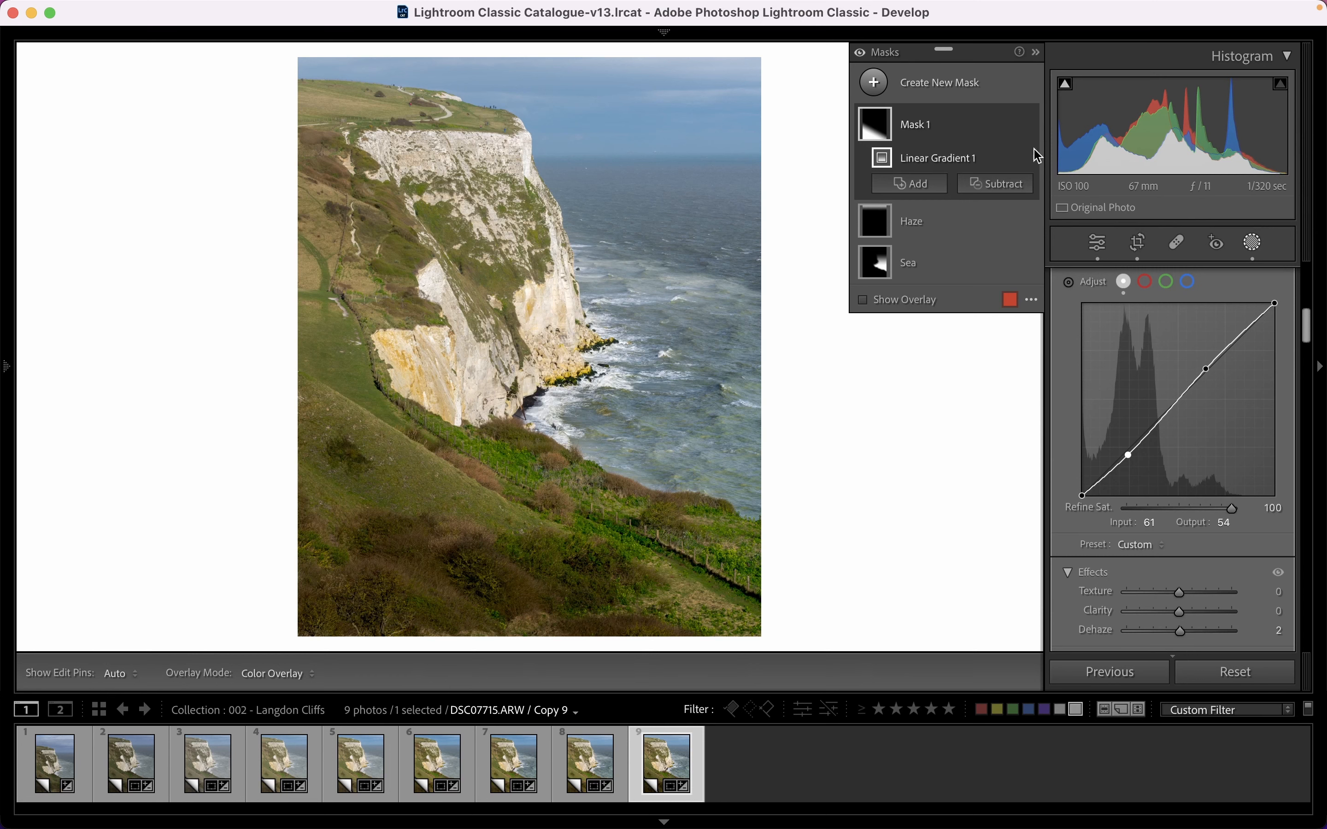
Set the foreground mask's Shadows to −30 and compare the photo with the mask hidden and shown.
{"action": "scroll", "coordinate": [1210, 406], "scroll_direction": "up", "scroll_amount": 5}
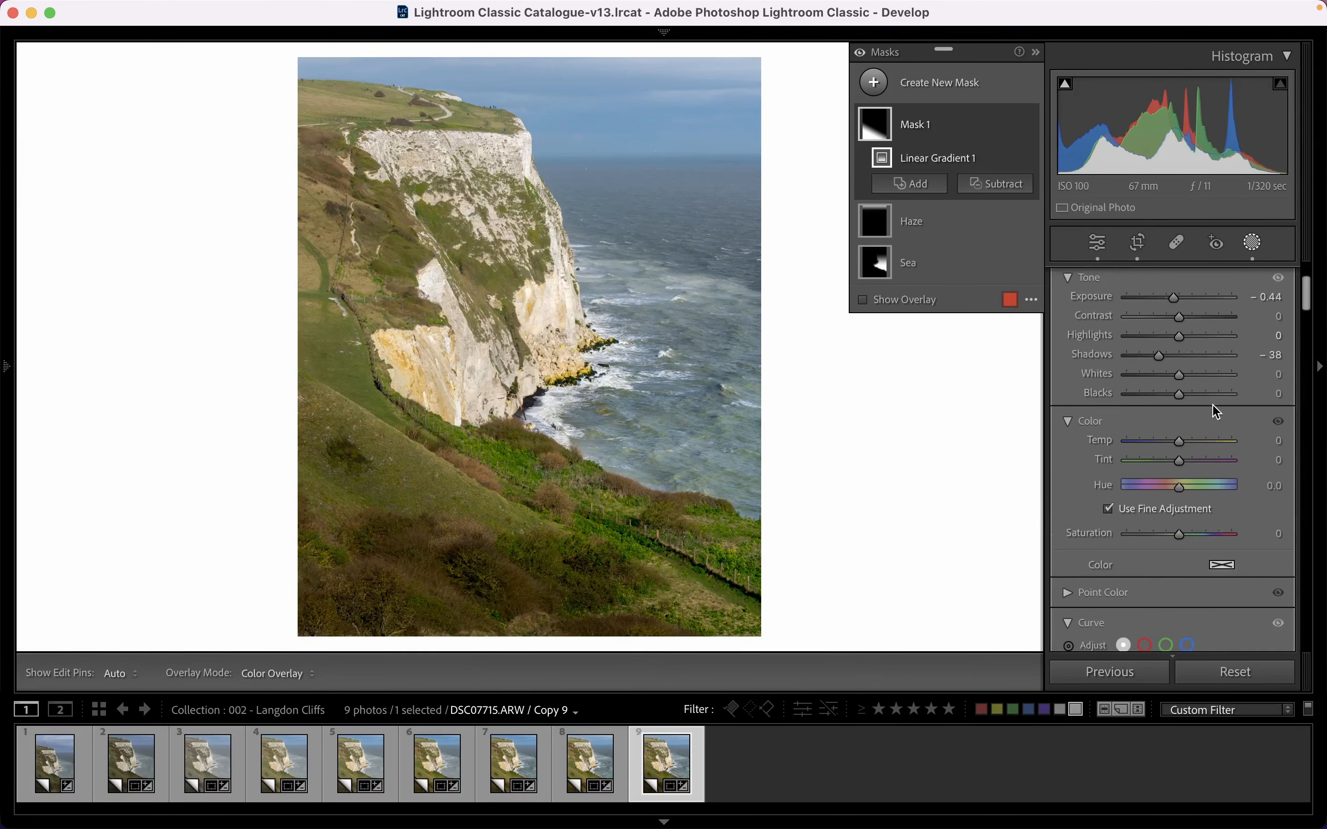
{"action": "left_click_drag", "start_coordinate": [1159, 357], "coordinate": [1160, 358]}
{"action": "left_click", "coordinate": [1030, 126]}
{"action": "left_click", "coordinate": [1030, 126]}
{"action": "scroll", "coordinate": [1173, 527], "scroll_direction": "down", "scroll_amount": 2}
{"action": "scroll", "coordinate": [1173, 527], "scroll_direction": "up", "scroll_amount": 4}
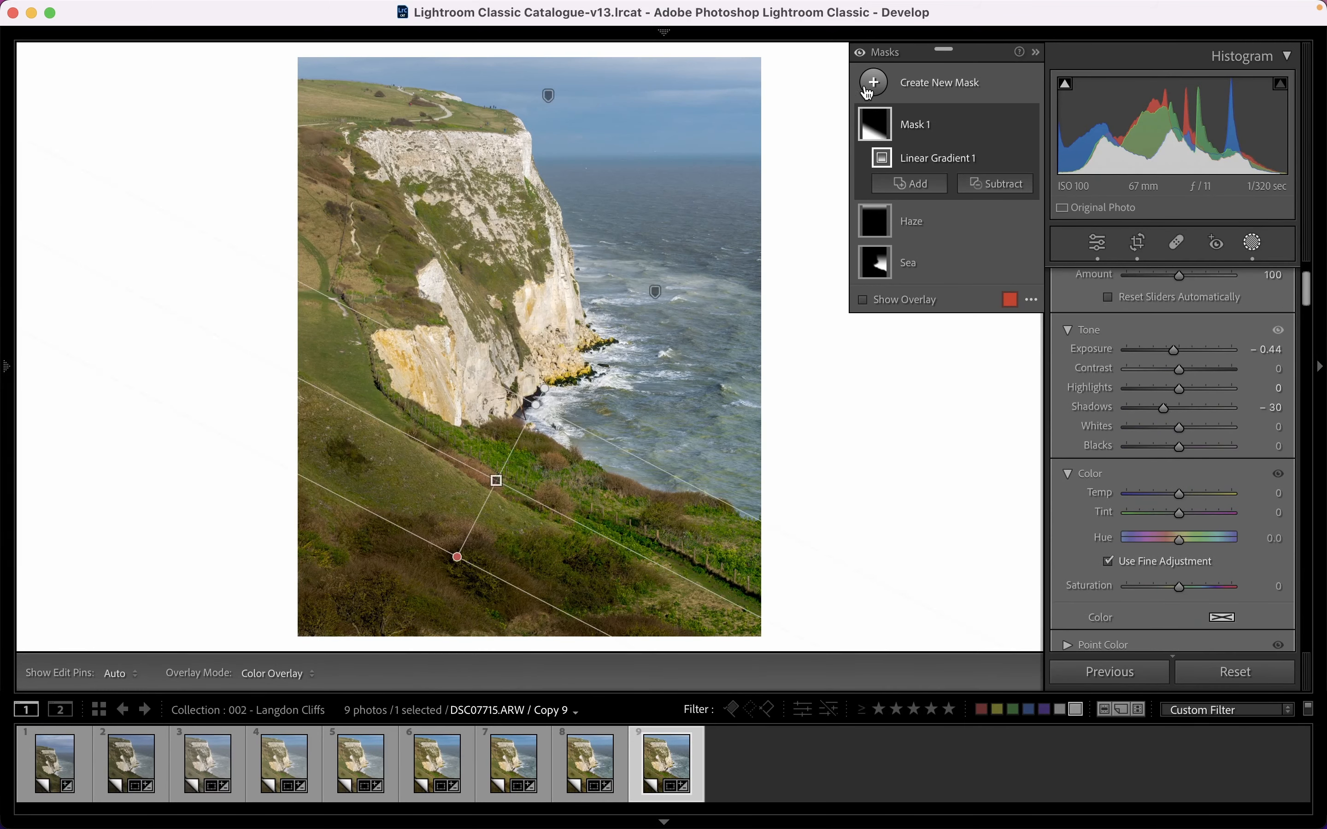
Leave masking and fine-tune the shadow point of the global tone curve to input 65, output 58.
{"action": "left_click", "coordinate": [1254, 243]}
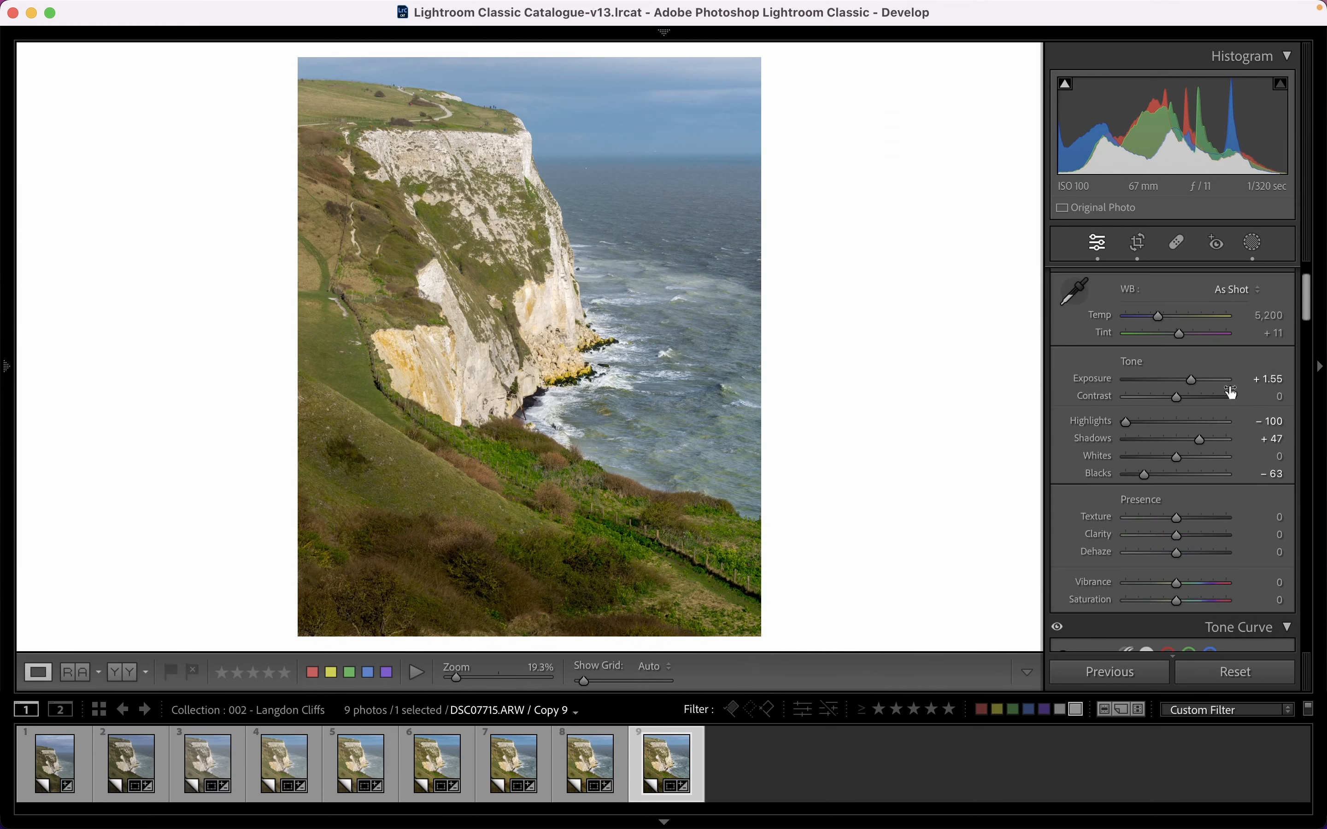
{"action": "scroll", "coordinate": [1203, 507], "scroll_direction": "down", "scroll_amount": 5}
{"action": "scroll", "coordinate": [1198, 513], "scroll_direction": "down", "scroll_amount": 5}
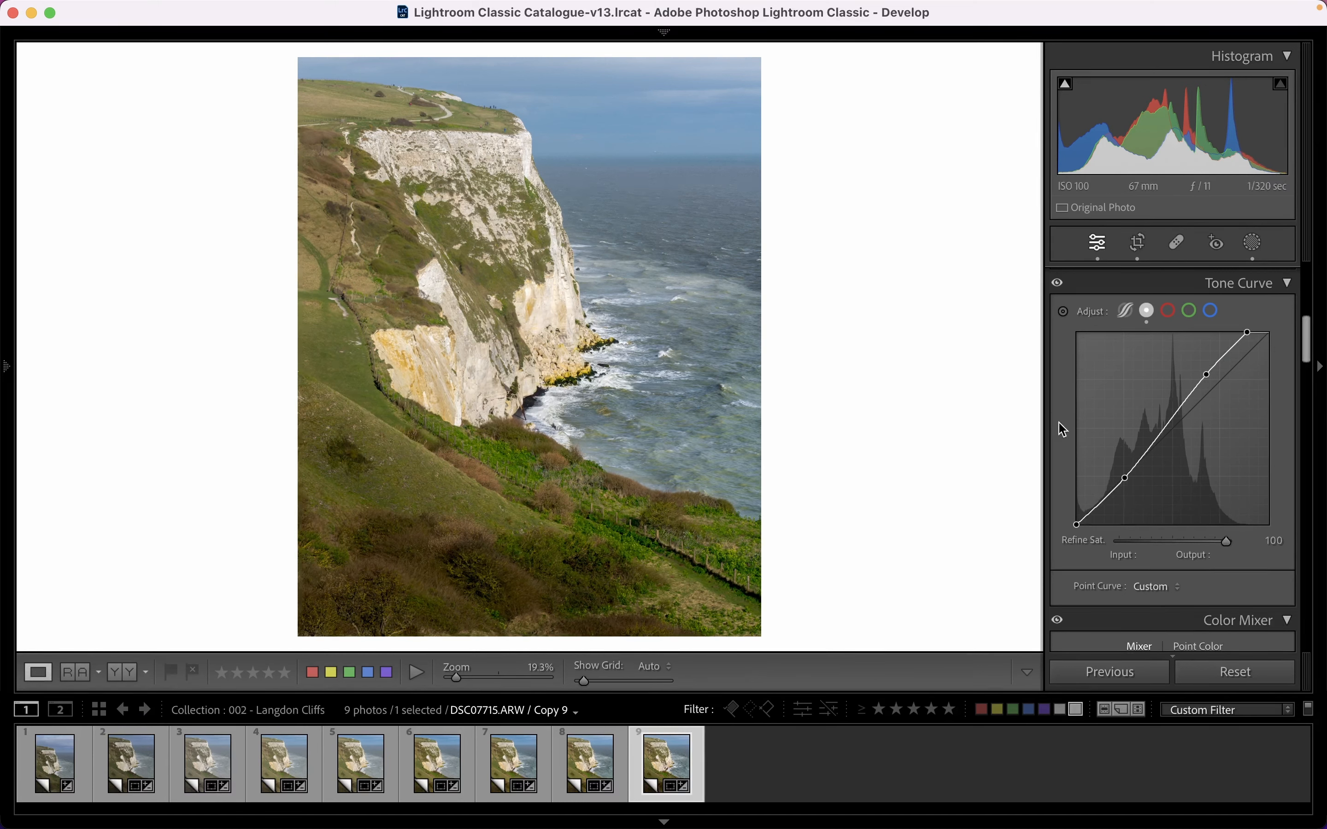
{"action": "left_click_drag", "start_coordinate": [1124, 478], "coordinate": [1126, 482]}
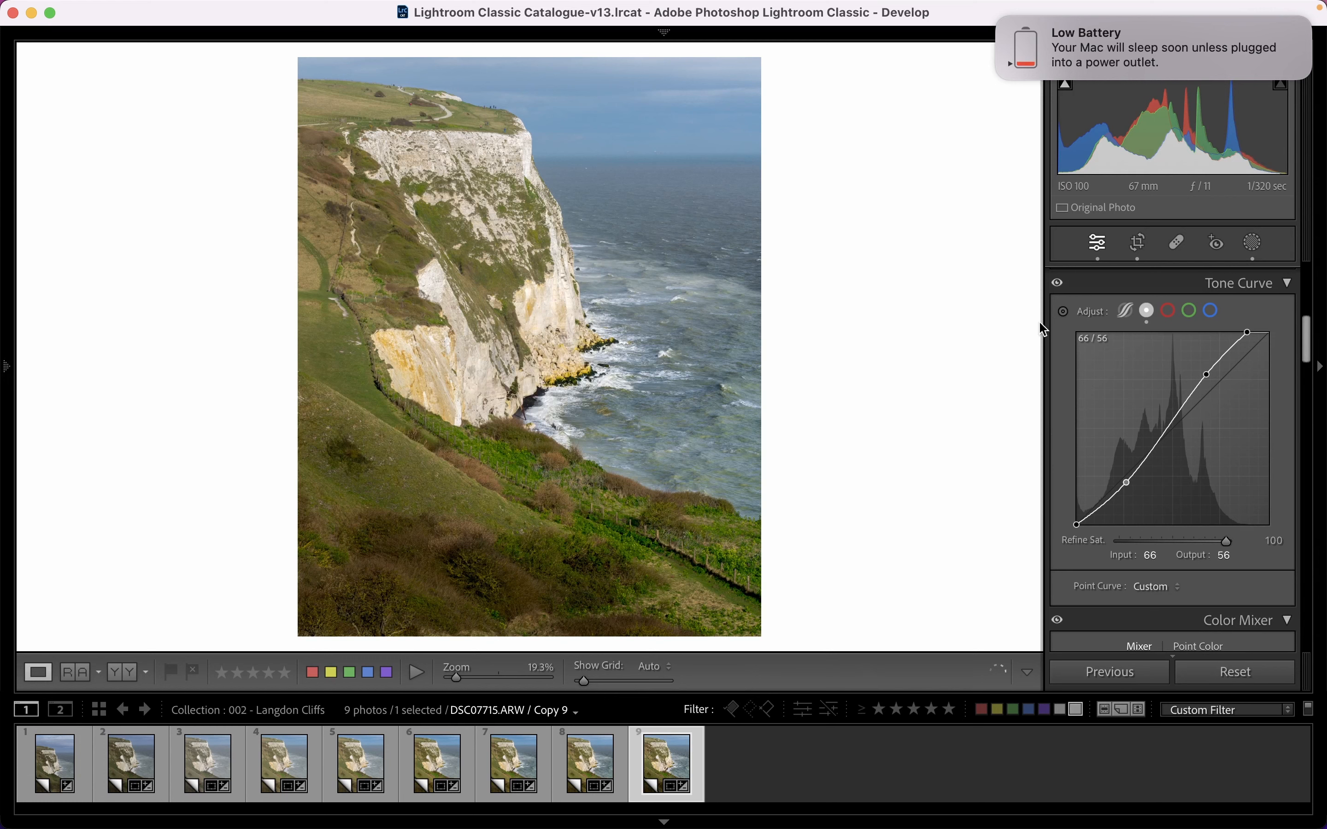
{"action": "left_click", "coordinate": [1001, 20]}
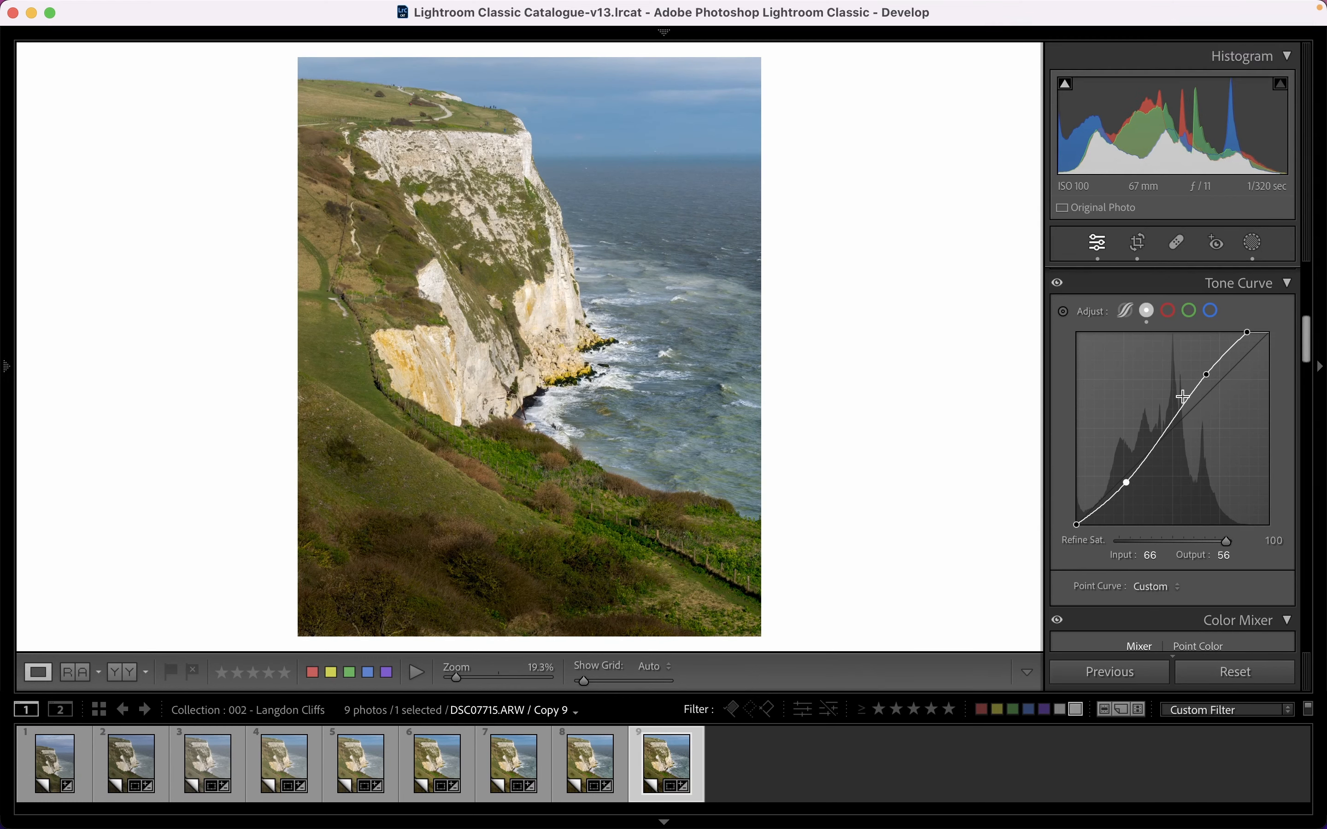
{"action": "left_click_drag", "start_coordinate": [1124, 484], "coordinate": [1125, 481]}
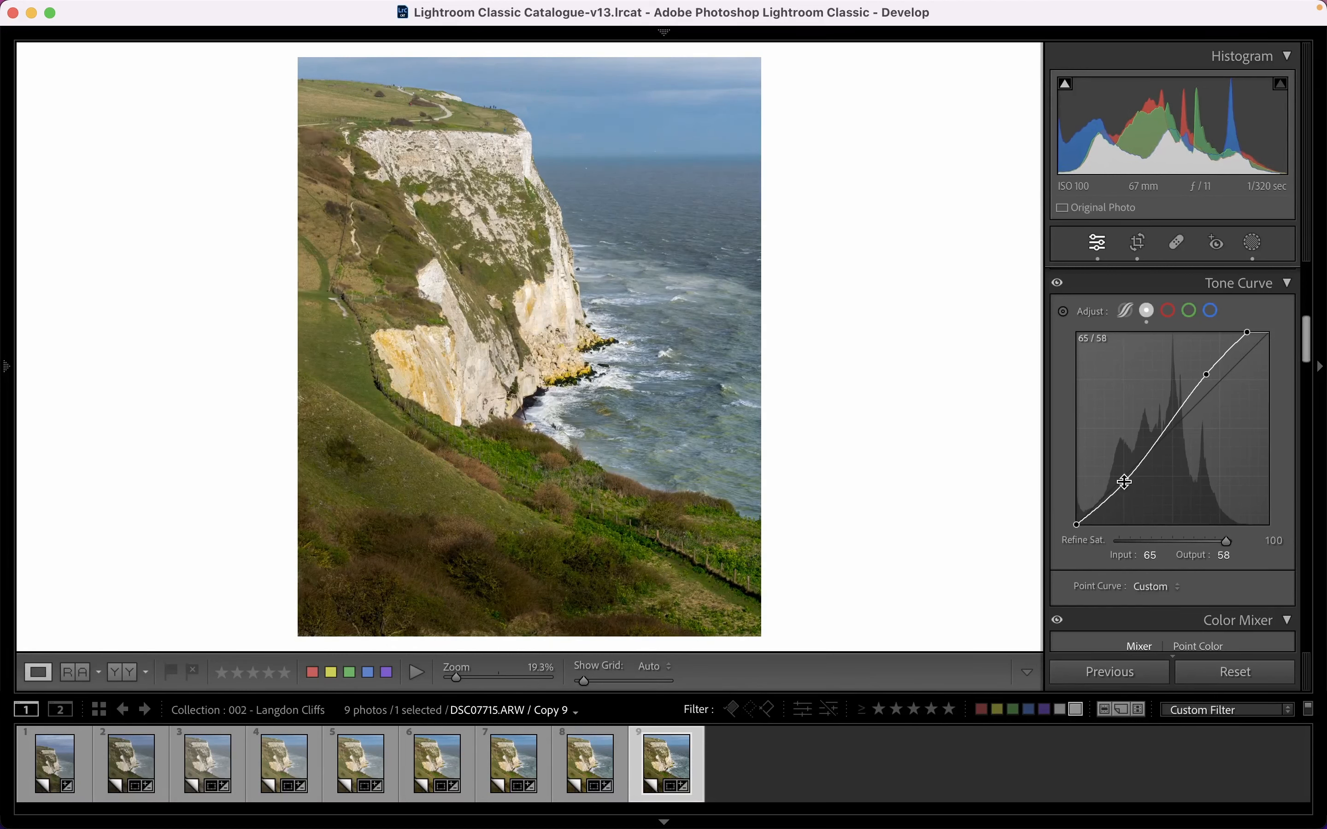
Try boosting the grass saturation with targeted adjustment to Yellow +38 and Green +60, and undo the changes.
{"action": "scroll", "coordinate": [1206, 427], "scroll_direction": "down", "scroll_amount": 15}
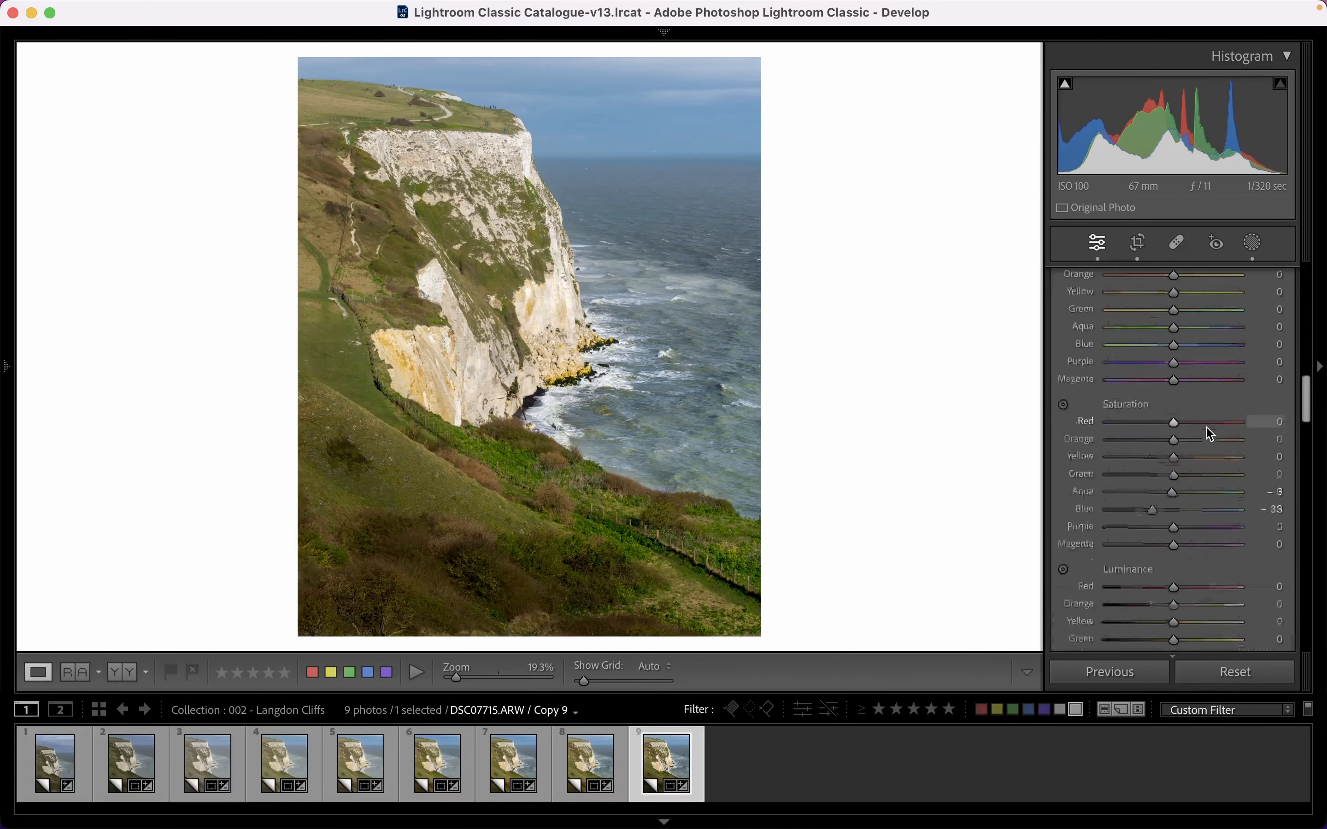
{"action": "scroll", "coordinate": [1208, 427], "scroll_direction": "down", "scroll_amount": 10}
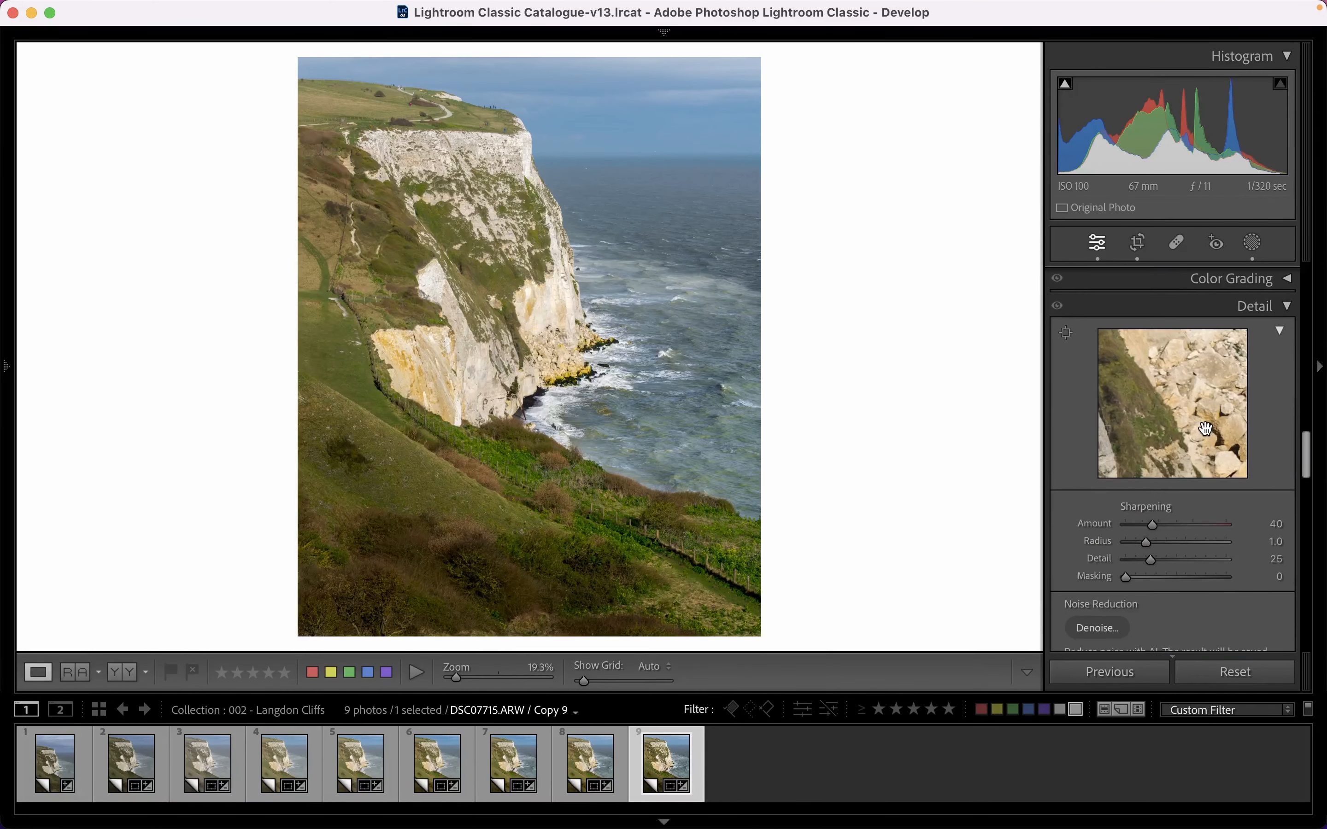
{"action": "scroll", "coordinate": [1201, 430], "scroll_direction": "down", "scroll_amount": 15}
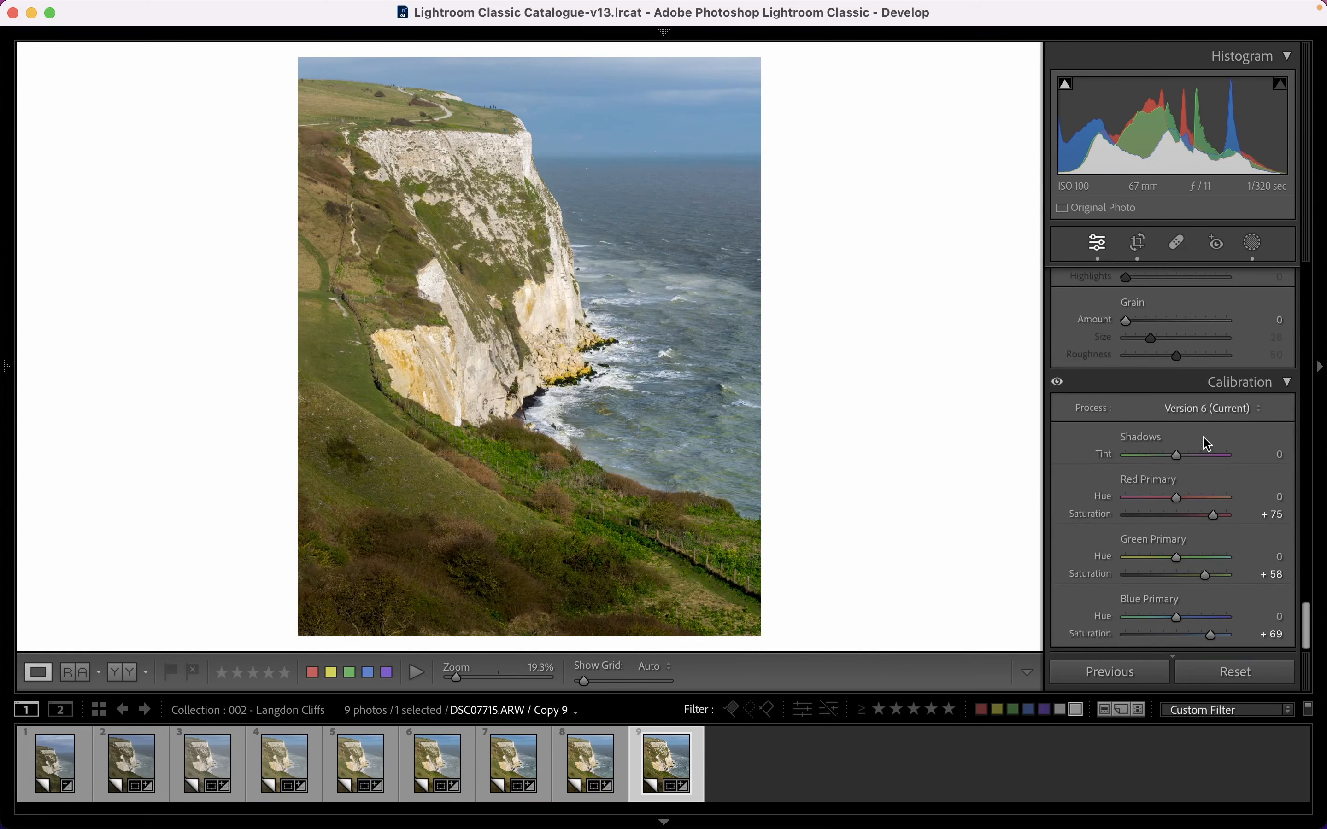
{"action": "scroll", "coordinate": [1201, 436], "scroll_direction": "up", "scroll_amount": 8}
{"action": "scroll", "coordinate": [1202, 446], "scroll_direction": "up", "scroll_amount": 12}
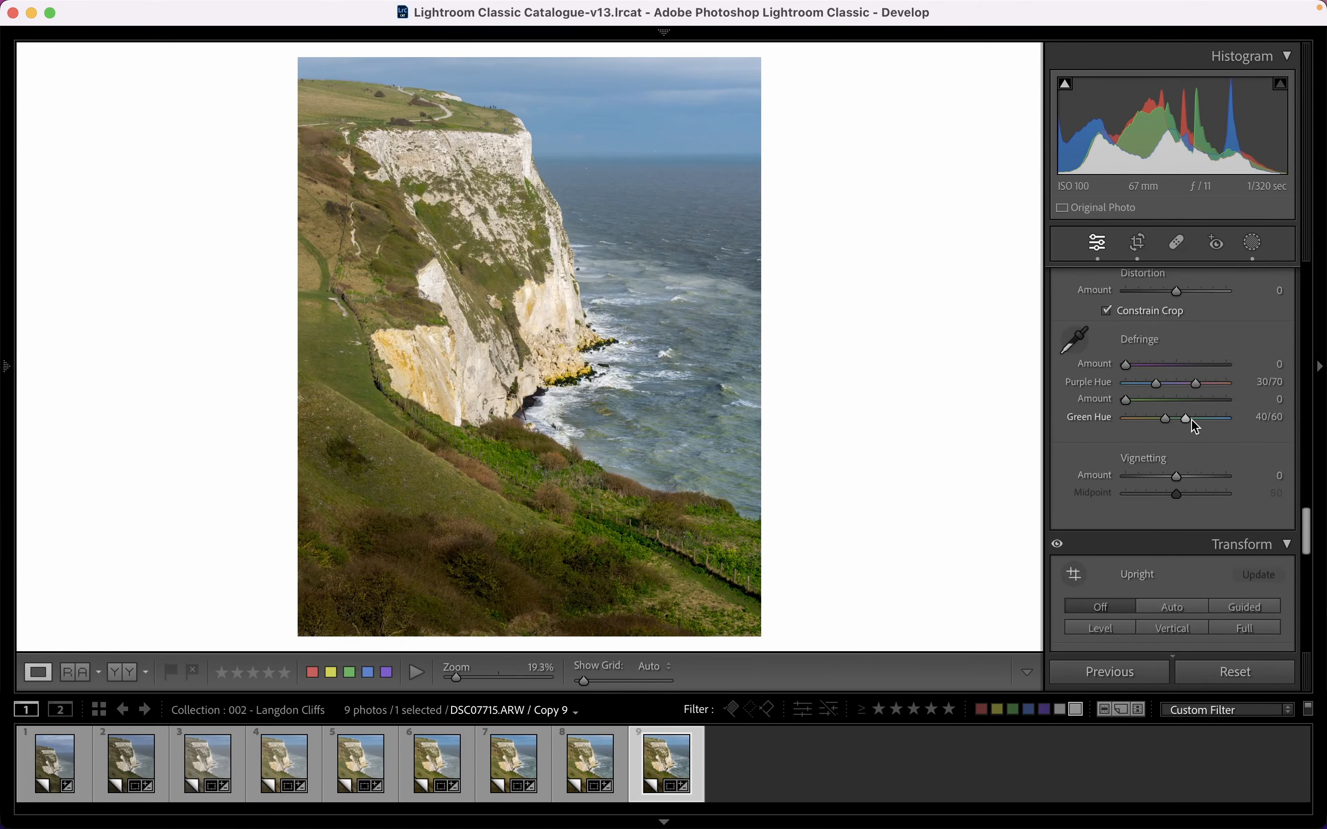
{"action": "scroll", "coordinate": [1201, 422], "scroll_direction": "down", "scroll_amount": 15}
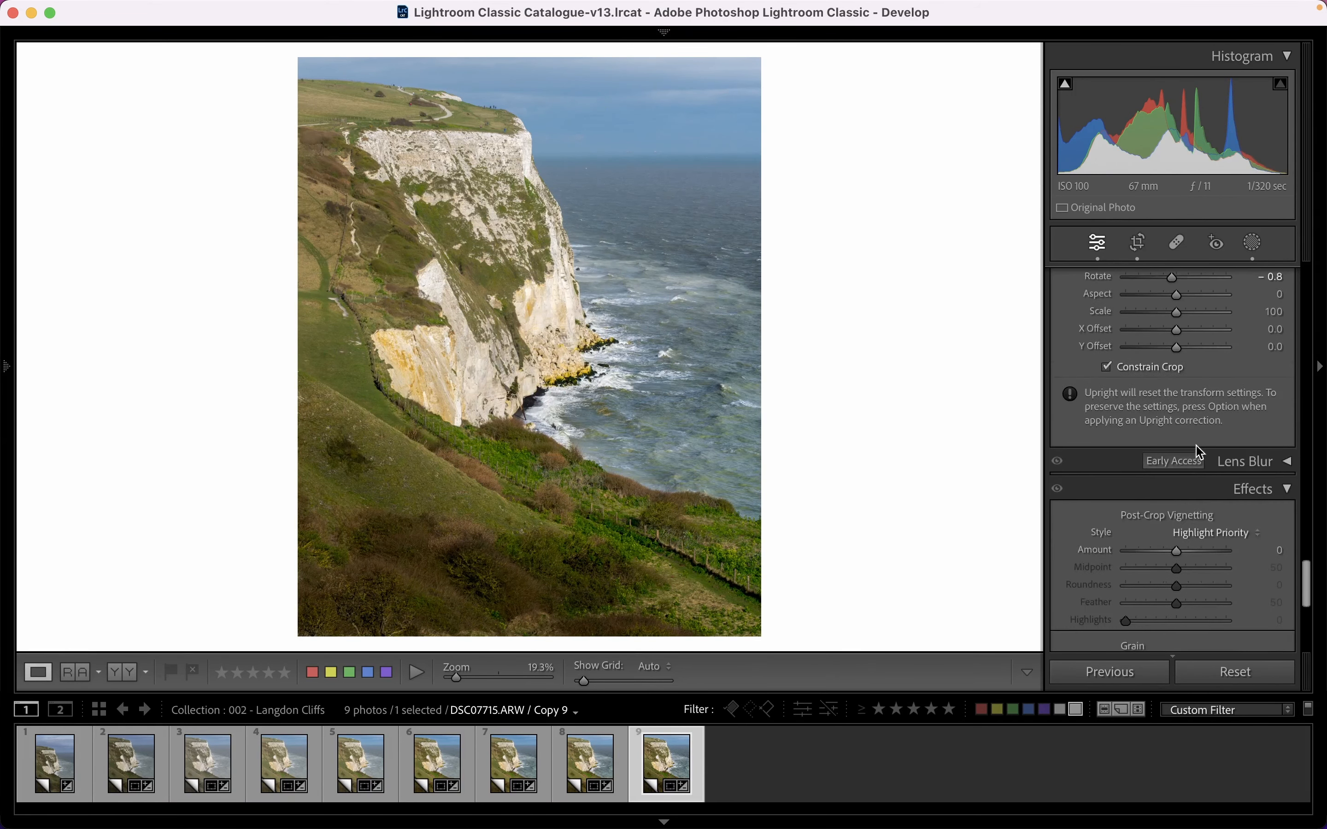
{"action": "scroll", "coordinate": [1198, 453], "scroll_direction": "up", "scroll_amount": 12}
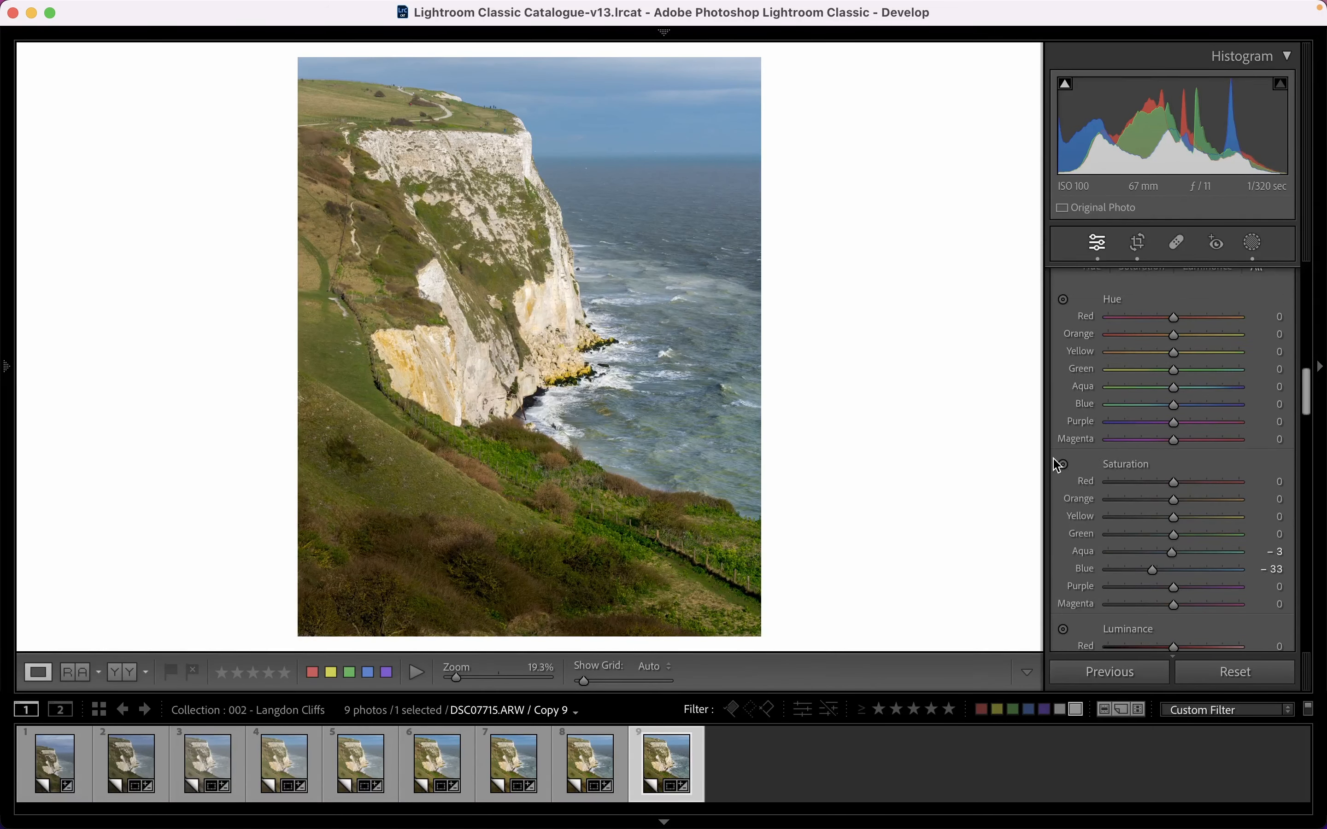
{"action": "left_click", "coordinate": [1065, 465]}
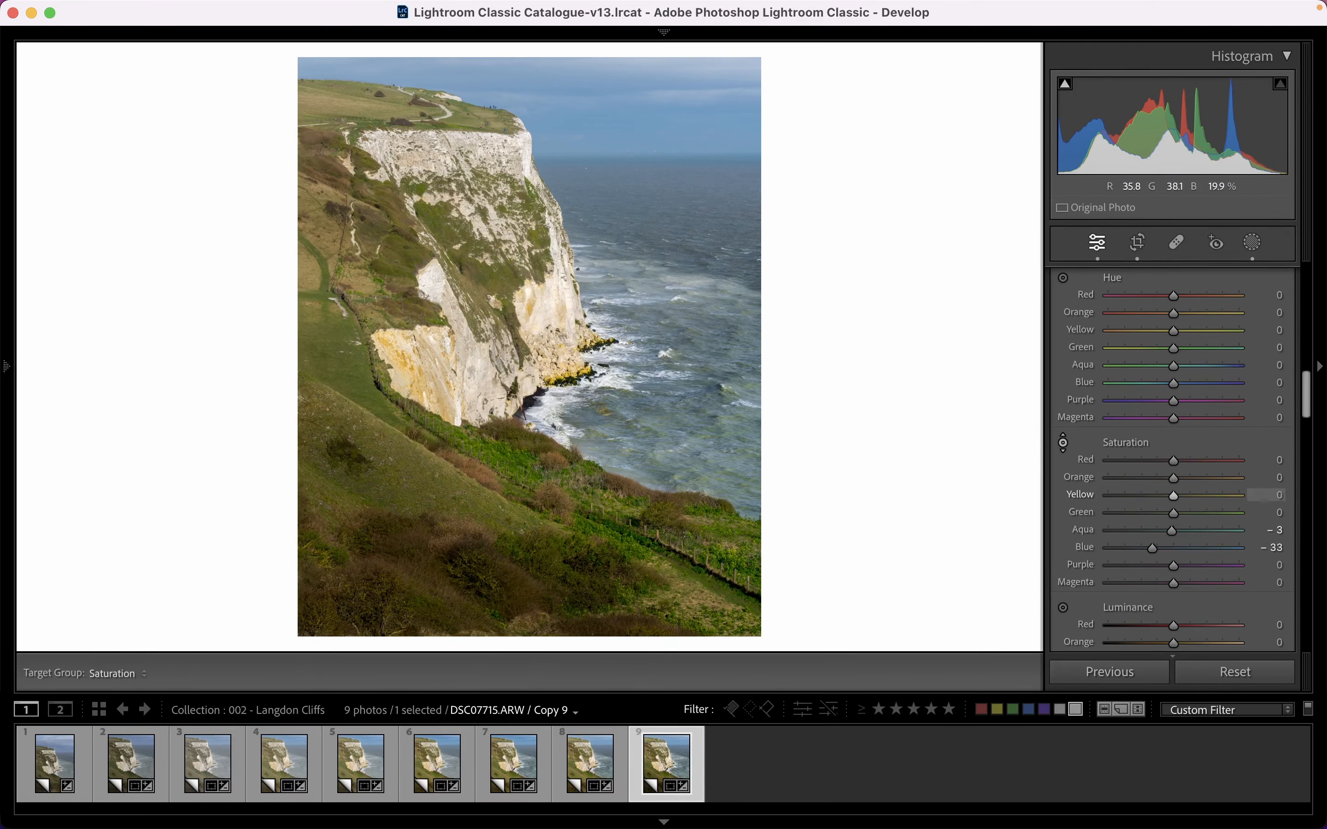
{"action": "left_click_drag", "start_coordinate": [351, 351], "coordinate": [351, 330]}
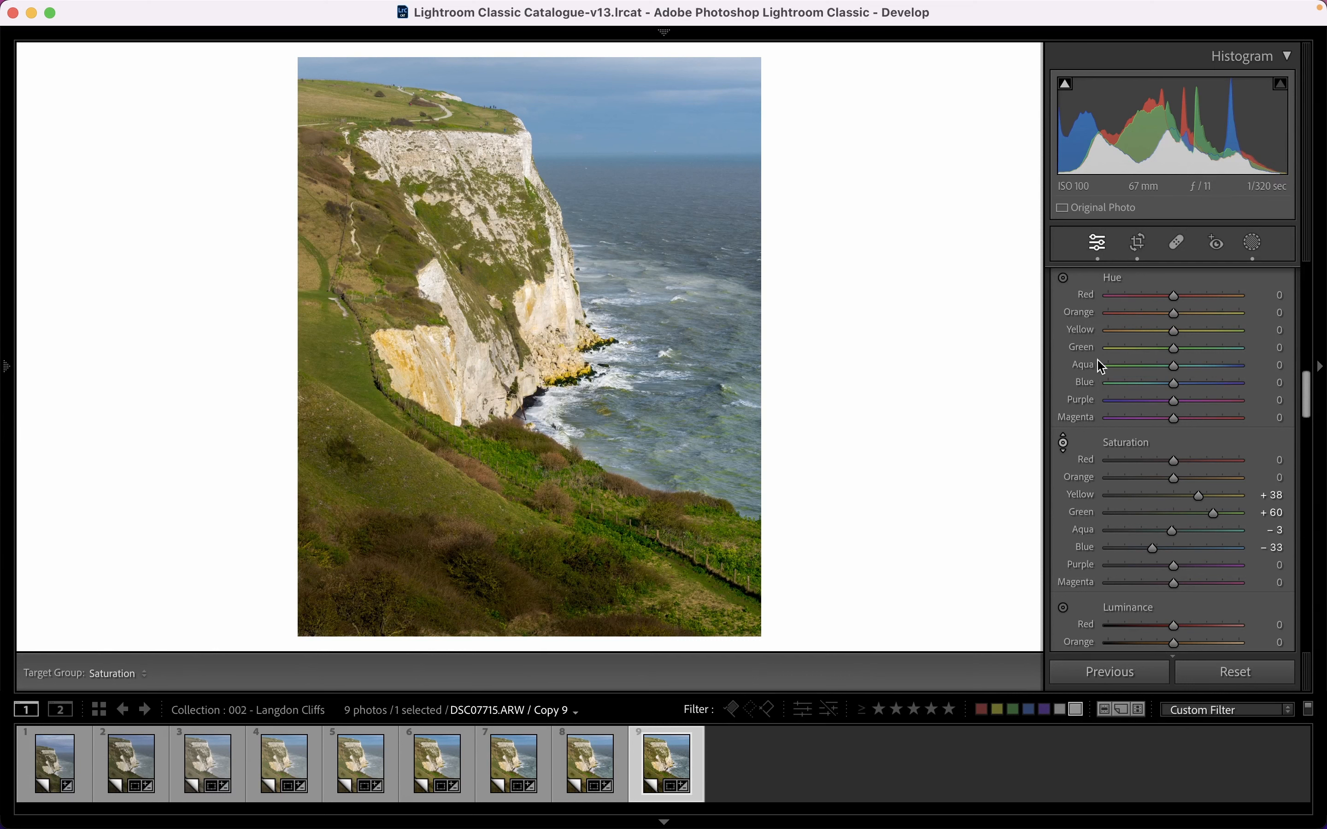
{"action": "key", "text": "super+z"}
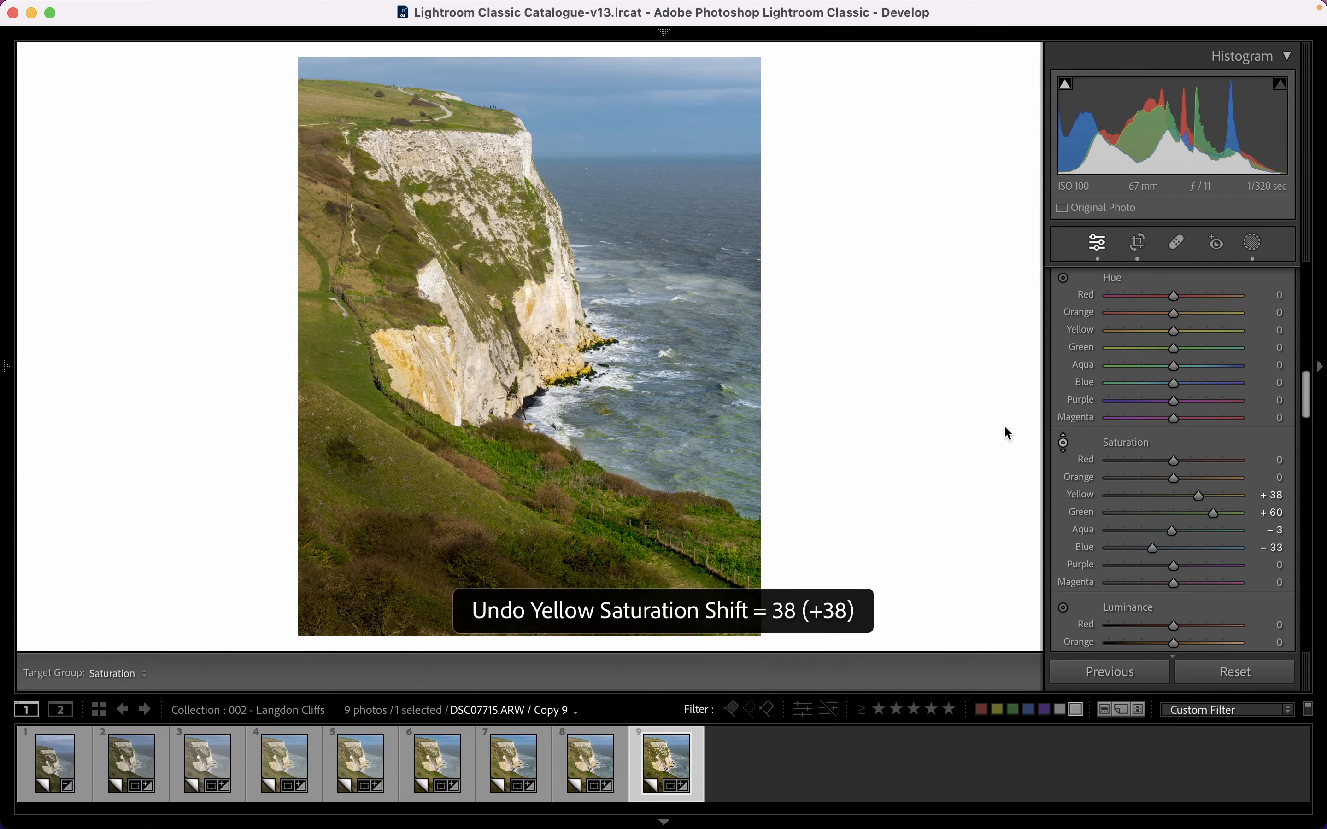
{"action": "key", "text": "Escape"}
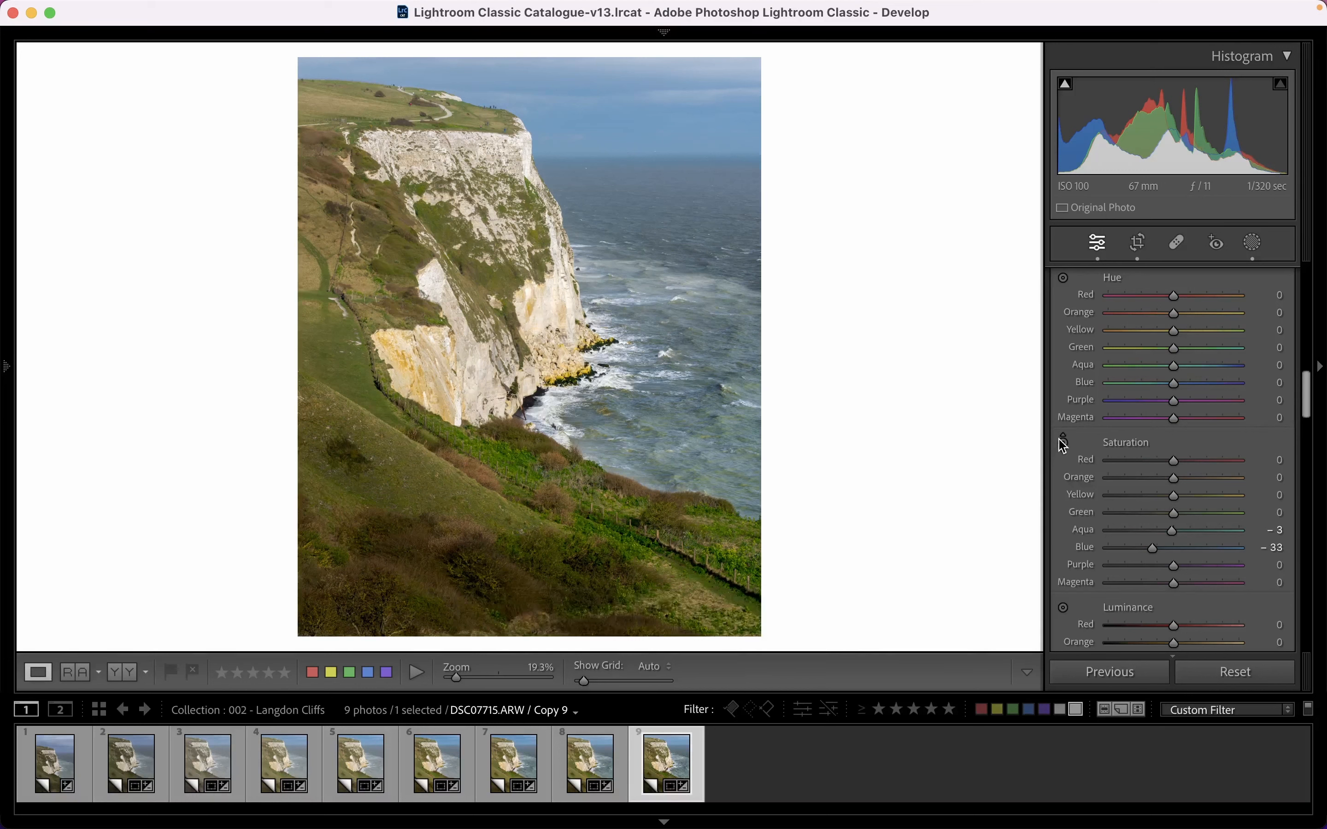
Raise the grass saturation with targeted adjustment to Yellow +41 and Green +22, and compare with the previous copy.
{"action": "left_click", "coordinate": [1064, 443]}
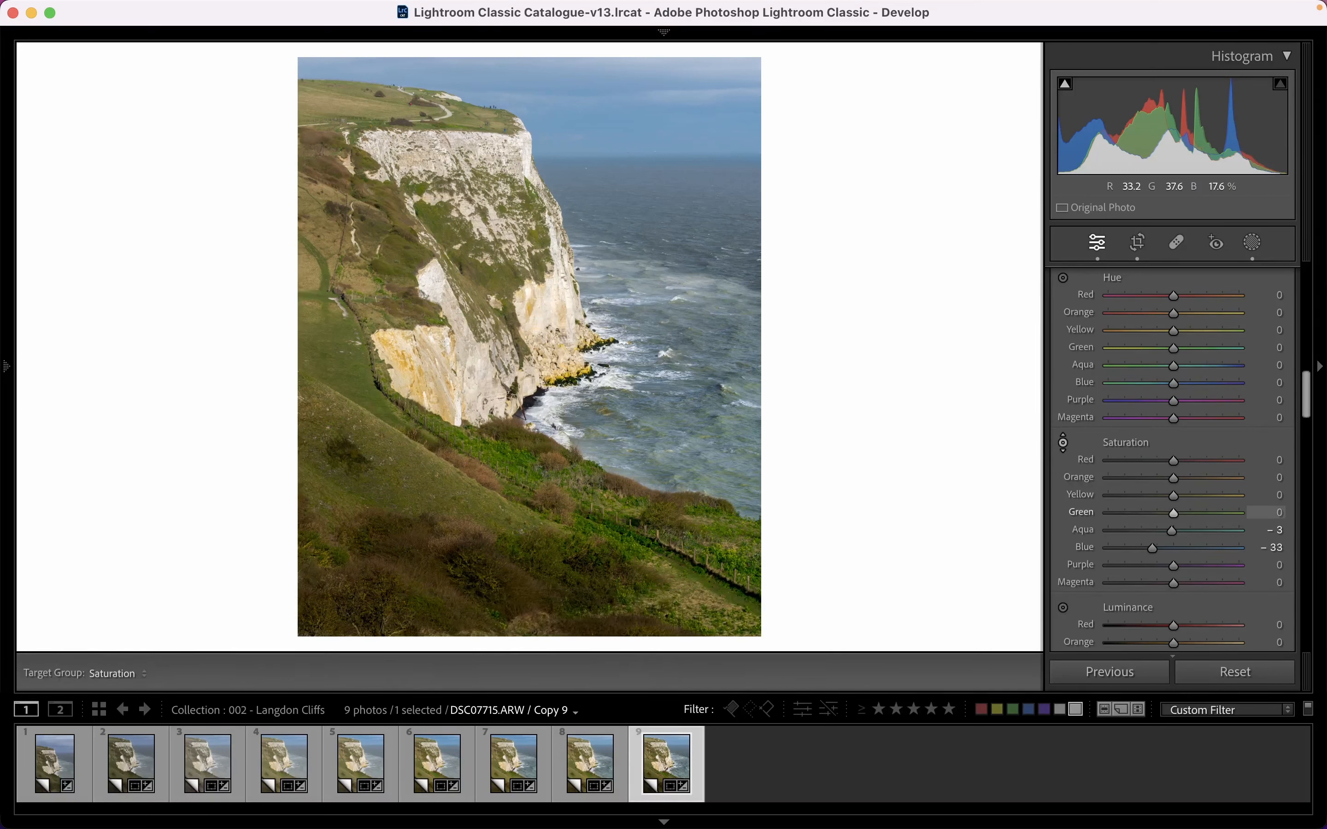
{"action": "left_click_drag", "start_coordinate": [340, 340], "coordinate": [340, 311]}
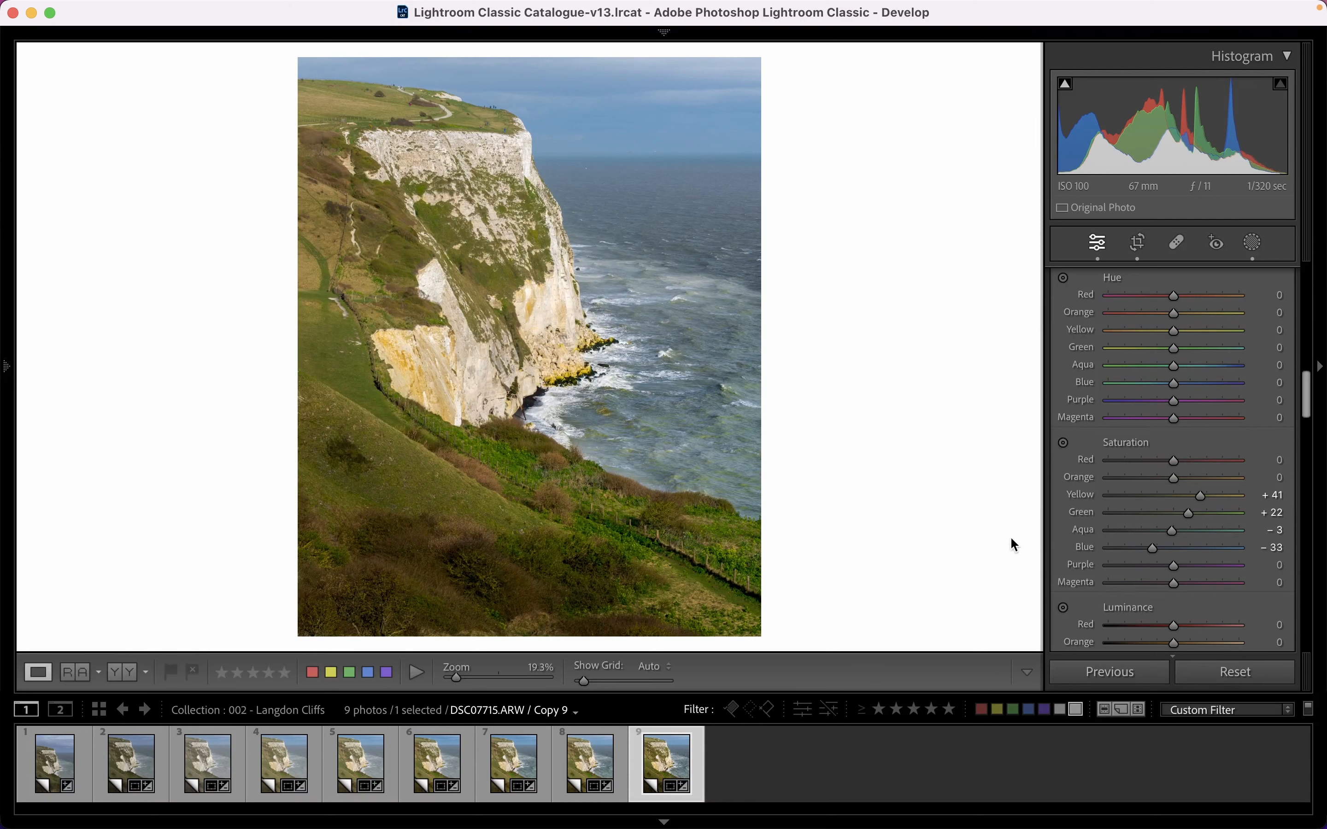
{"action": "left_click", "coordinate": [569, 769]}
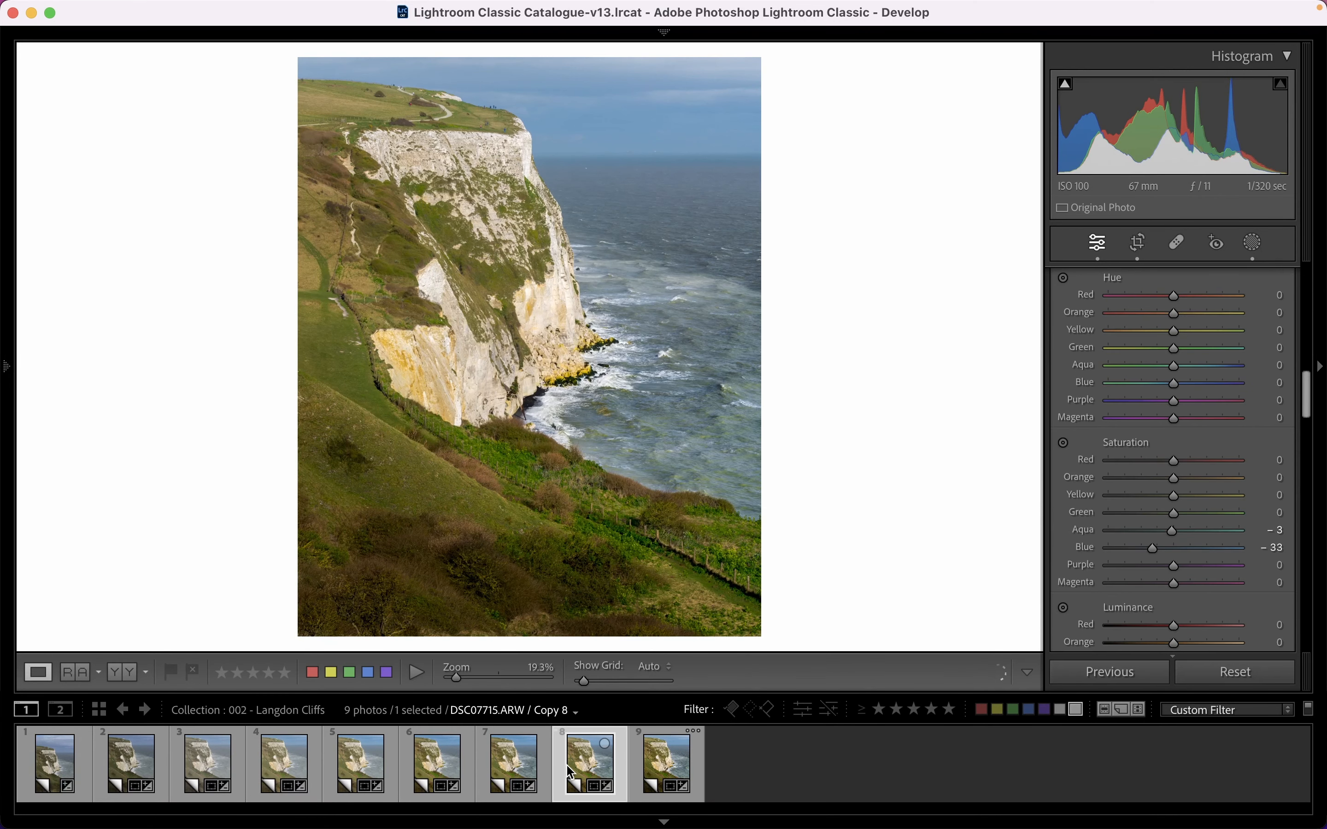
{"action": "left_click", "coordinate": [674, 766]}
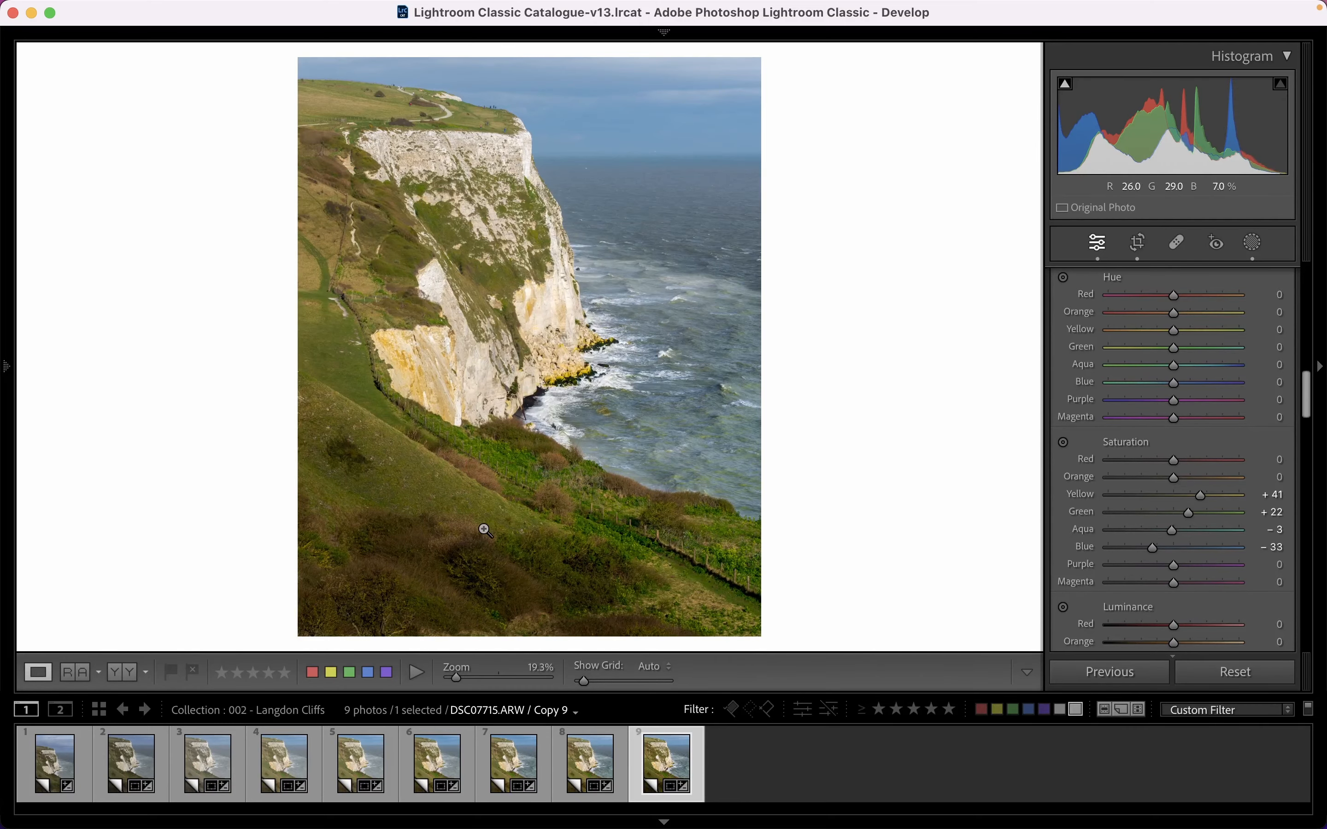
Set the global Shadows to +100, and try Blacks at −87 before undoing that Blacks change.
{"action": "left_click_drag", "start_coordinate": [415, 565], "coordinate": [453, 424]}
{"action": "left_click_drag", "start_coordinate": [597, 417], "coordinate": [573, 417]}
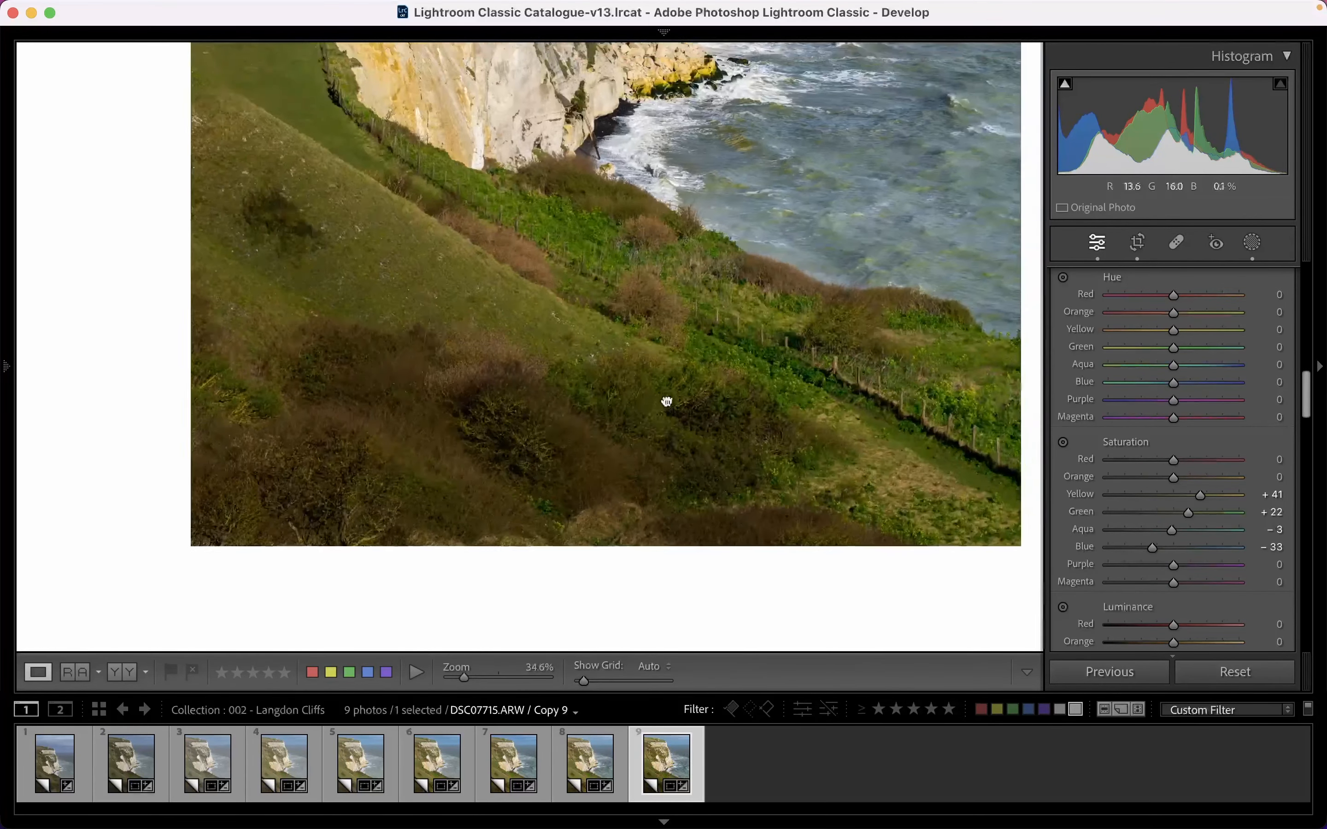
{"action": "left_click_drag", "start_coordinate": [666, 402], "coordinate": [660, 417]}
{"action": "scroll", "coordinate": [1206, 421], "scroll_direction": "up", "scroll_amount": 15}
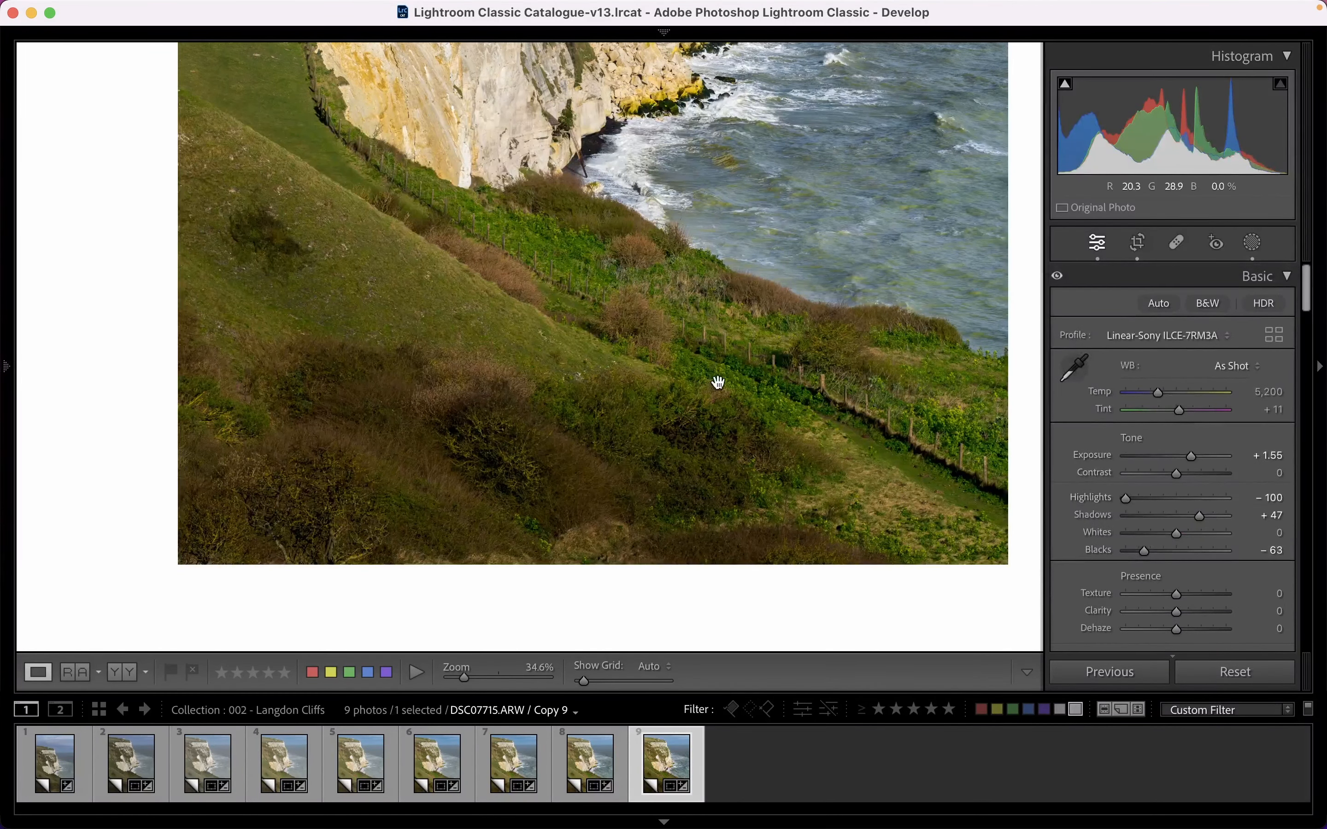
{"action": "left_click_drag", "start_coordinate": [717, 379], "coordinate": [886, 491]}
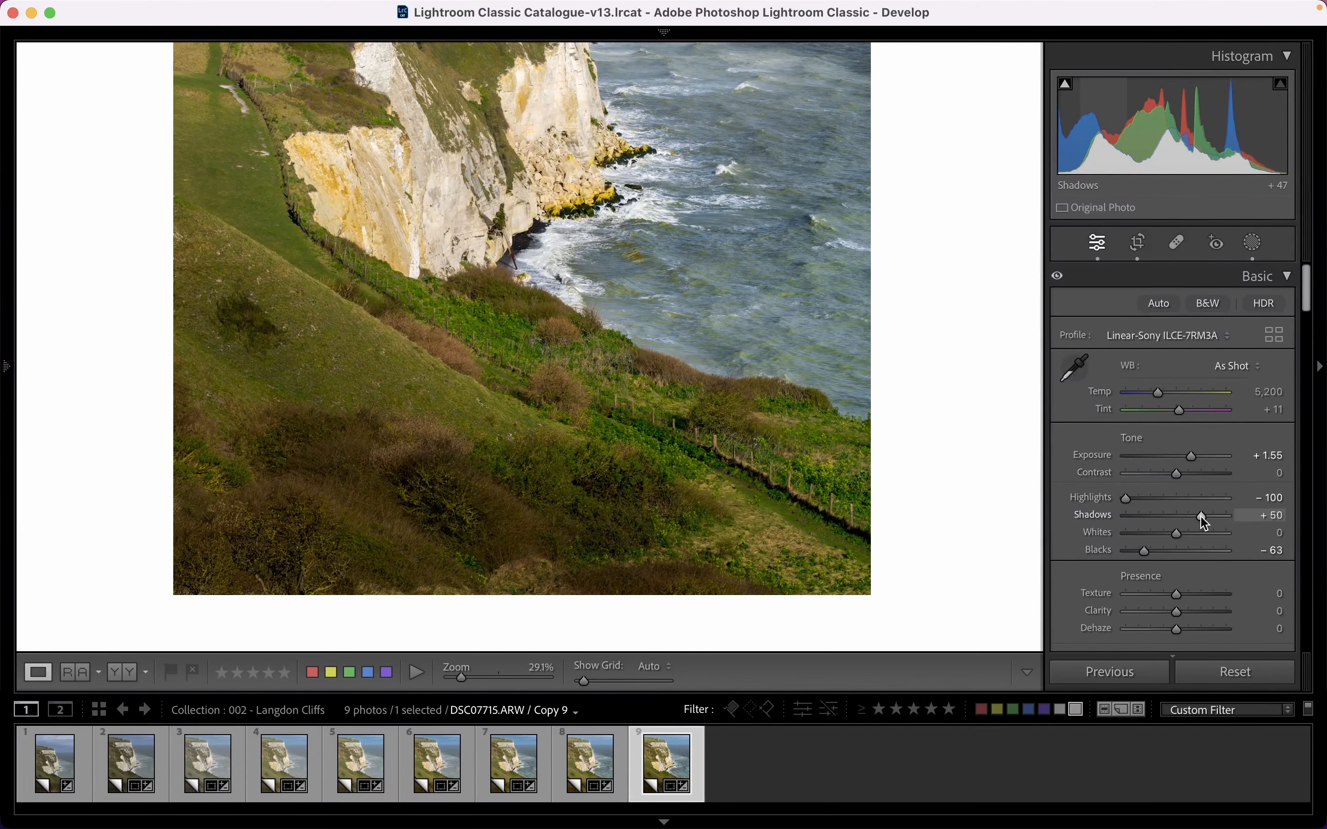
{"action": "mouse_move", "coordinate": [1227, 523]}
{"action": "left_mouse_down"}
{"action": "mouse_move", "coordinate": [1210, 519]}
{"action": "mouse_move", "coordinate": [1235, 527]}
{"action": "left_mouse_up"}
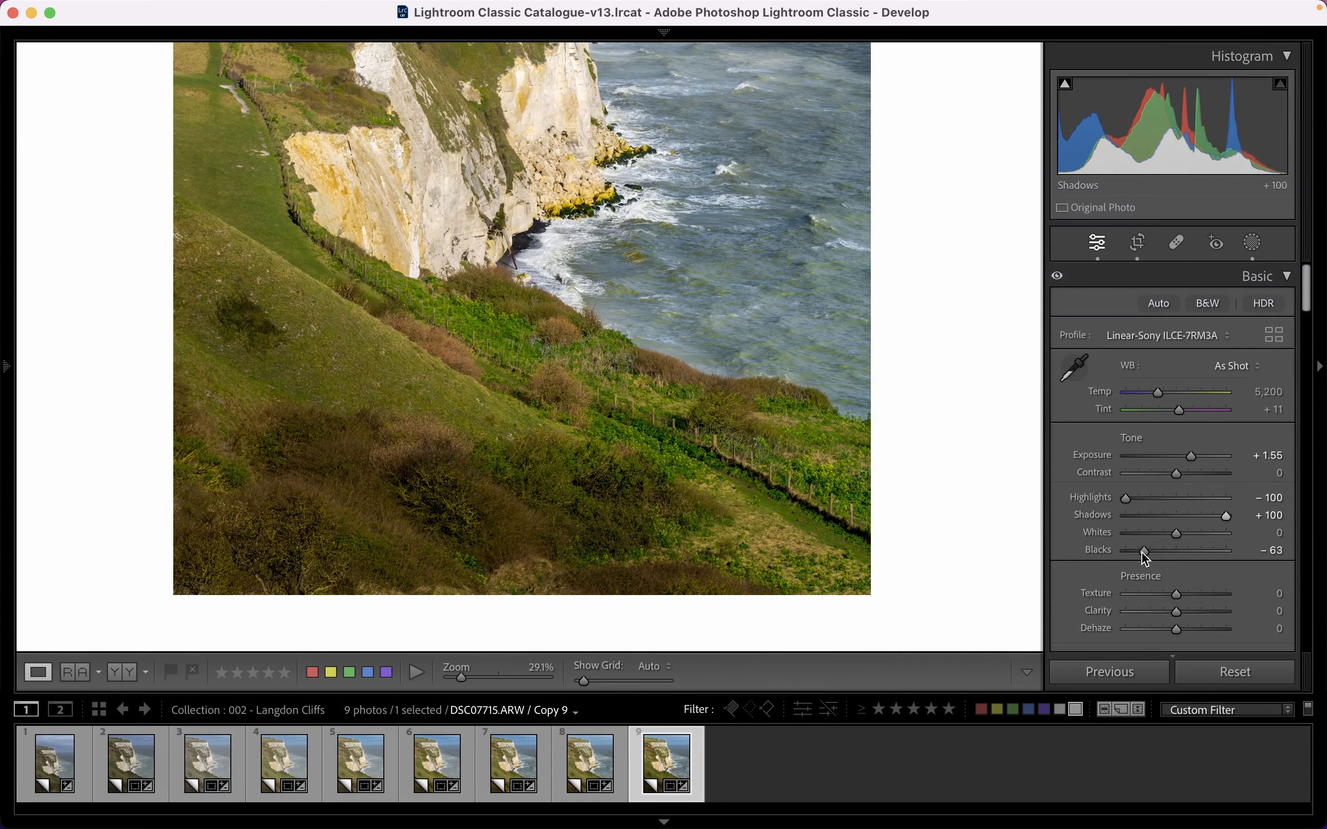
{"action": "left_click_drag", "start_coordinate": [1135, 551], "coordinate": [1094, 551]}
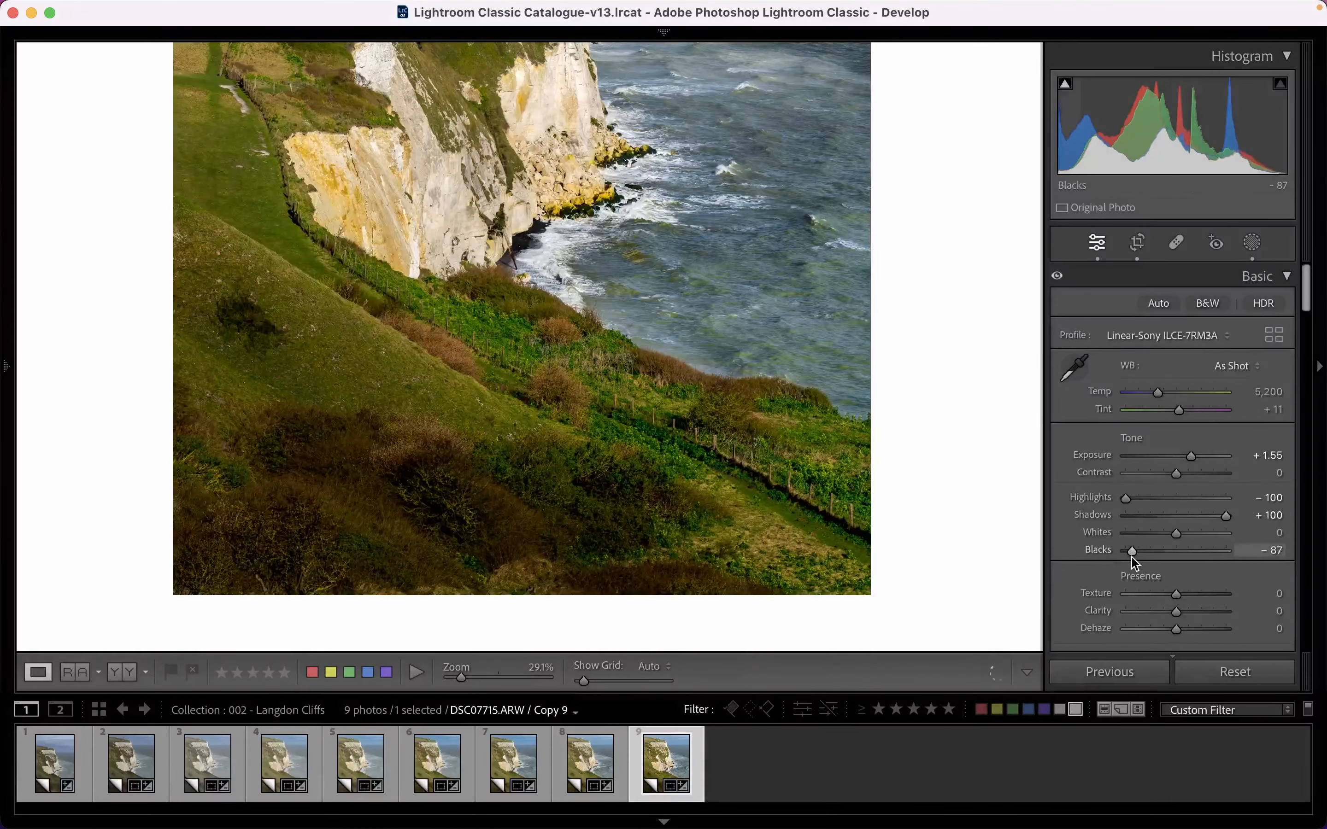
{"action": "key", "text": "ctrl+z"}
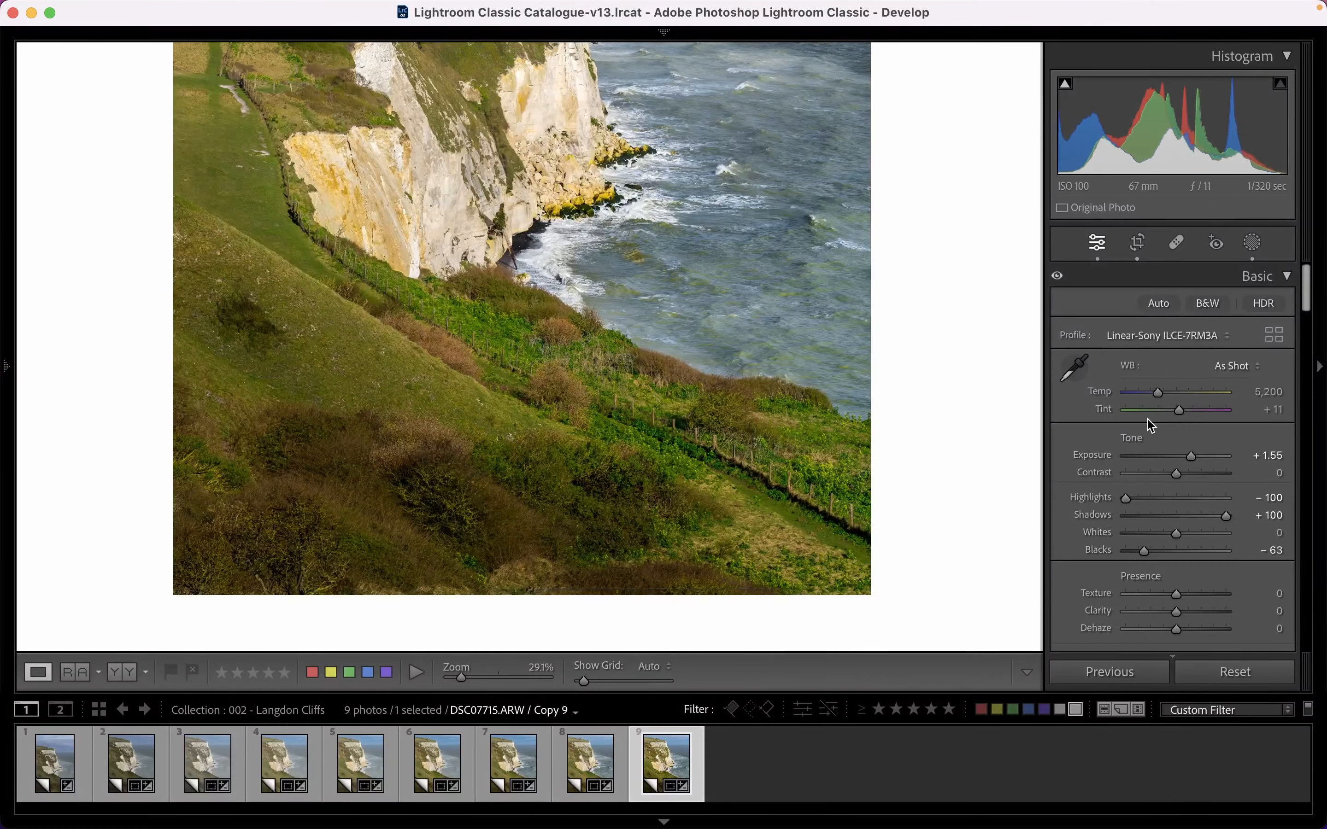
Deepen the foreground mask's tone curve with a shadow point at input 30, output 20, and leave masking.
{"action": "left_click", "coordinate": [1253, 242]}
{"action": "left_click", "coordinate": [926, 125]}
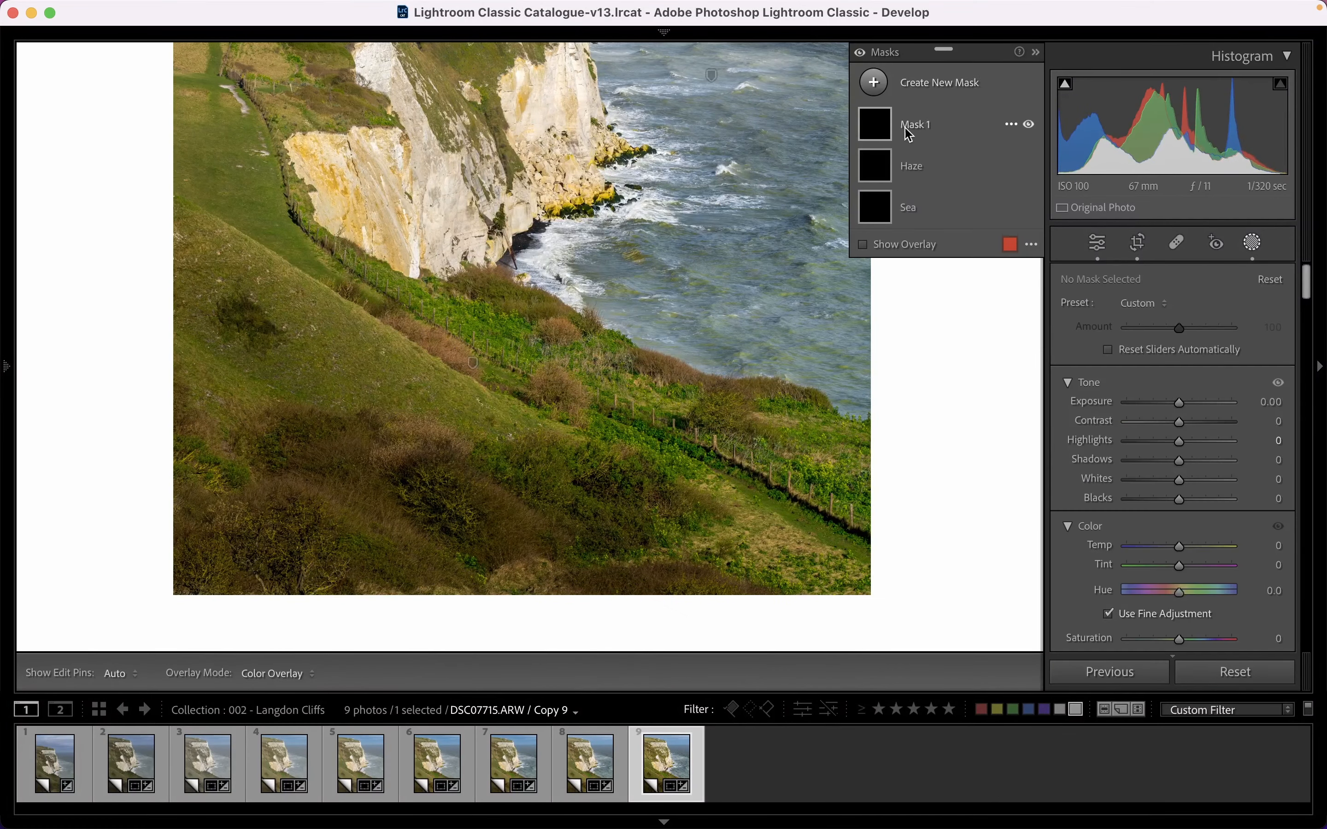
{"action": "scroll", "coordinate": [1220, 548], "scroll_direction": "down", "scroll_amount": 10}
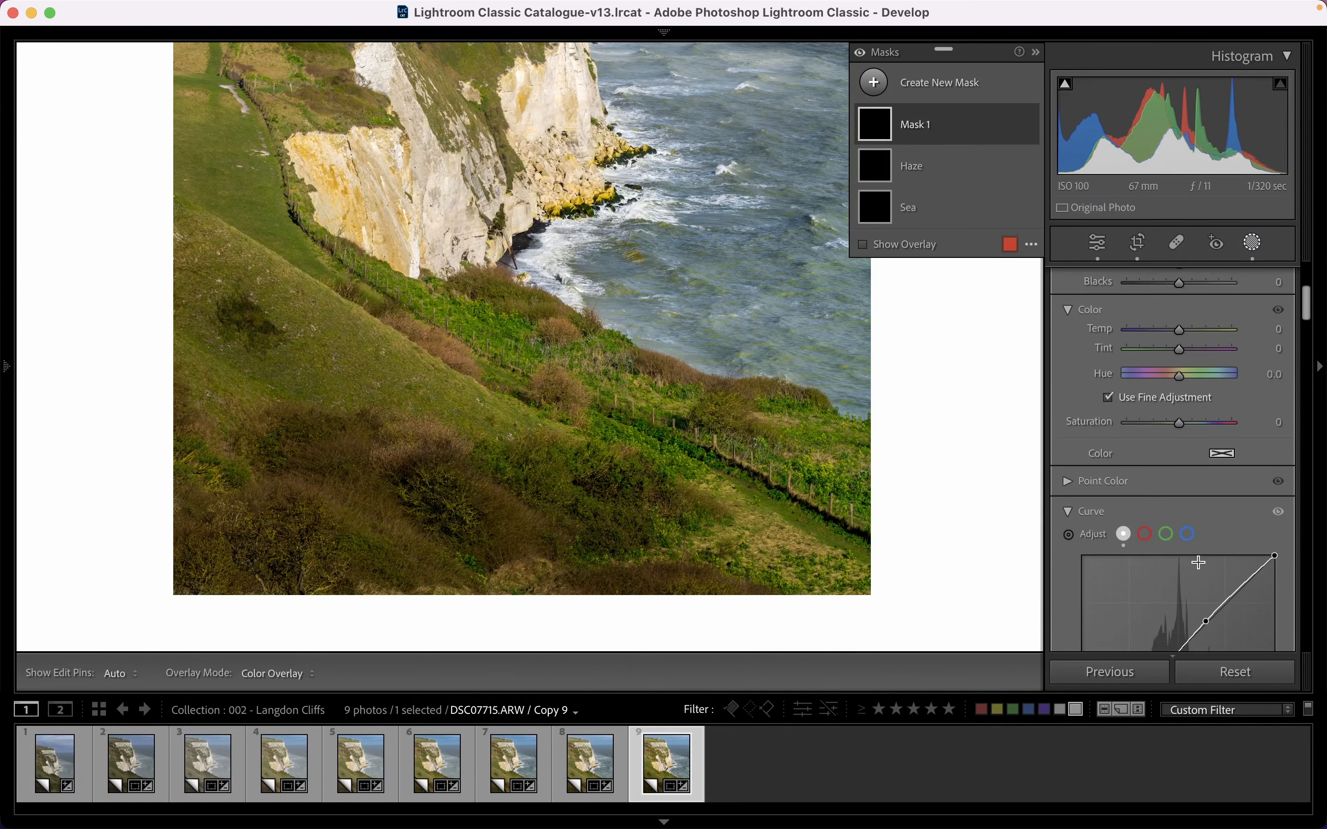
{"action": "scroll", "coordinate": [1191, 557], "scroll_direction": "down", "scroll_amount": 1}
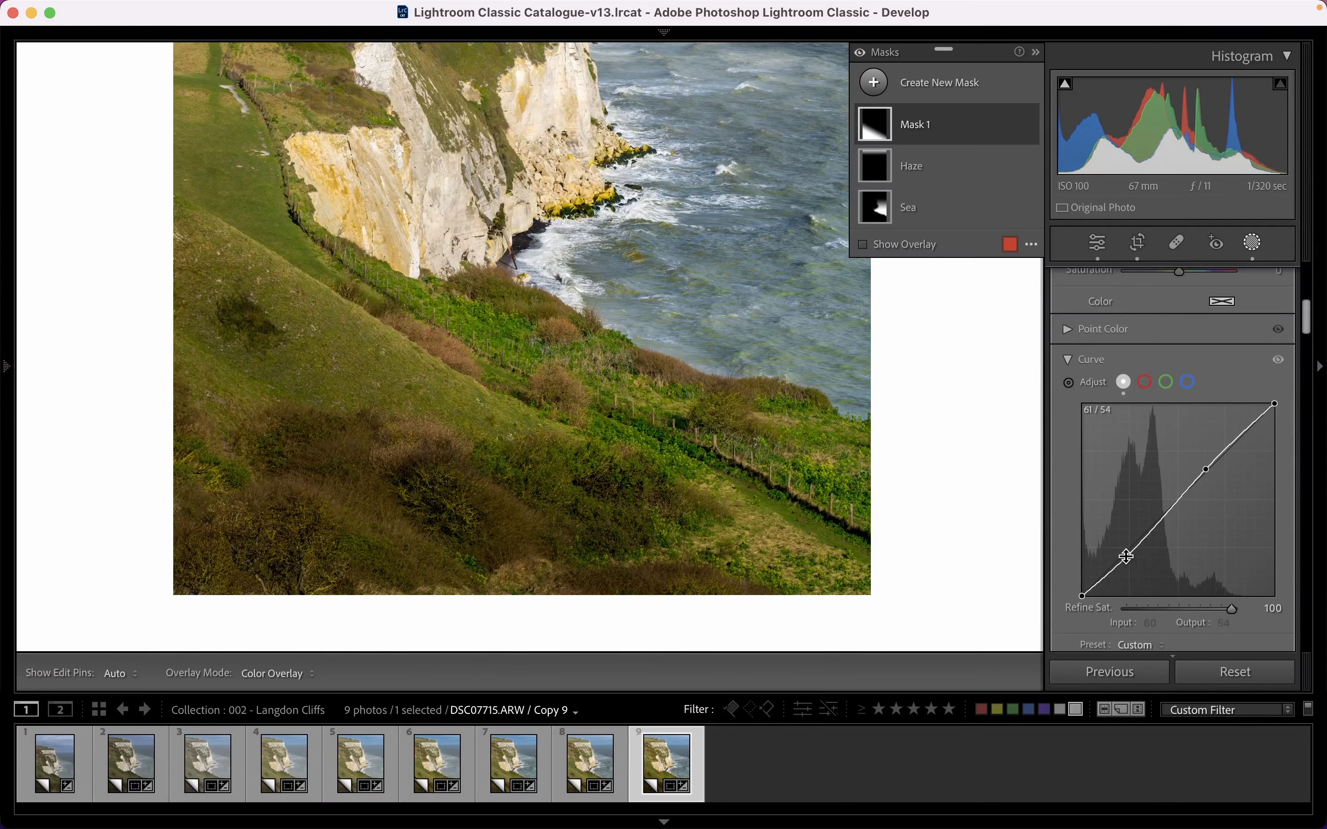
{"action": "left_click_drag", "start_coordinate": [1127, 557], "coordinate": [1107, 587]}
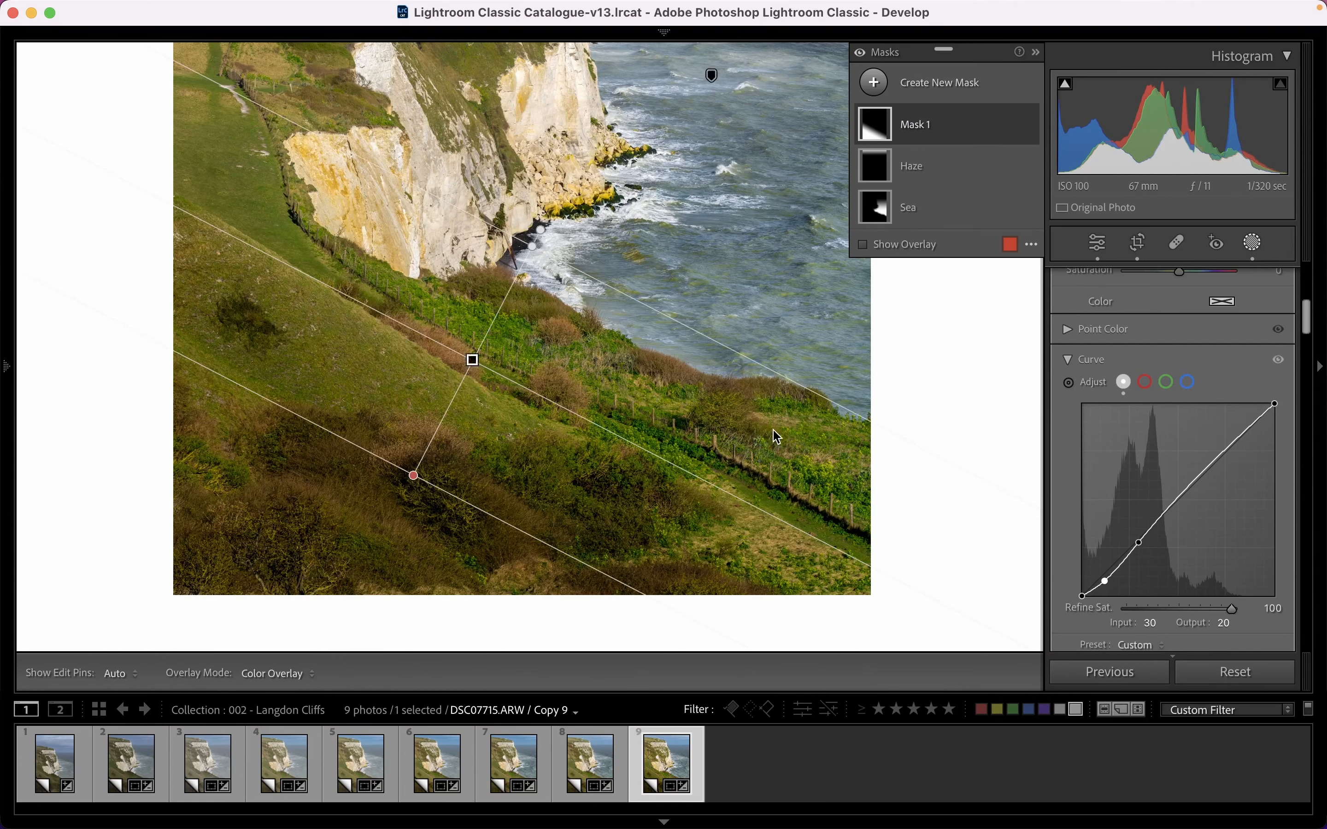
{"action": "left_click", "coordinate": [1244, 236]}
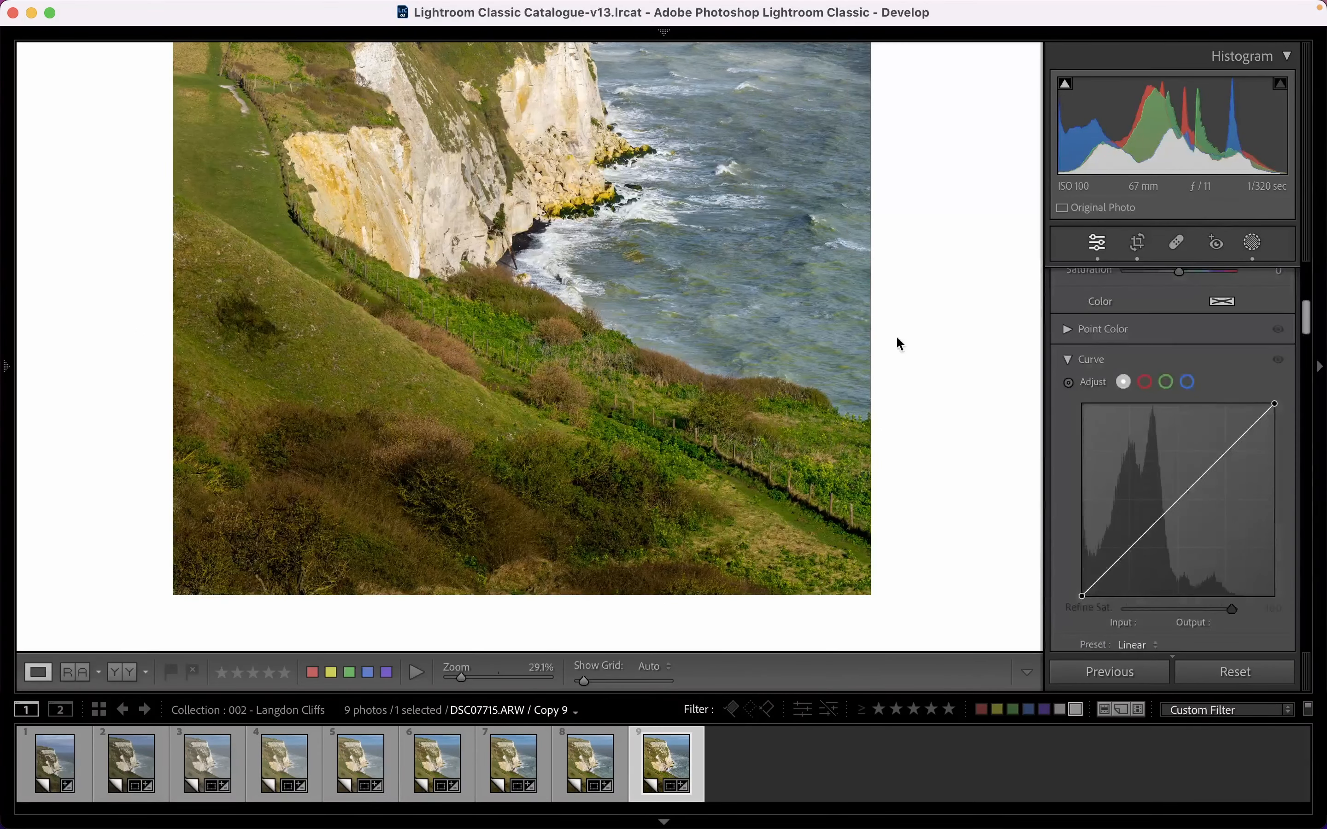
{"action": "left_click", "coordinate": [619, 346]}
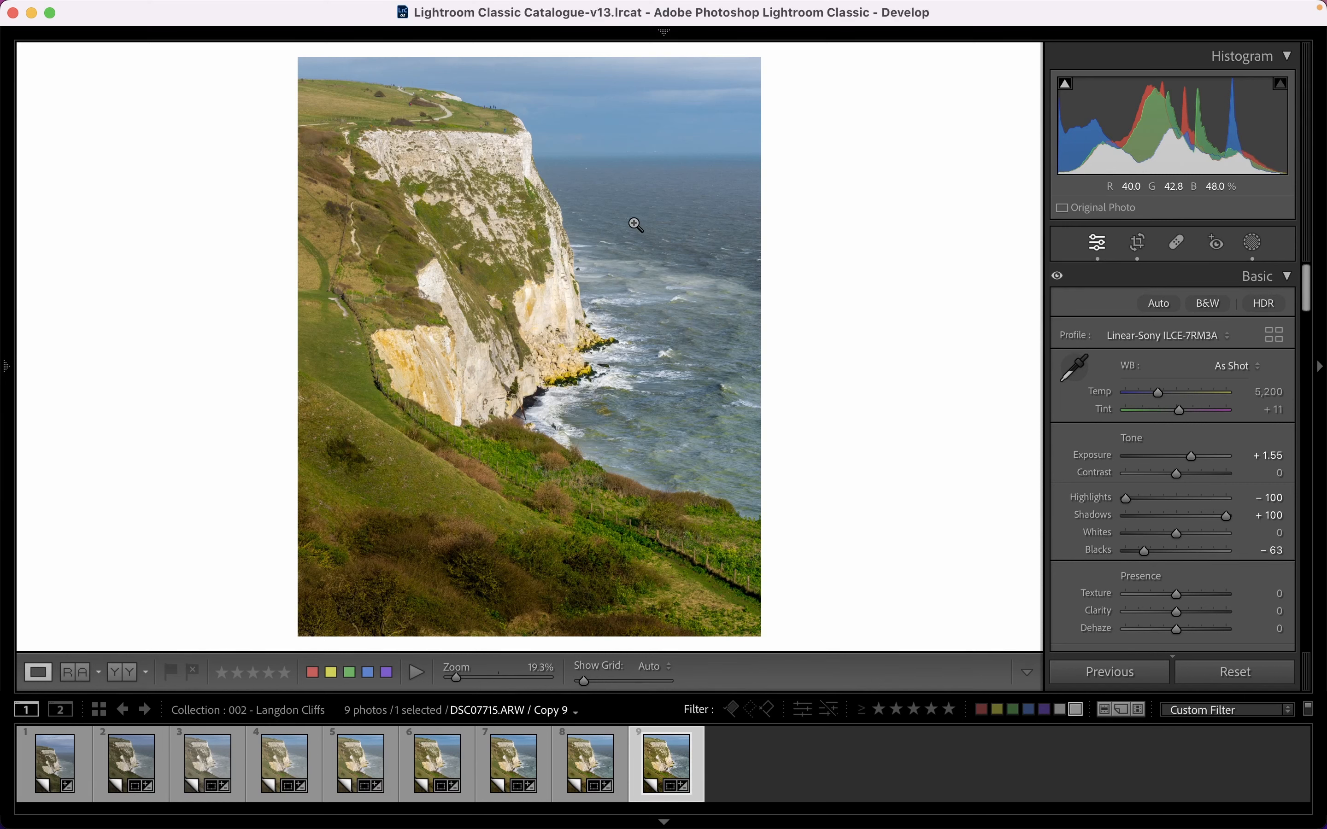
Create a virtual copy of Copy 9 for the next editing stage.
{"action": "left_click", "coordinate": [1255, 243]}
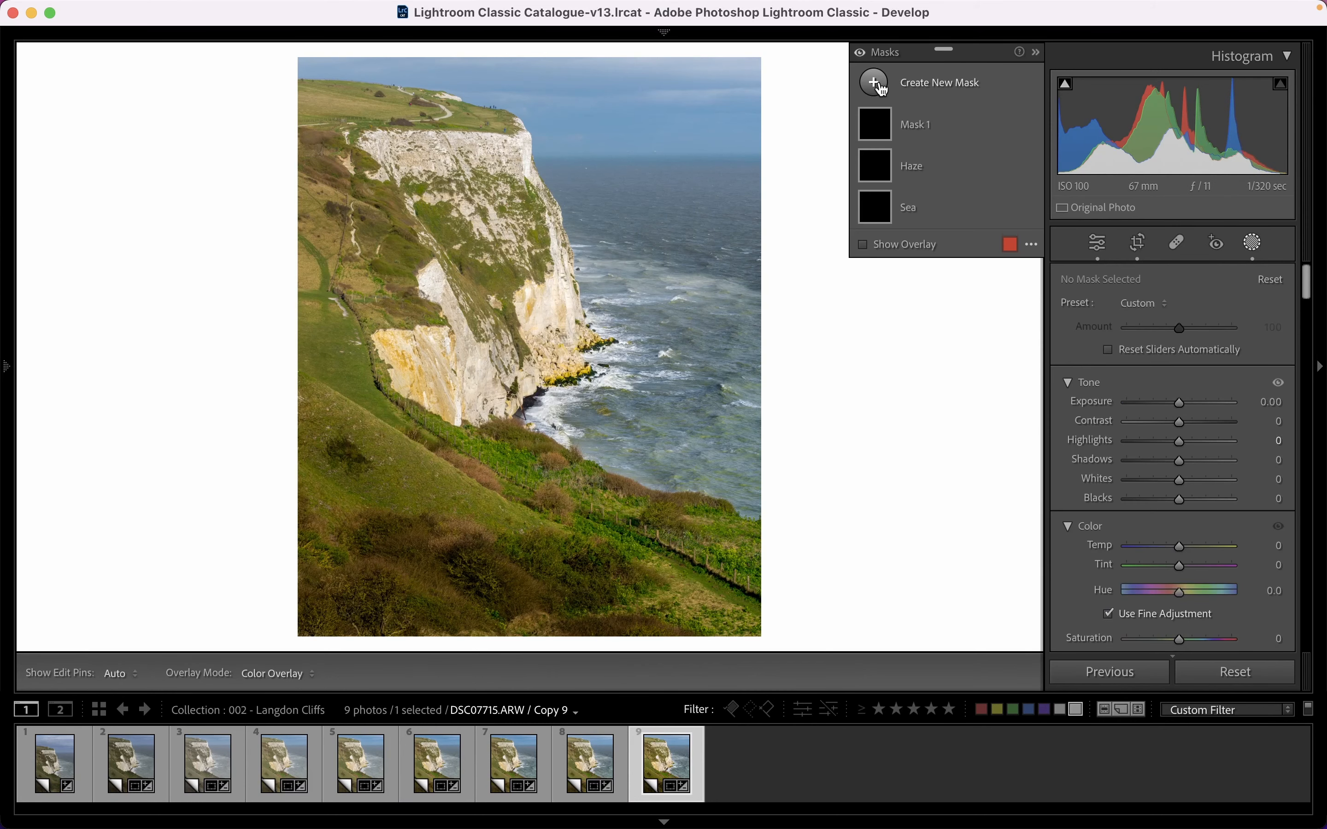
{"action": "left_click", "coordinate": [877, 83]}
{"action": "left_click", "coordinate": [879, 85]}
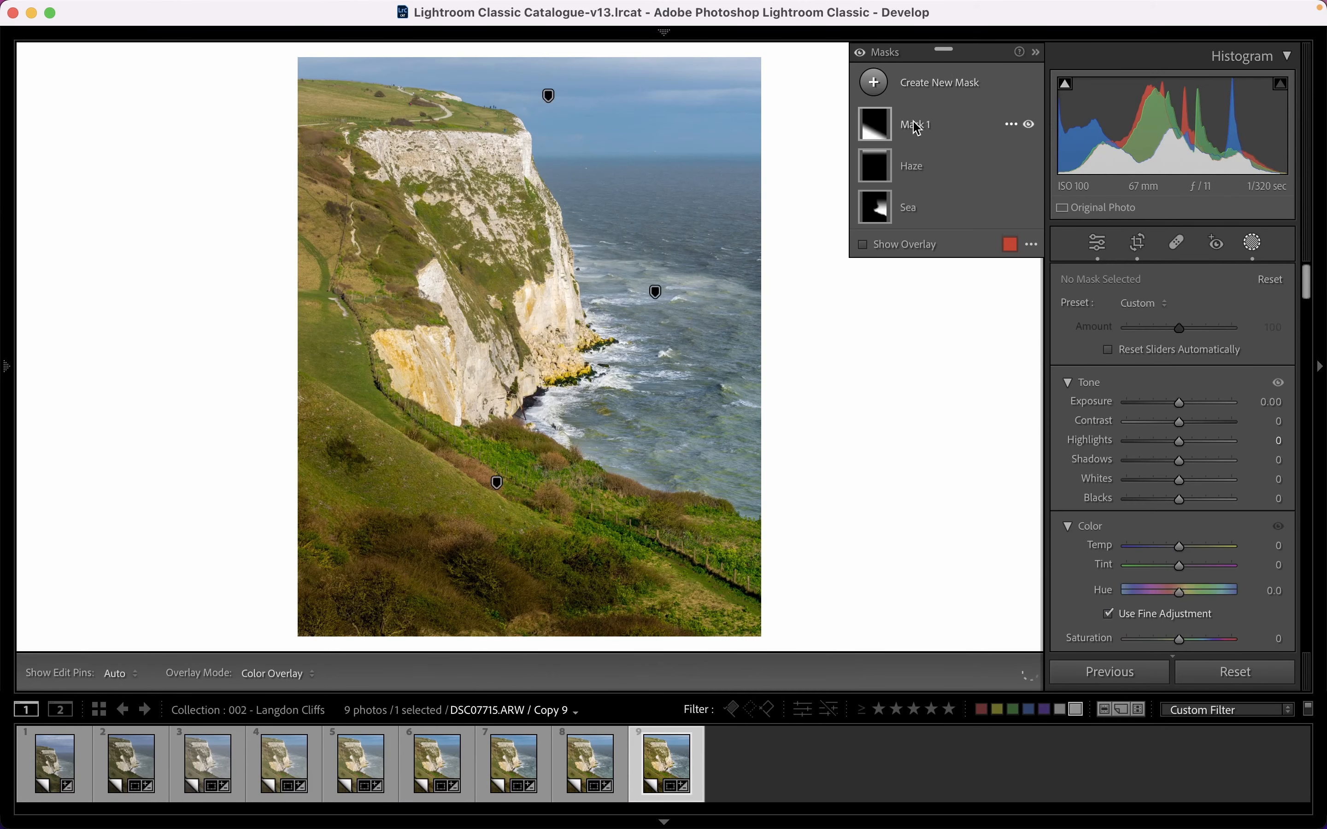
{"action": "right_click", "coordinate": [617, 597]}
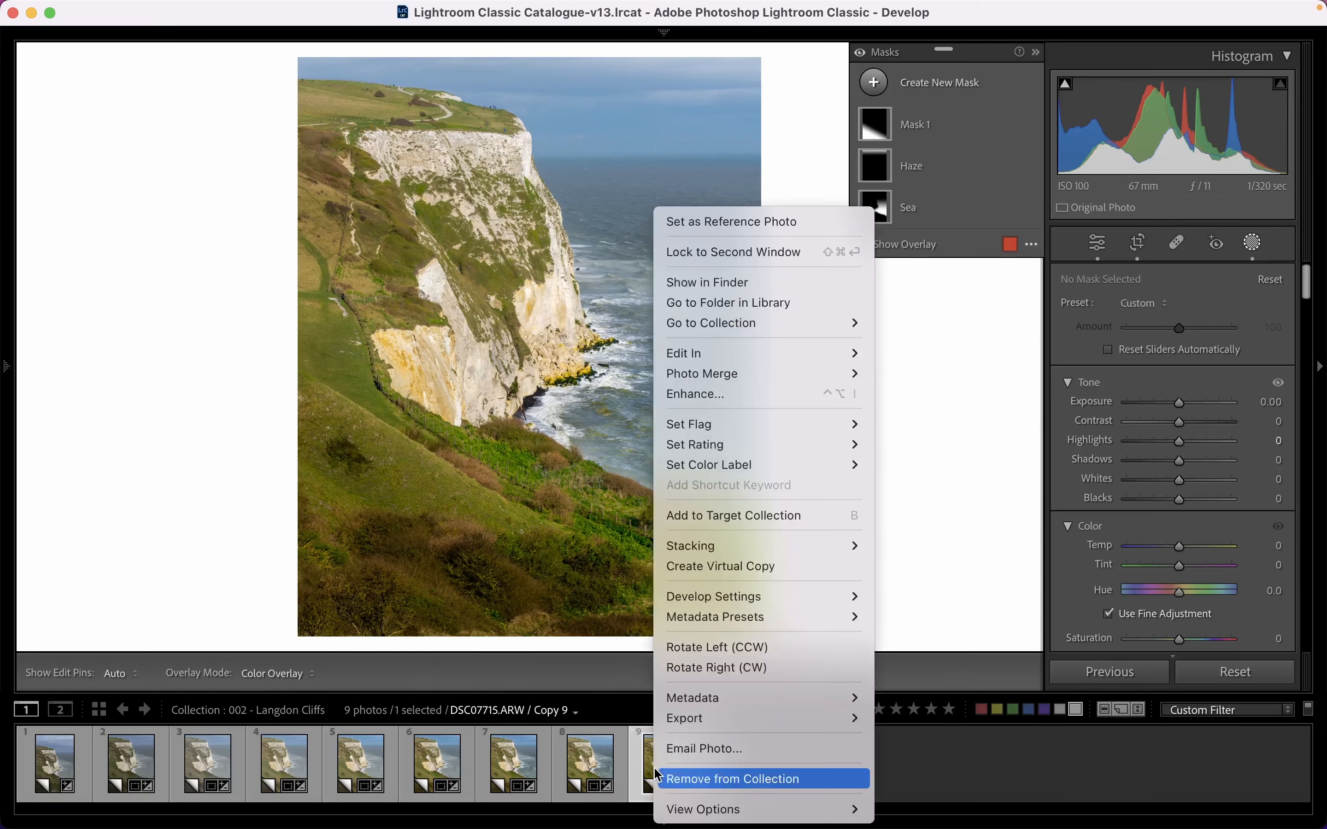
{"action": "left_click", "coordinate": [722, 570]}
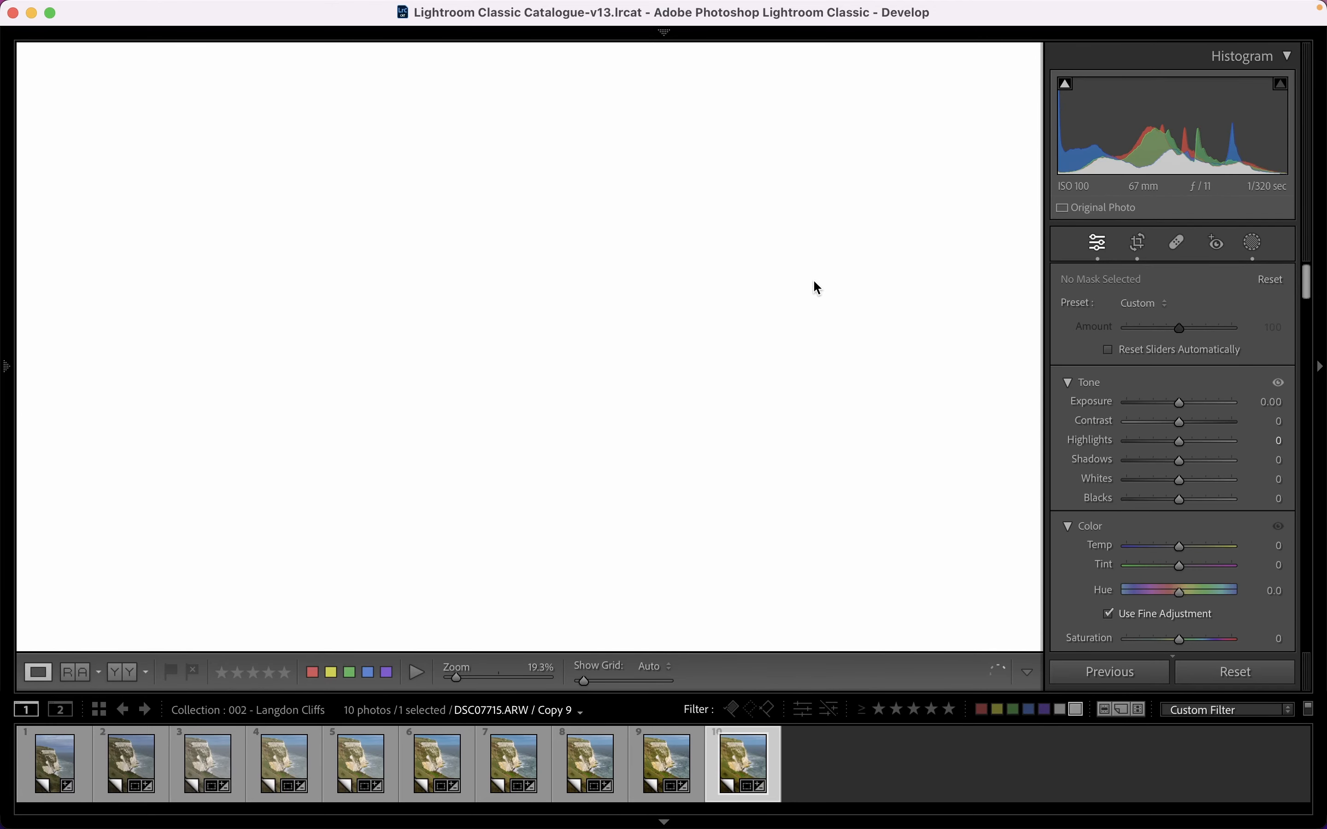
Rename the foreground gradient mask on the new copy as Bottom Left.
{"action": "left_click", "coordinate": [1255, 244]}
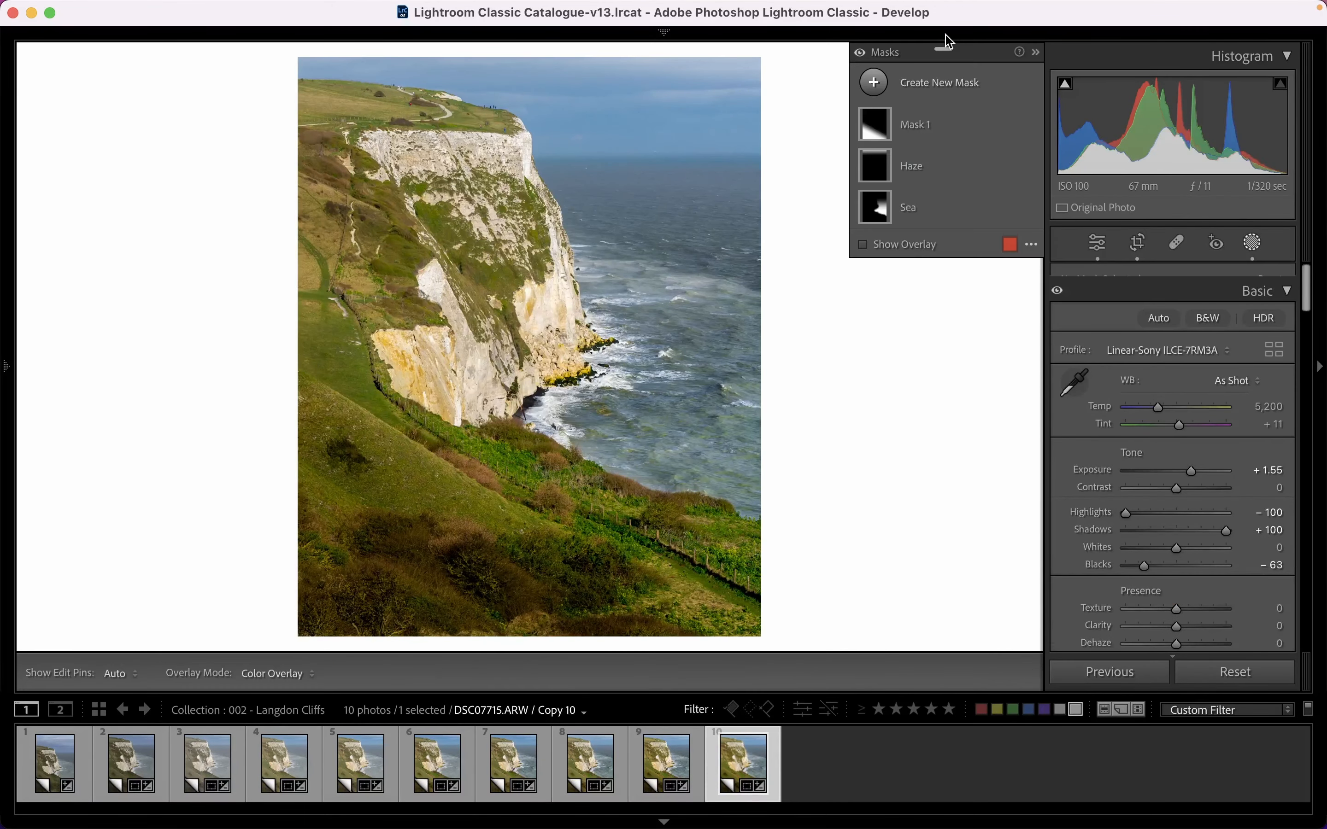
{"action": "double_click", "coordinate": [915, 127]}
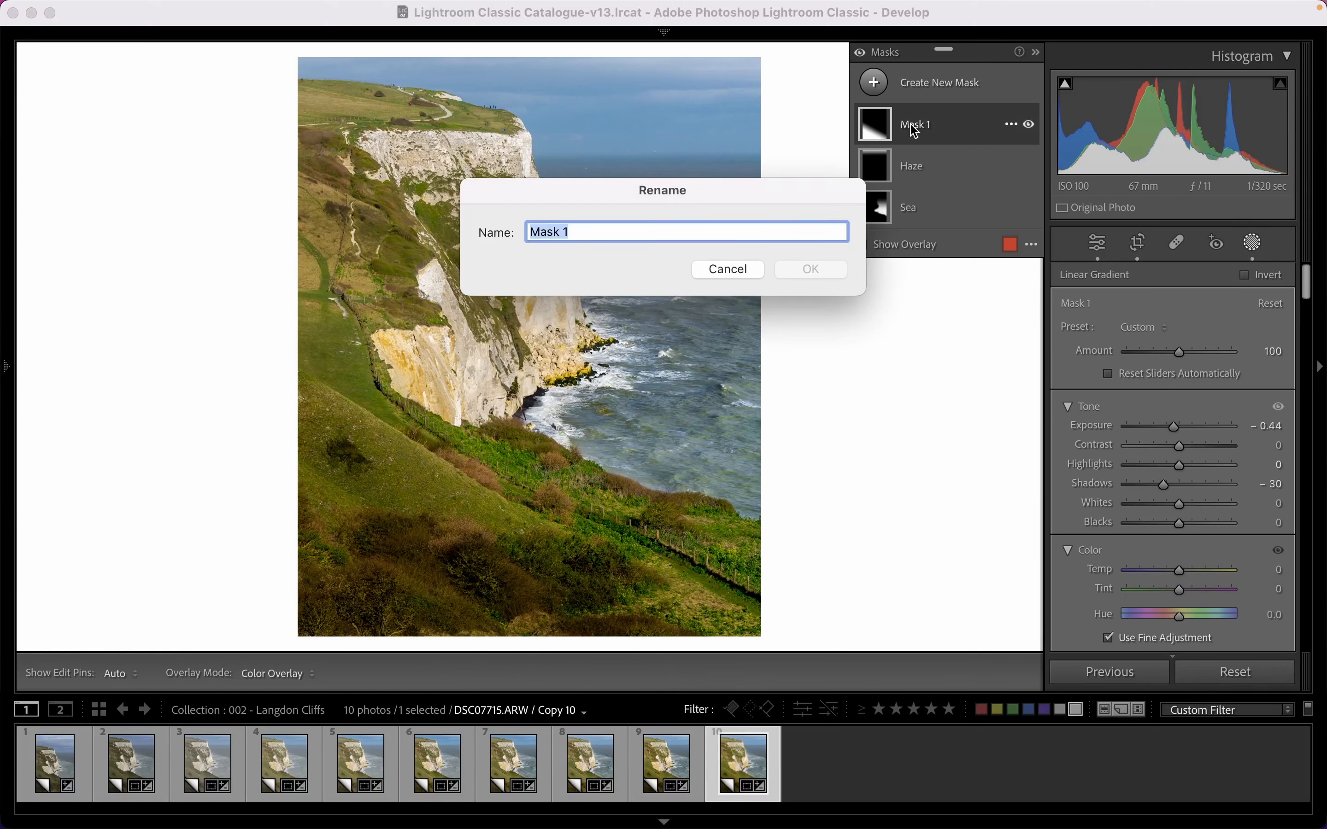
{"action": "type", "text": "Bottom Left"}
{"action": "key", "text": "Return"}
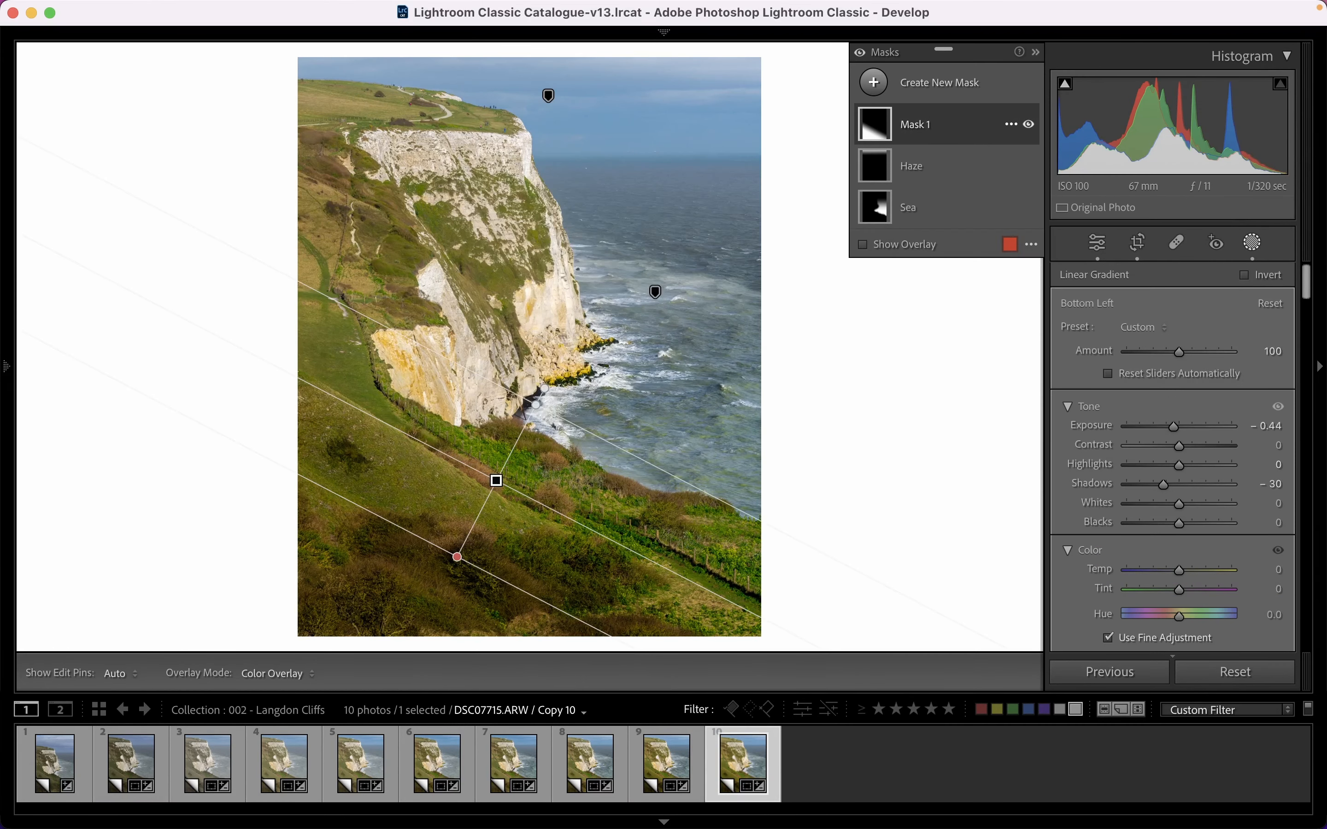
Add a Luminance Range mask sampled from the bright cliff face and show its overlay.
{"action": "left_click", "coordinate": [875, 83]}
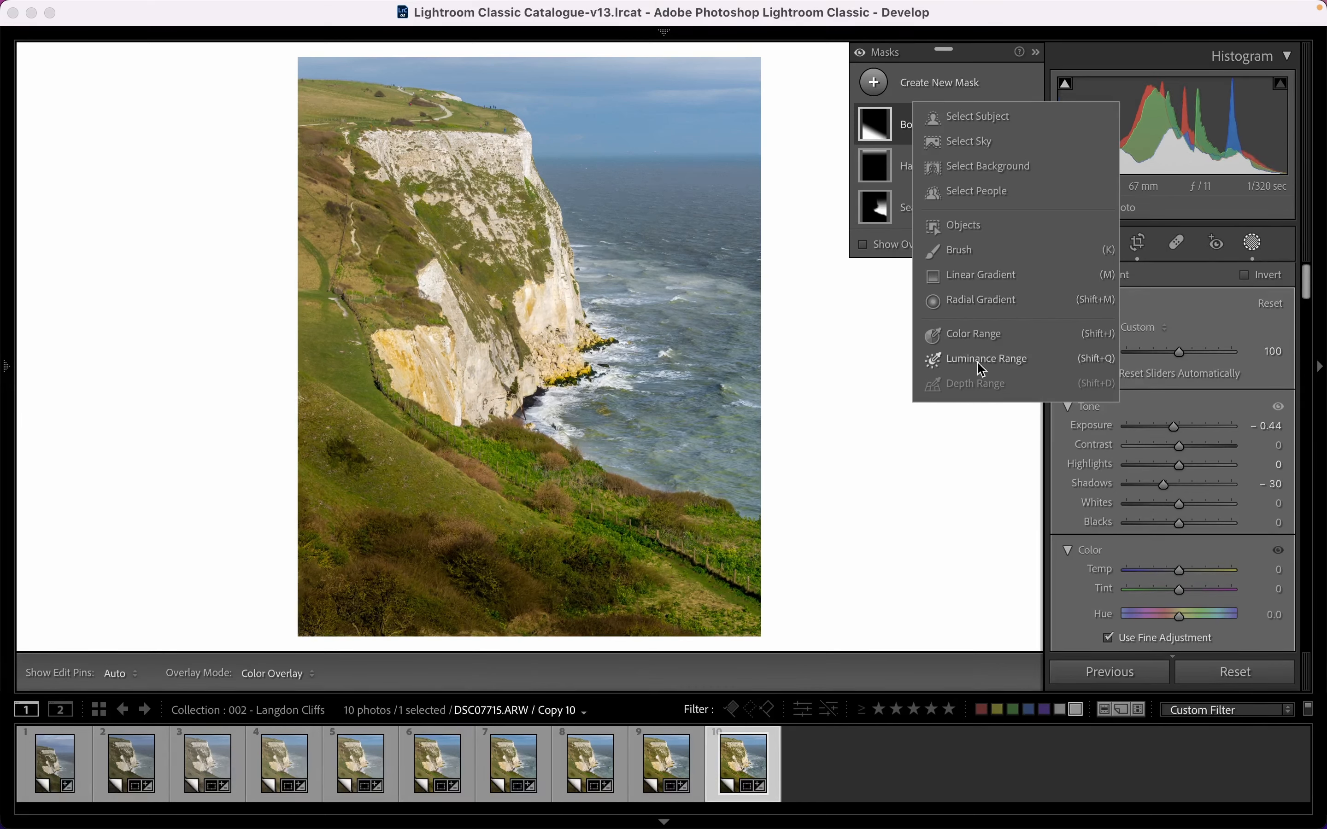
{"action": "left_click", "coordinate": [995, 360]}
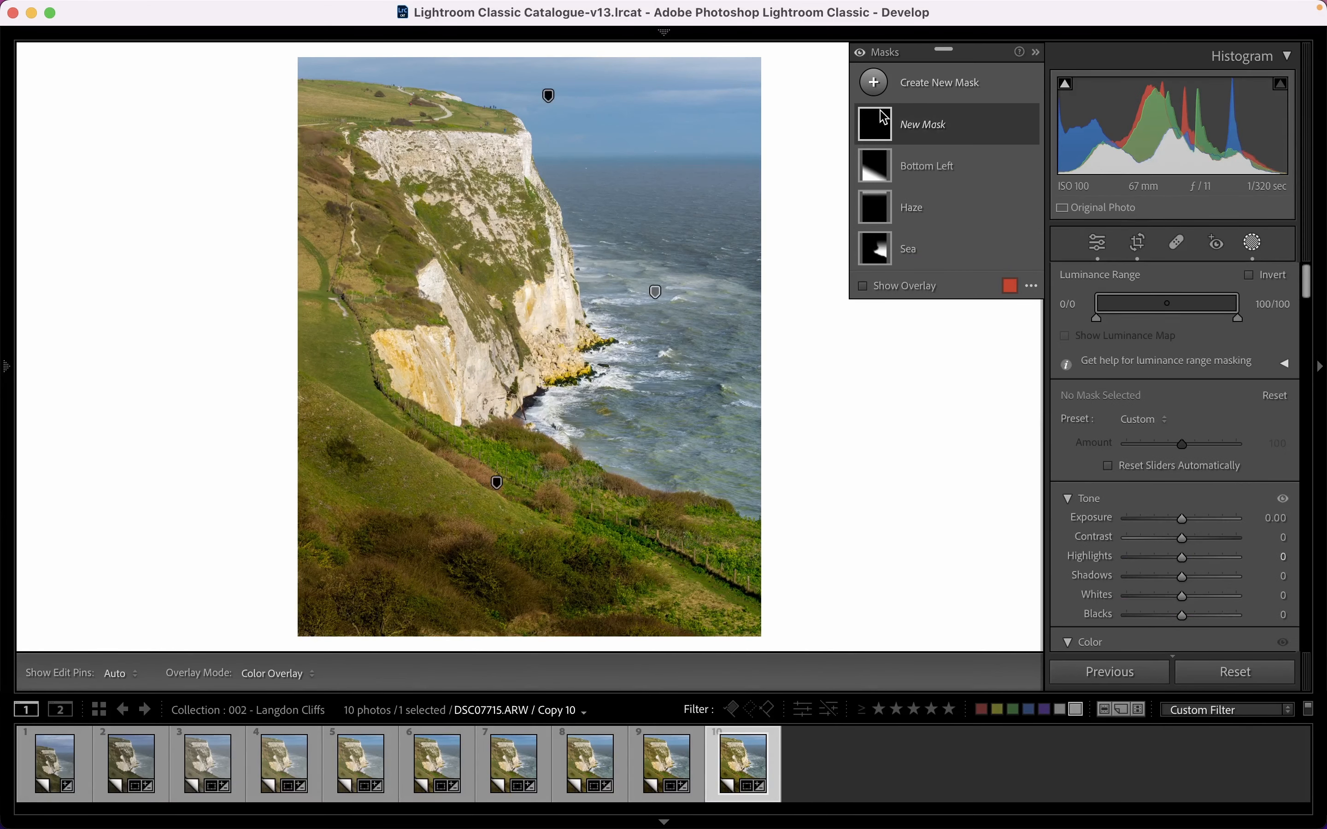
{"action": "left_click", "coordinate": [552, 297]}
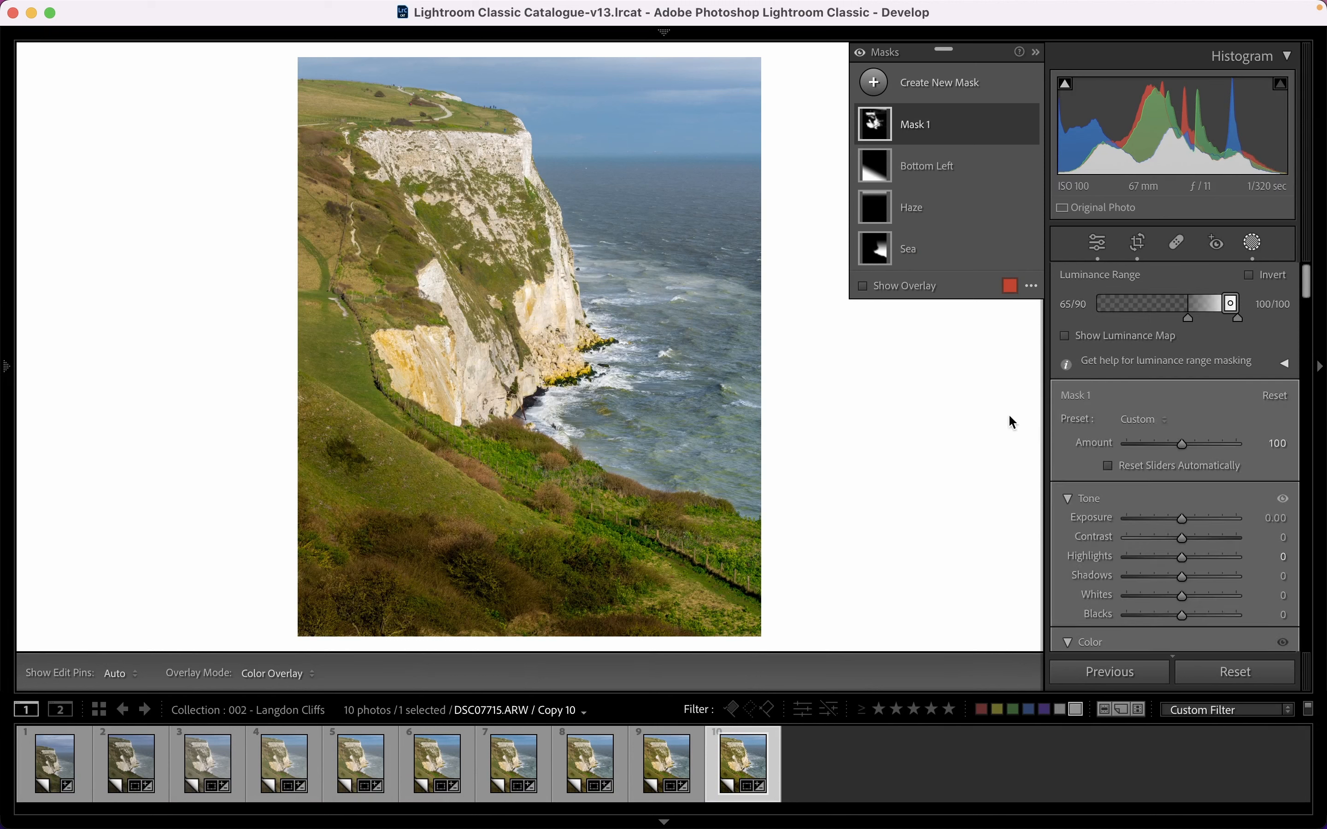
{"action": "left_click", "coordinate": [863, 286]}
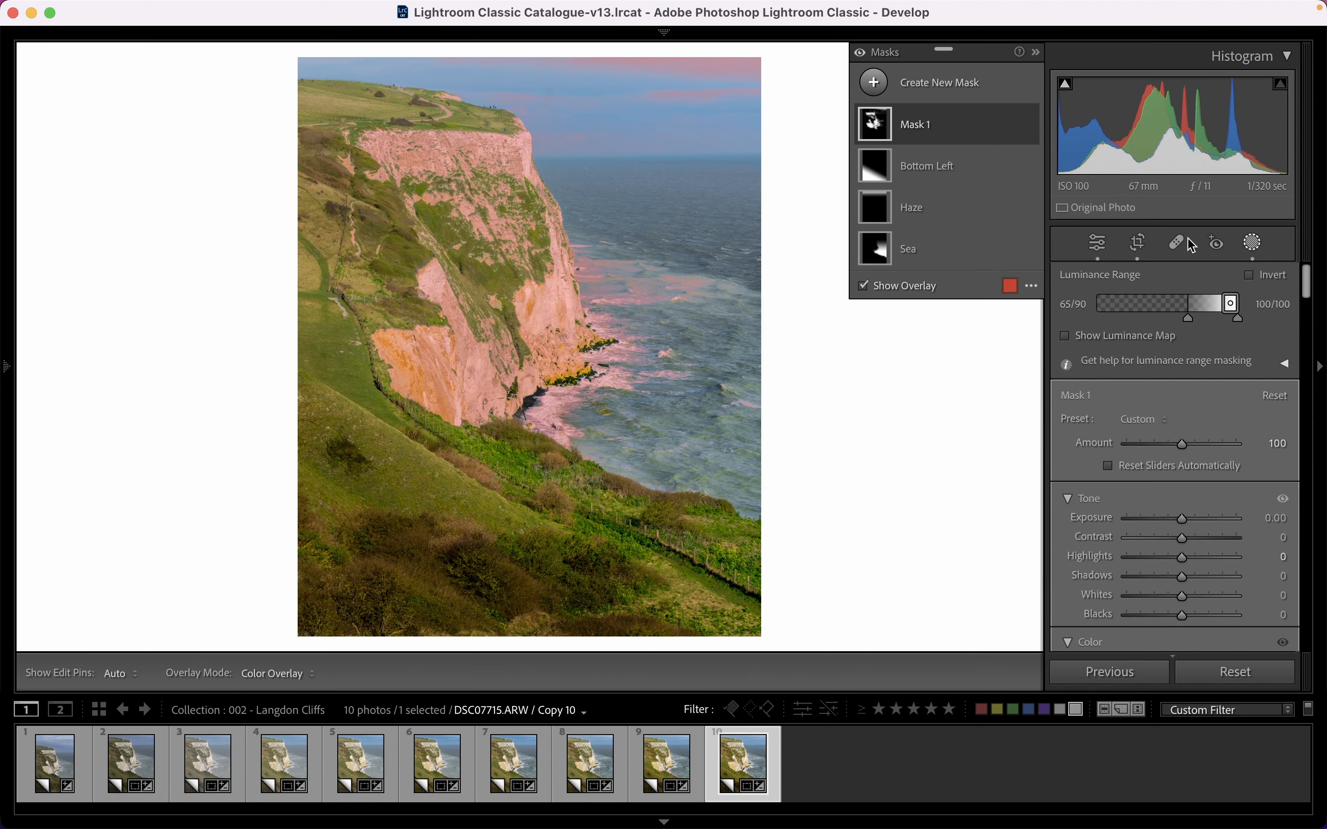
Rename the new luminance range mask as Cliff Face.
{"action": "double_click", "coordinate": [915, 130]}
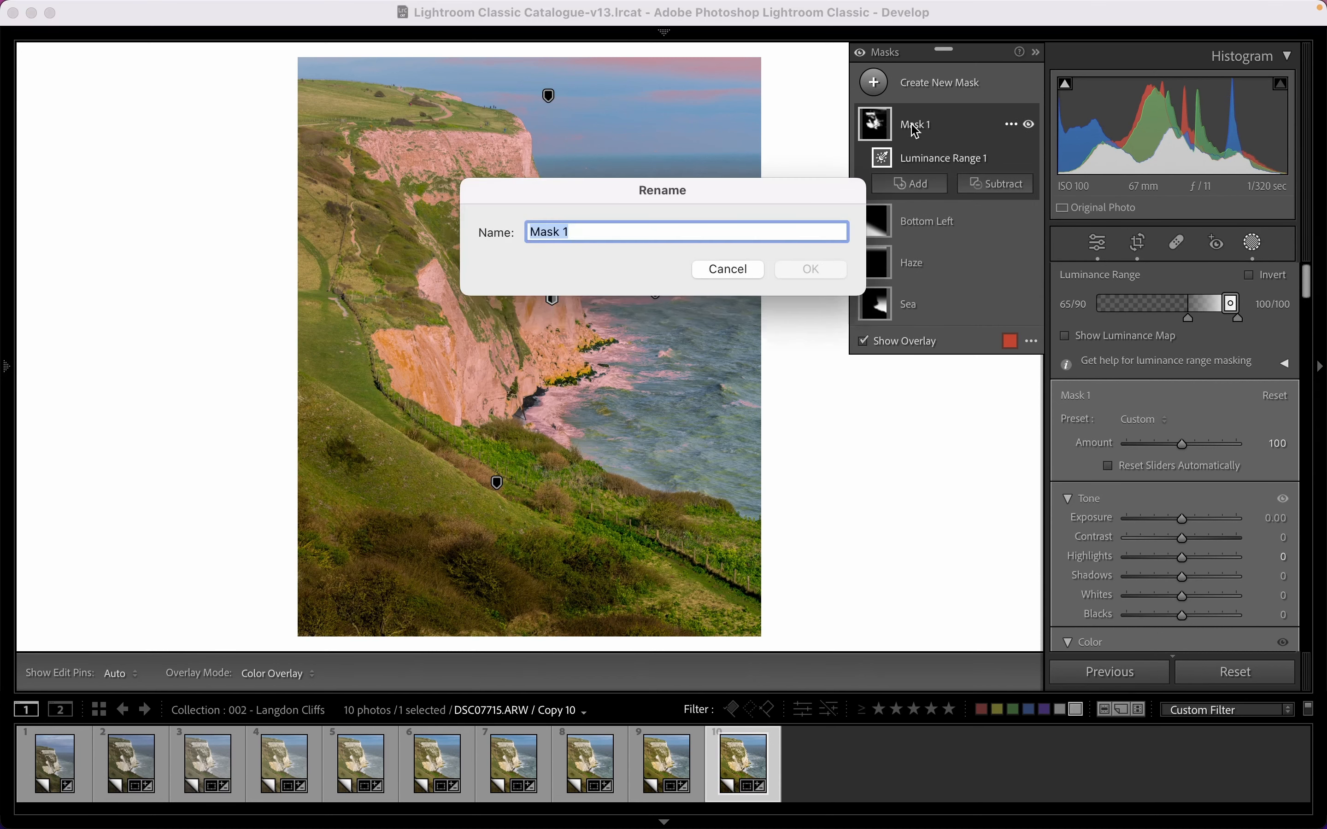
{"action": "type", "text": "Cliff Face"}
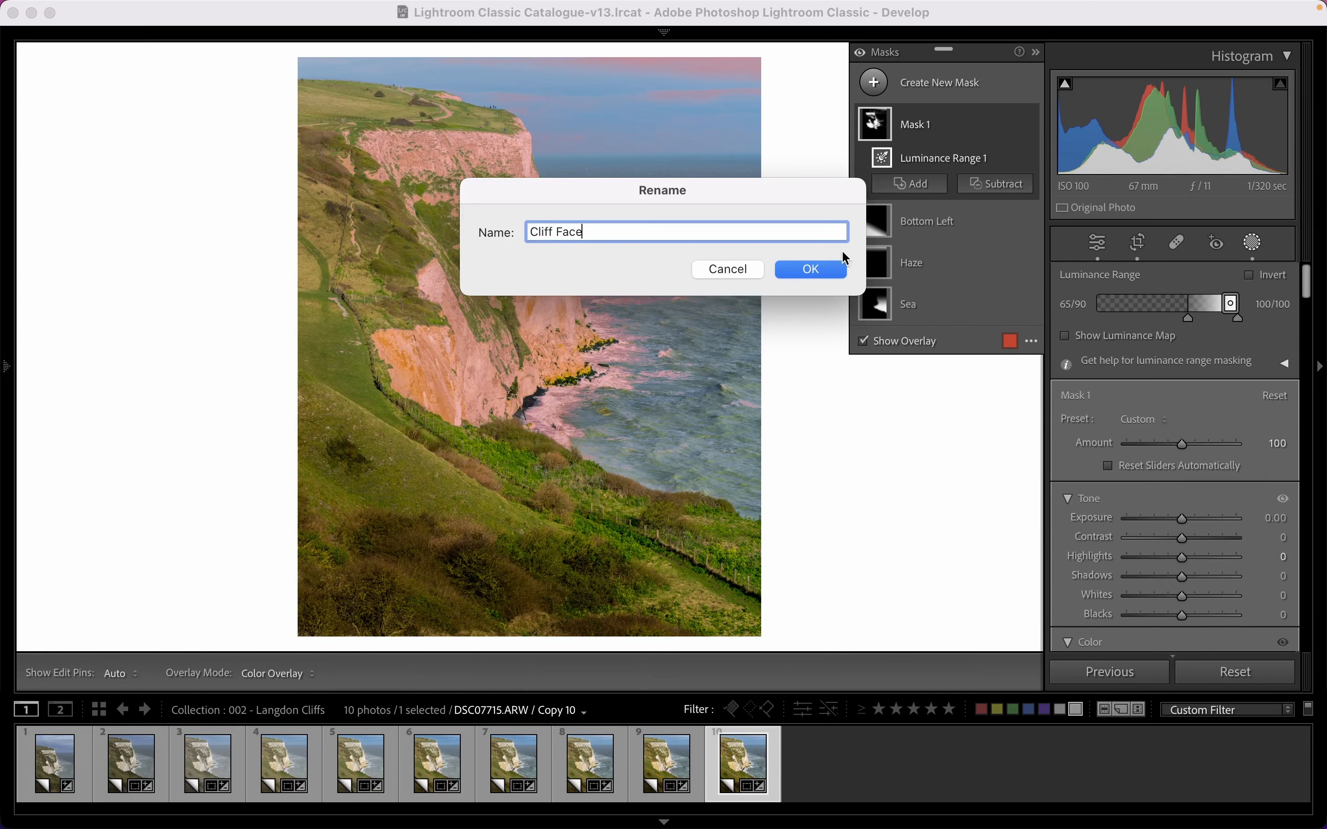
{"action": "left_click", "coordinate": [811, 266]}
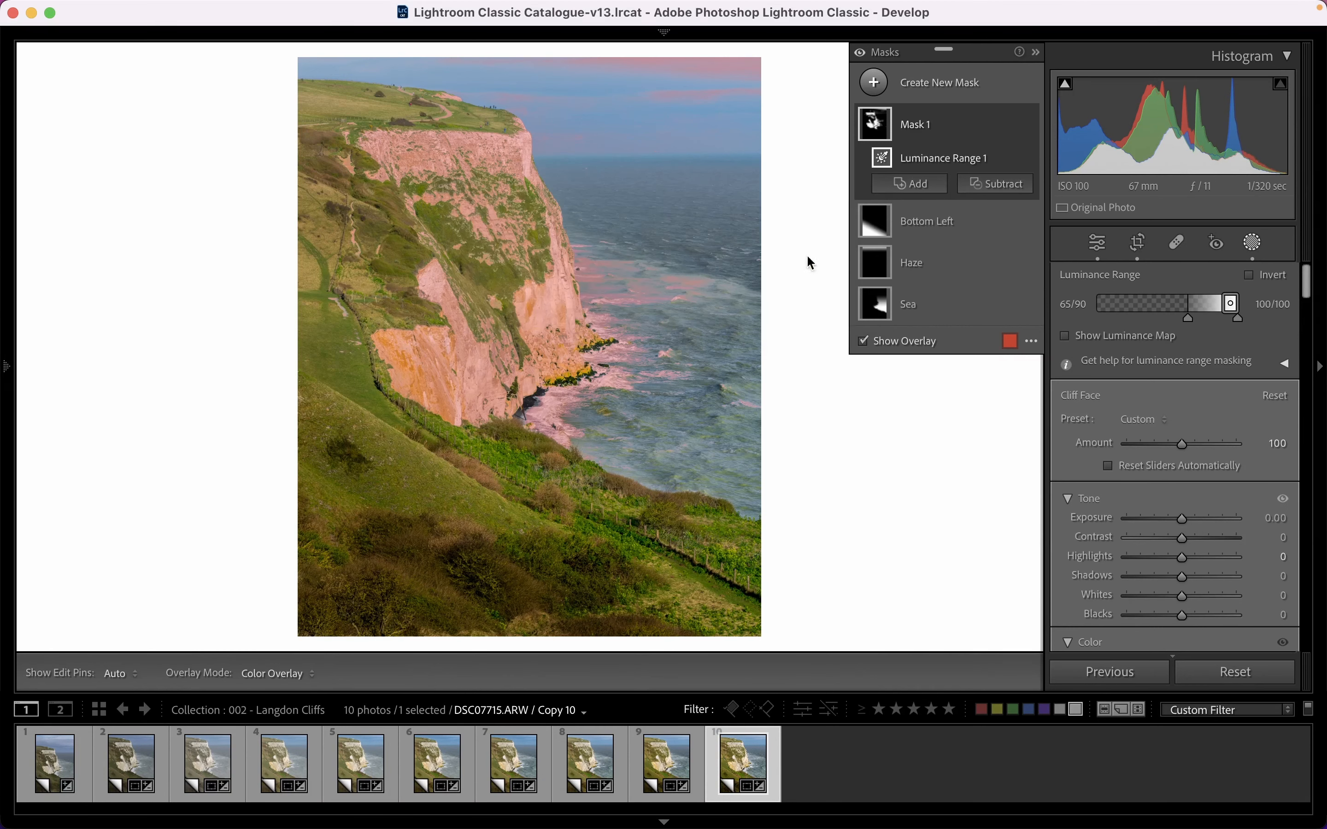
Subtract the sky and clouds from the Cliff Face mask with a brush of size 22 and feather 36.
{"action": "left_click", "coordinate": [1011, 187]}
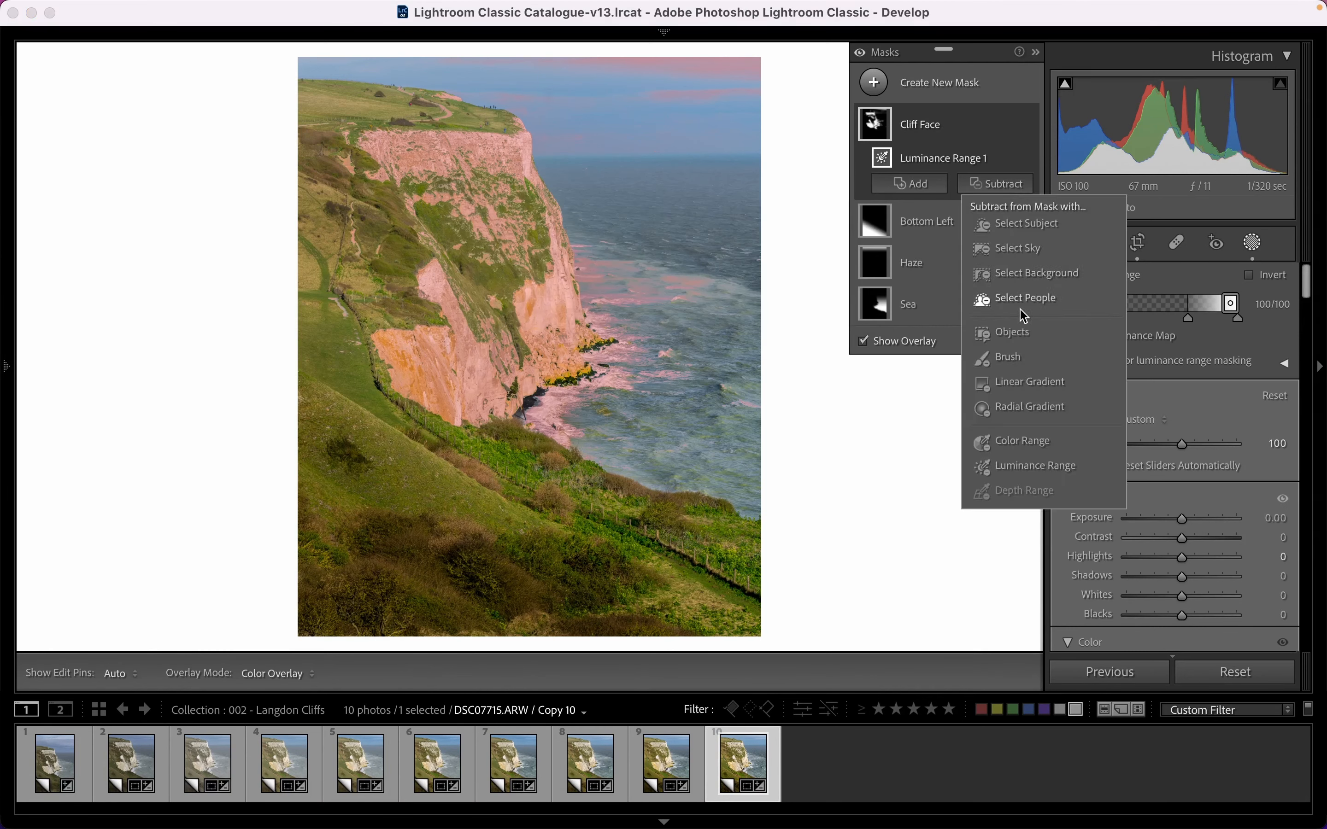
{"action": "left_click", "coordinate": [1016, 355]}
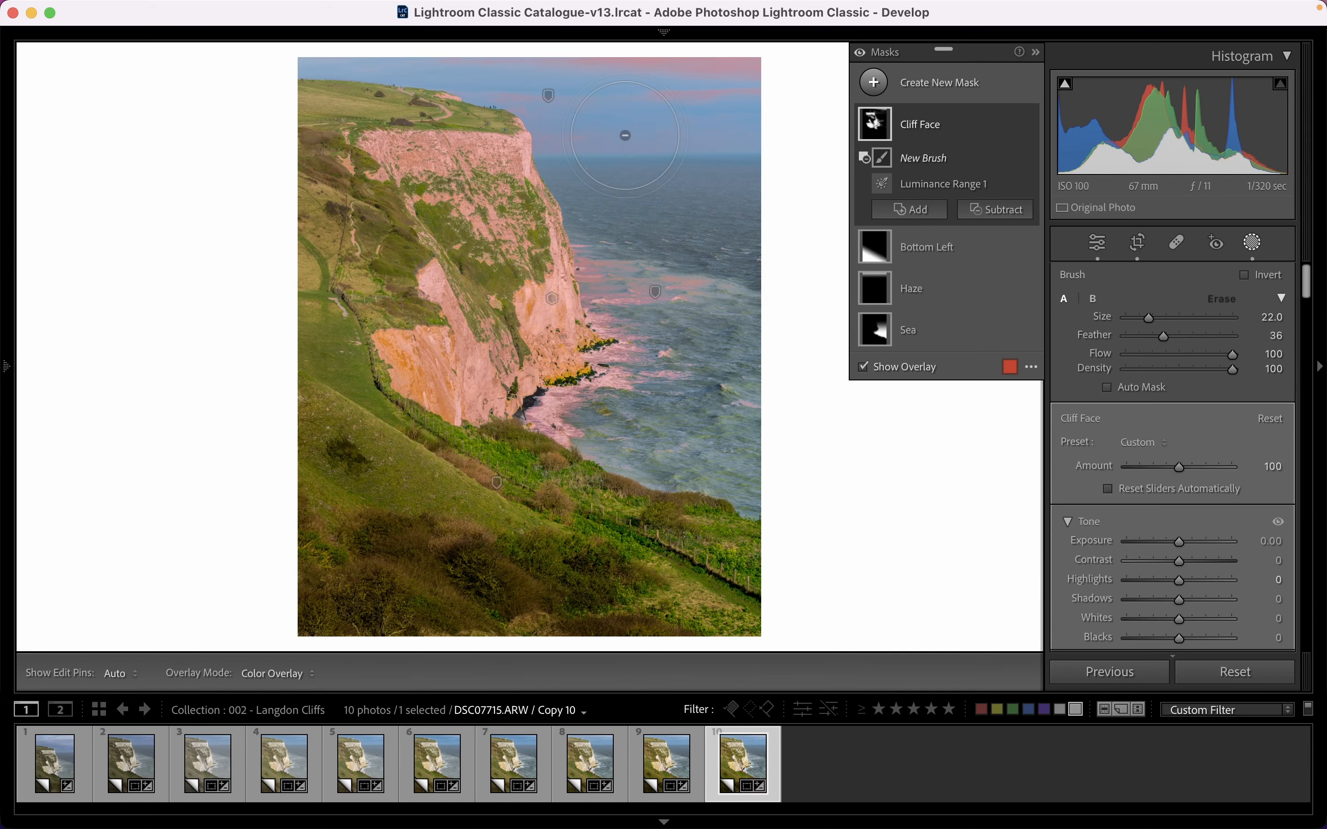
{"action": "key", "text": "z"}
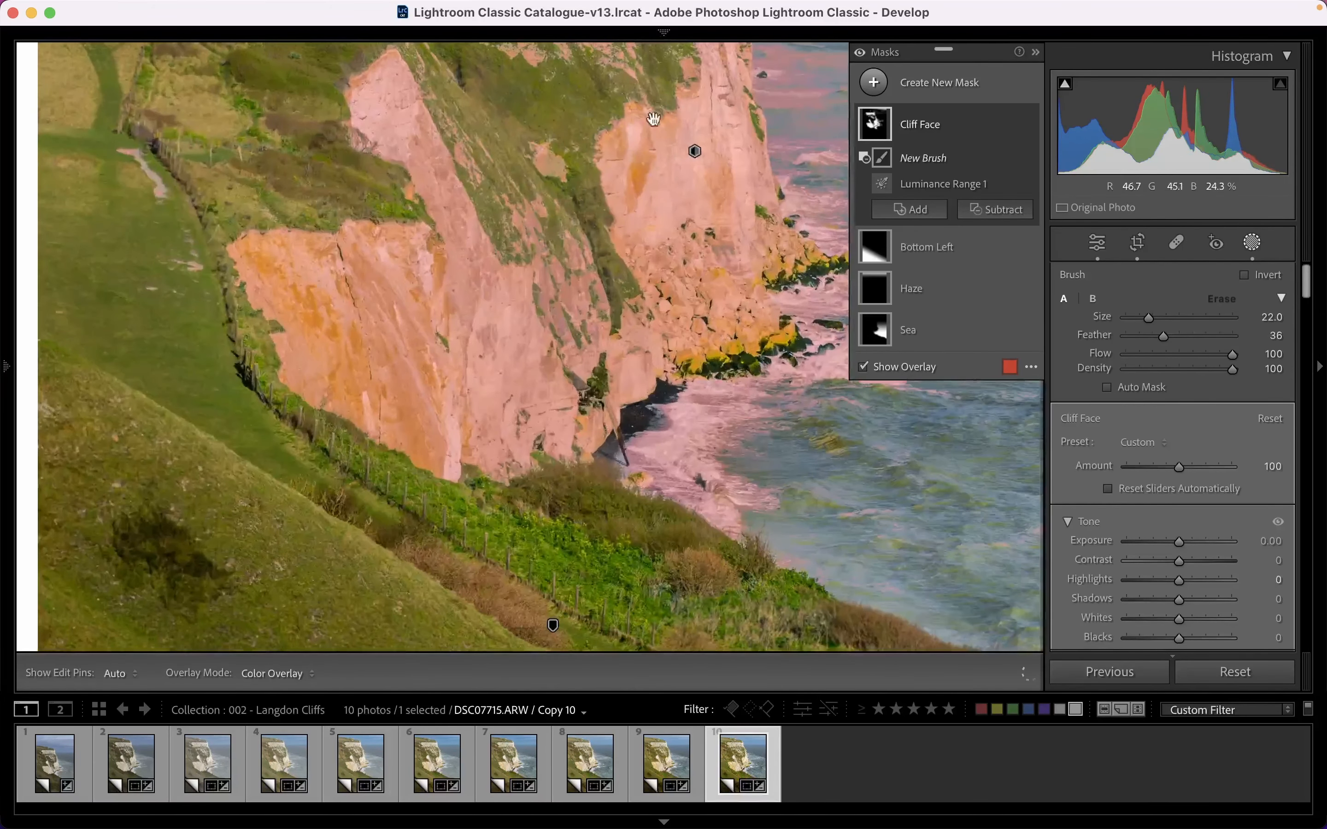
{"action": "left_click_drag", "start_coordinate": [653, 118], "coordinate": [607, 352]}
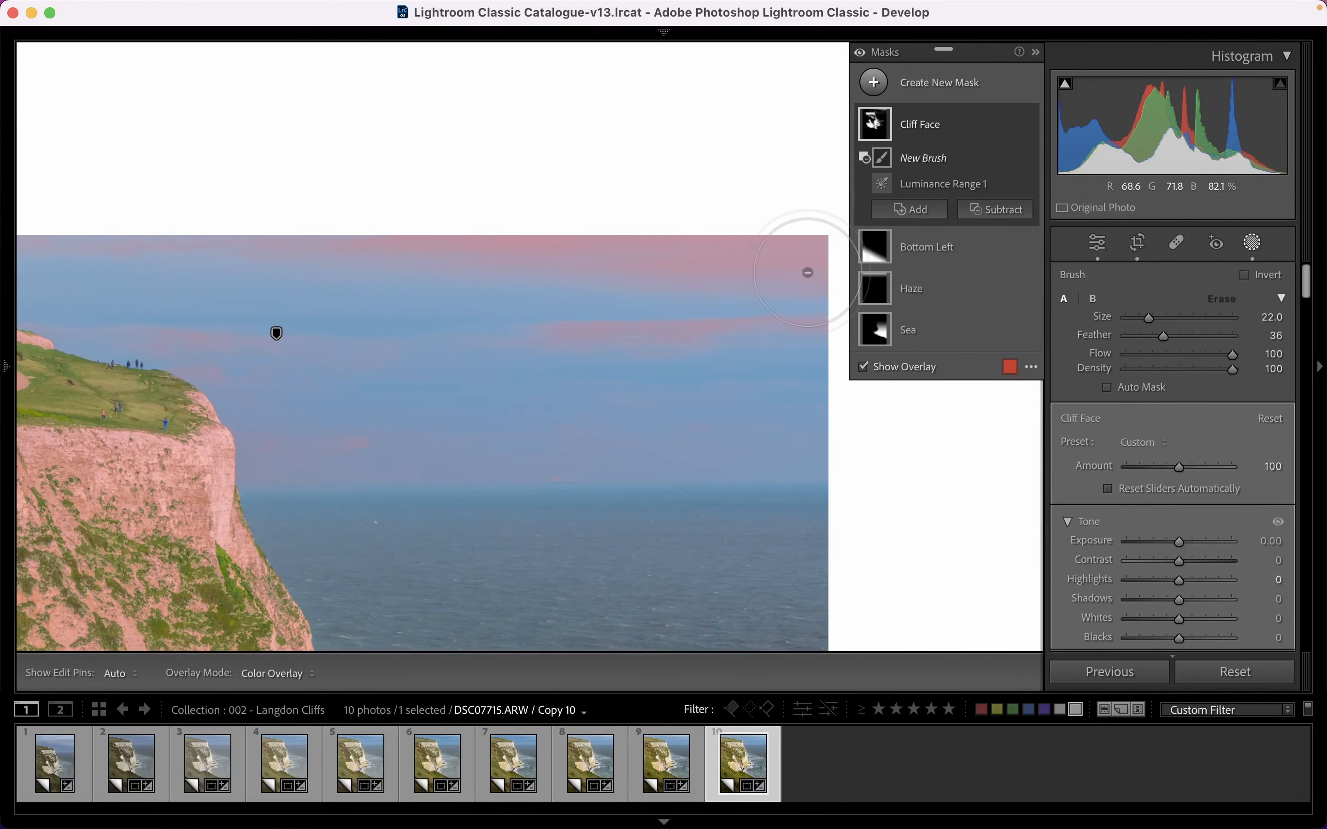
{"action": "mouse_move", "coordinate": [797, 260]}
{"action": "left_mouse_down"}
{"action": "mouse_move", "coordinate": [794, 370]}
{"action": "mouse_move", "coordinate": [774, 262]}
{"action": "mouse_move", "coordinate": [384, 250]}
{"action": "left_mouse_up"}
{"action": "left_click_drag", "start_coordinate": [746, 344], "coordinate": [572, 418]}
{"action": "left_click_drag", "start_coordinate": [406, 406], "coordinate": [651, 382]}
{"action": "left_click_drag", "start_coordinate": [540, 428], "coordinate": [471, 247]}
{"action": "mouse_move", "coordinate": [370, 230]}
{"action": "left_mouse_down"}
{"action": "mouse_move", "coordinate": [397, 282]}
{"action": "mouse_move", "coordinate": [448, 323]}
{"action": "left_mouse_up"}
{"action": "left_click_drag", "start_coordinate": [274, 324], "coordinate": [579, 267]}
{"action": "mouse_move", "coordinate": [565, 246]}
{"action": "left_mouse_down"}
{"action": "mouse_move", "coordinate": [594, 260]}
{"action": "mouse_move", "coordinate": [554, 307]}
{"action": "left_mouse_up"}
{"action": "left_click_drag", "start_coordinate": [554, 384], "coordinate": [577, 291]}
{"action": "left_click_drag", "start_coordinate": [355, 504], "coordinate": [356, 549]}
Brush the sea and surf out of the Cliff Face mask, using a smaller brush close to the cliff edge and shoreline.
{"action": "left_click_drag", "start_coordinate": [823, 383], "coordinate": [282, 186]}
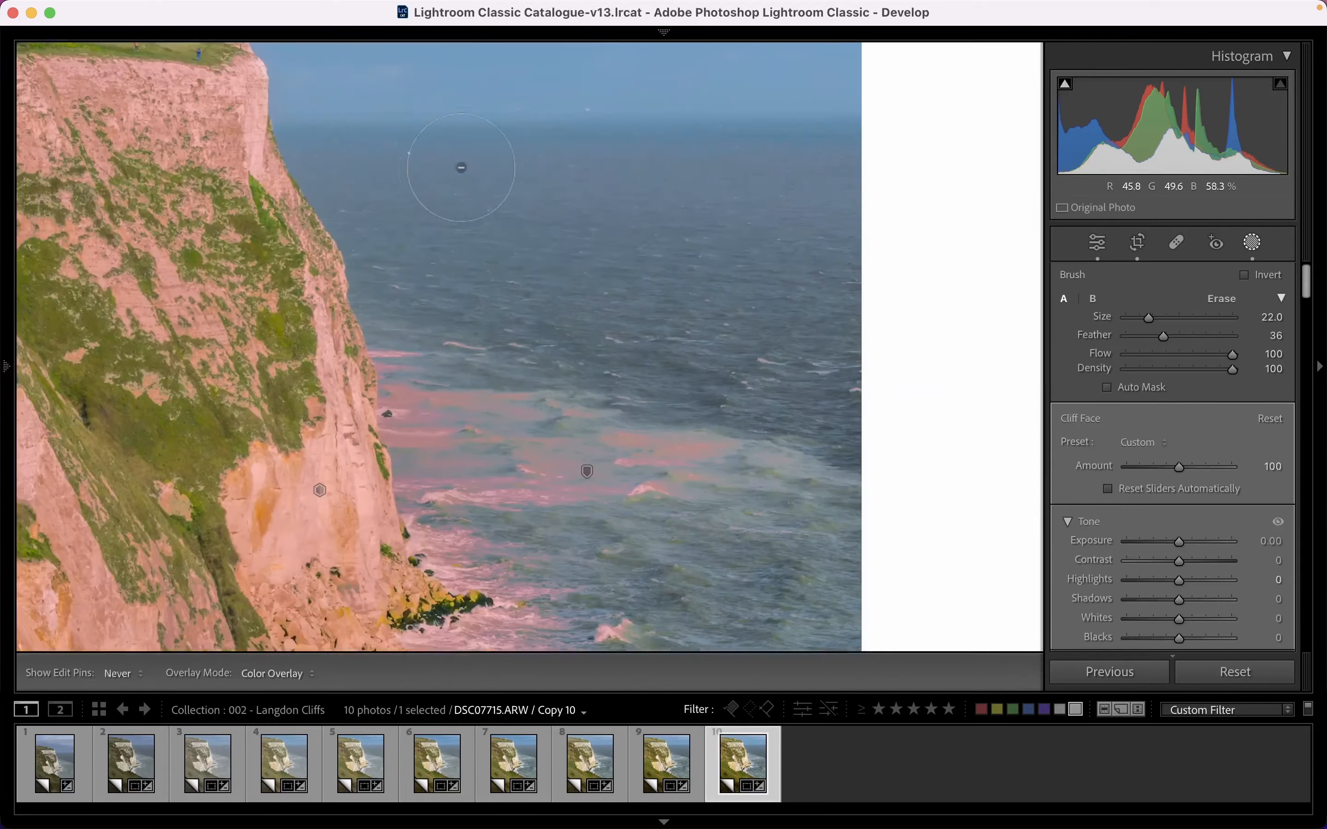
{"action": "mouse_move", "coordinate": [461, 167]}
{"action": "left_mouse_down"}
{"action": "mouse_move", "coordinate": [868, 405]}
{"action": "mouse_move", "coordinate": [835, 261]}
{"action": "left_mouse_up"}
{"action": "mouse_move", "coordinate": [713, 261]}
{"action": "left_mouse_down"}
{"action": "mouse_move", "coordinate": [401, 262]}
{"action": "mouse_move", "coordinate": [603, 321]}
{"action": "left_mouse_up"}
{"action": "mouse_move", "coordinate": [592, 329]}
{"action": "left_mouse_down"}
{"action": "mouse_move", "coordinate": [404, 307]}
{"action": "mouse_move", "coordinate": [430, 334]}
{"action": "left_mouse_up"}
{"action": "mouse_move", "coordinate": [435, 357]}
{"action": "left_mouse_down"}
{"action": "mouse_move", "coordinate": [445, 222]}
{"action": "mouse_move", "coordinate": [841, 524]}
{"action": "left_mouse_up"}
{"action": "key", "text": "super+equal"}
{"action": "left_click_drag", "start_coordinate": [329, 137], "coordinate": [767, 521]}
{"action": "left_click_drag", "start_coordinate": [307, 99], "coordinate": [400, 598]}
{"action": "key", "text": "bracketleft"}
{"action": "key", "text": "bracketleft"}
{"action": "key", "text": "bracketleft"}
{"action": "left_click_drag", "start_coordinate": [352, 181], "coordinate": [419, 466]}
{"action": "mouse_move", "coordinate": [439, 548]}
{"action": "left_mouse_down"}
{"action": "mouse_move", "coordinate": [423, 291]}
{"action": "mouse_move", "coordinate": [419, 378]}
{"action": "left_mouse_up"}
{"action": "left_click_drag", "start_coordinate": [428, 466], "coordinate": [381, 273]}
{"action": "left_click_drag", "start_coordinate": [373, 192], "coordinate": [400, 307]}
{"action": "mouse_move", "coordinate": [427, 417]}
{"action": "left_mouse_down"}
{"action": "mouse_move", "coordinate": [383, 290]}
{"action": "mouse_move", "coordinate": [414, 241]}
{"action": "left_mouse_up"}
{"action": "mouse_move", "coordinate": [384, 181]}
{"action": "left_mouse_down"}
{"action": "mouse_move", "coordinate": [402, 249]}
{"action": "mouse_move", "coordinate": [498, 442]}
{"action": "mouse_move", "coordinate": [416, 219]}
{"action": "left_mouse_up"}
{"action": "mouse_move", "coordinate": [423, 230]}
{"action": "left_mouse_down"}
{"action": "mouse_move", "coordinate": [495, 300]}
{"action": "mouse_move", "coordinate": [579, 425]}
{"action": "mouse_move", "coordinate": [389, 458]}
{"action": "left_mouse_up"}
{"action": "mouse_move", "coordinate": [322, 475]}
{"action": "left_mouse_down"}
{"action": "mouse_move", "coordinate": [418, 305]}
{"action": "mouse_move", "coordinate": [744, 344]}
{"action": "mouse_move", "coordinate": [583, 373]}
{"action": "left_mouse_up"}
{"action": "mouse_move", "coordinate": [523, 334]}
{"action": "left_mouse_down"}
{"action": "mouse_move", "coordinate": [357, 213]}
{"action": "mouse_move", "coordinate": [758, 329]}
{"action": "mouse_move", "coordinate": [577, 318]}
{"action": "left_mouse_up"}
{"action": "mouse_move", "coordinate": [608, 417]}
{"action": "left_mouse_down"}
{"action": "mouse_move", "coordinate": [733, 554]}
{"action": "mouse_move", "coordinate": [329, 398]}
{"action": "left_mouse_up"}
{"action": "left_click_drag", "start_coordinate": [329, 392], "coordinate": [147, 373]}
{"action": "left_click_drag", "start_coordinate": [88, 247], "coordinate": [784, 408]}
{"action": "mouse_move", "coordinate": [779, 438]}
{"action": "left_mouse_down"}
{"action": "mouse_move", "coordinate": [433, 367]}
{"action": "mouse_move", "coordinate": [428, 504]}
{"action": "mouse_move", "coordinate": [675, 291]}
{"action": "mouse_move", "coordinate": [983, 253]}
{"action": "left_mouse_up"}
{"action": "mouse_move", "coordinate": [823, 187]}
{"action": "left_mouse_down"}
{"action": "mouse_move", "coordinate": [762, 252]}
{"action": "mouse_move", "coordinate": [869, 378]}
{"action": "left_mouse_up"}
{"action": "left_click_drag", "start_coordinate": [521, 453], "coordinate": [548, 326]}
{"action": "scroll", "coordinate": [603, 340], "scroll_direction": "up", "scroll_amount": 3}
{"action": "mouse_move", "coordinate": [734, 357]}
{"action": "left_mouse_down"}
{"action": "mouse_move", "coordinate": [300, 390]}
{"action": "mouse_move", "coordinate": [384, 521]}
{"action": "left_mouse_up"}
{"action": "left_click_drag", "start_coordinate": [384, 521], "coordinate": [297, 308]}
{"action": "key", "text": "super+minus"}
{"action": "left_click_drag", "start_coordinate": [493, 302], "coordinate": [658, 384]}
{"action": "left_click_drag", "start_coordinate": [823, 384], "coordinate": [461, 384]}
{"action": "key", "text": "super+minus"}
{"action": "key", "text": "super+minus"}
{"action": "key", "text": "super+minus"}
{"action": "key", "text": "super+minus"}
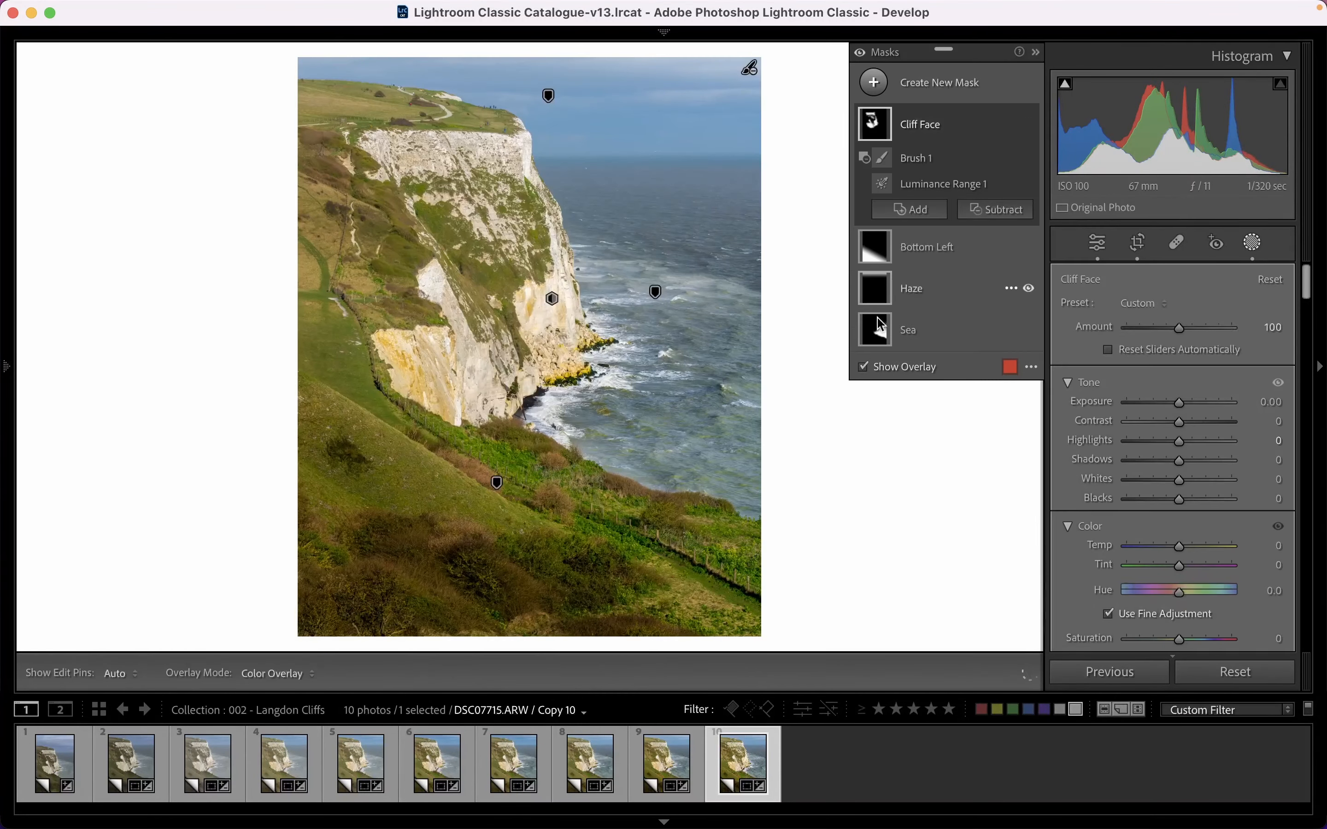
Turn off the mask overlay and leave masking to review the whole photo.
{"action": "left_click", "coordinate": [865, 367]}
{"action": "key", "text": "shift+w"}
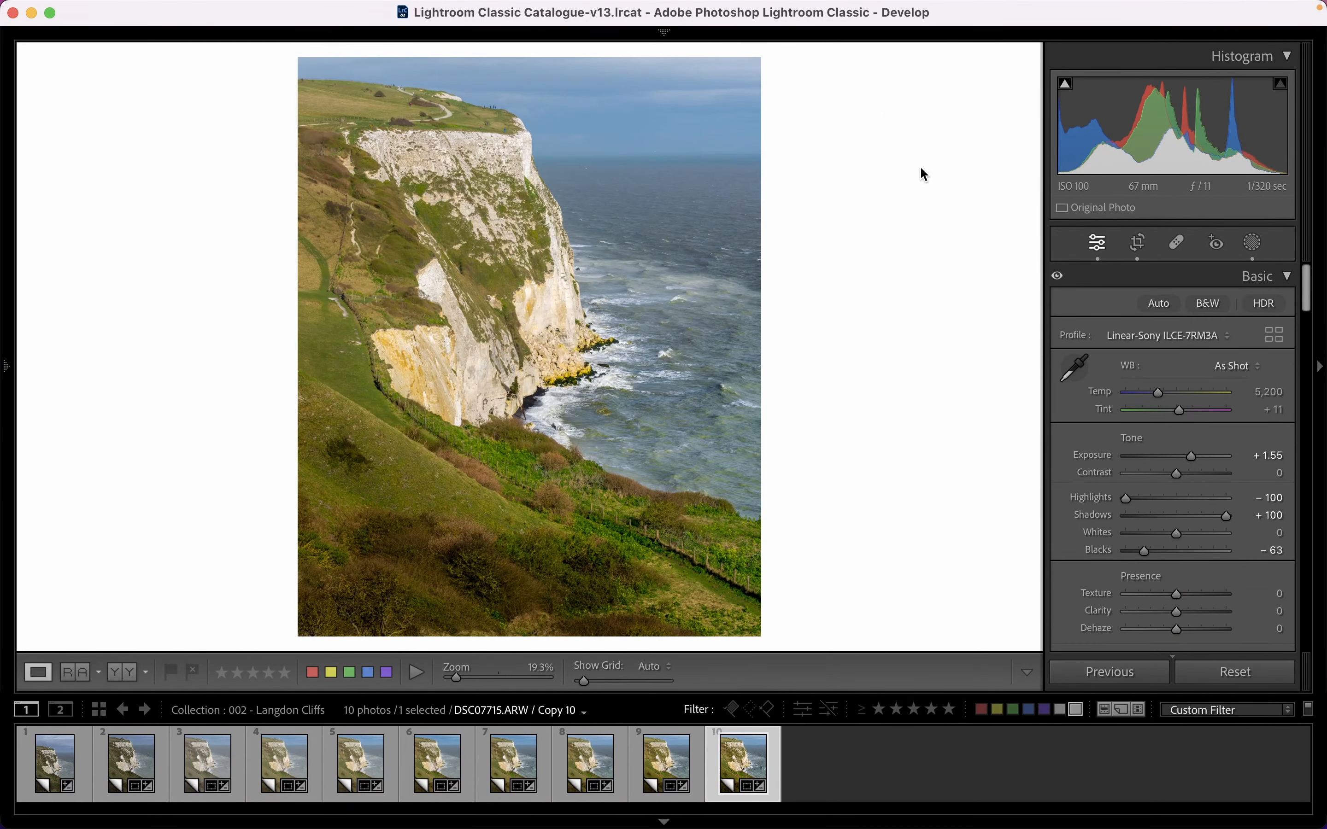
{"action": "left_click", "coordinate": [1252, 244]}
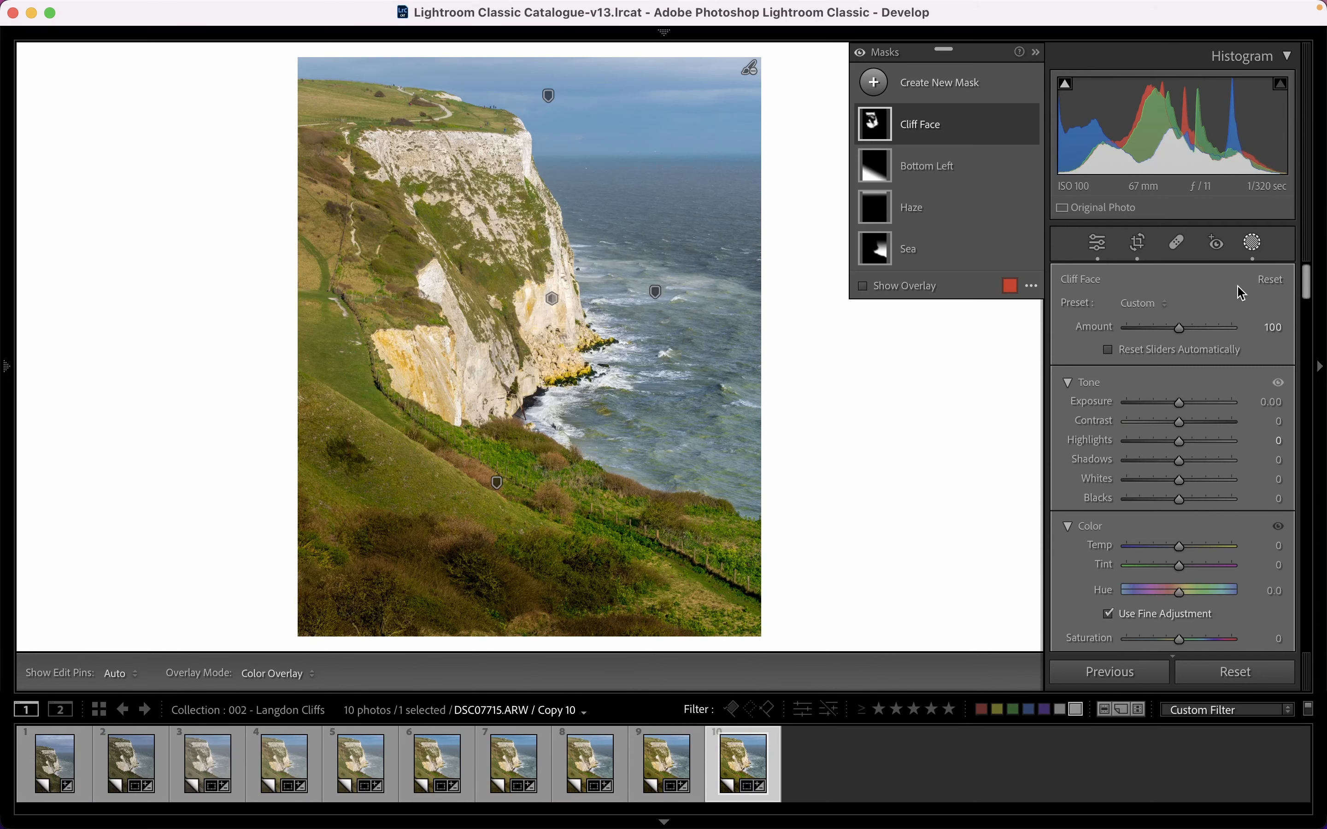
{"action": "left_click", "coordinate": [1250, 243]}
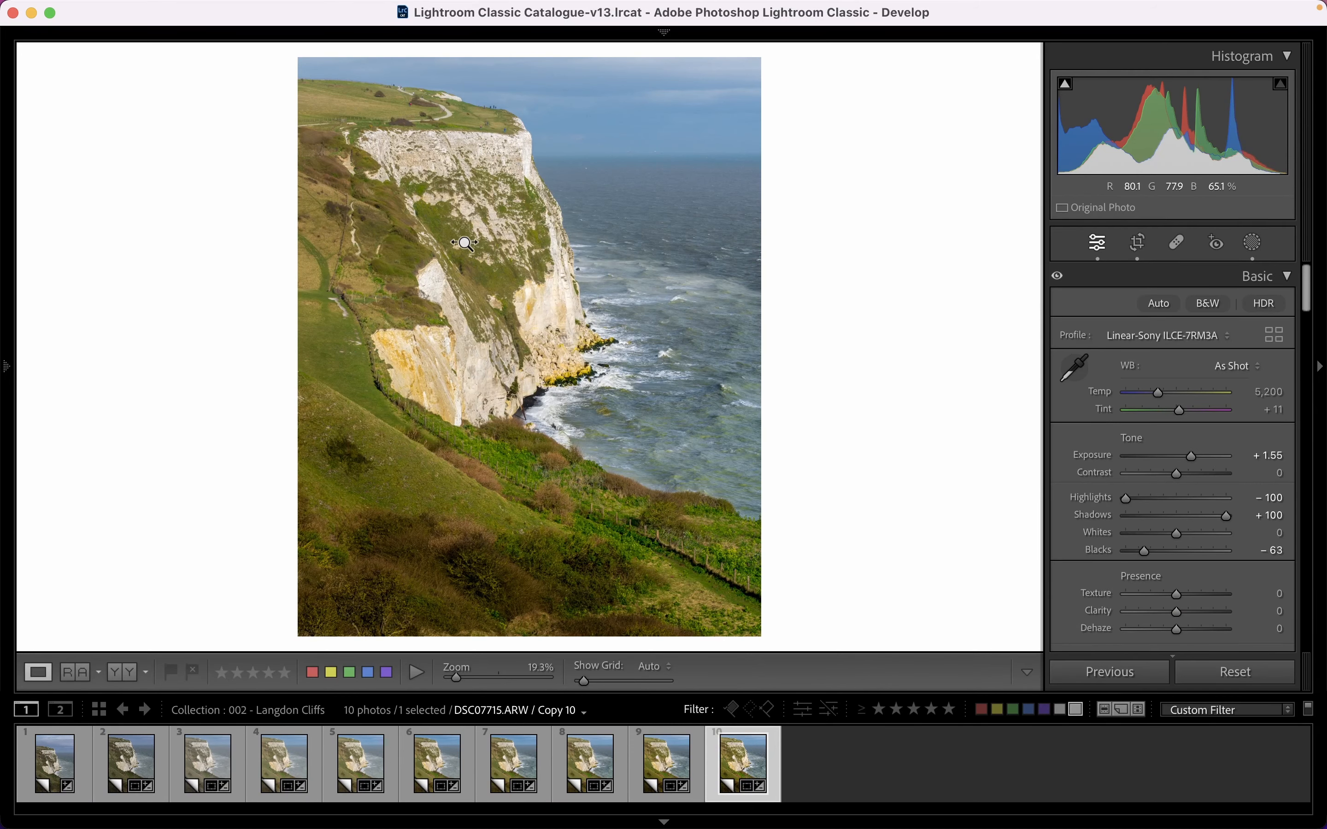
Select the Cliff Face mask and set its Clarity to 67 and Texture to 53.
{"action": "left_click_drag", "start_coordinate": [465, 242], "coordinate": [556, 238]}
{"action": "left_click_drag", "start_coordinate": [557, 238], "coordinate": [628, 285]}
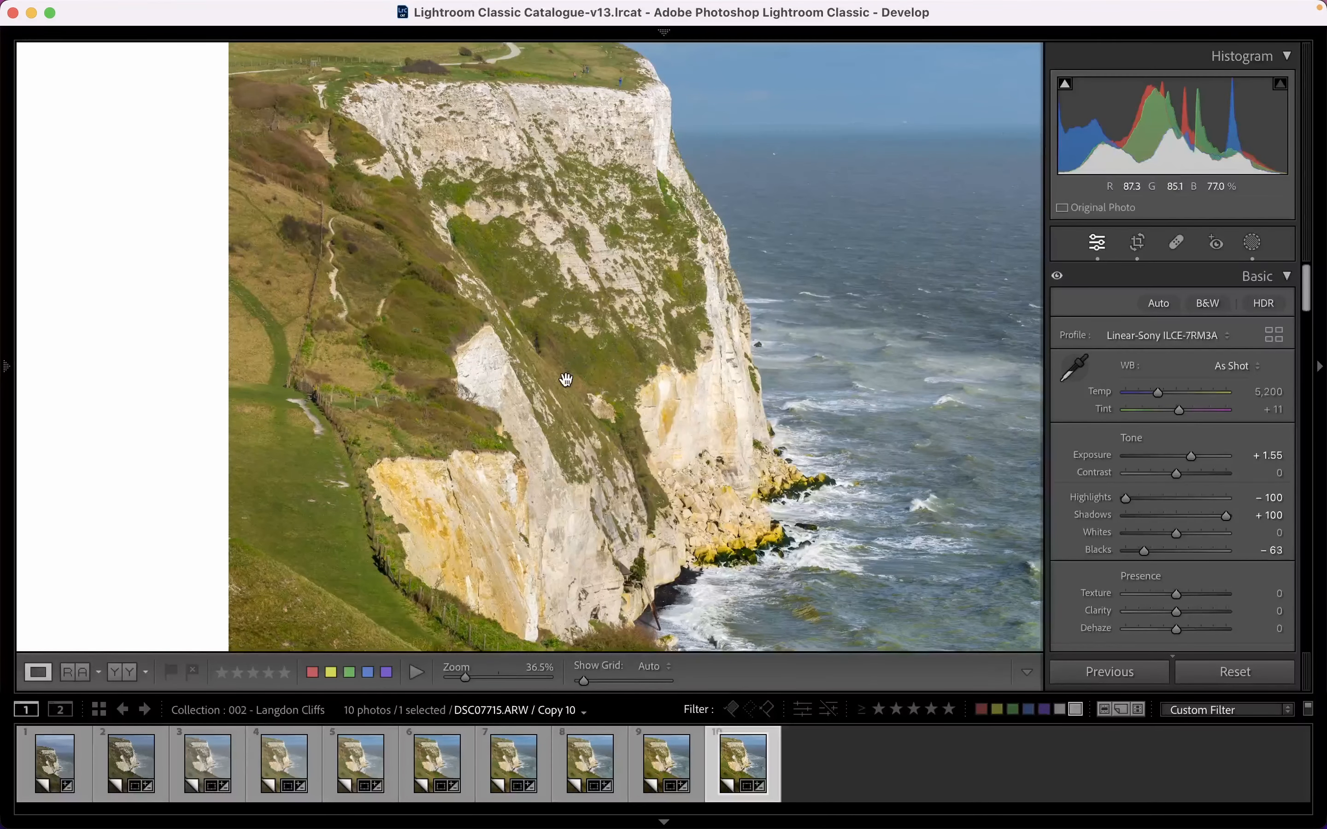
{"action": "left_click_drag", "start_coordinate": [566, 379], "coordinate": [583, 355]}
{"action": "left_click", "coordinate": [1254, 244]}
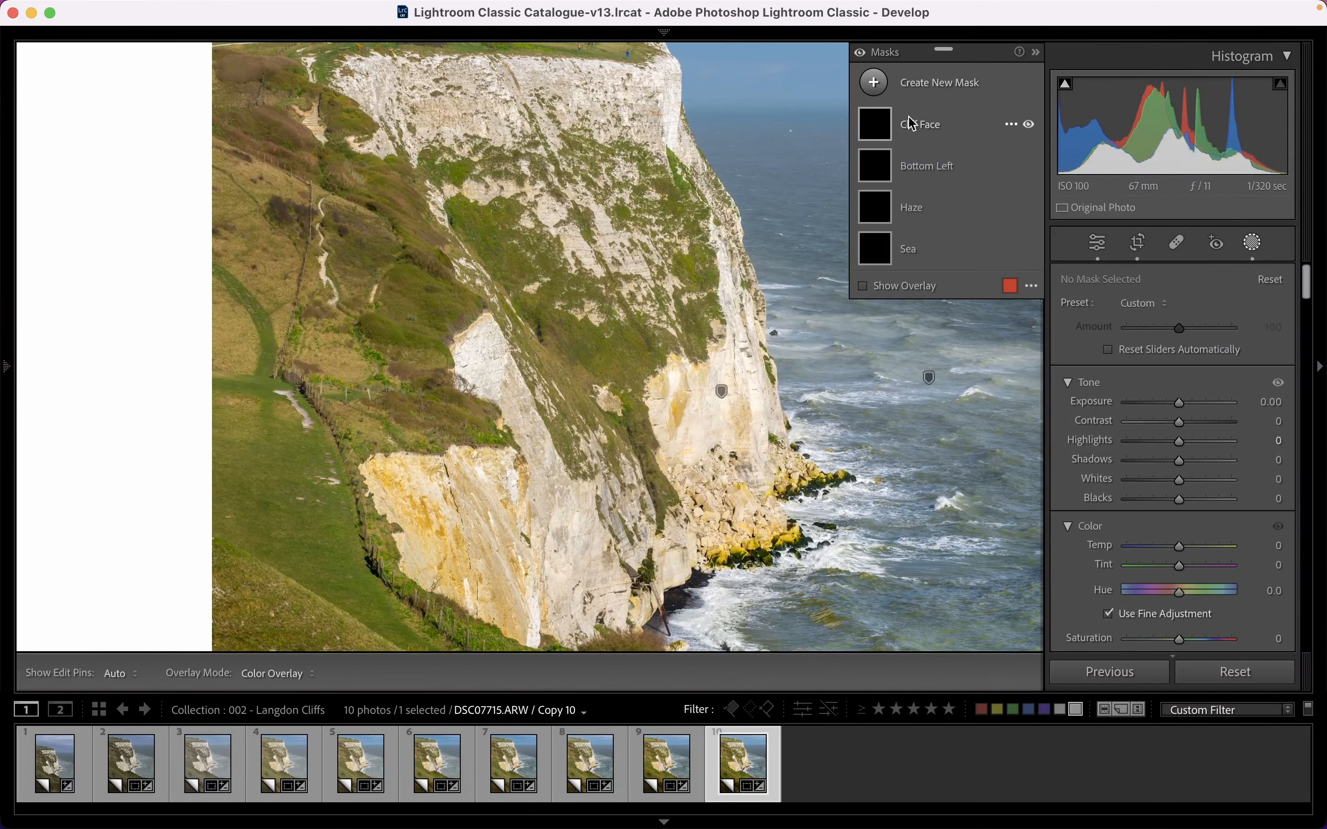
{"action": "scroll", "coordinate": [1210, 481], "scroll_direction": "down", "scroll_amount": 10}
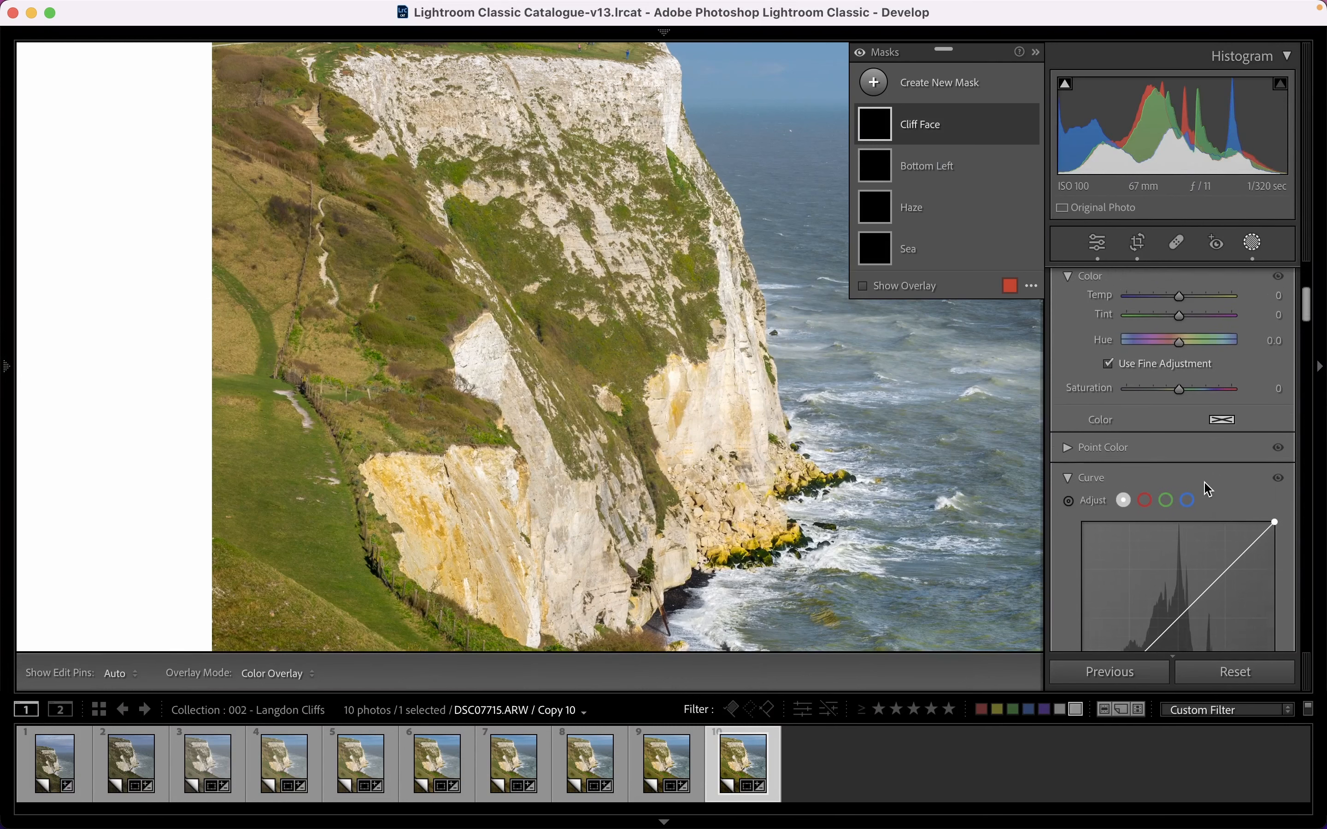
{"action": "scroll", "coordinate": [1206, 492], "scroll_direction": "down", "scroll_amount": 4}
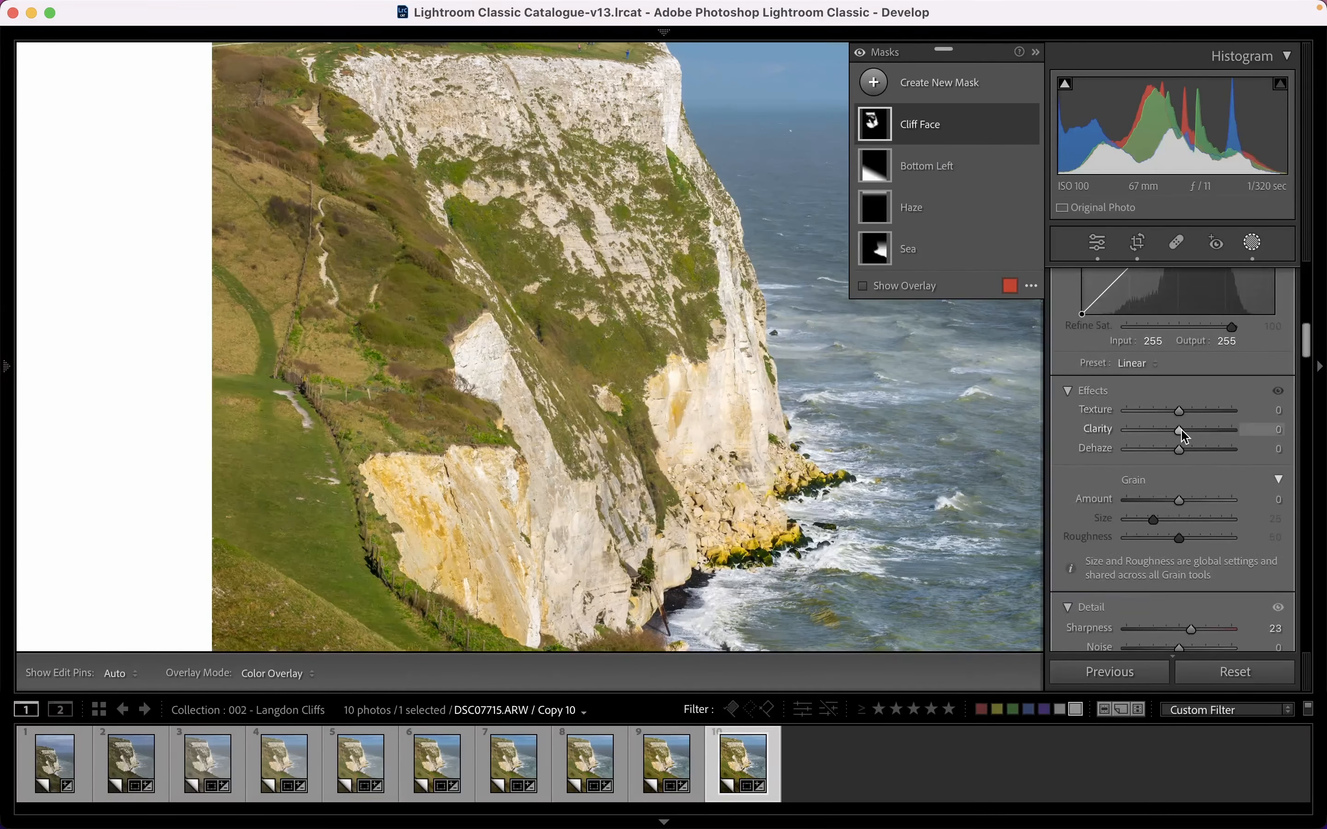
{"action": "left_click_drag", "start_coordinate": [1179, 431], "coordinate": [1213, 434]}
{"action": "left_click_drag", "start_coordinate": [1181, 409], "coordinate": [1209, 415]}
Raise the Dehaze of the Cliff Face mask to 50.
{"action": "scroll", "coordinate": [1195, 428], "scroll_direction": "down", "scroll_amount": 5}
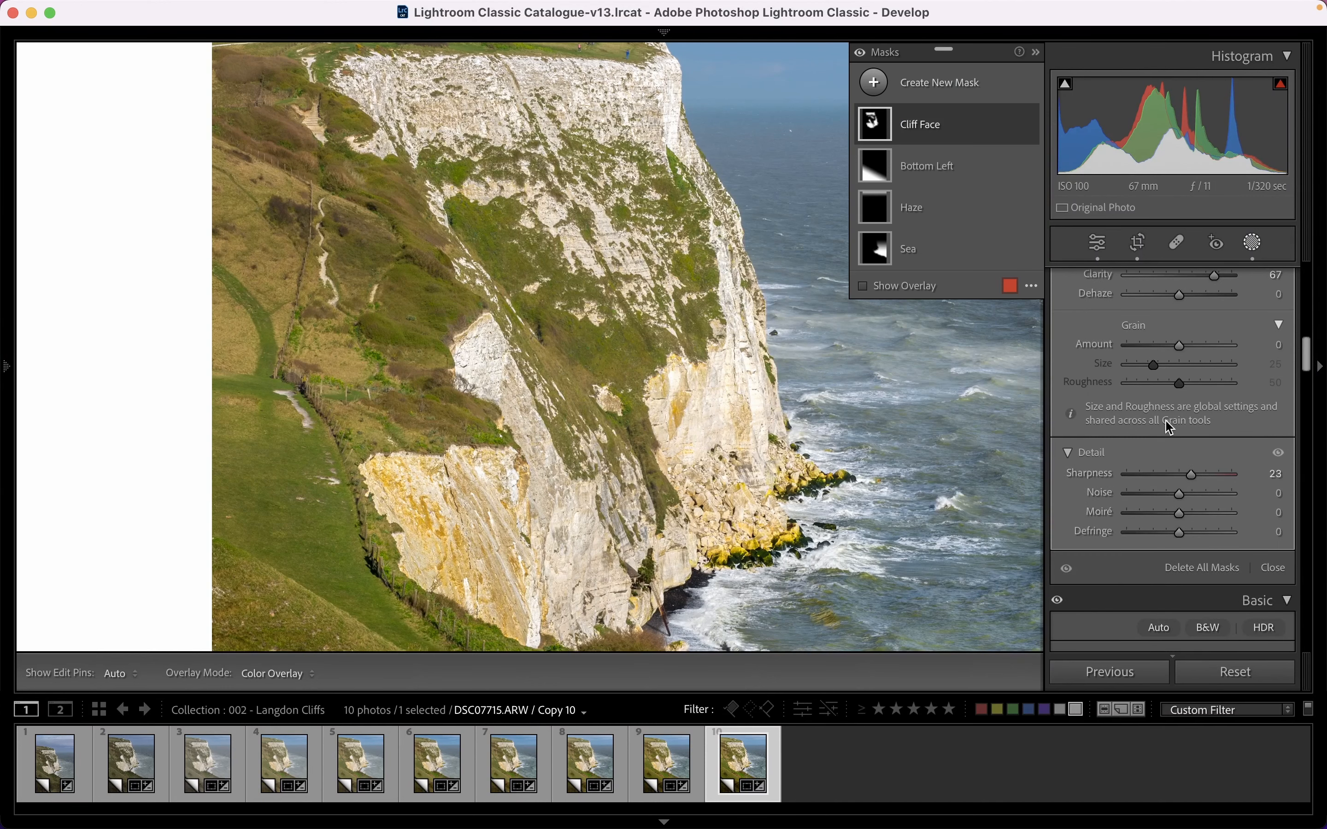
{"action": "scroll", "coordinate": [1174, 418], "scroll_direction": "up", "scroll_amount": 2}
{"action": "scroll", "coordinate": [1174, 418], "scroll_direction": "up", "scroll_amount": 3}
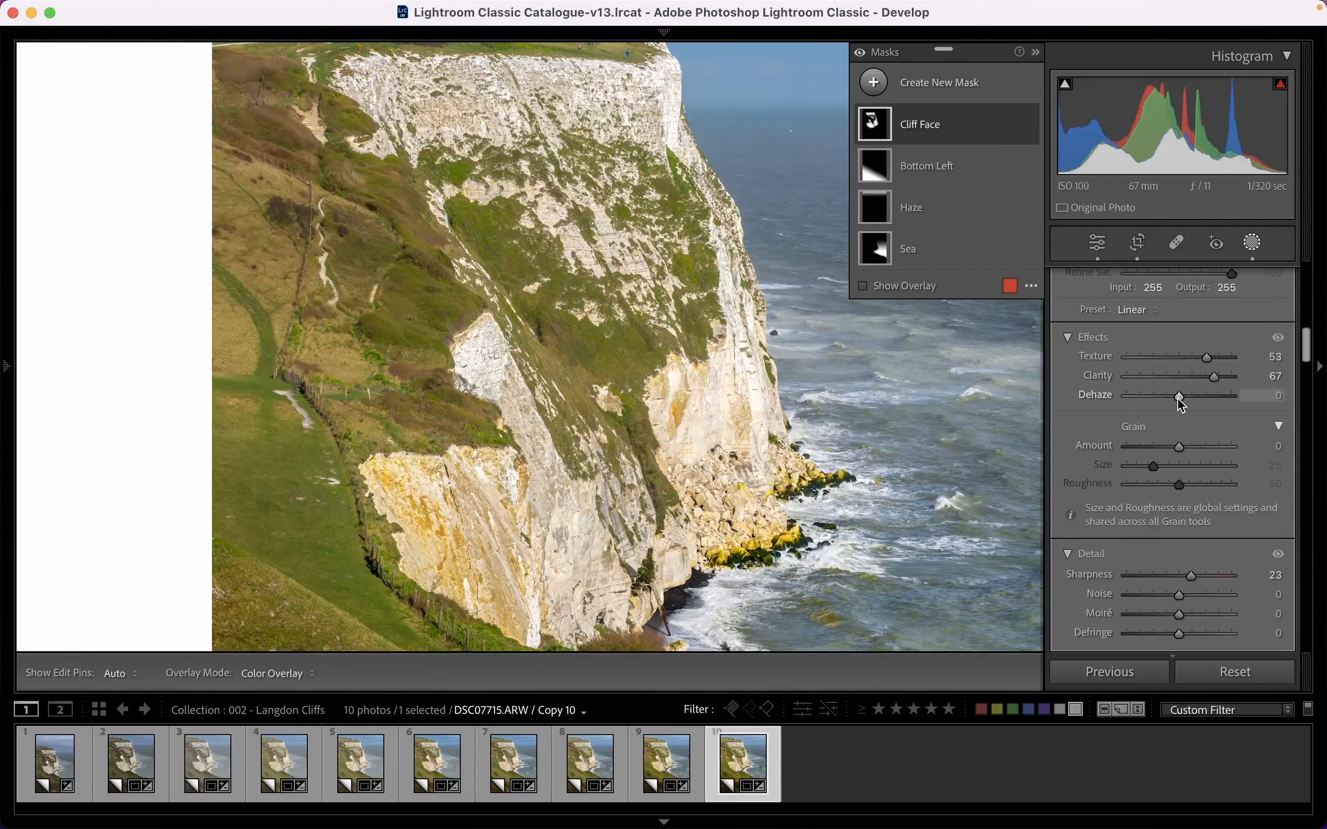
{"action": "mouse_move", "coordinate": [1177, 398]}
{"action": "left_mouse_down"}
{"action": "mouse_move", "coordinate": [1232, 402]}
{"action": "mouse_move", "coordinate": [1188, 401]}
{"action": "left_mouse_up"}
{"action": "scroll", "coordinate": [1165, 414], "scroll_direction": "up", "scroll_amount": 10}
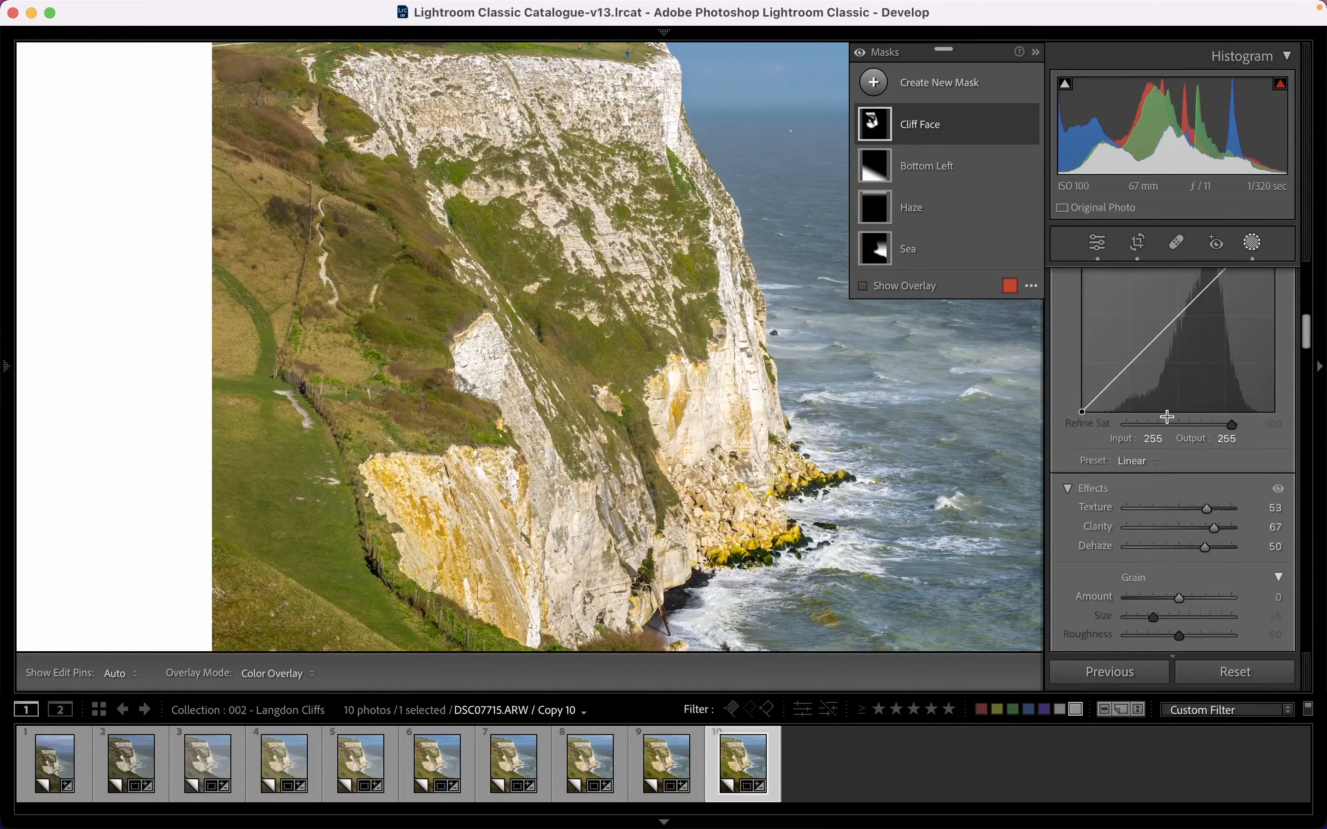
{"action": "scroll", "coordinate": [1165, 419], "scroll_direction": "up", "scroll_amount": 2}
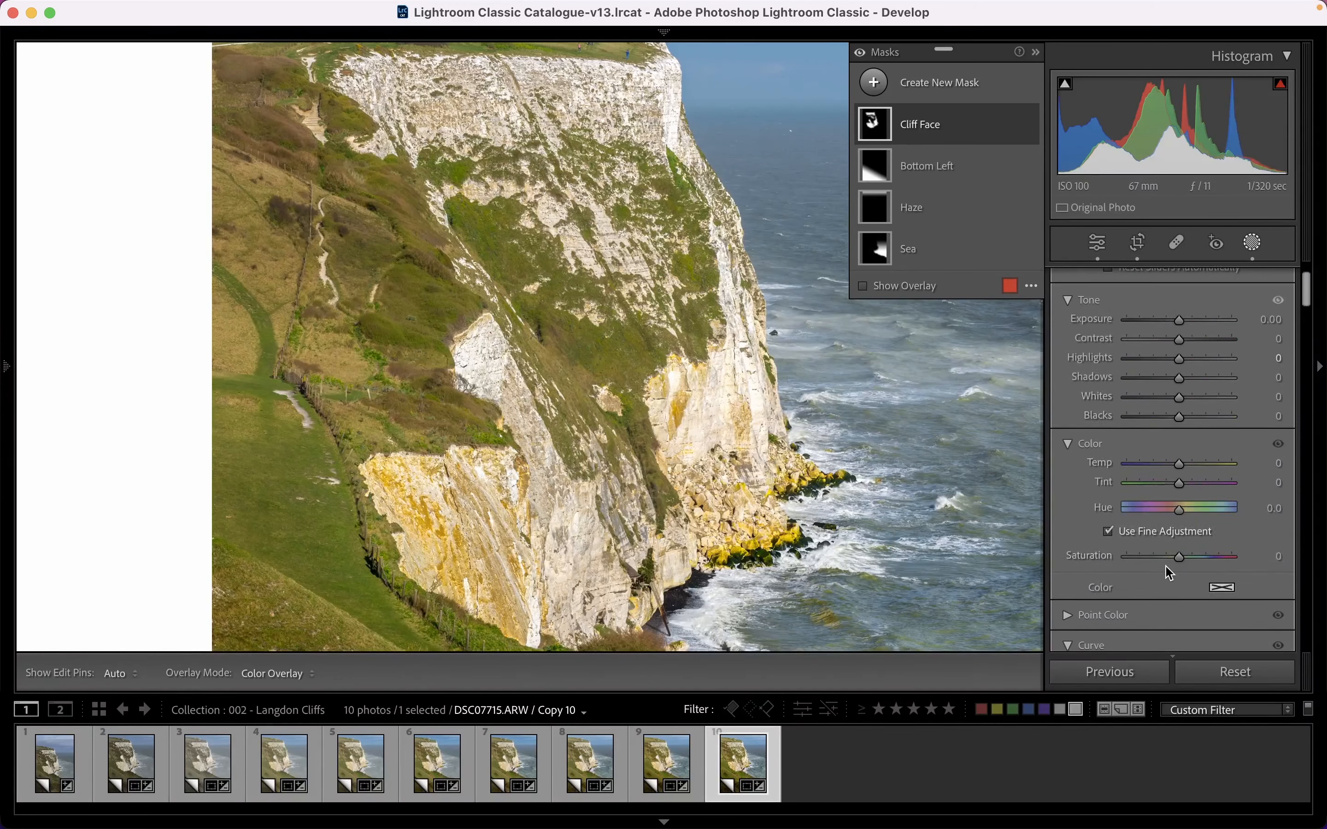